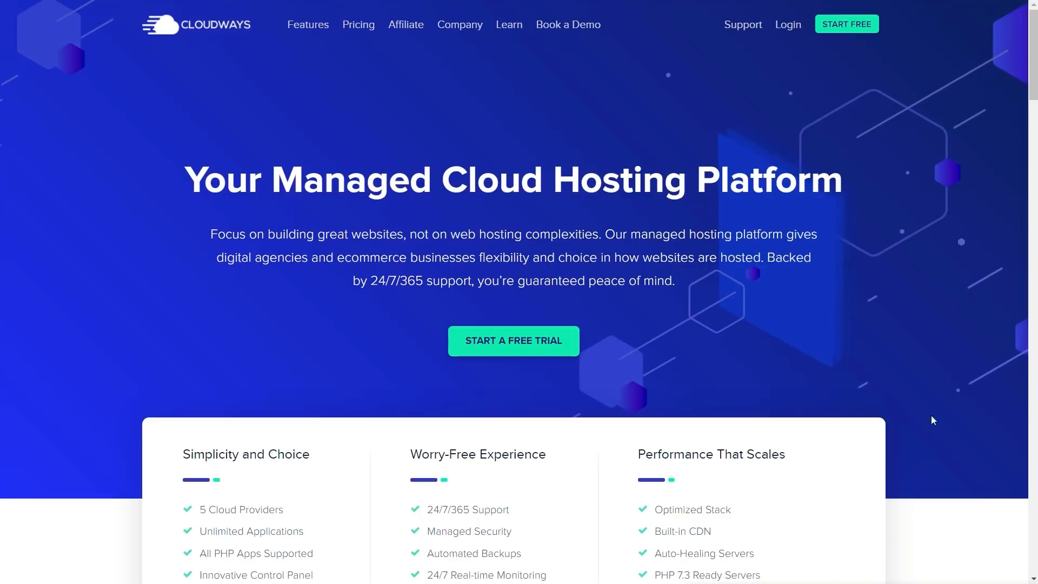
Step: Fill in and submit the free Cloudways sign-up form from the homepage START FREE button
left_click(848, 27)
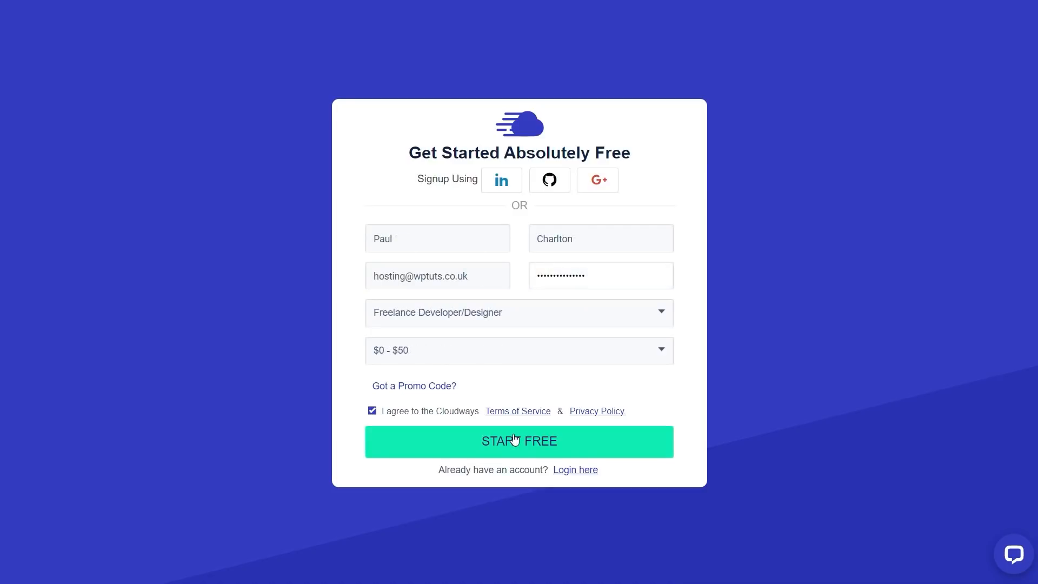
left_click(514, 439)
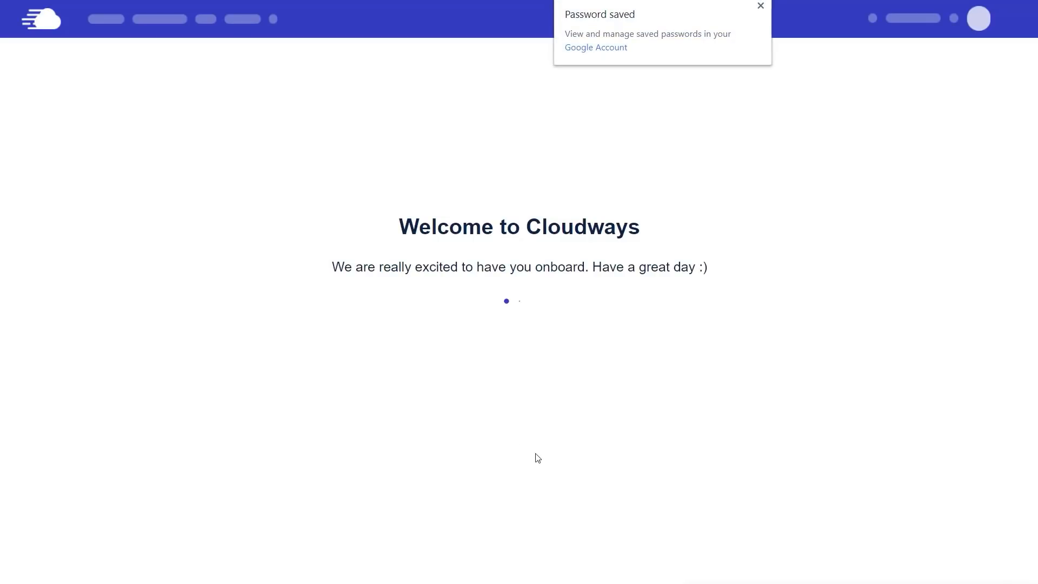
Step: Dismiss the browser's password-saved notice
left_click(760, 6)
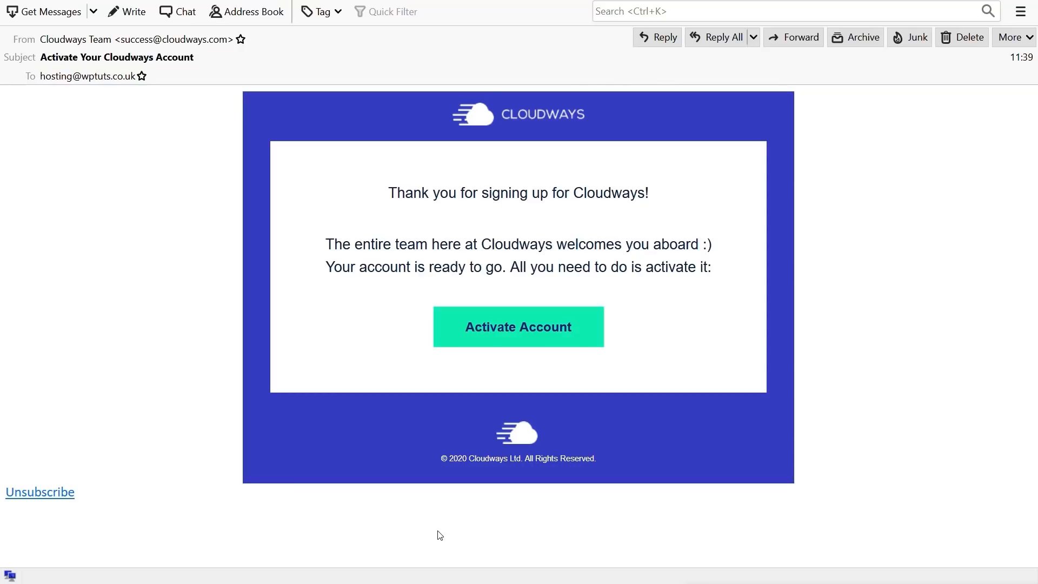
Step: Activate the Cloudways account using the Activate Account button in the verification email
left_click(538, 338)
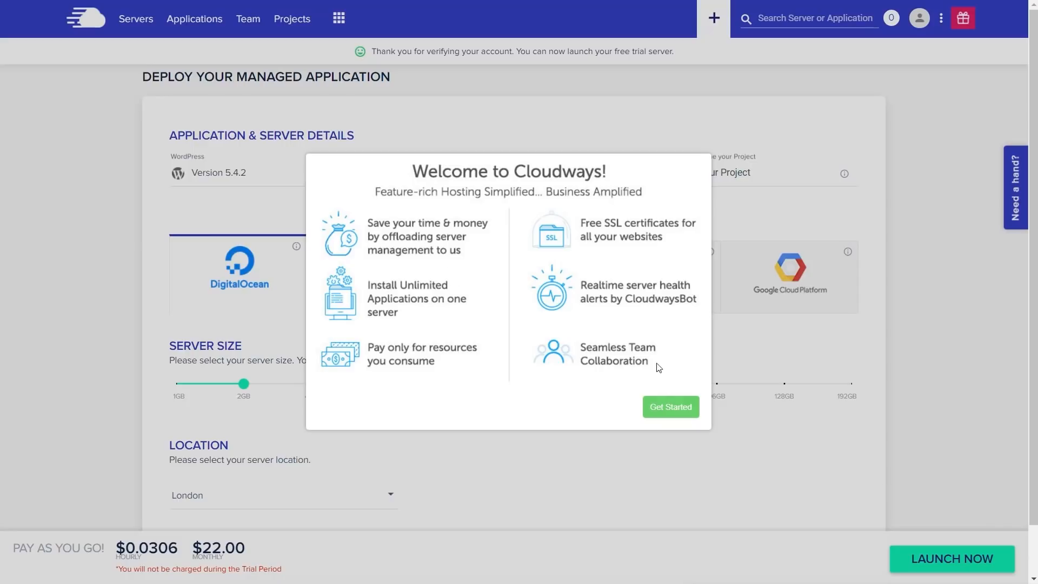
Step: Close the Welcome to Cloudways popup with Get Started to reveal the deploy form
left_click(664, 407)
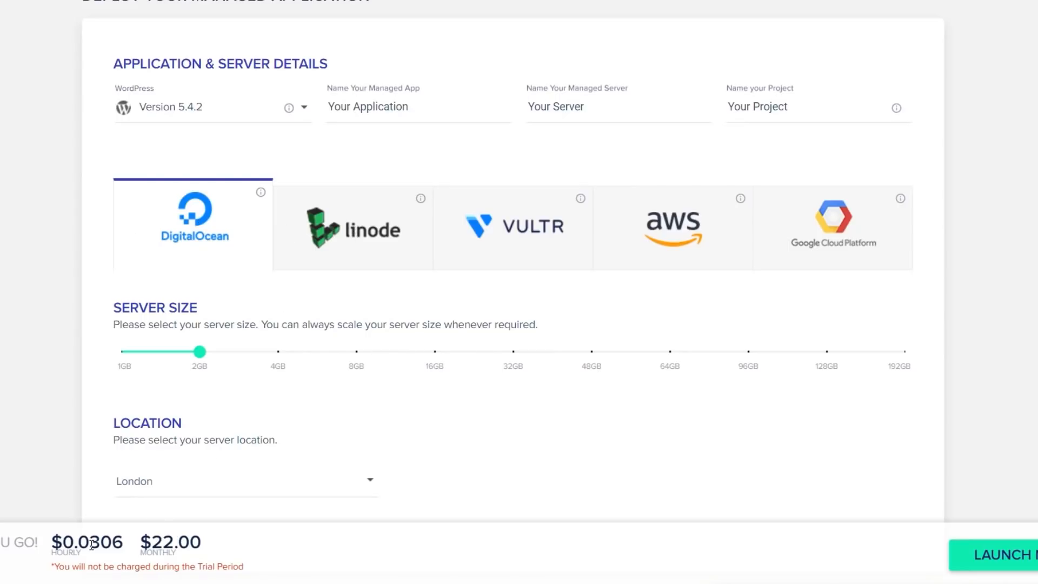
Step: Reduce the DigitalOcean server size from 2GB to 1GB, bringing the price to $10.00 monthly
left_click_drag(156, 537, 203, 540)
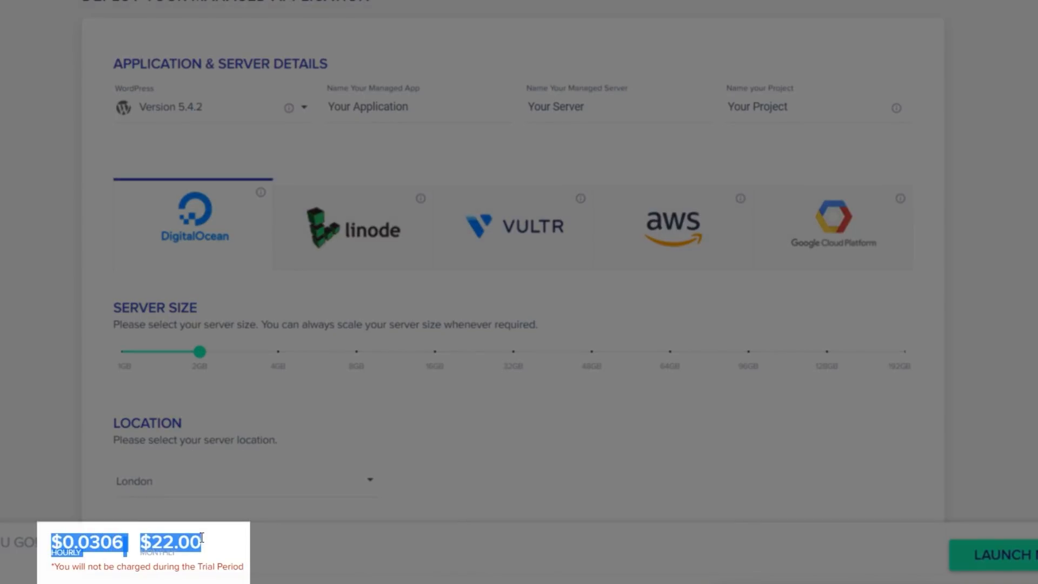
left_click(221, 545)
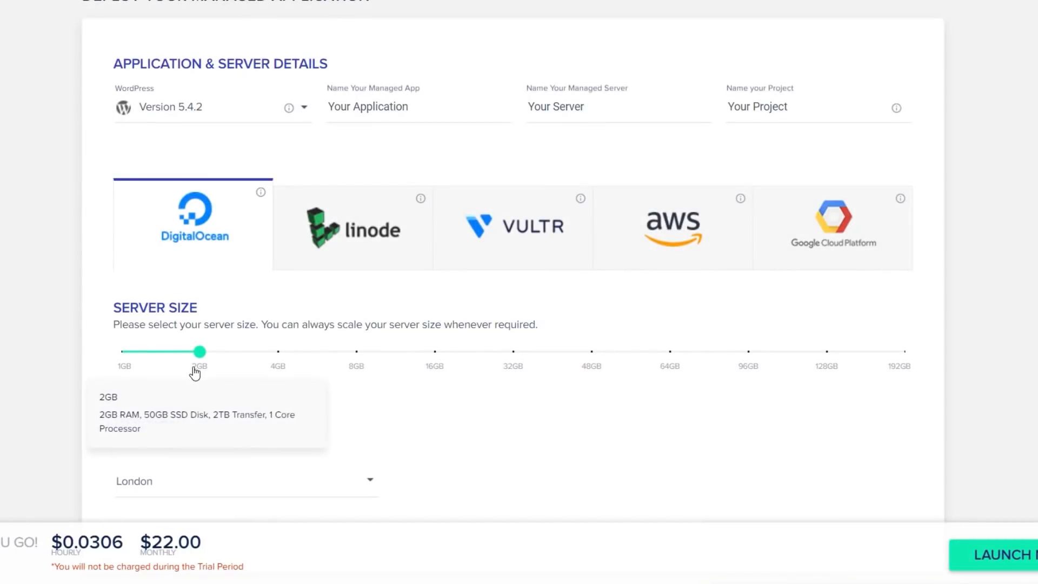
scroll(505, 454, "down", 1)
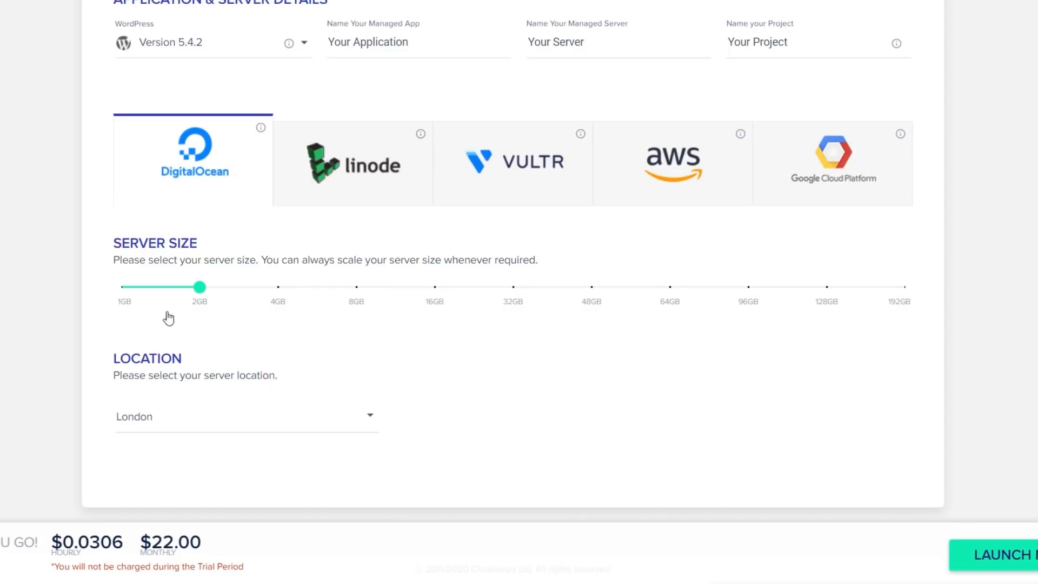
left_click_drag(197, 290, 142, 294)
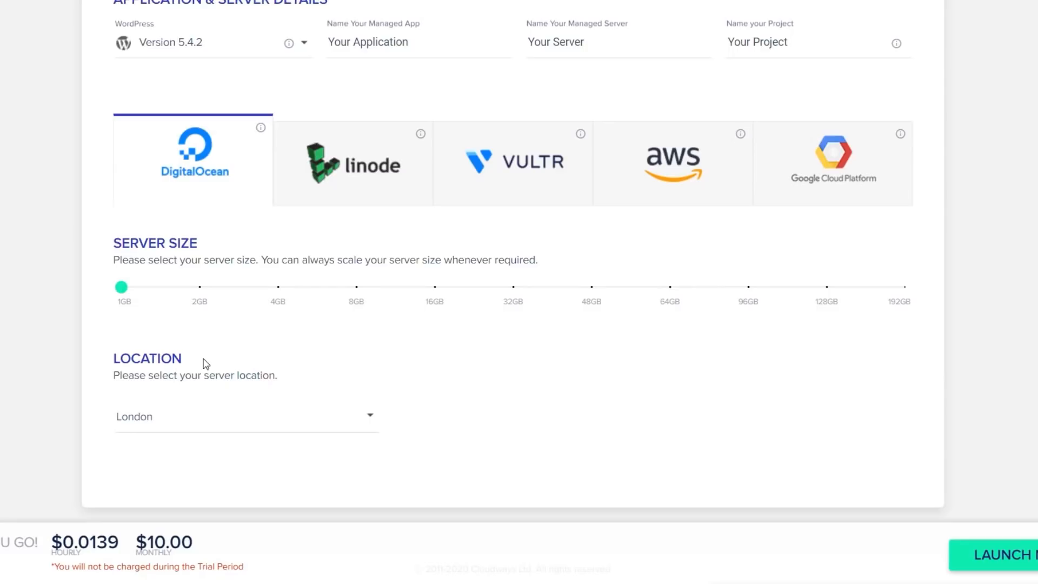
Step: Try Linode at 1GB and Vultr High Frequency, then select AWS at $36.51 monthly
left_click(349, 178)
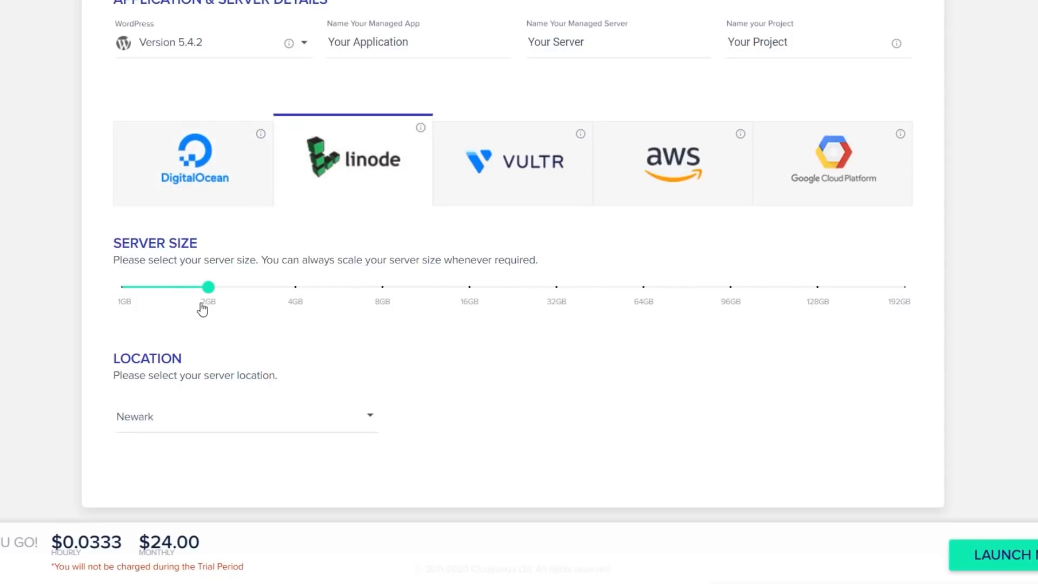
left_click_drag(204, 289, 121, 291)
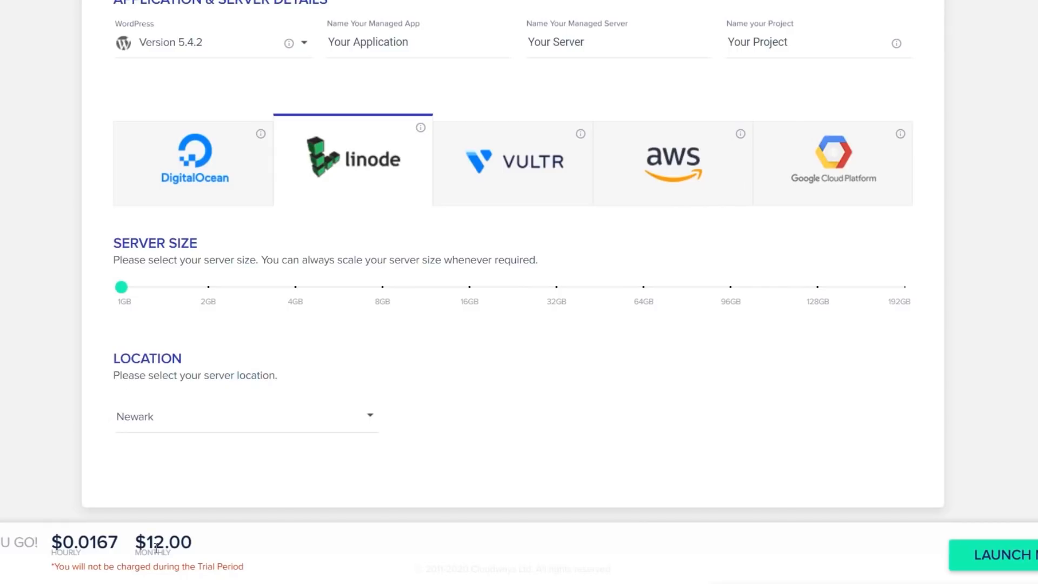
left_click(520, 178)
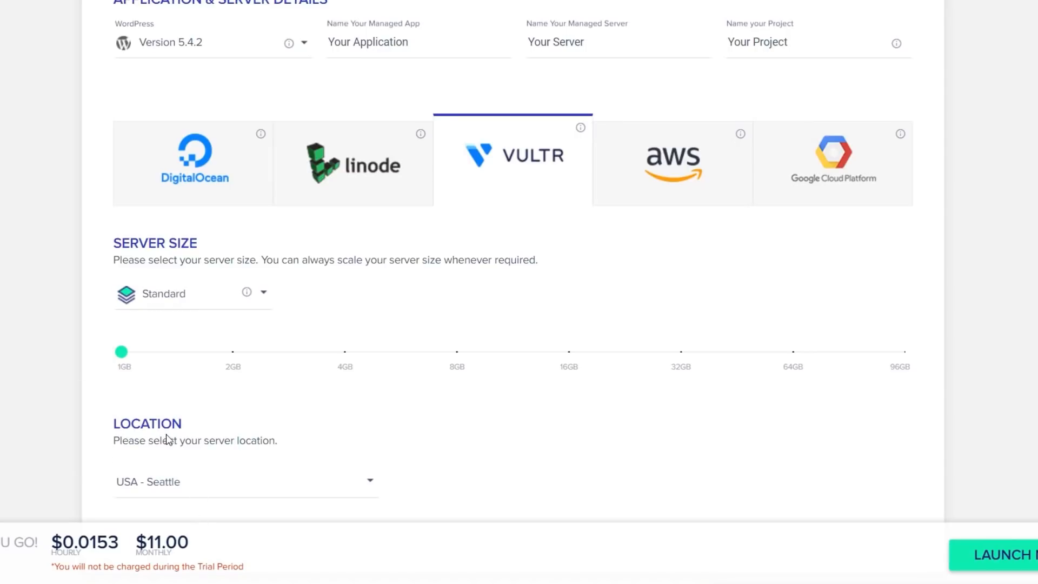
left_click(168, 307)
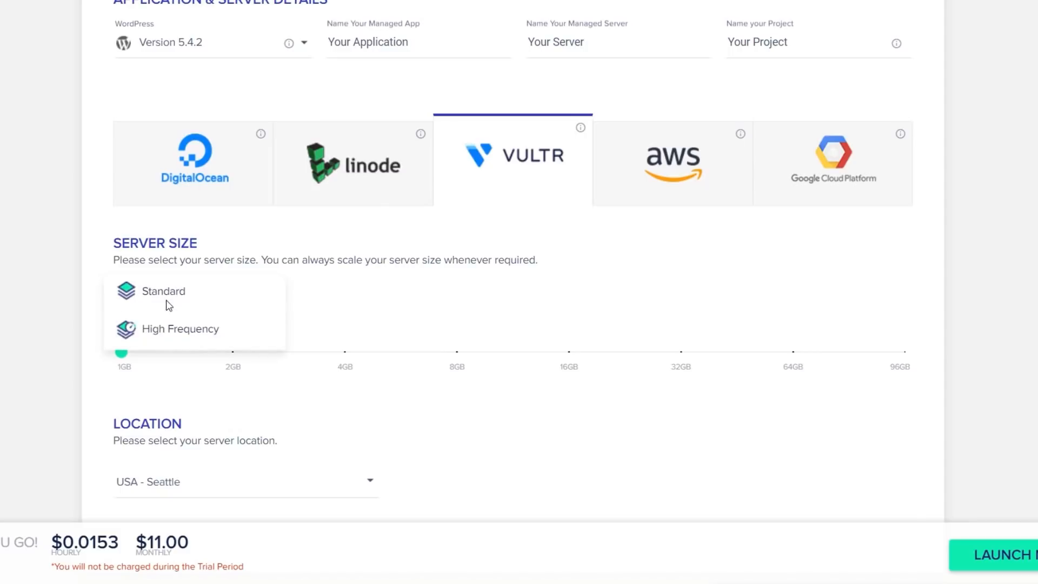
left_click(187, 334)
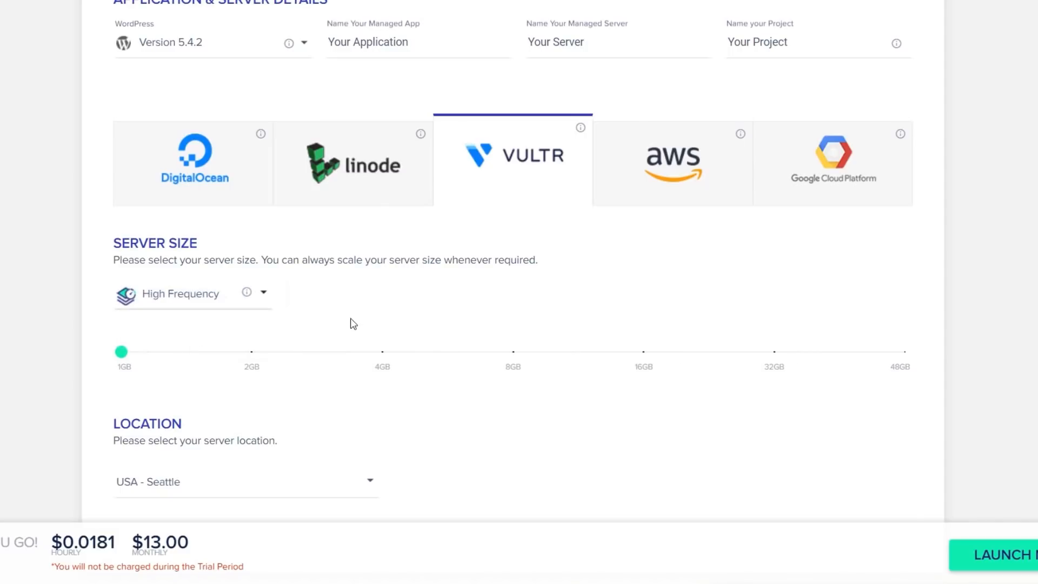
mouse_move(249, 294)
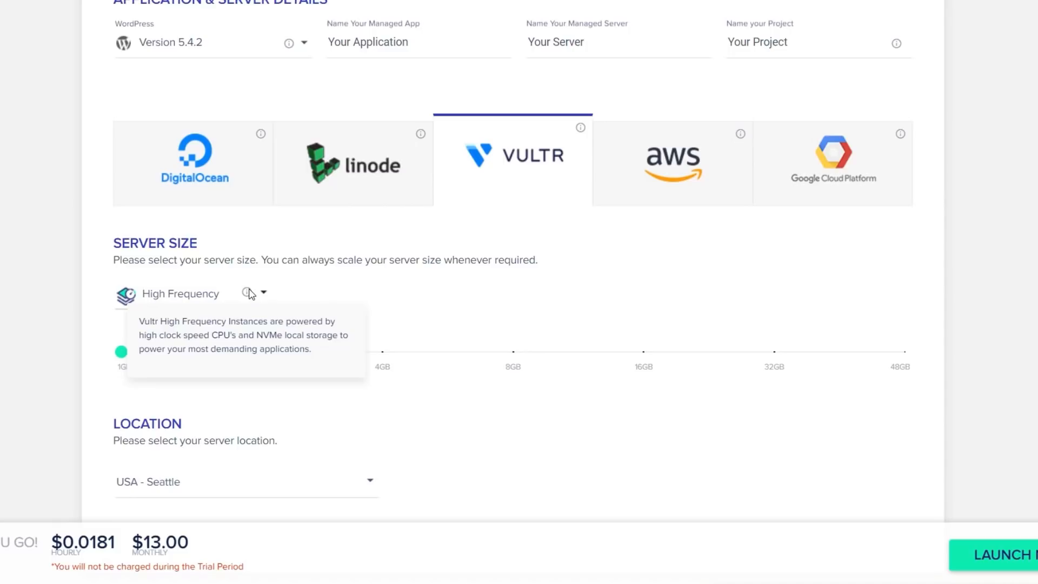
left_click(647, 170)
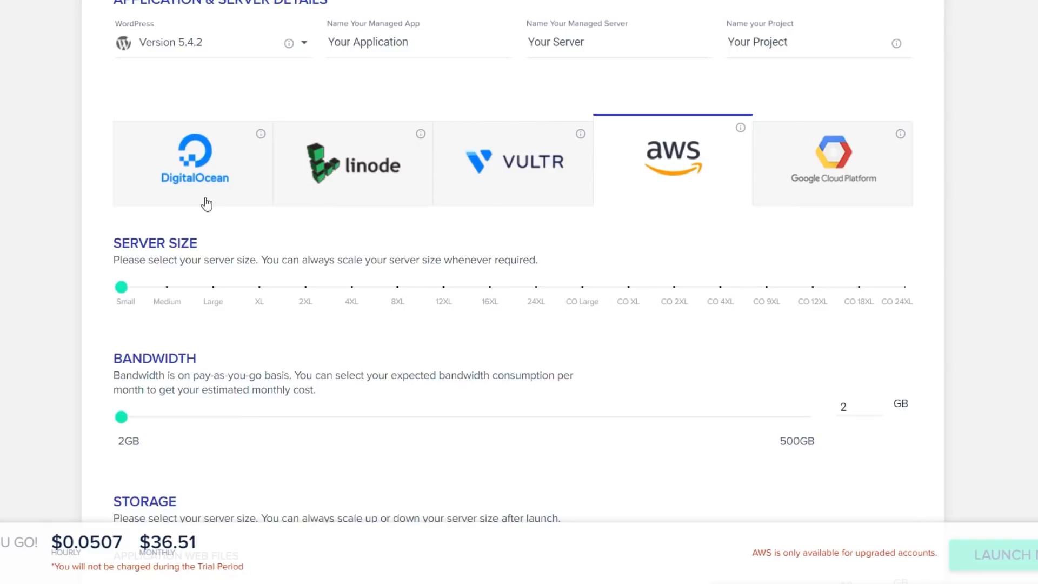
Step: Check AWS at the largest CO 24XL size ($3,189.82), then switch back to DigitalOcean
mouse_move(133, 294)
left_click_drag(133, 294, 910, 296)
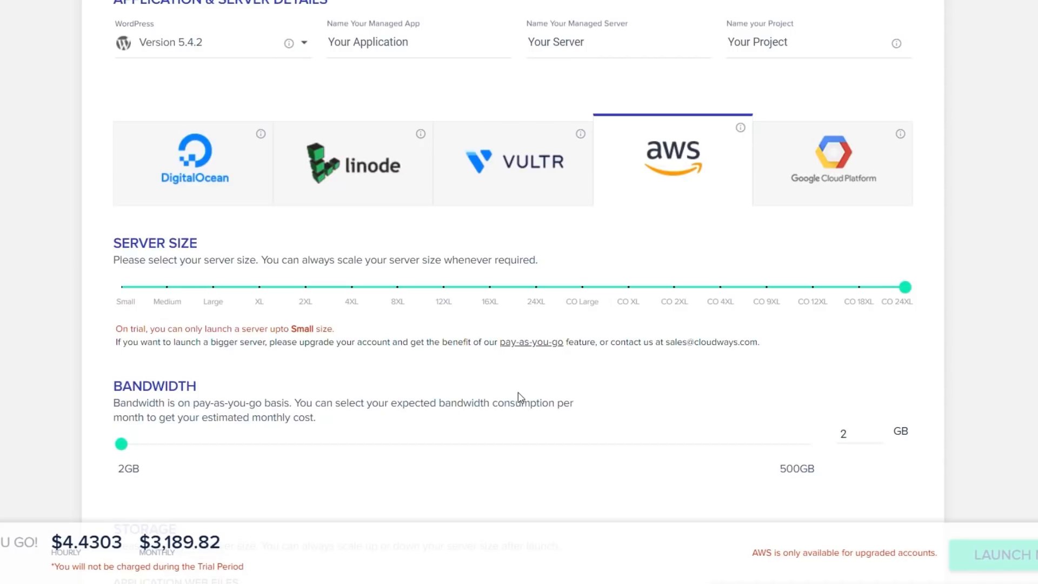
mouse_move(905, 292)
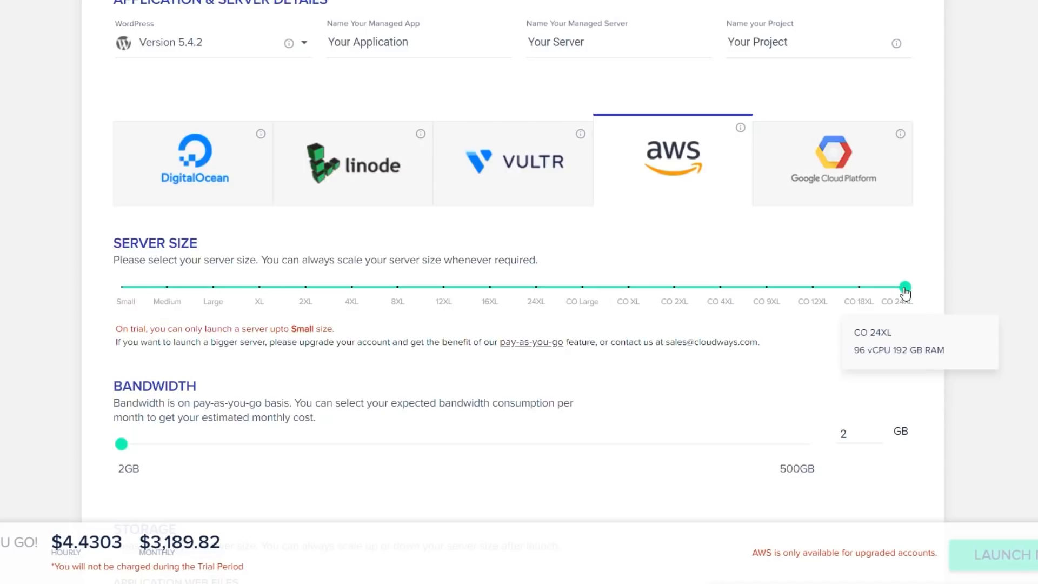
left_click(220, 190)
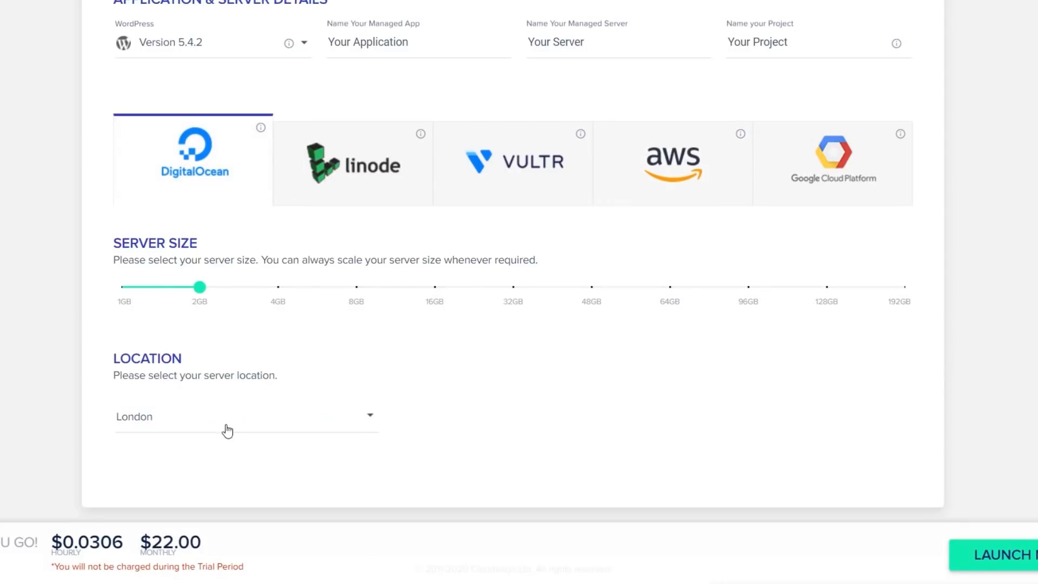
Step: Set the DigitalOcean server to 1GB and keep London as its location
left_click_drag(199, 287, 121, 288)
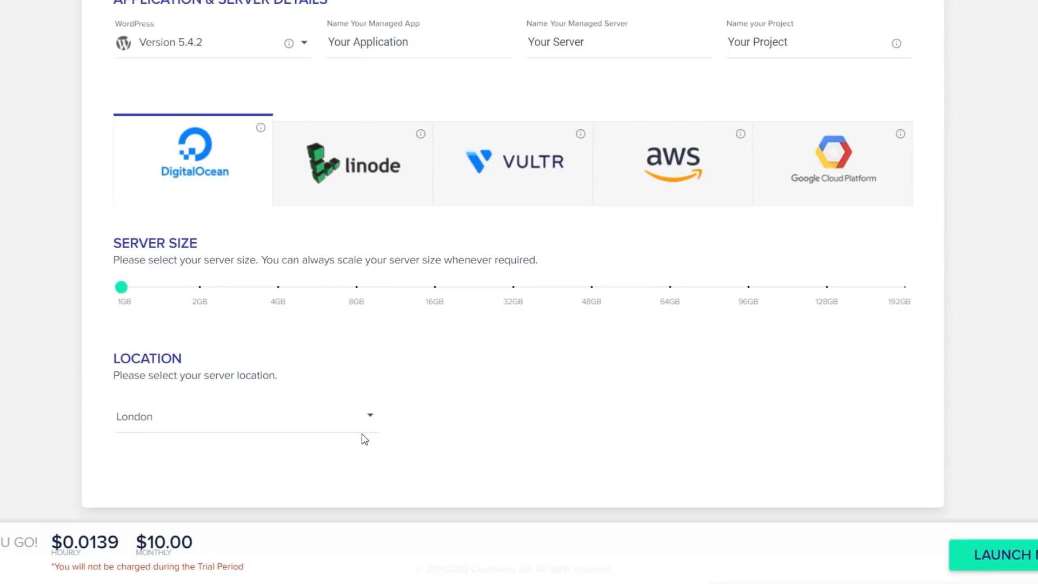
left_click(144, 425)
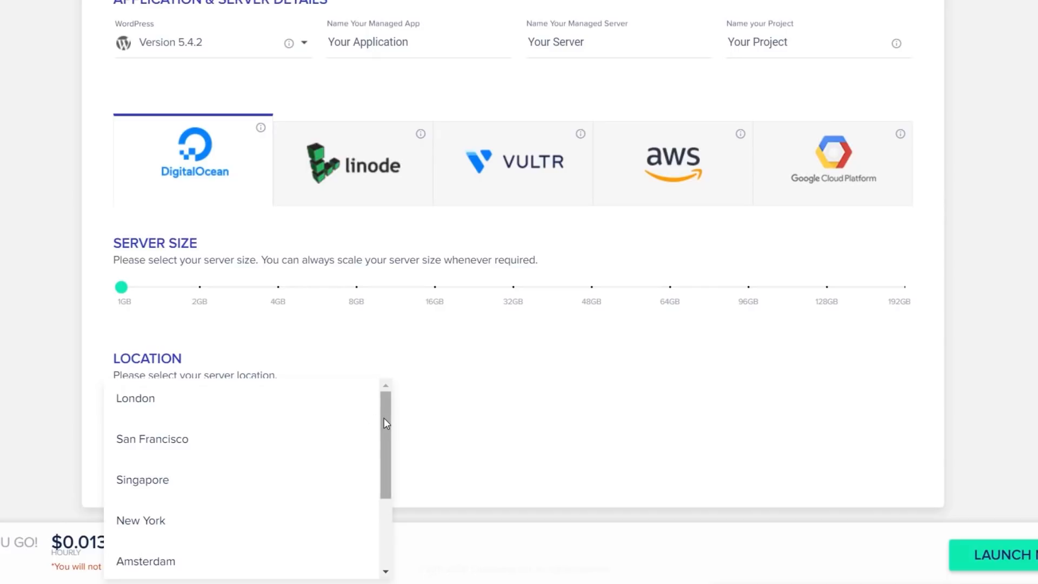
left_click_drag(384, 419, 397, 512)
left_click(397, 512)
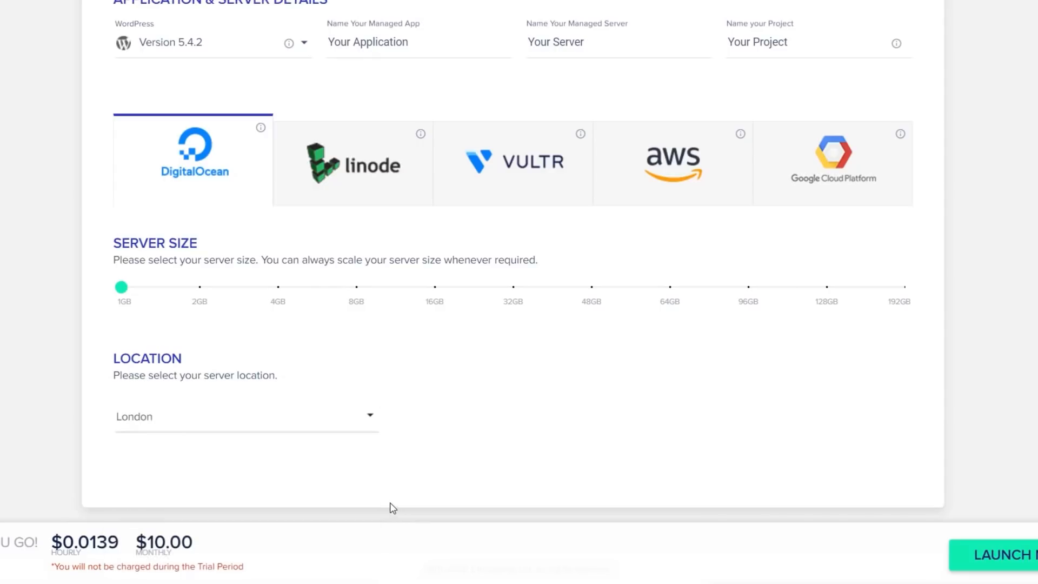
left_click(371, 422)
mouse_move(385, 478)
left_mouse_down()
mouse_move(390, 557)
mouse_move(391, 465)
left_mouse_up()
left_click(463, 443)
scroll(50, 233, "up", 1)
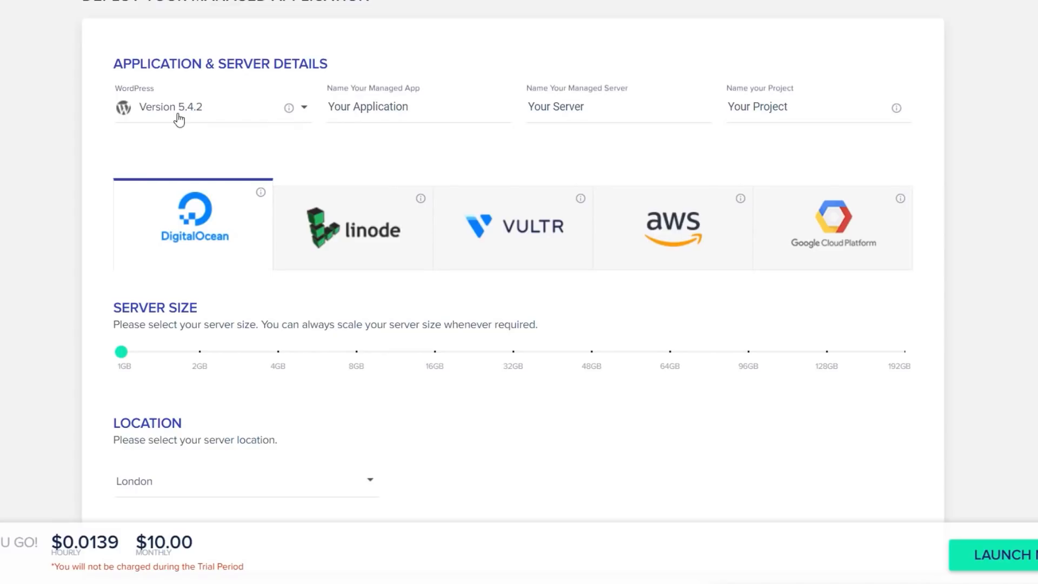
Step: Open the application version dropdown to browse the WordPress and PHP versions
left_click(309, 113)
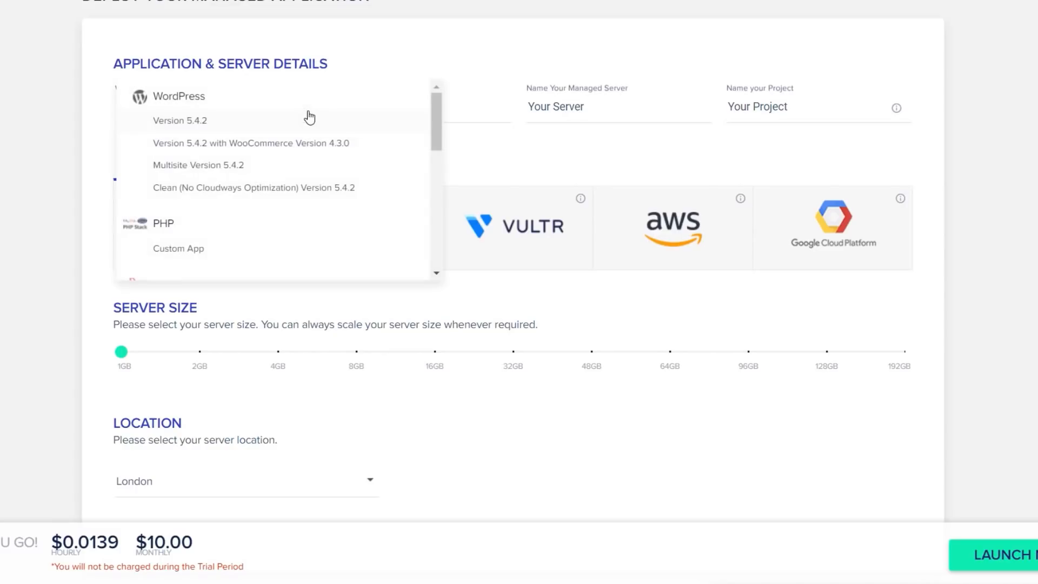
mouse_move(436, 115)
left_mouse_down()
mouse_move(430, 183)
mouse_move(429, 112)
left_mouse_up()
Step: Choose WordPress 5.4.2 with WooCommerce 4.3.0 and name the app 'WPTut EComm'
left_click(254, 150)
left_click(389, 107)
left_click_drag(422, 109, 327, 106)
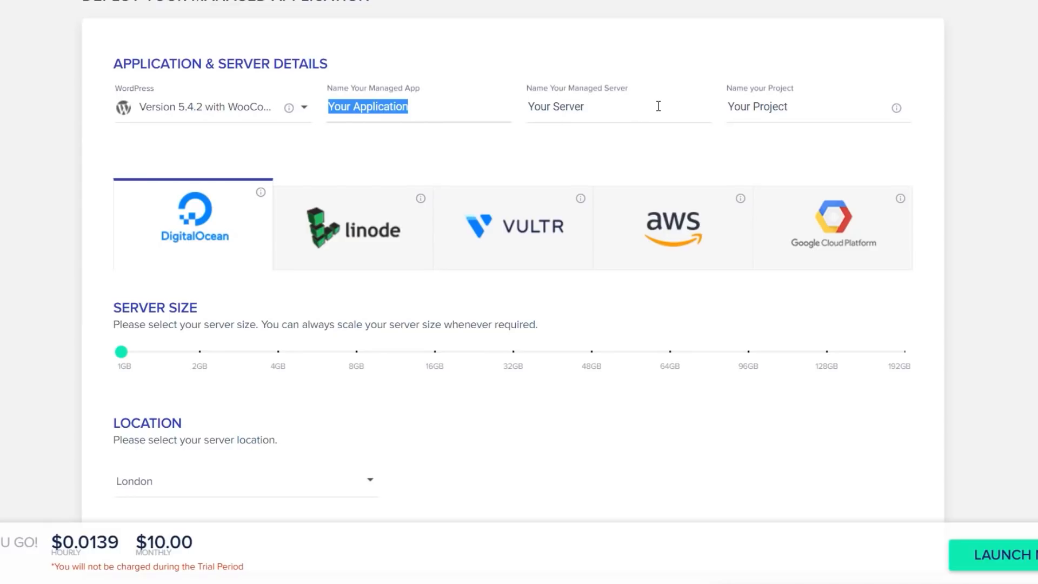
type("WPTut")
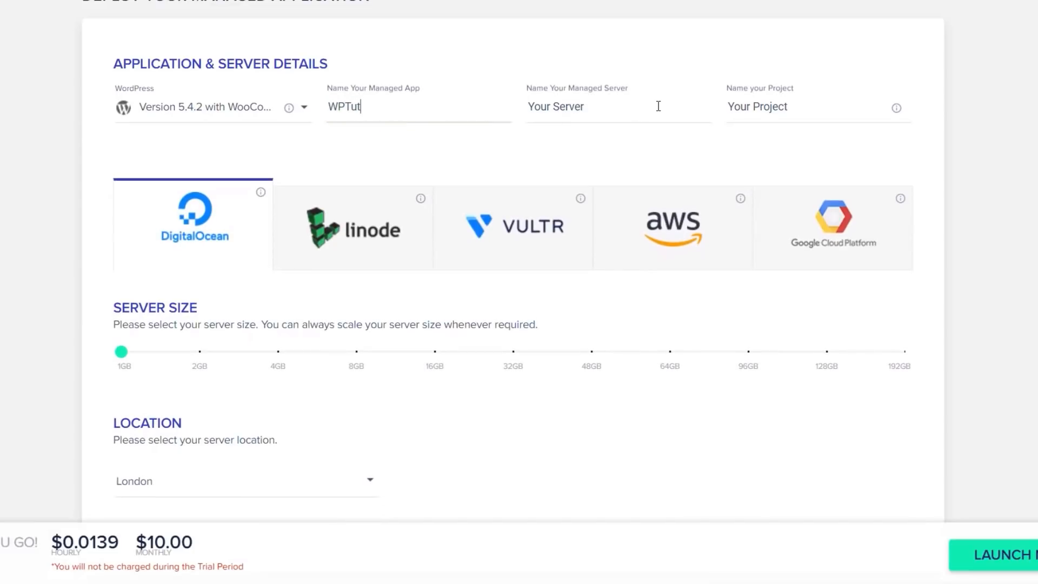
type(" EComm")
Step: Name both the managed server and the project 'WPTuts'
left_click_drag(610, 108, 523, 117)
type("WPTuts")
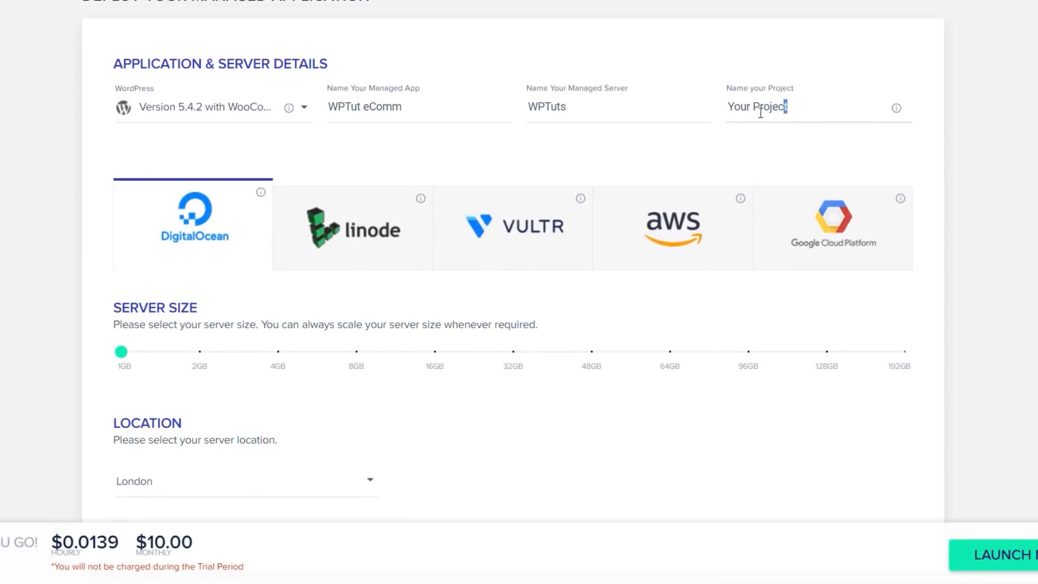
left_click_drag(797, 111, 728, 113)
type("WPTuts")
mouse_move(898, 114)
Step: Correct the app name to 'WPTuts eComm' and launch the 1GB London DigitalOcean server
left_click(358, 106)
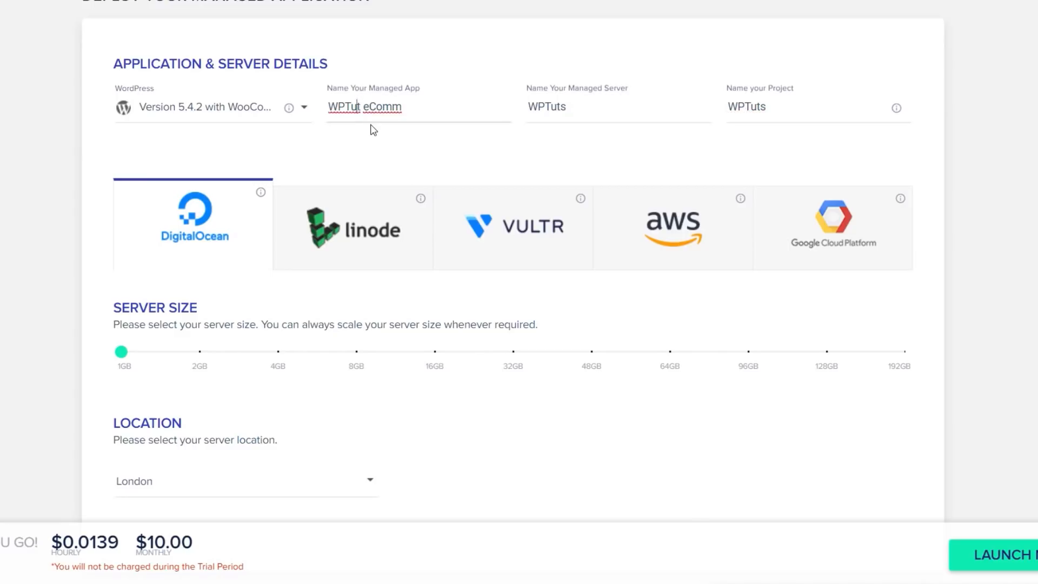
type("s")
scroll(991, 291, "down", 1)
scroll(991, 290, "up", 1)
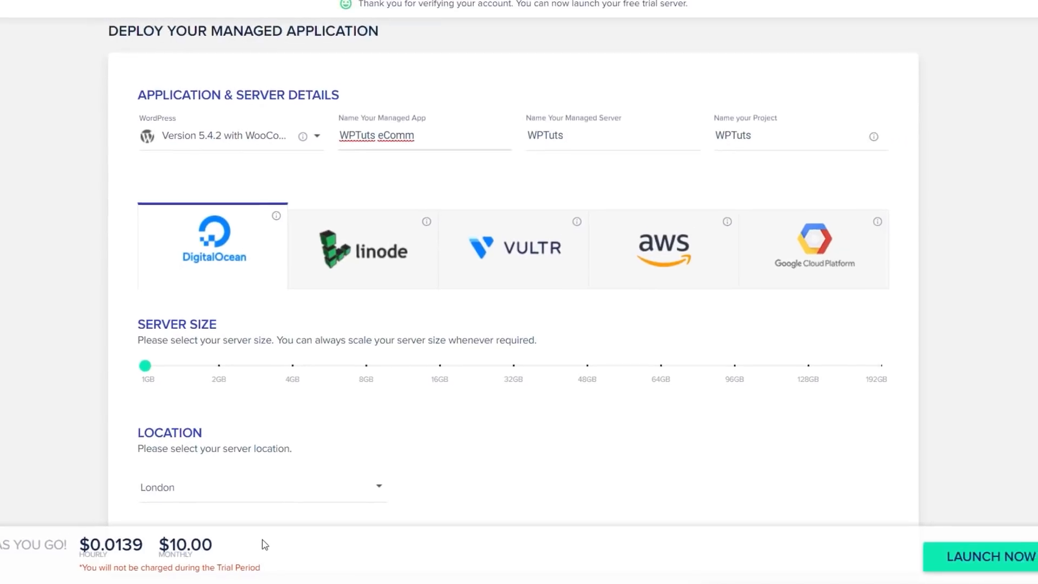
left_click(990, 559)
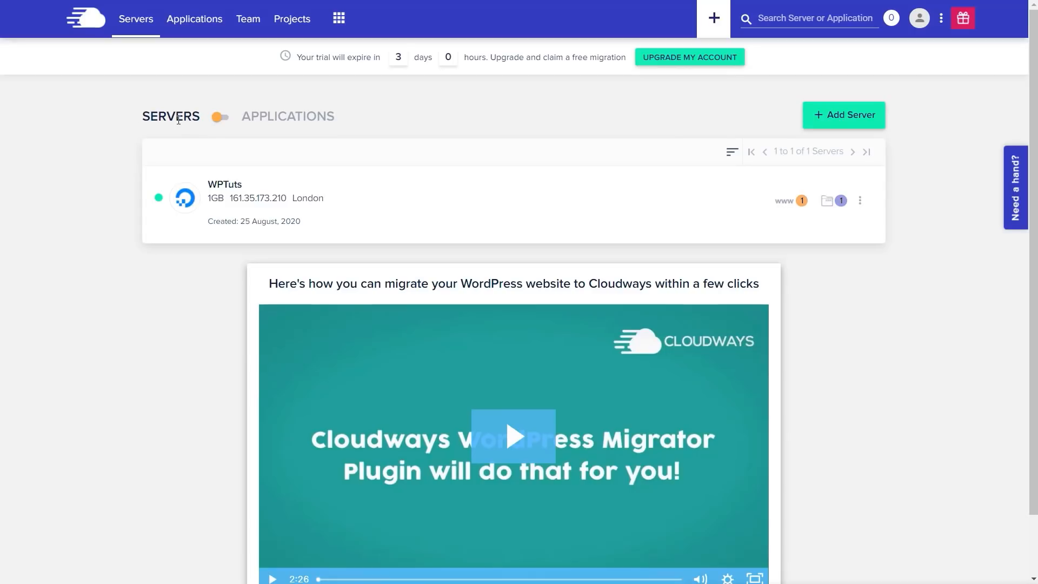
Step: From the Applications list, open the WPTuts eComm application's Access Details
left_click(218, 117)
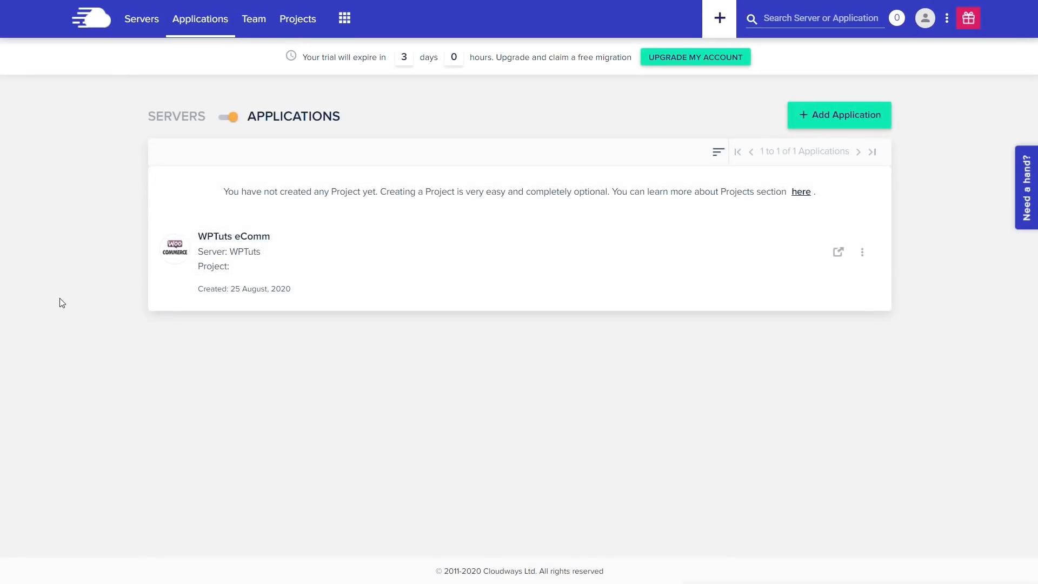
left_click(863, 254)
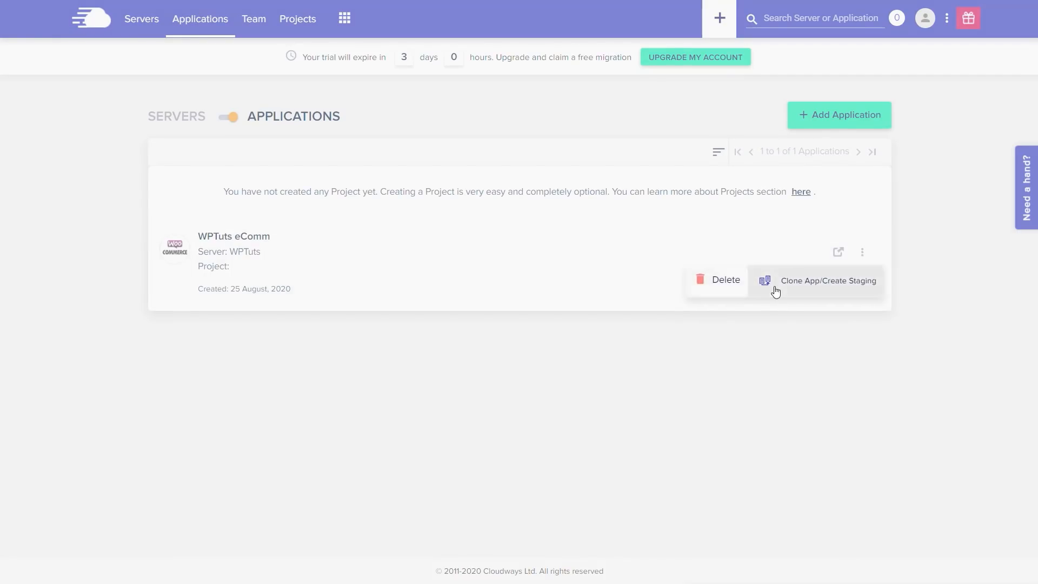
left_click(751, 358)
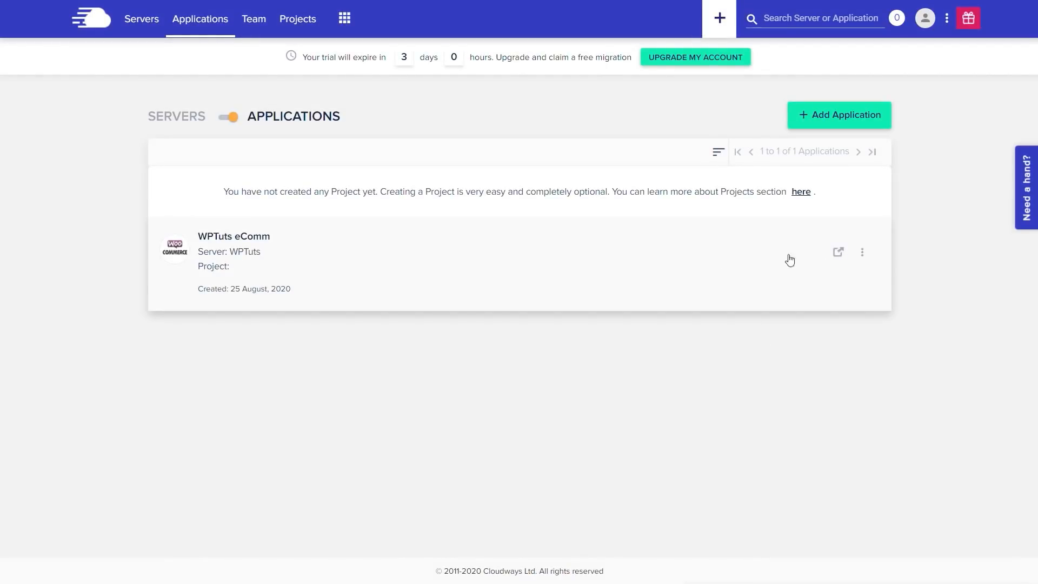
left_click(237, 240)
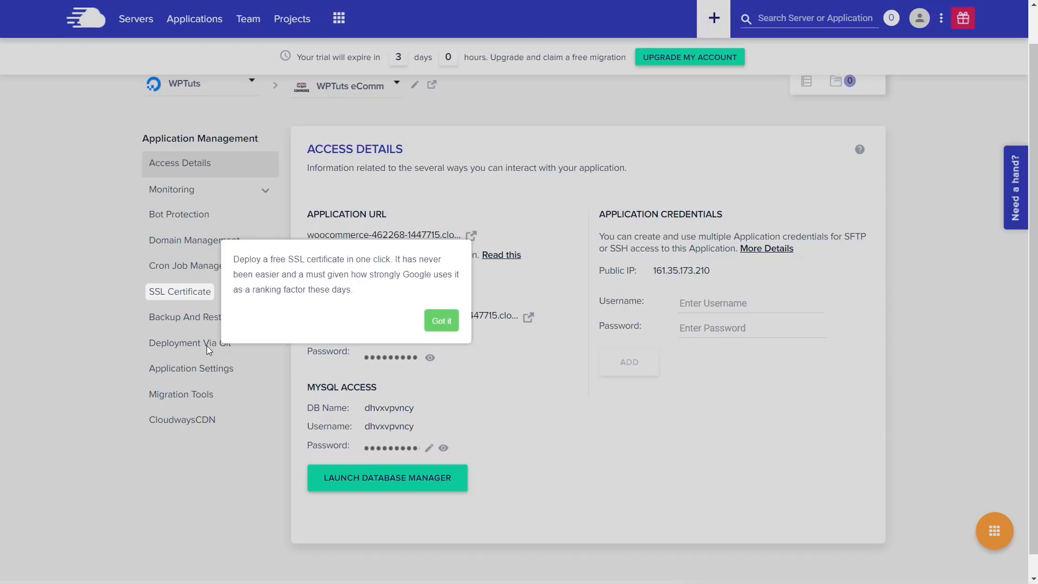
Step: Dismiss the SSL certificate tip and then the Domain Management tip
left_click(441, 321)
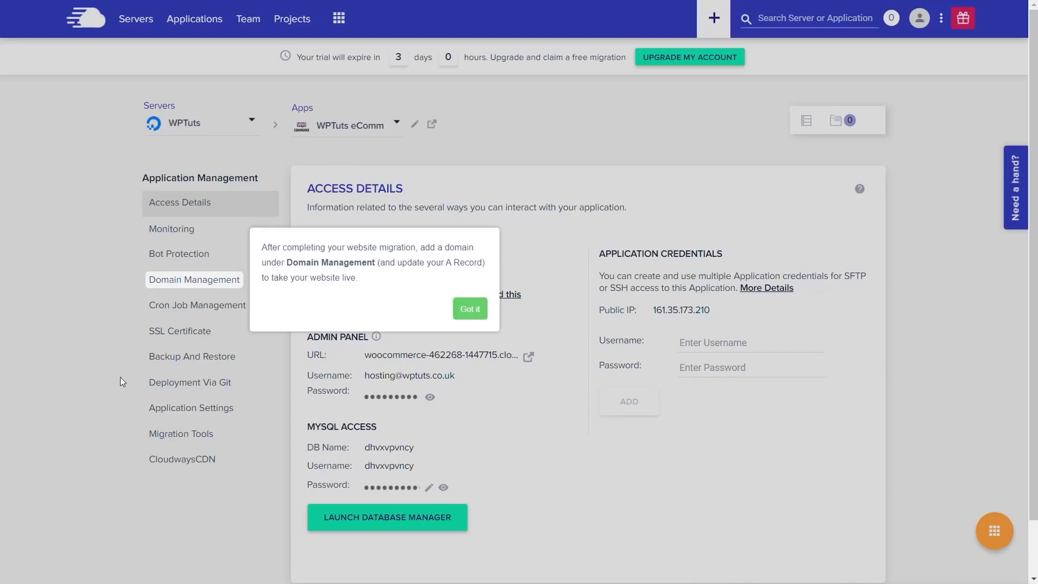
left_click(468, 309)
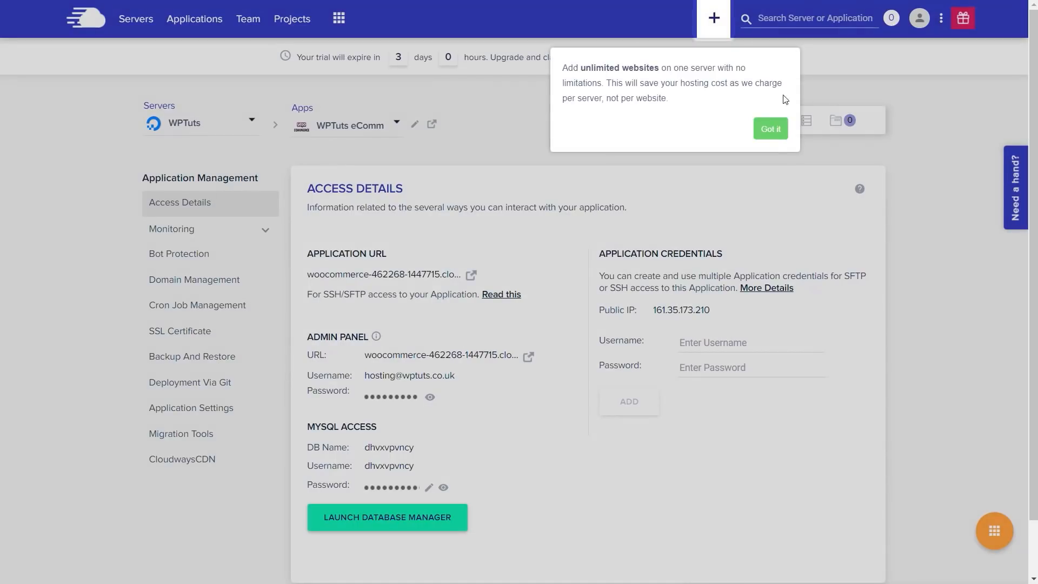
Step: Dismiss the unlimited-websites tip and scroll down the Access Details page
left_click(771, 131)
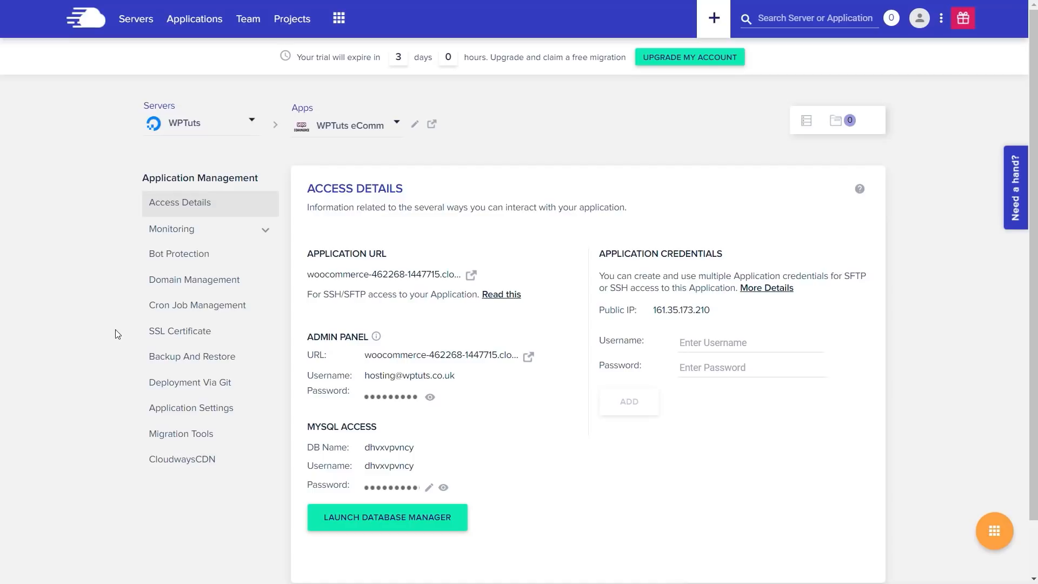
scroll(115, 330, "down", 2)
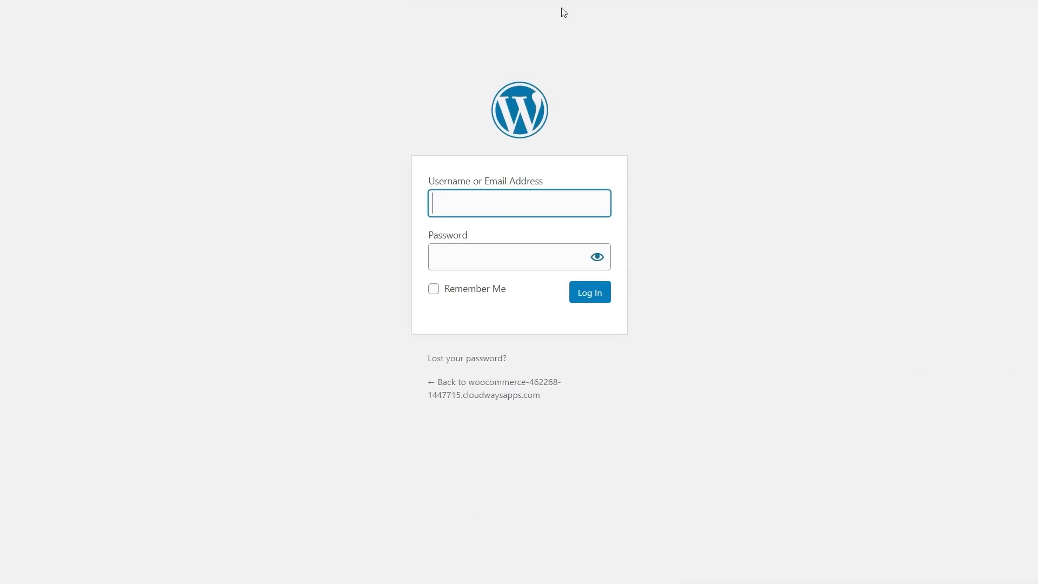
Step: Paste the admin username and password from Cloudways into the WordPress login form and log in
left_click(519, 206)
key("ctrl+v")
left_click(655, 202)
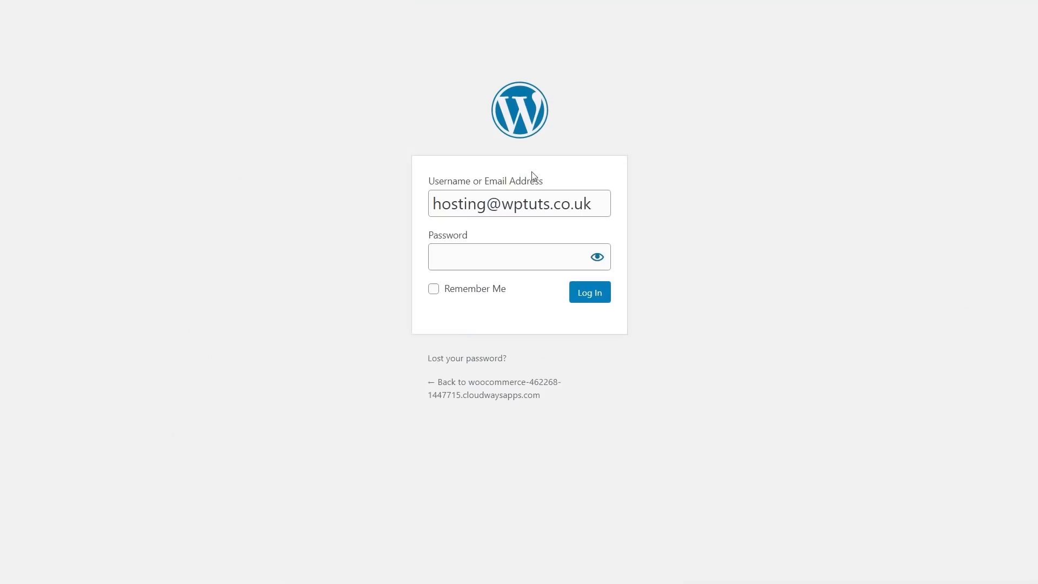
left_click(512, 256)
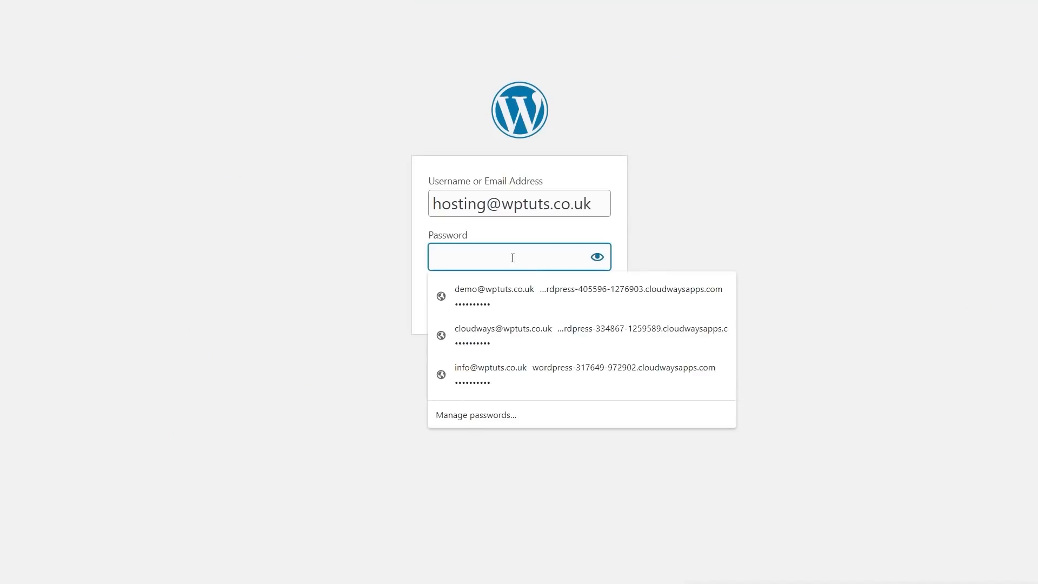
key("ctrl+v")
left_click(731, 231)
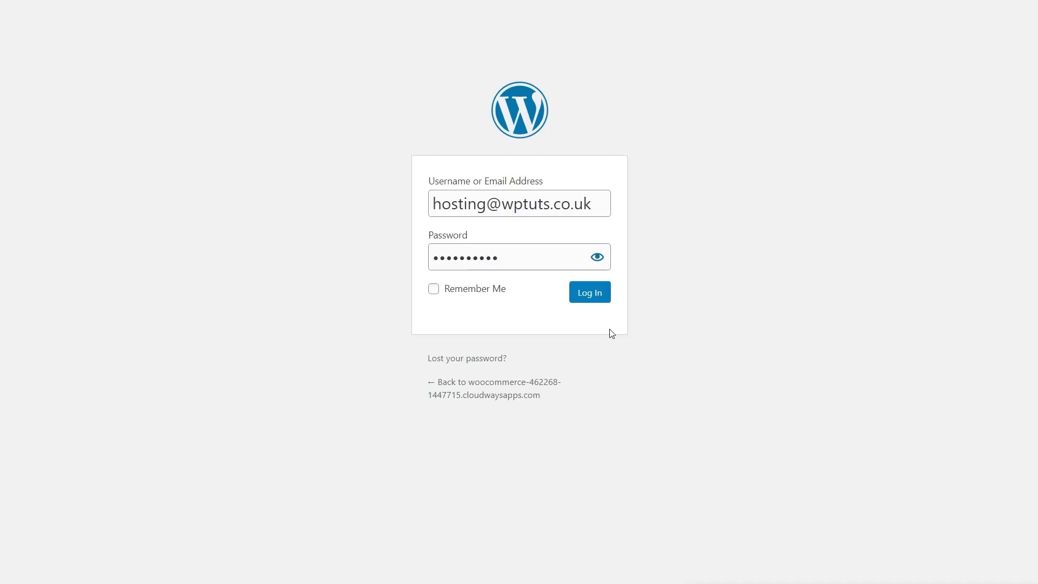
left_click(589, 296)
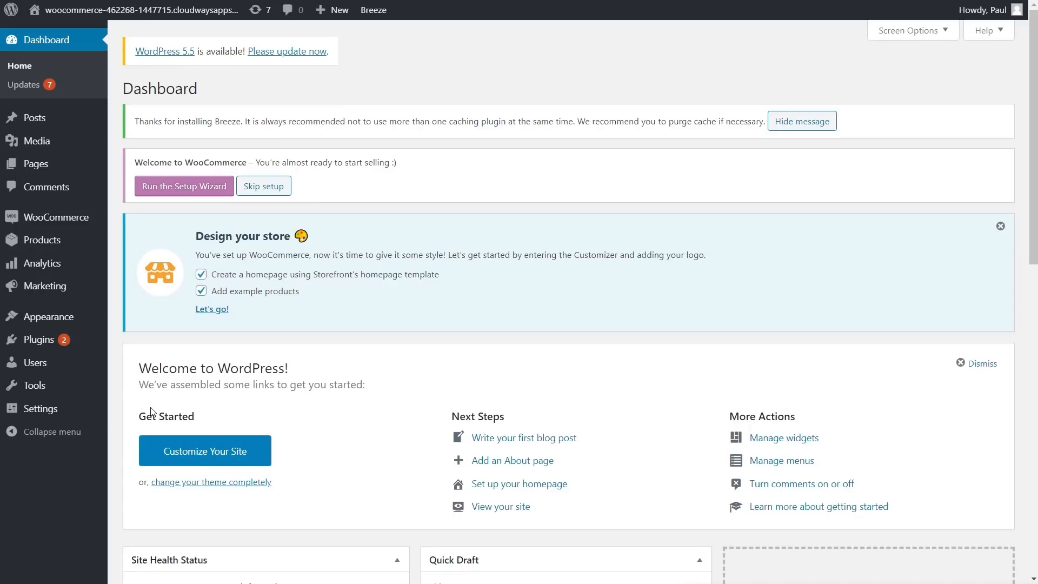
Step: Open Plugins > Installed Plugins and review the five installed plugins
mouse_move(47, 345)
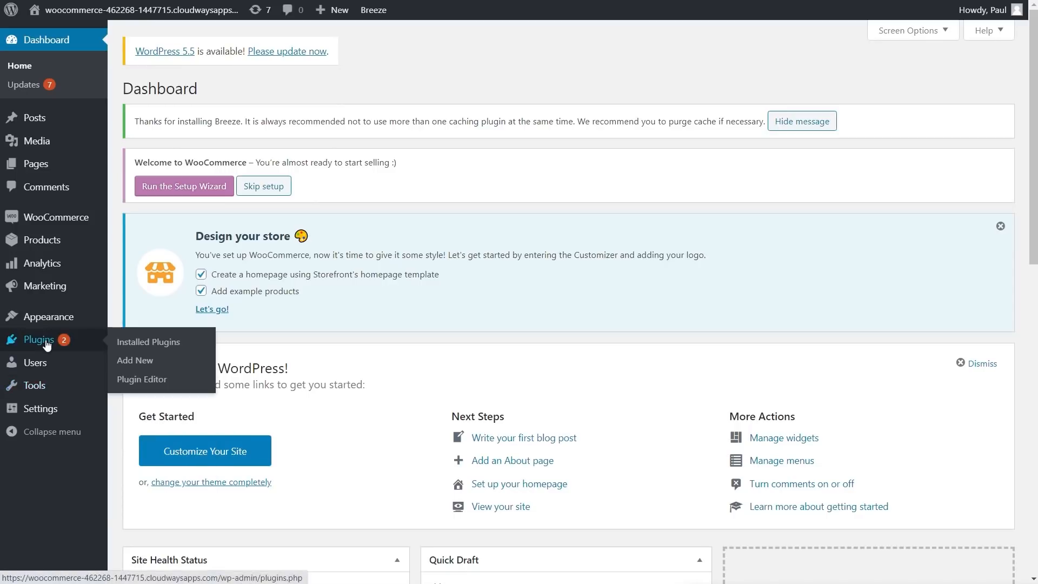
left_click(148, 341)
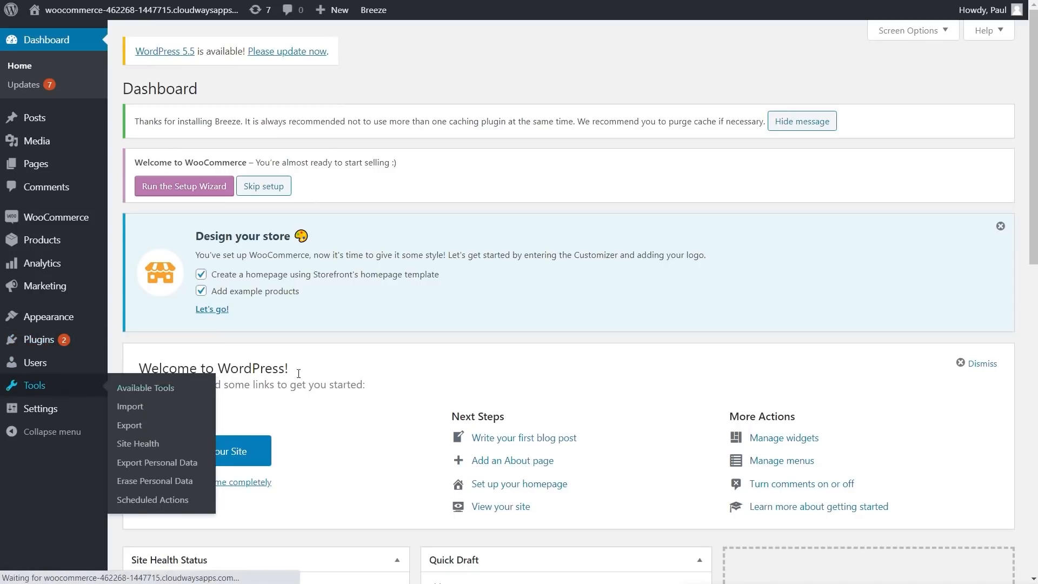
scroll(506, 355, "down", 2)
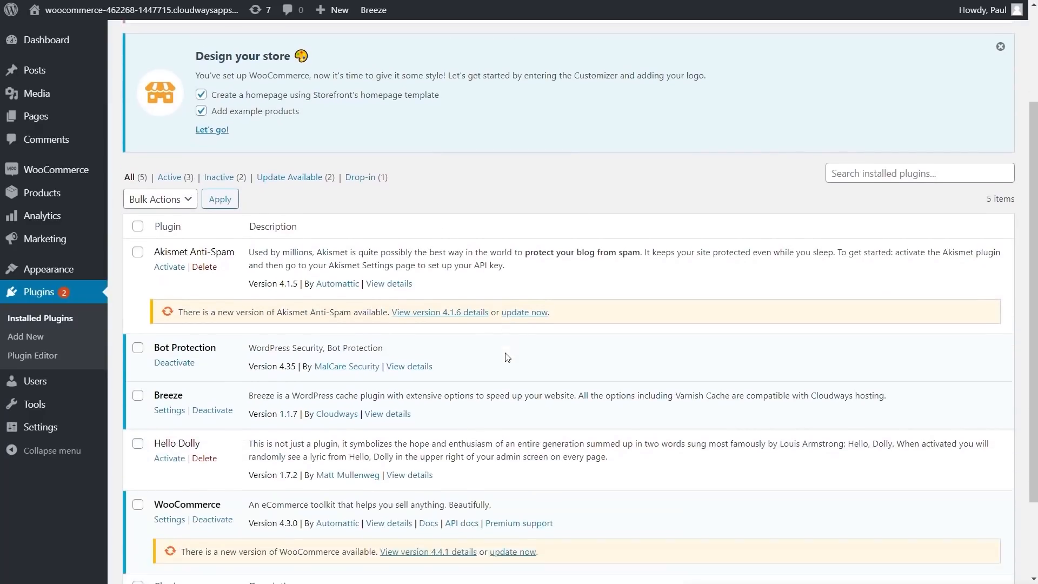
scroll(507, 357, "down", 1)
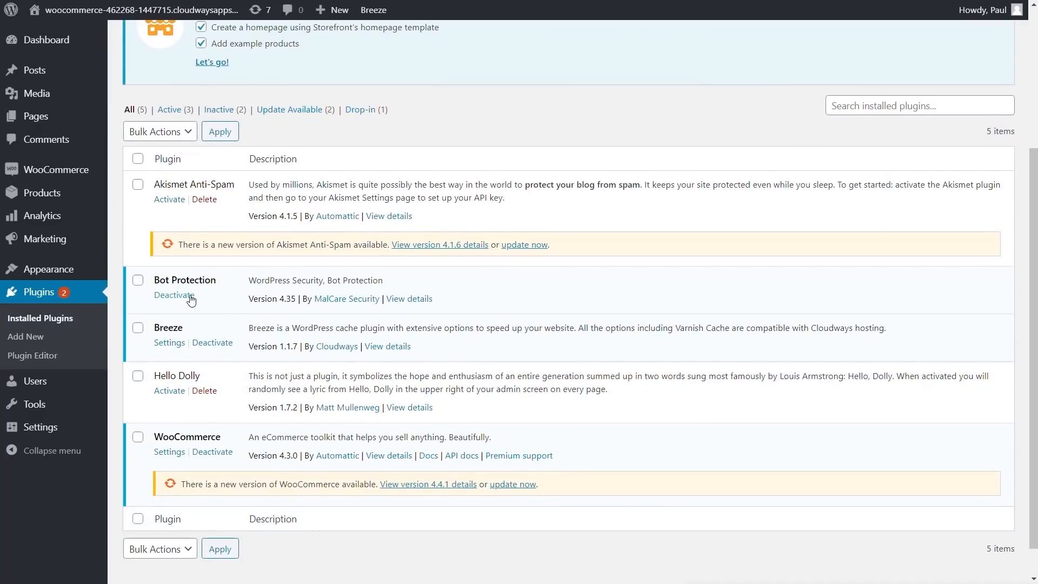
scroll(193, 331, "down", 1)
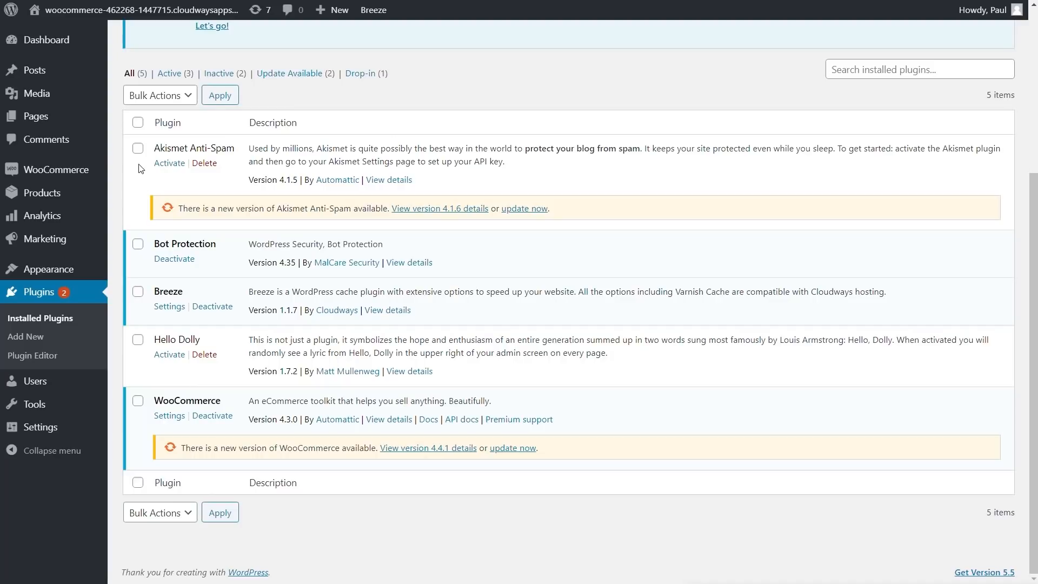
Step: Bulk-deactivate Akismet Anti-Spam, Bot Protection, Breeze and Hello Dolly
left_click(138, 150)
left_click(139, 244)
left_click(138, 292)
left_click(138, 339)
left_click(160, 512)
left_click(162, 556)
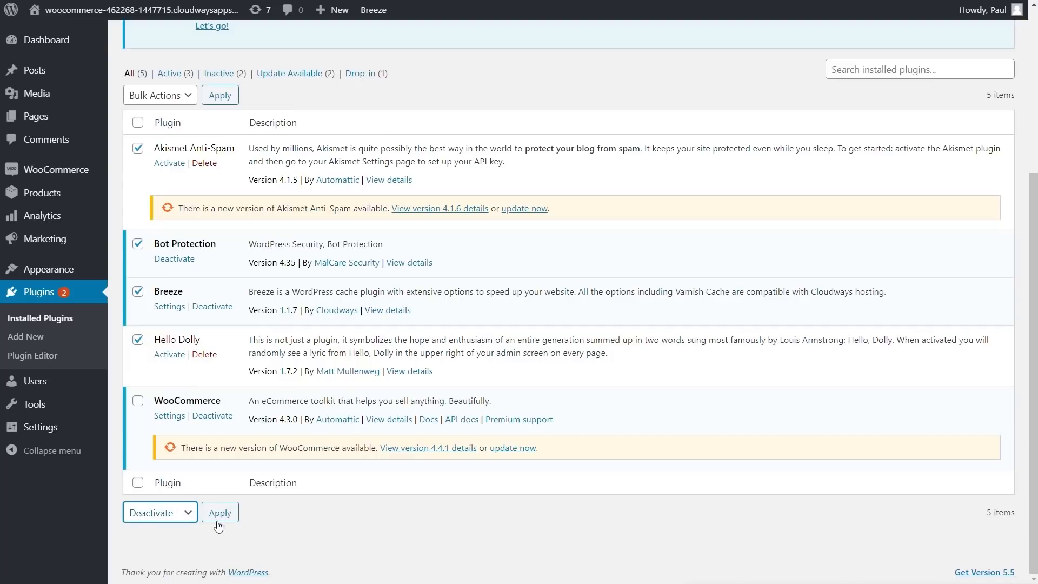
left_click(218, 522)
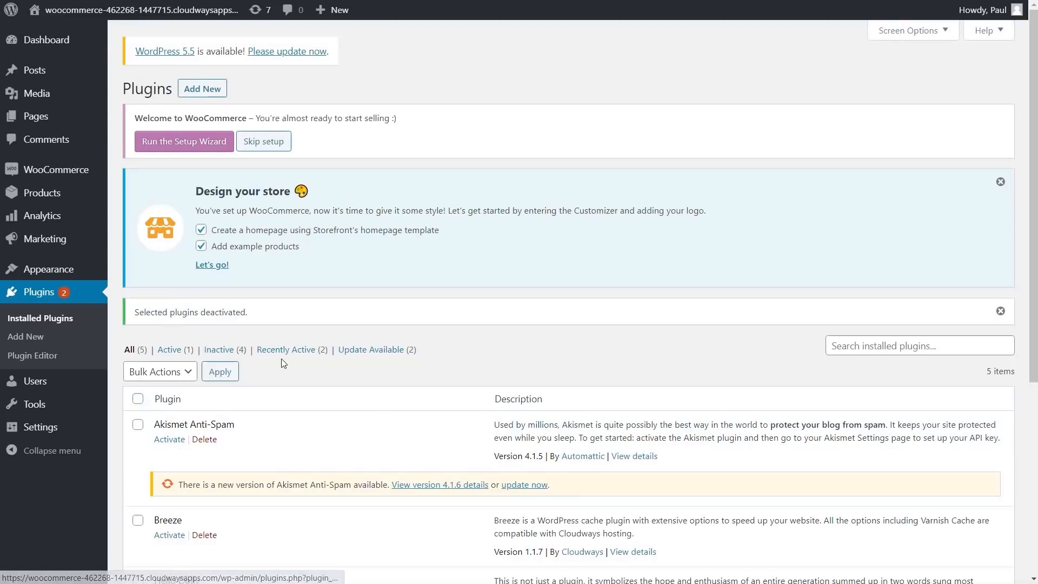
scroll(281, 358, "down", 5)
Step: Bulk-delete every plugin except WooCommerce
left_click(137, 98)
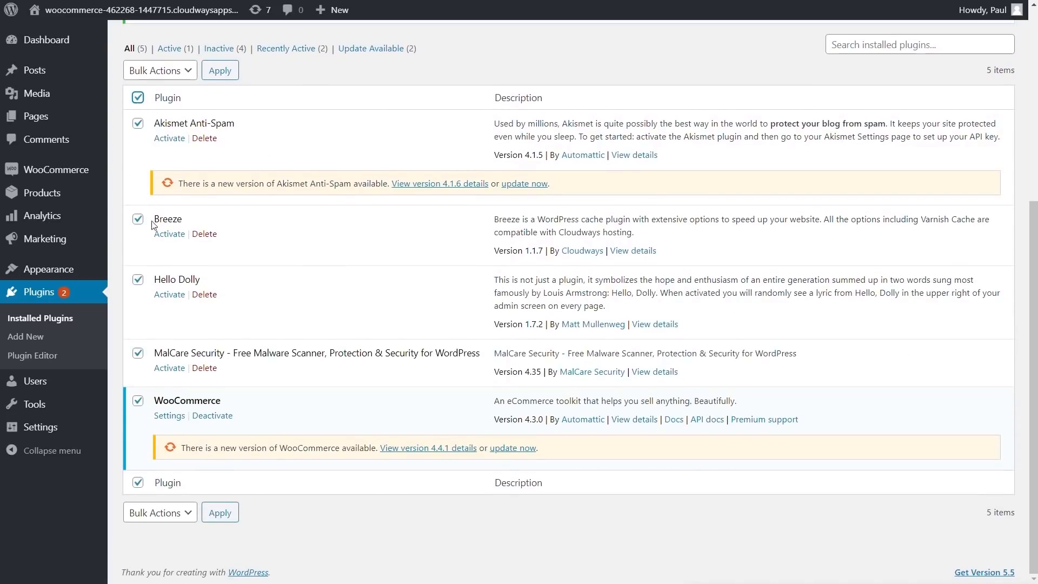
left_click(137, 400)
left_click(174, 518)
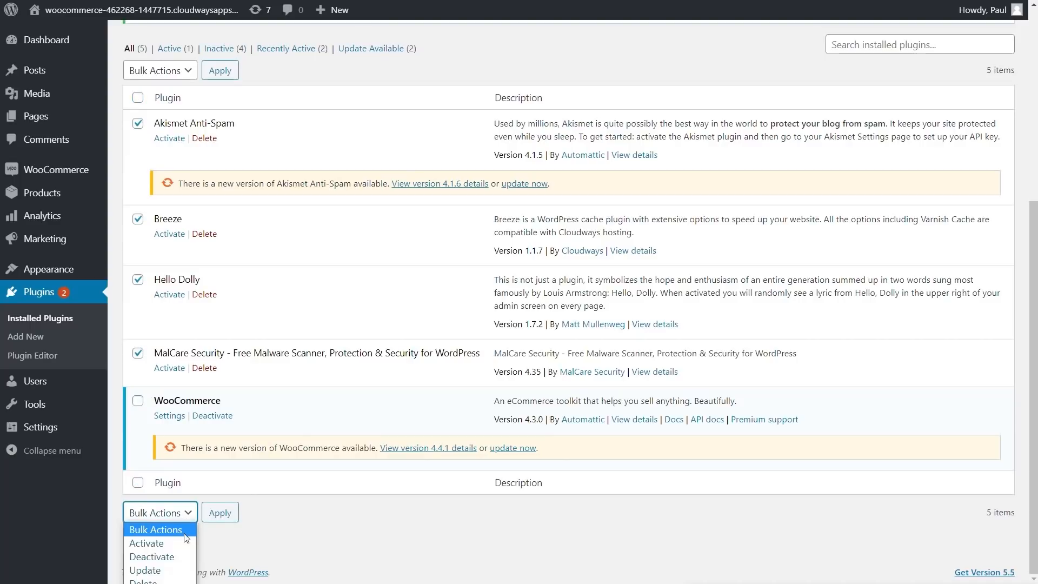
left_click(157, 580)
left_click(227, 516)
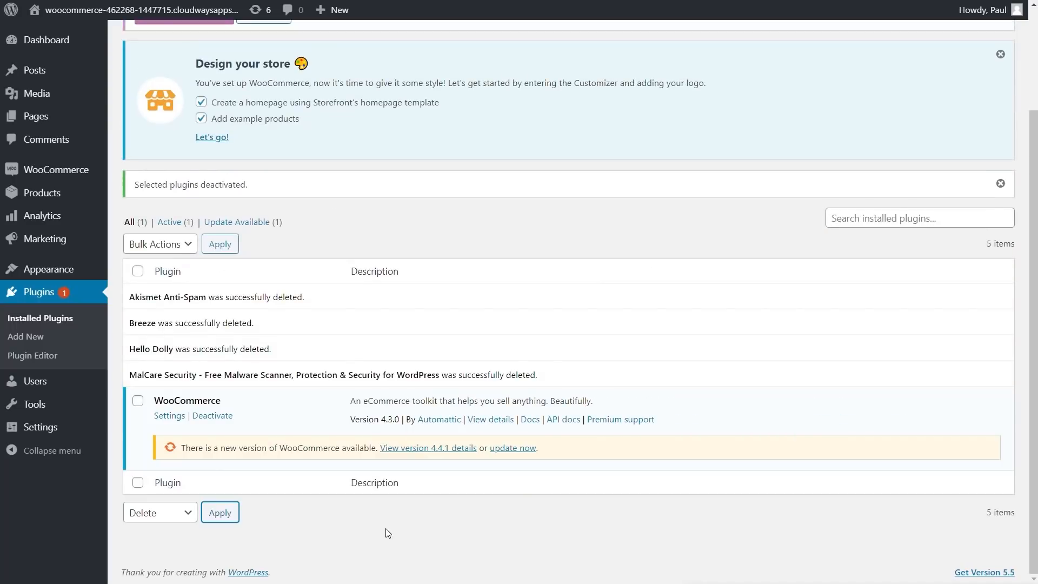
scroll(320, 475, "up", 3)
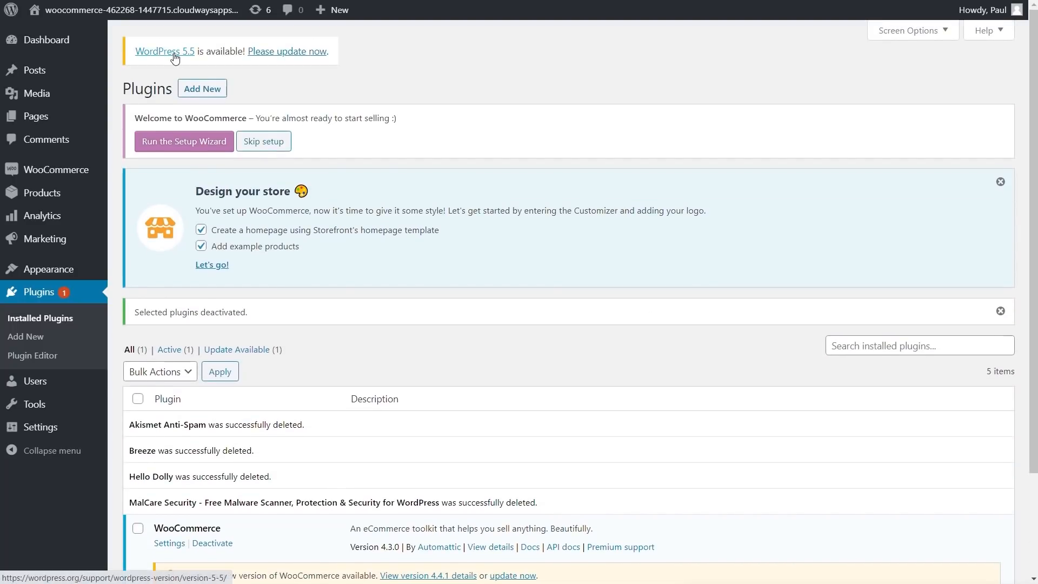
Step: Go to the WordPress 5.5 update page from the 'Please update now' notice
left_click(287, 52)
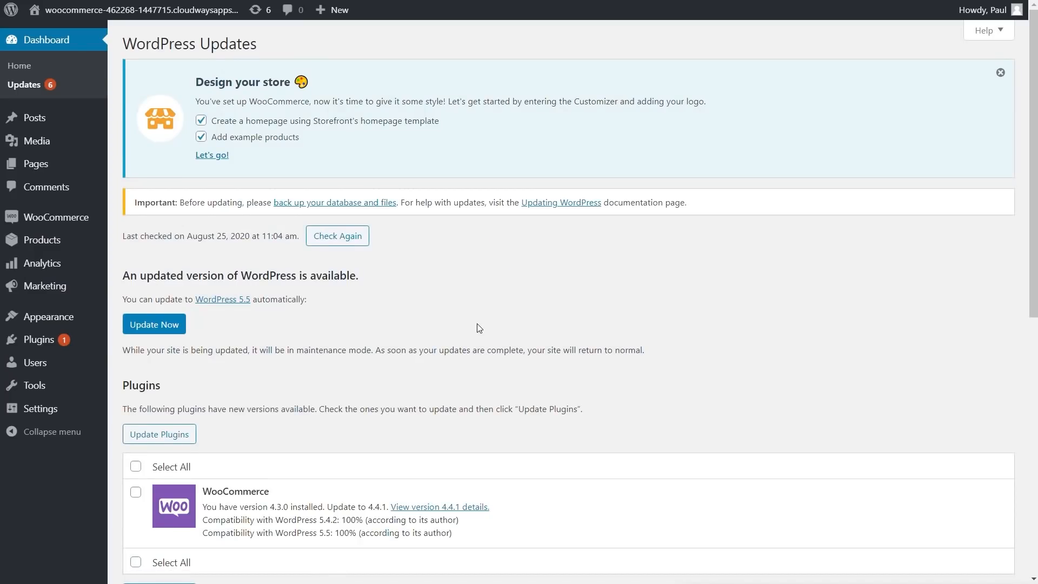
scroll(477, 323, "down", 3)
scroll(478, 325, "up", 3)
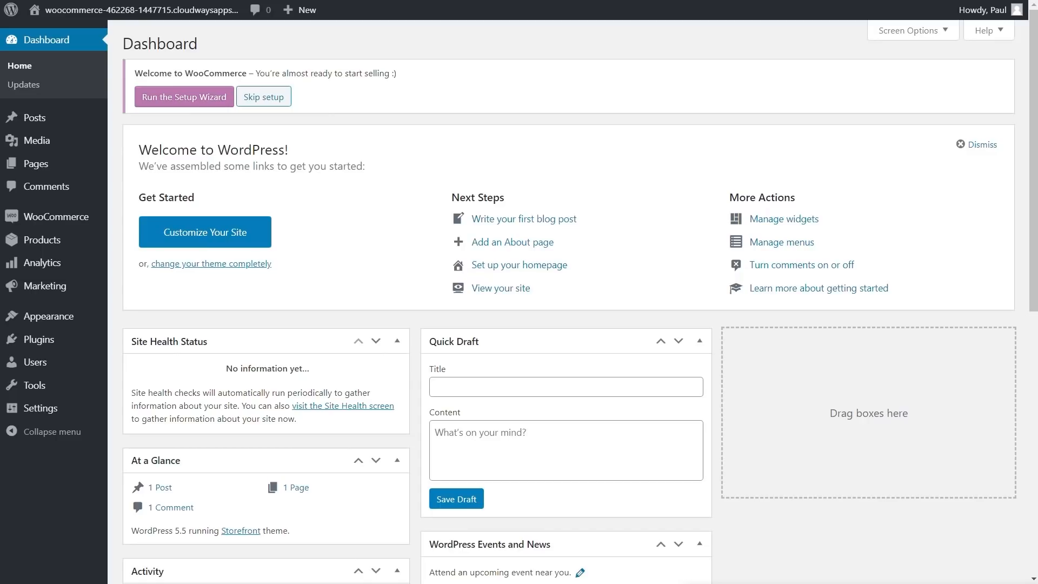
Step: Start the WooCommerce setup wizard with address line 'NA' and country United Kingdom (UK)
left_click(184, 96)
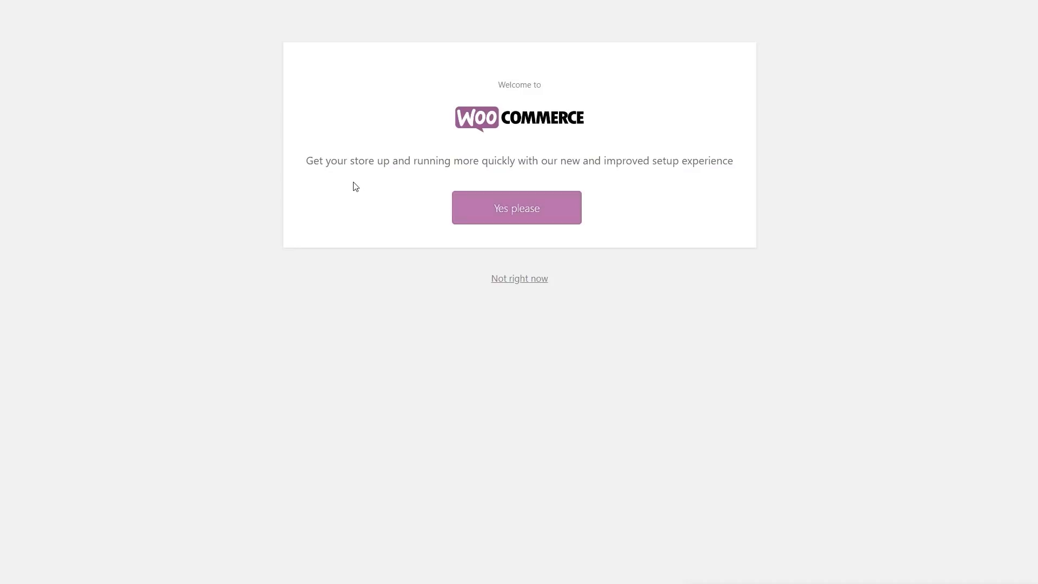
left_click(520, 216)
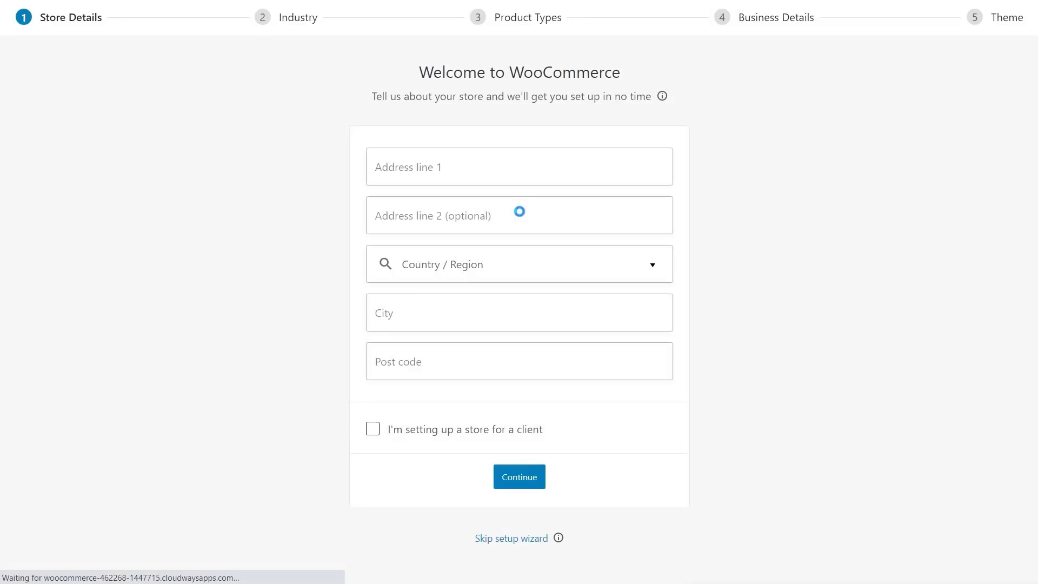
left_click(498, 163)
type("NA")
left_click(483, 217)
type("NA")
left_click(487, 261)
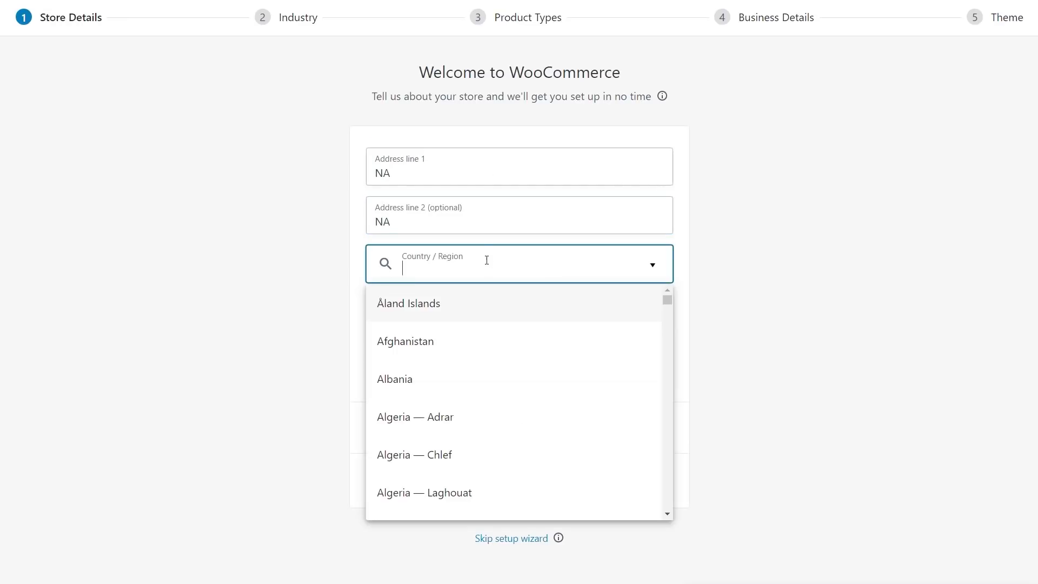
type("uni")
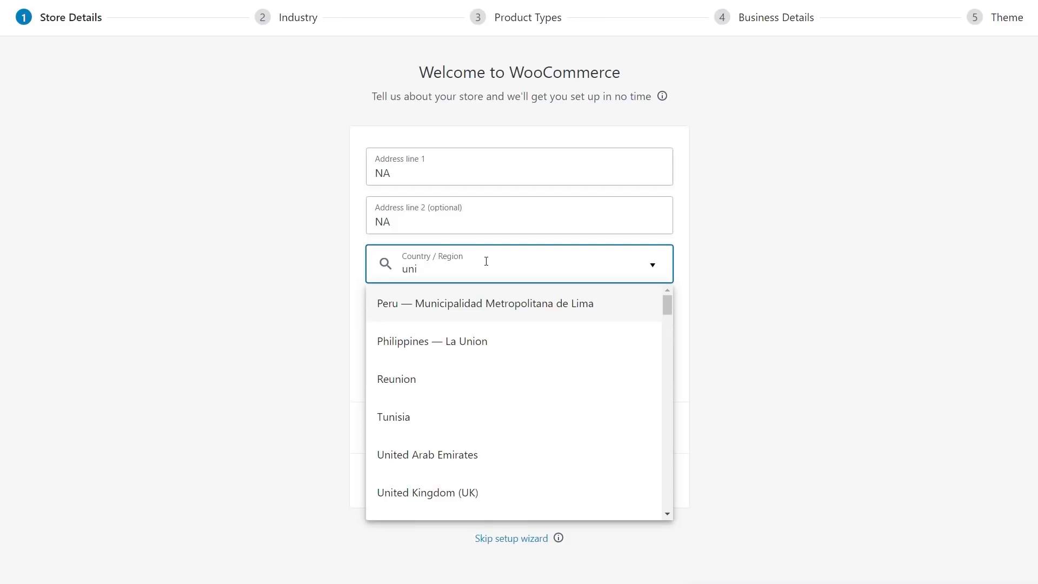
left_click(494, 492)
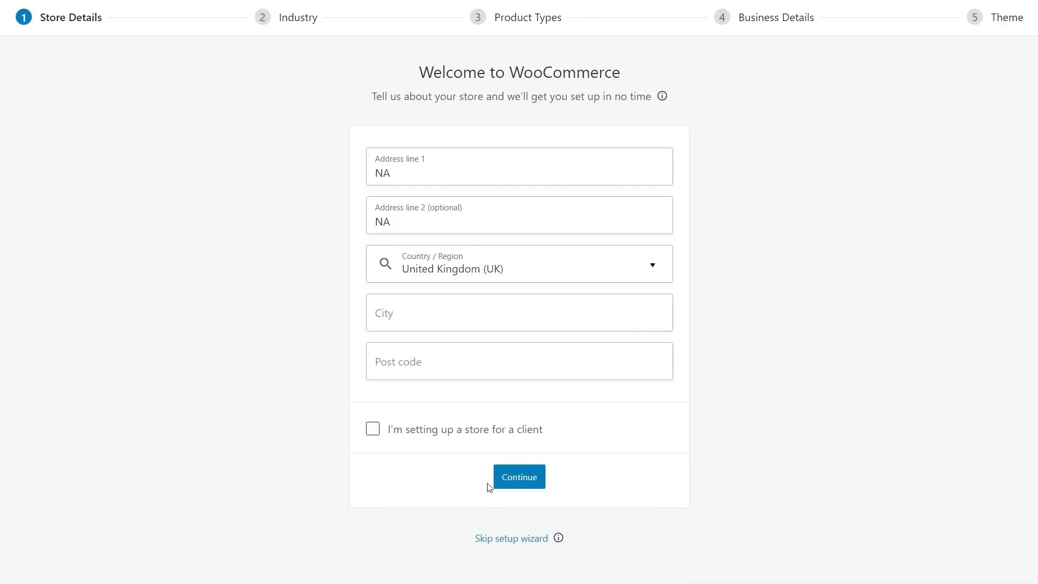
Step: Enter city Cardiff and post code CF11, submit, and decline usage tracking
left_click(410, 311)
type("Cardiff")
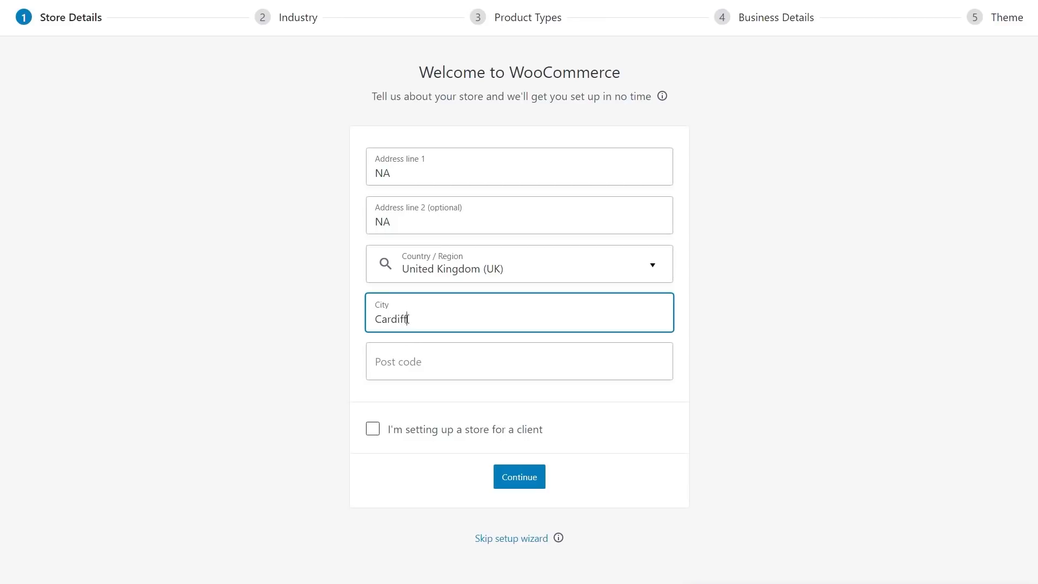
left_click(407, 361)
type("CF11")
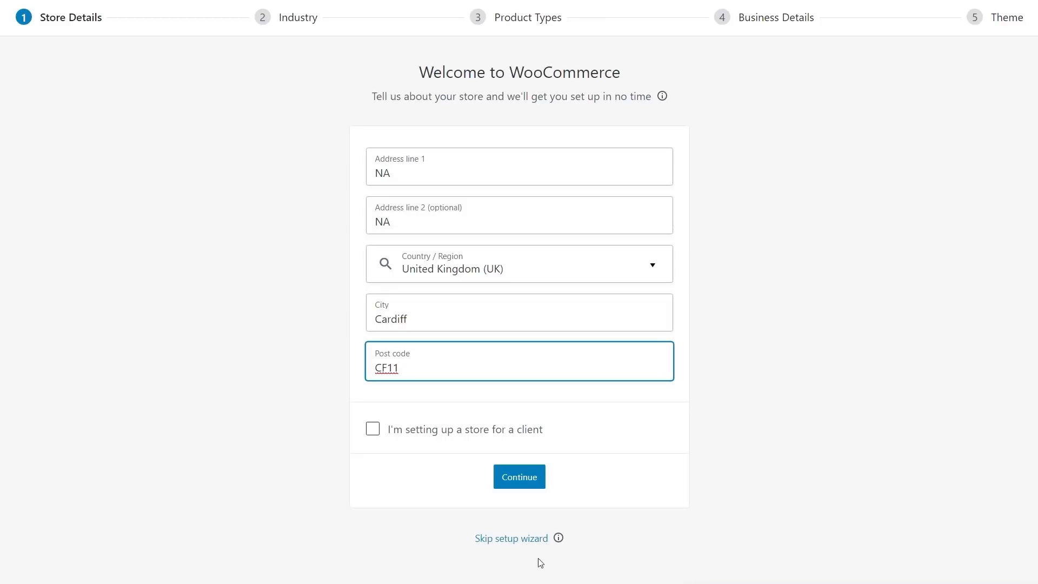
left_click(530, 482)
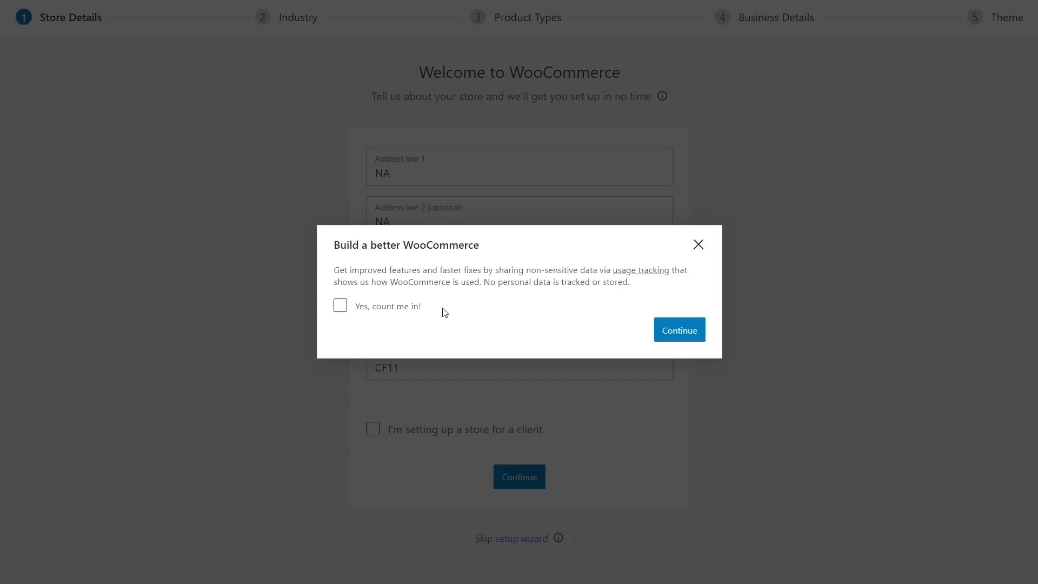
left_click(670, 336)
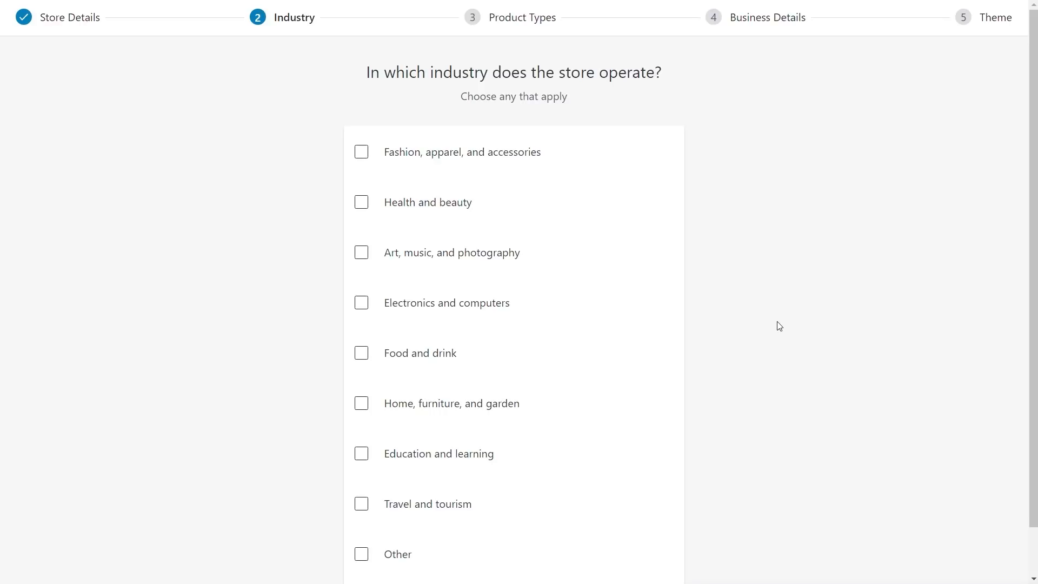
Step: Tick Other as the store industry and describe it as 'Florist'
scroll(779, 326, "down", 2)
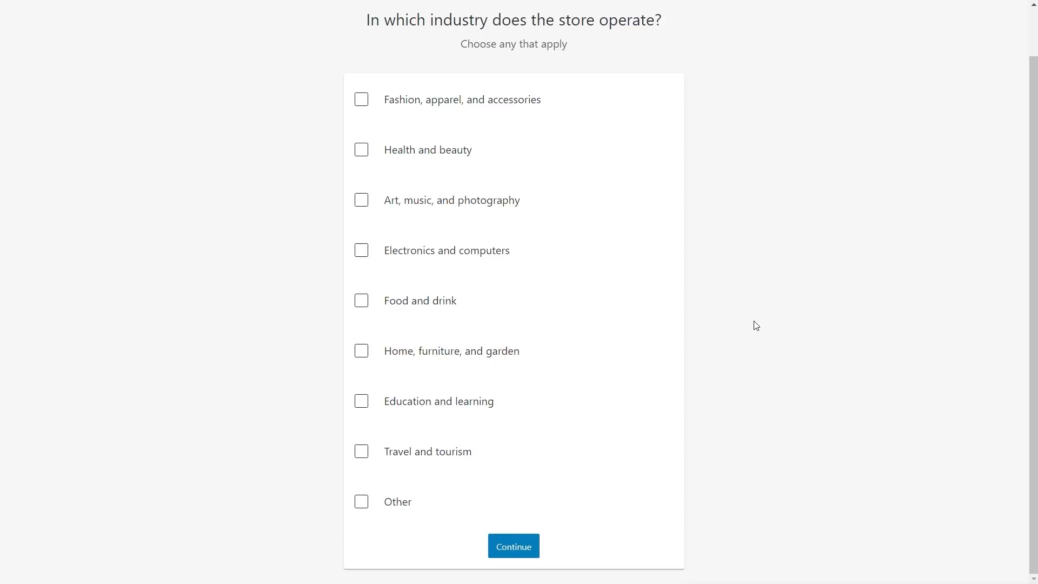
left_click(361, 504)
left_click(434, 542)
type("Florist")
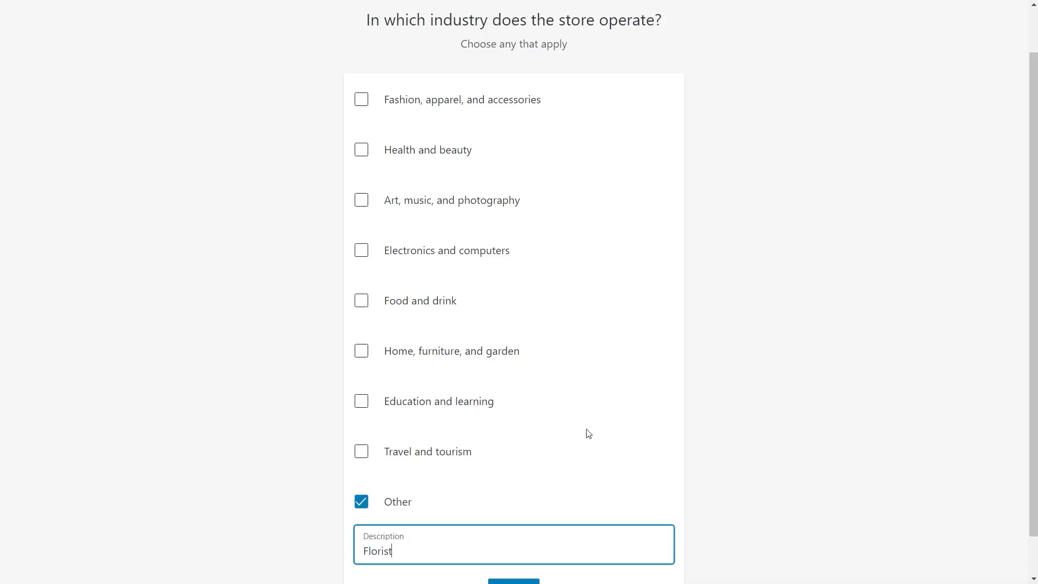
scroll(694, 417, "down", 1)
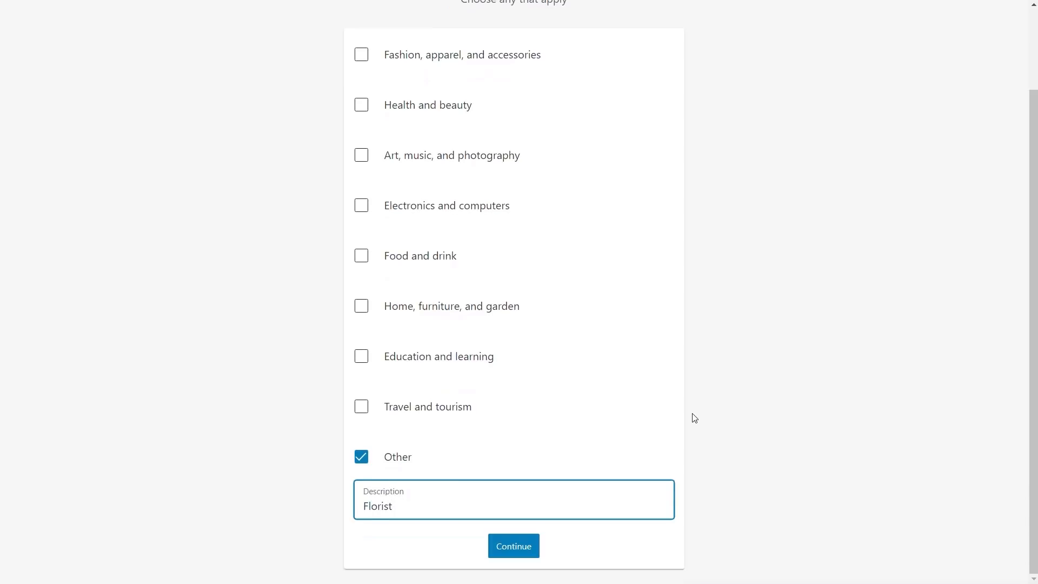
left_click(520, 552)
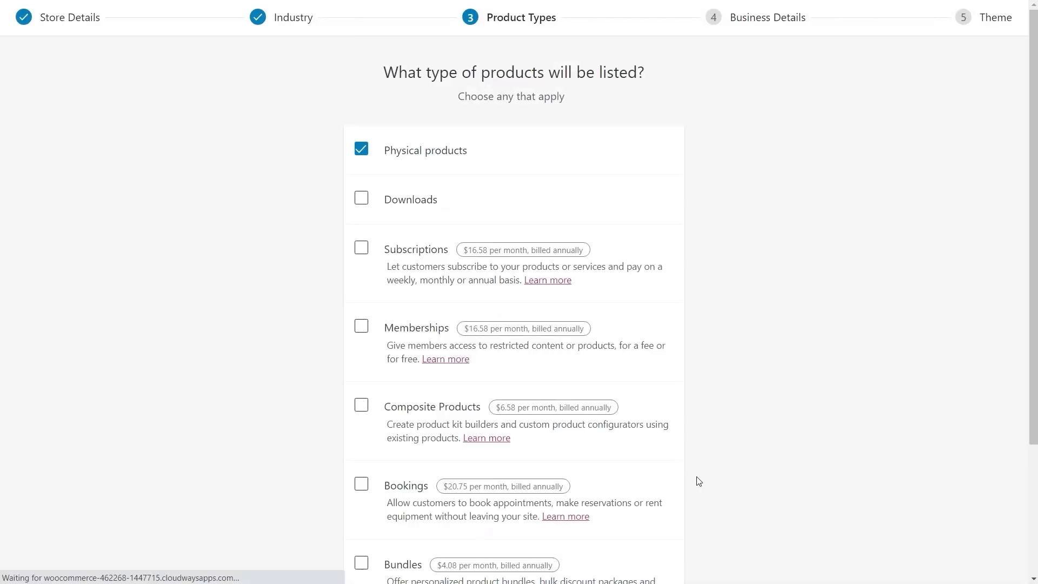
scroll(778, 377, "down", 1)
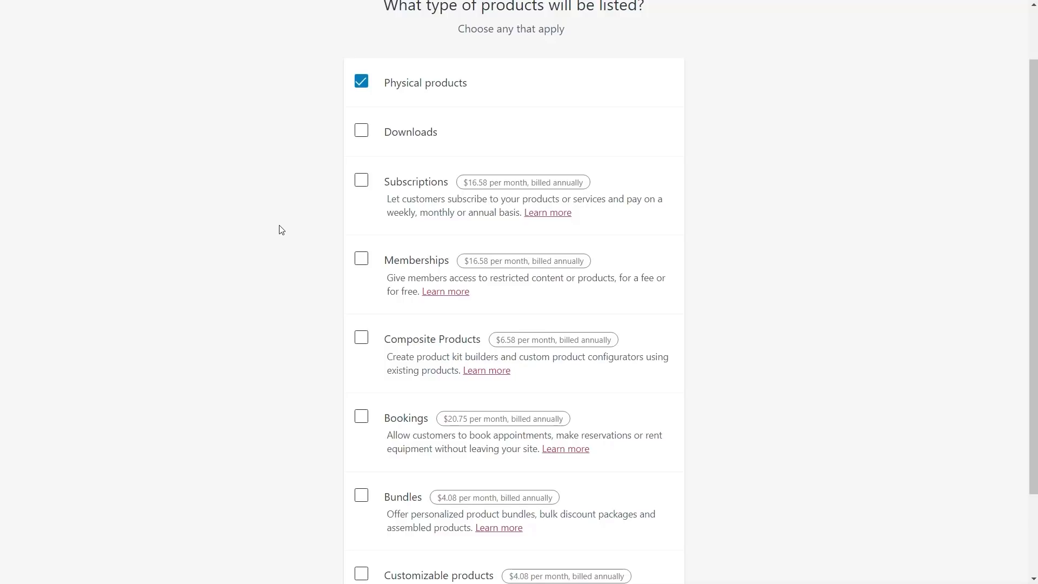
scroll(799, 353, "down", 1)
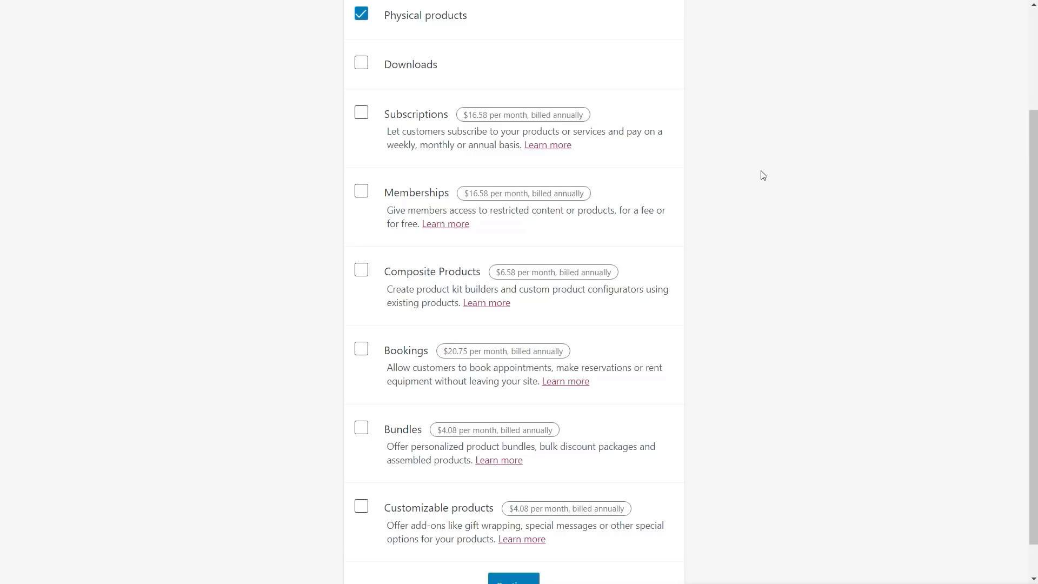
scroll(763, 174, "down", 1)
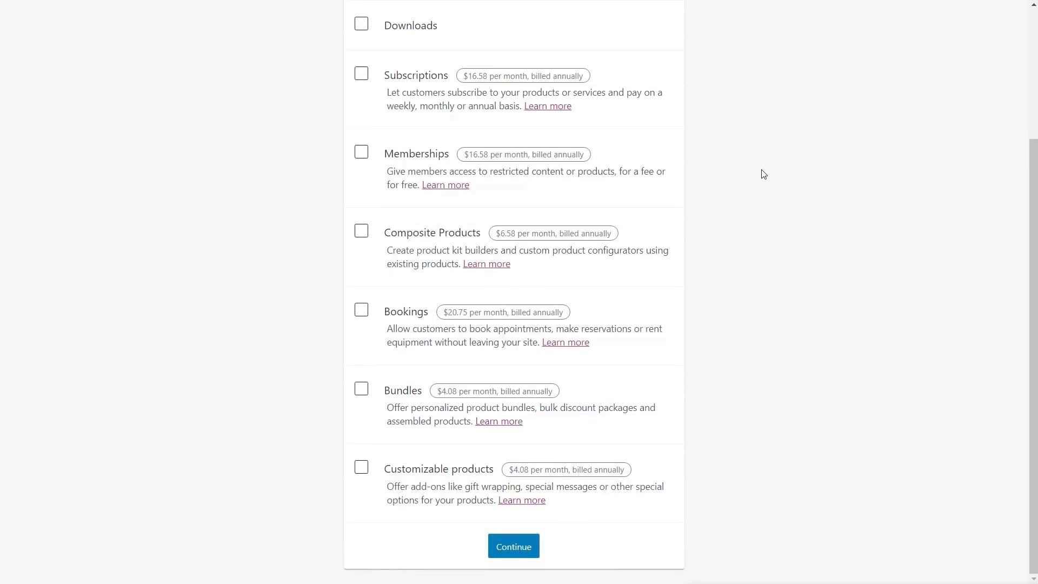
left_click(512, 549)
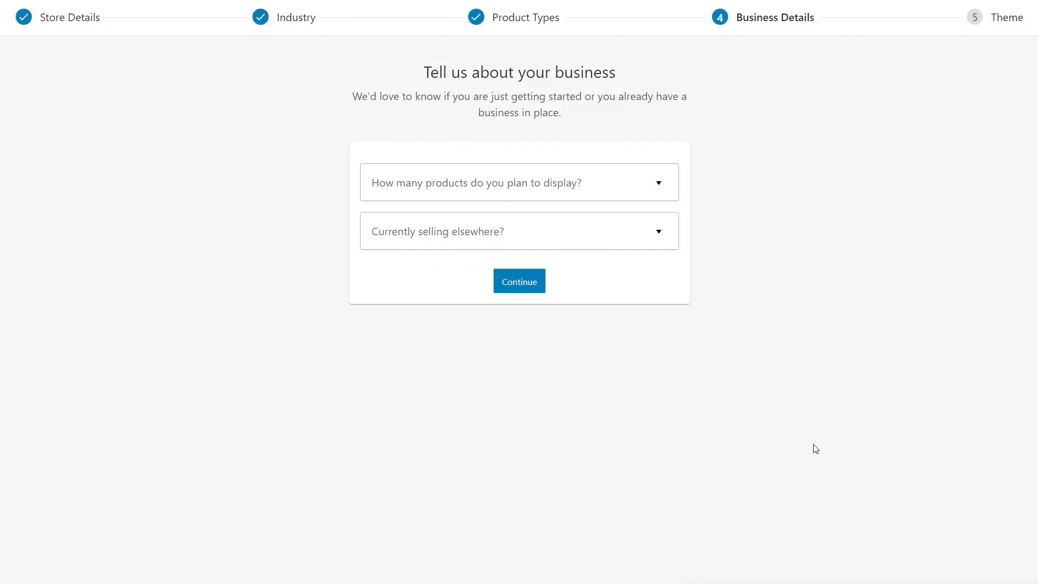
Step: Answer the business details as 11 - 100 products and not selling elsewhere
left_click(550, 192)
left_click(424, 298)
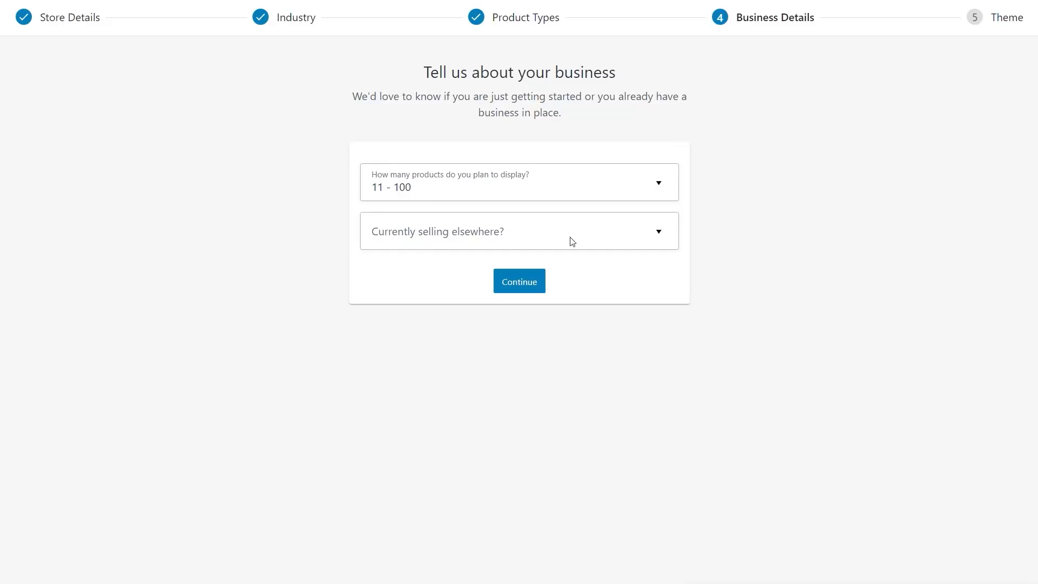
left_click(644, 238)
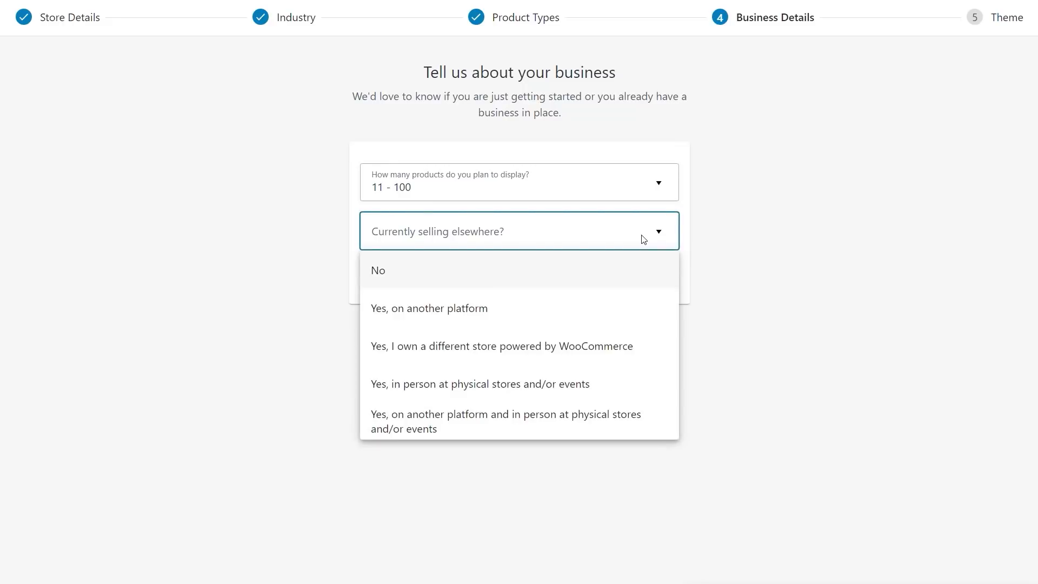
left_click(425, 278)
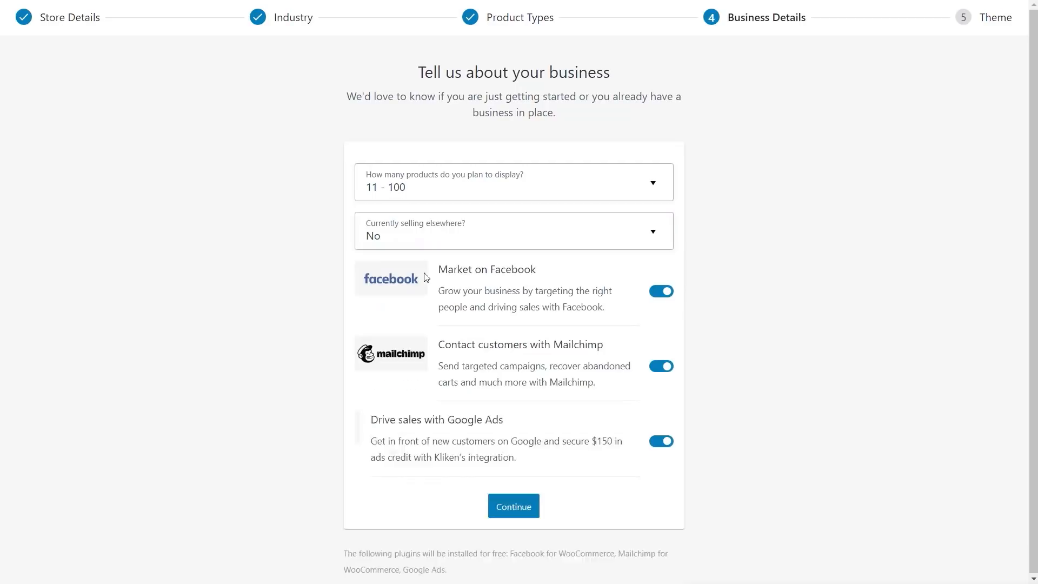
Step: Turn off the Facebook, Mailchimp and Google Ads plugin installs and continue to the Theme step
scroll(752, 402, "down", 1)
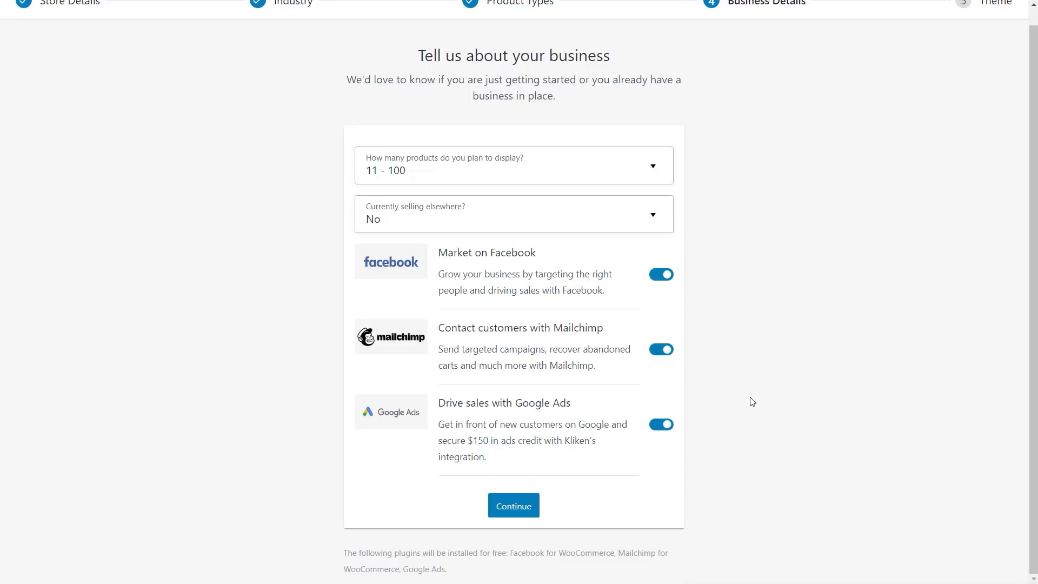
left_click(656, 277)
left_click(660, 366)
left_click(661, 440)
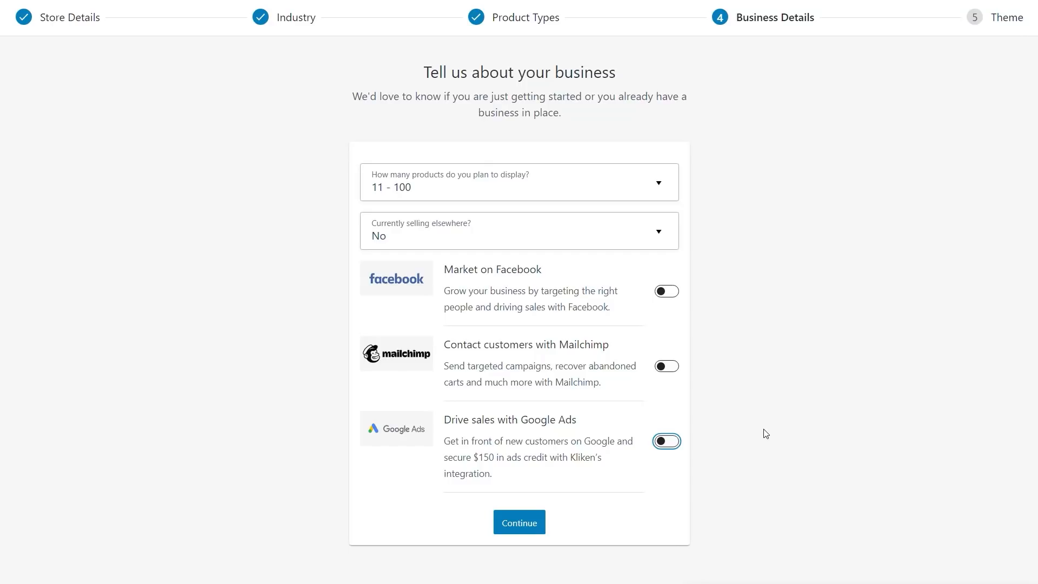
left_click(527, 524)
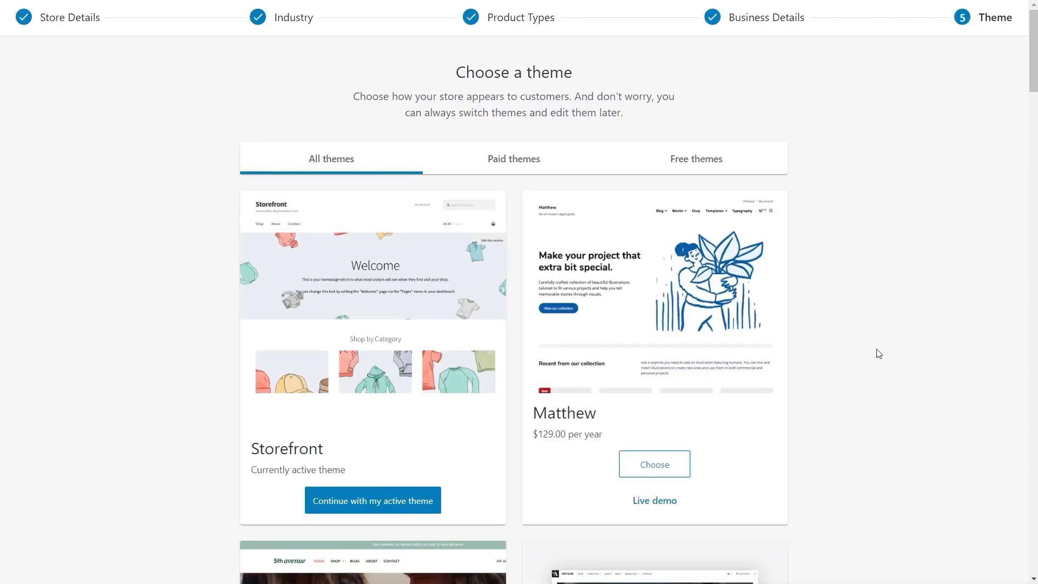
Step: Continue with Storefront as the active store theme
left_click(346, 507)
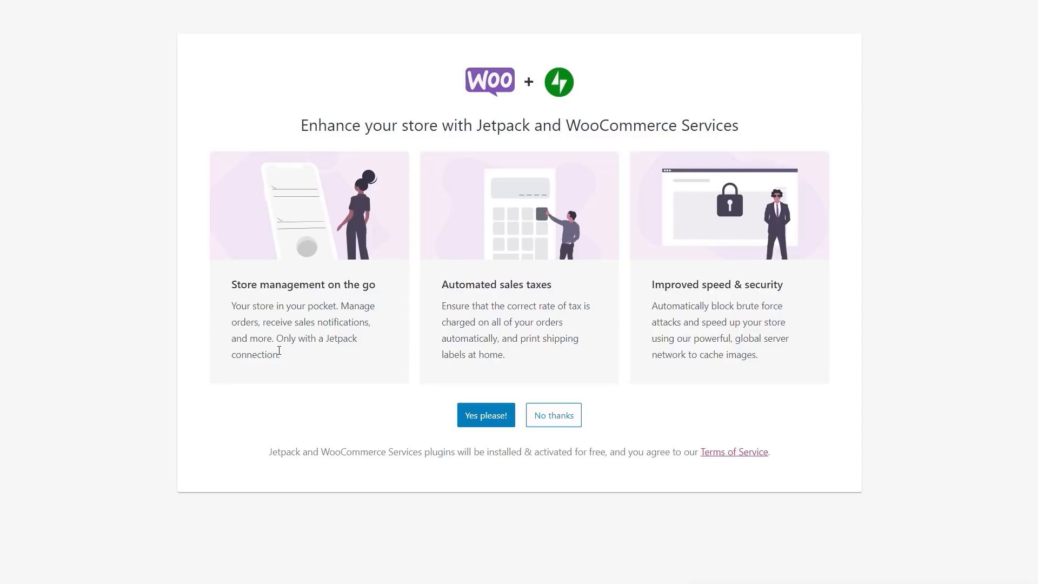
Step: Decline Jetpack and WooCommerce Services, dismiss the welcome message, and start the shipping setup task
left_click(562, 421)
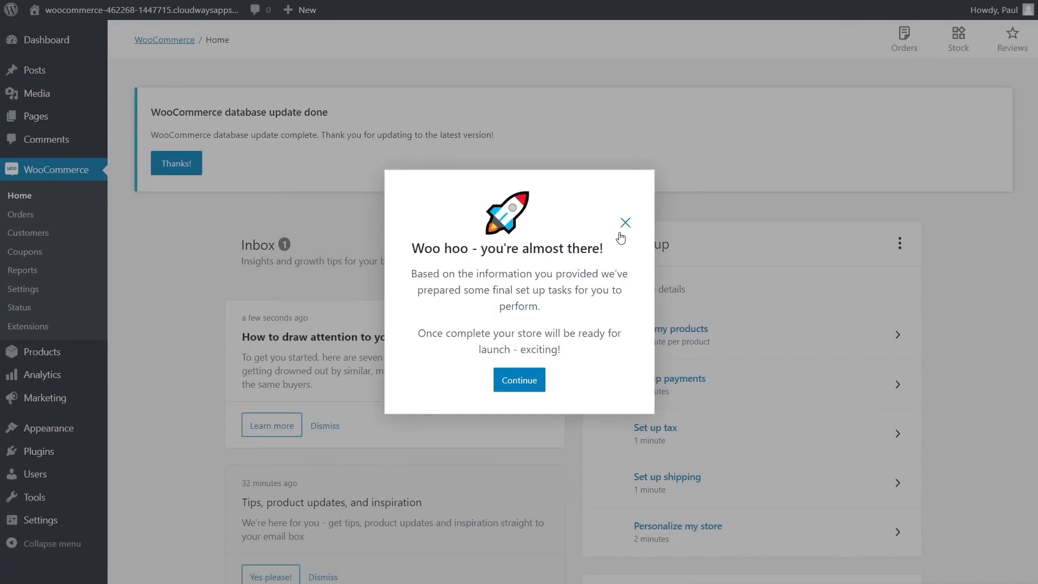
left_click(522, 387)
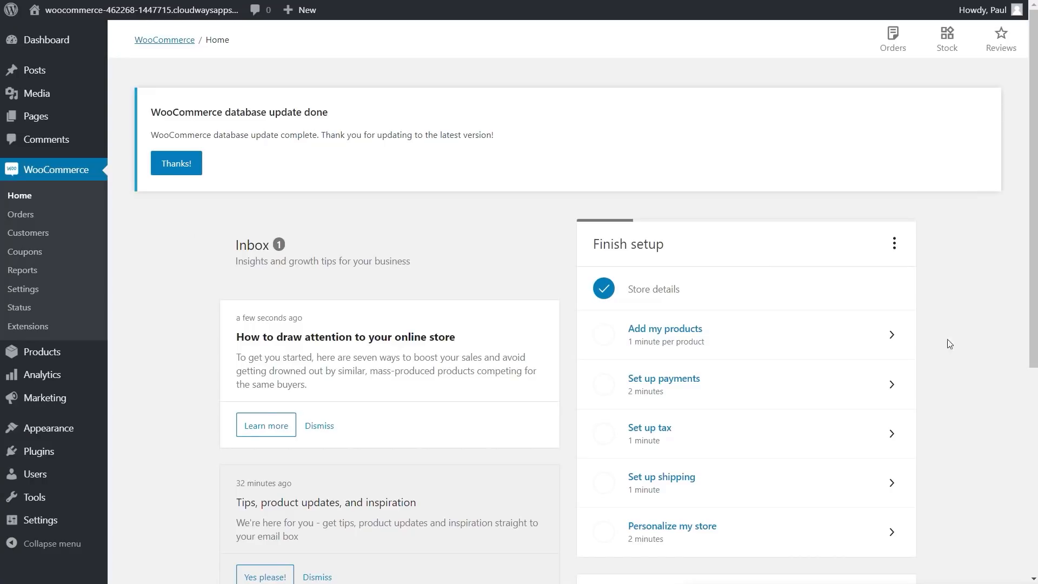
scroll(967, 361, "down", 3)
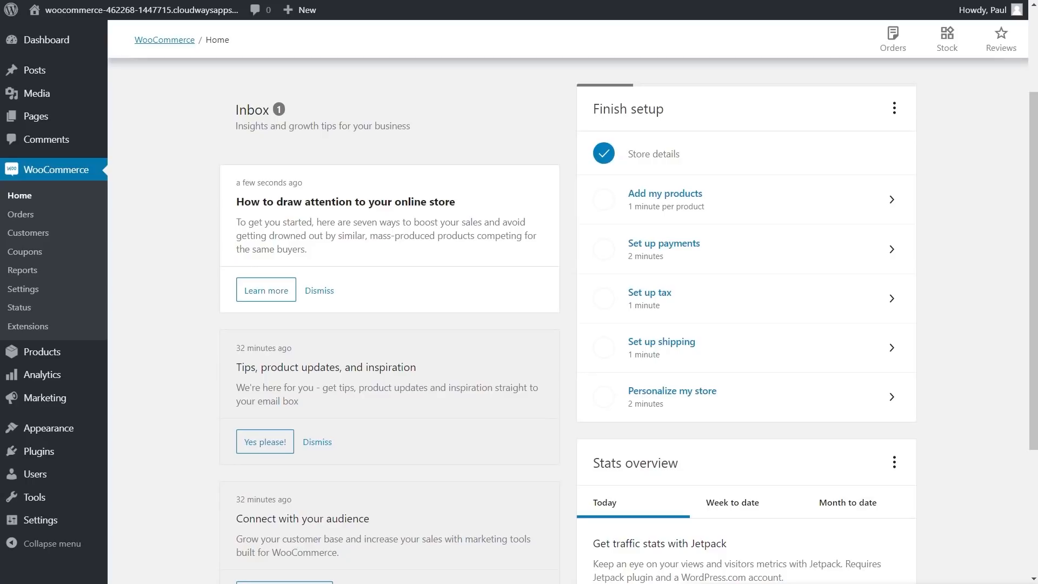
left_click(812, 354)
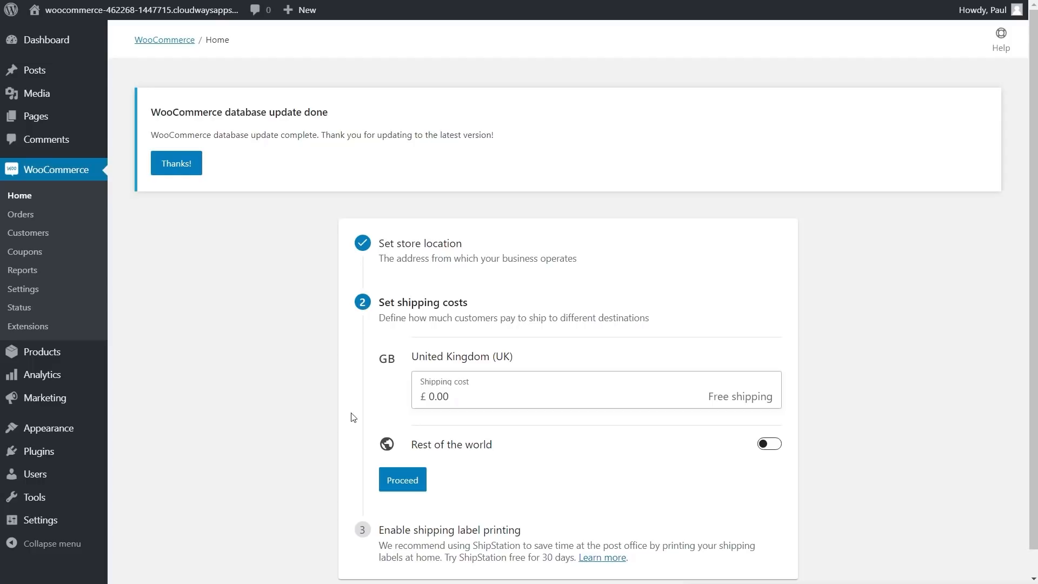
Step: Leave Rest of the world shipping off, set the UK rate to 5.95, and skip label printing
left_click(460, 447)
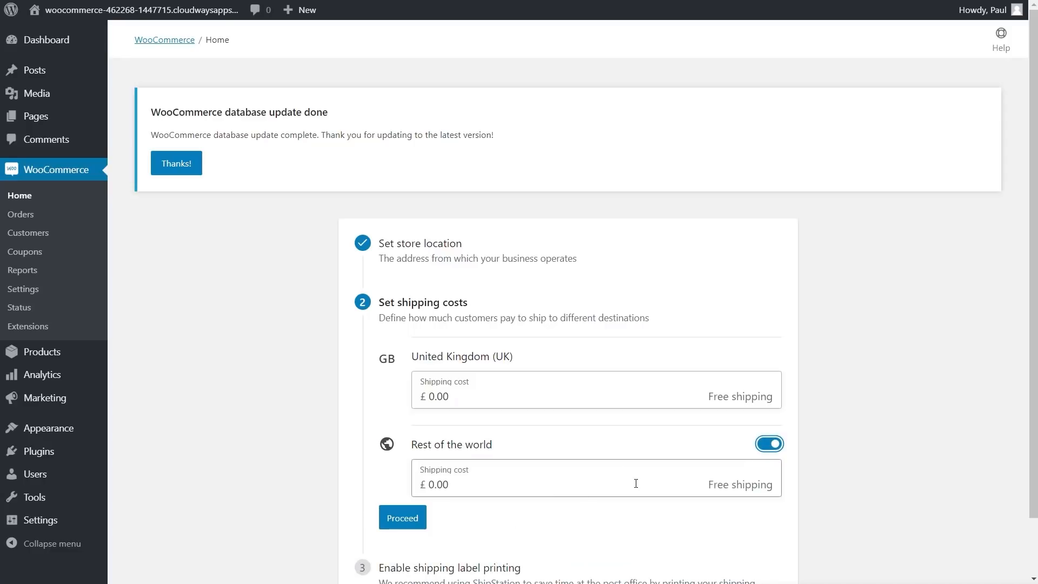
left_click(770, 445)
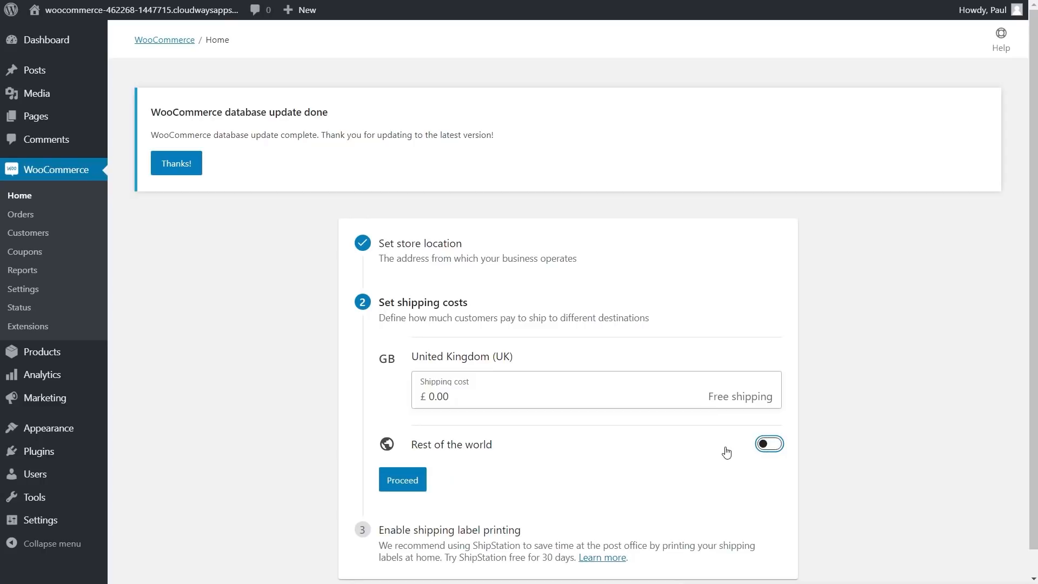
scroll(885, 458, "down", 1)
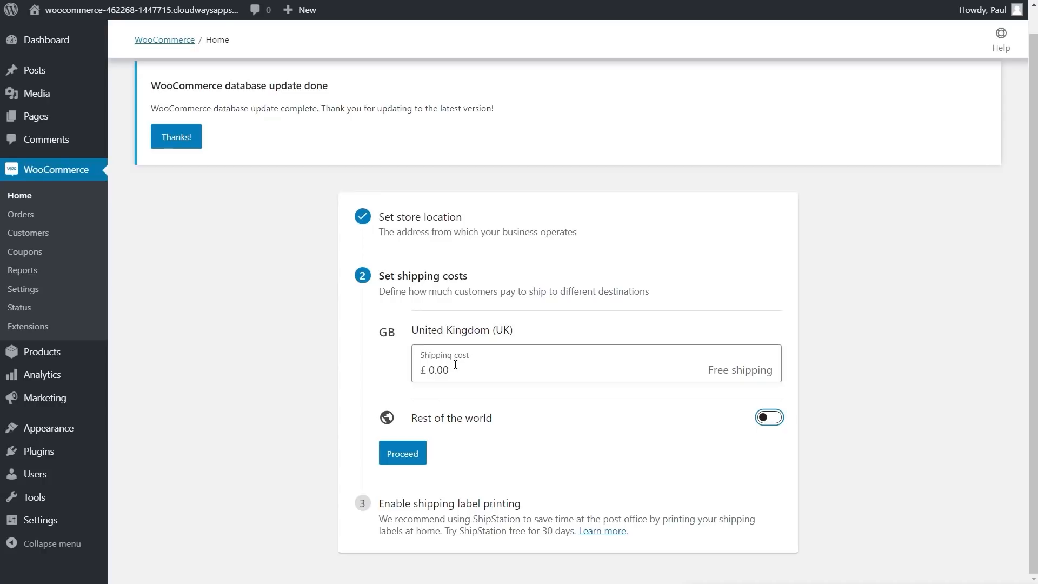
left_click_drag(446, 371, 423, 371)
type("5.95")
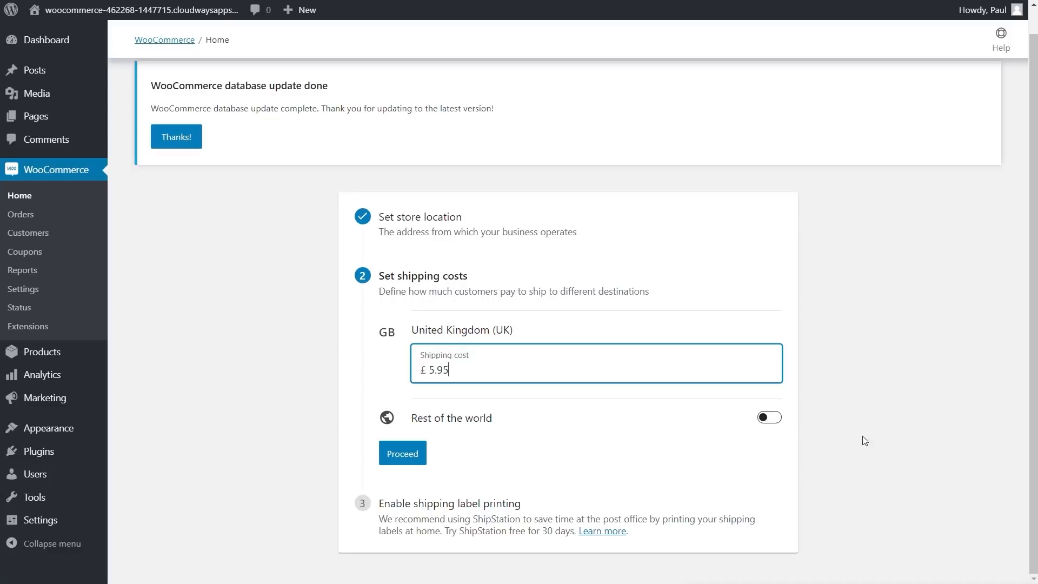
left_click(406, 457)
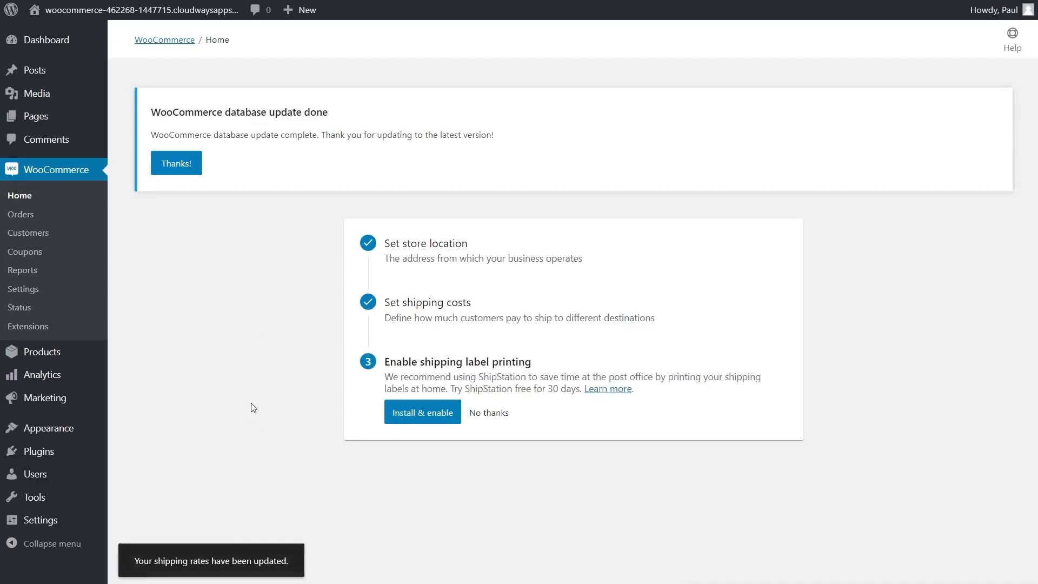
left_click(489, 415)
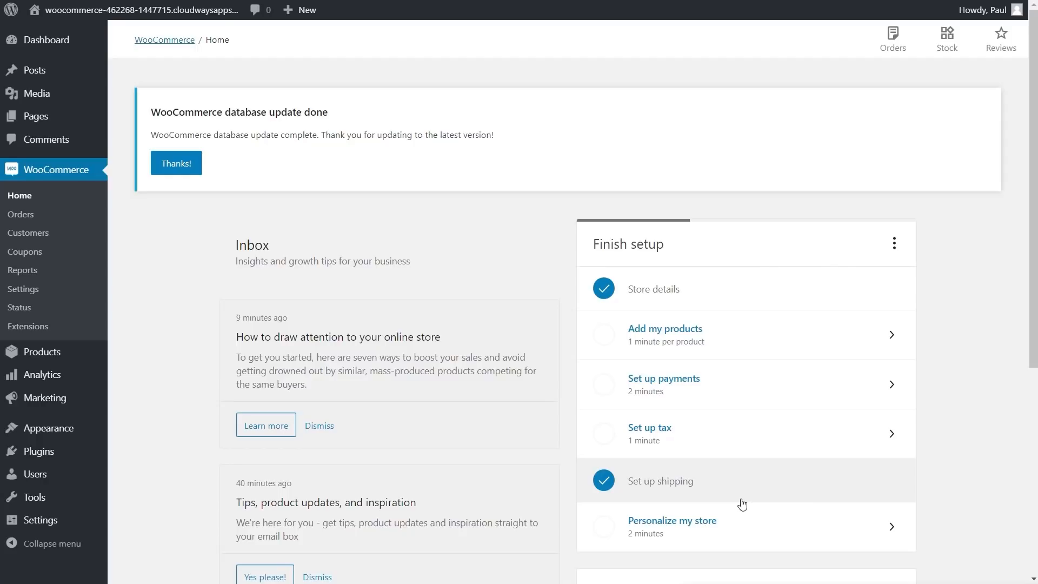
Step: Enable Cash on delivery payments and install PayPal Checkout
left_click(724, 380)
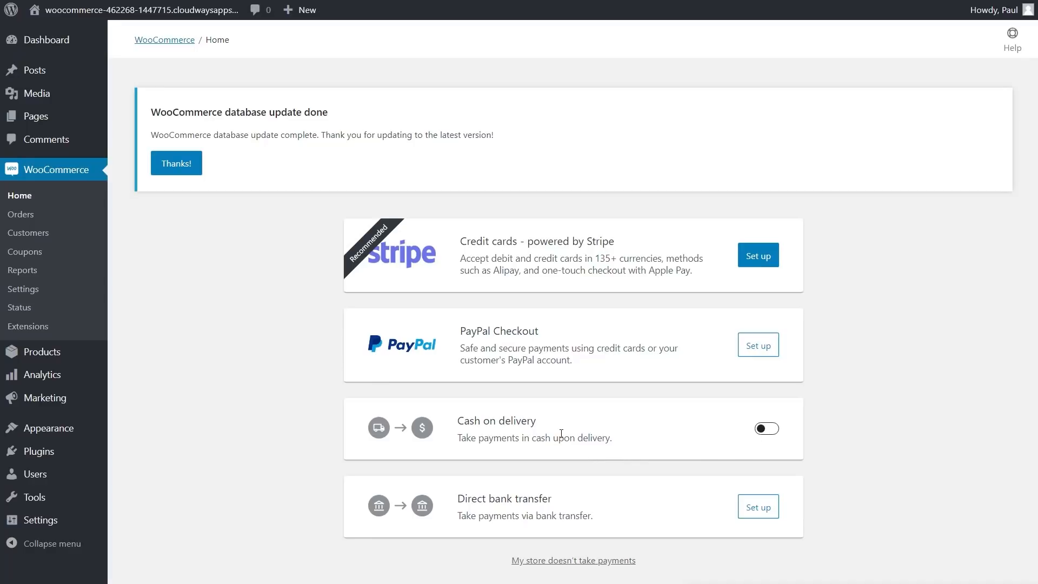
left_click(772, 429)
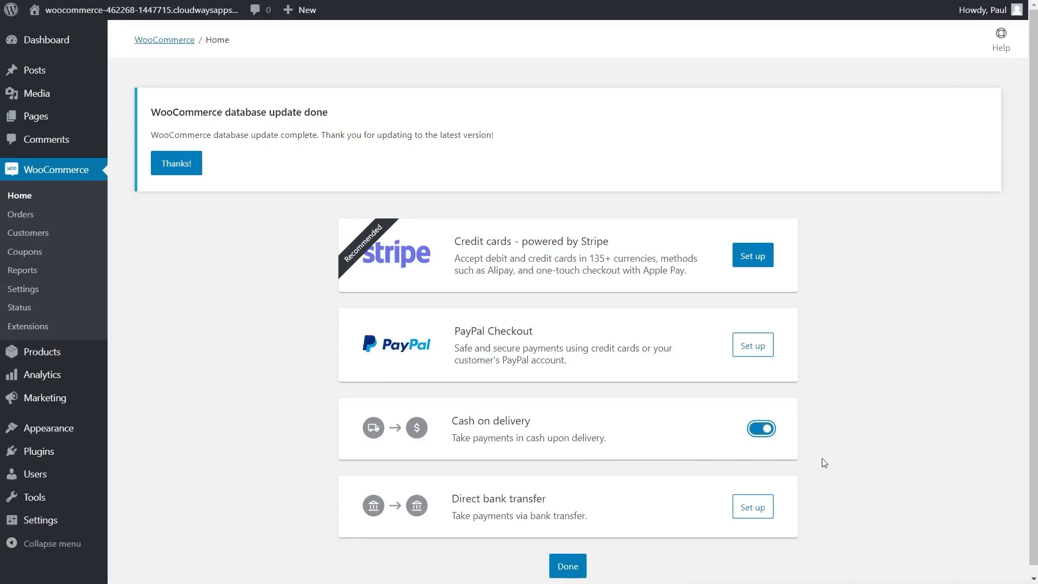
left_click(753, 347)
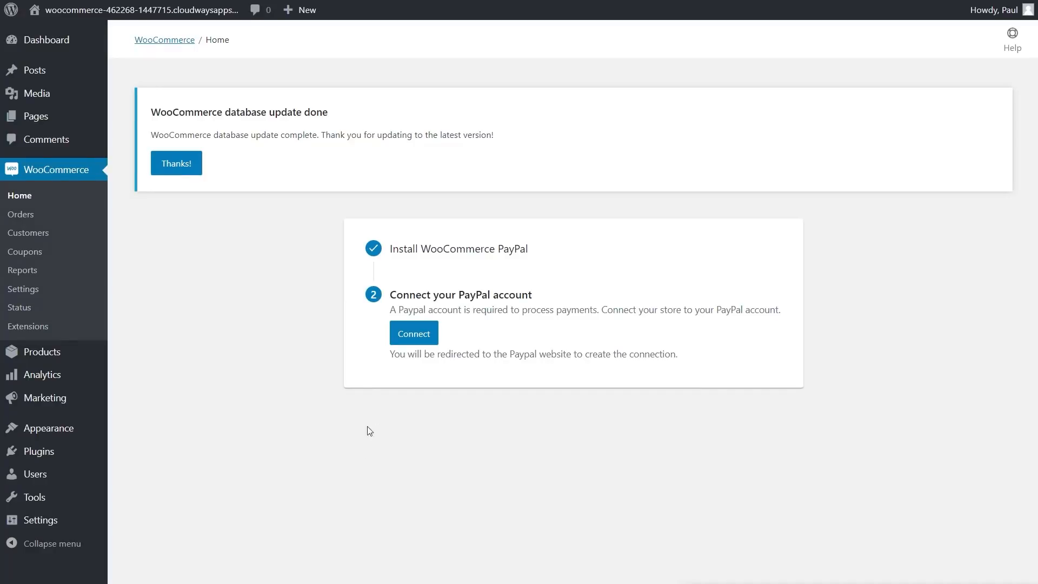
Step: Go to PayPal's connection page, then close it without connecting an account
left_click(412, 335)
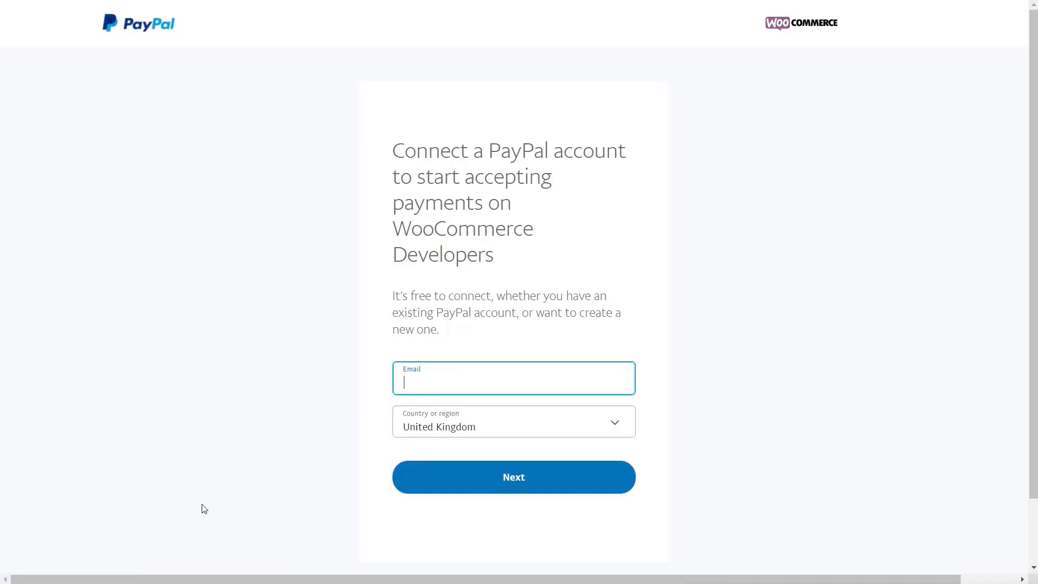
left_click(443, 375)
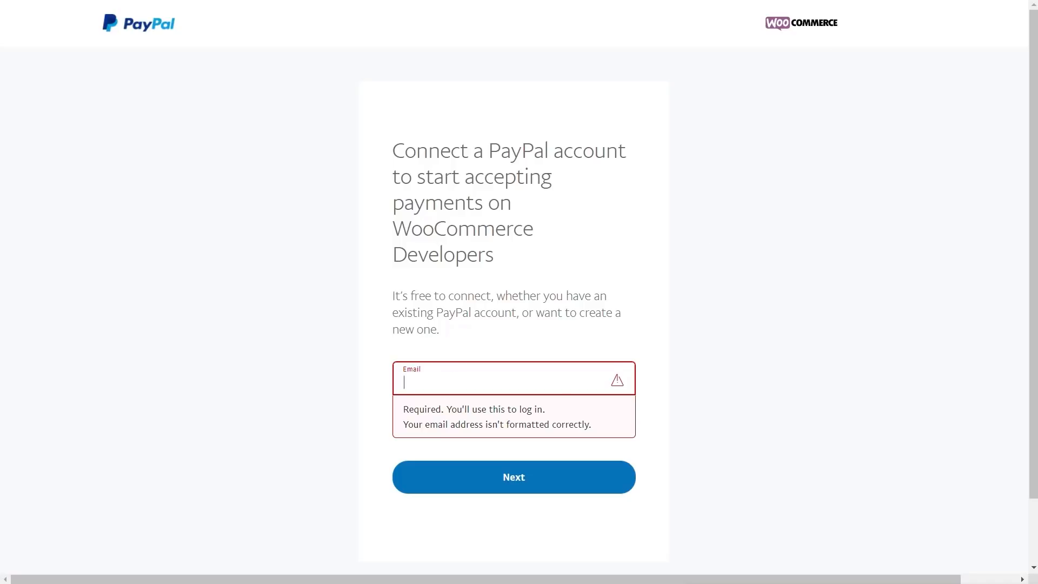
key("ctrl+w")
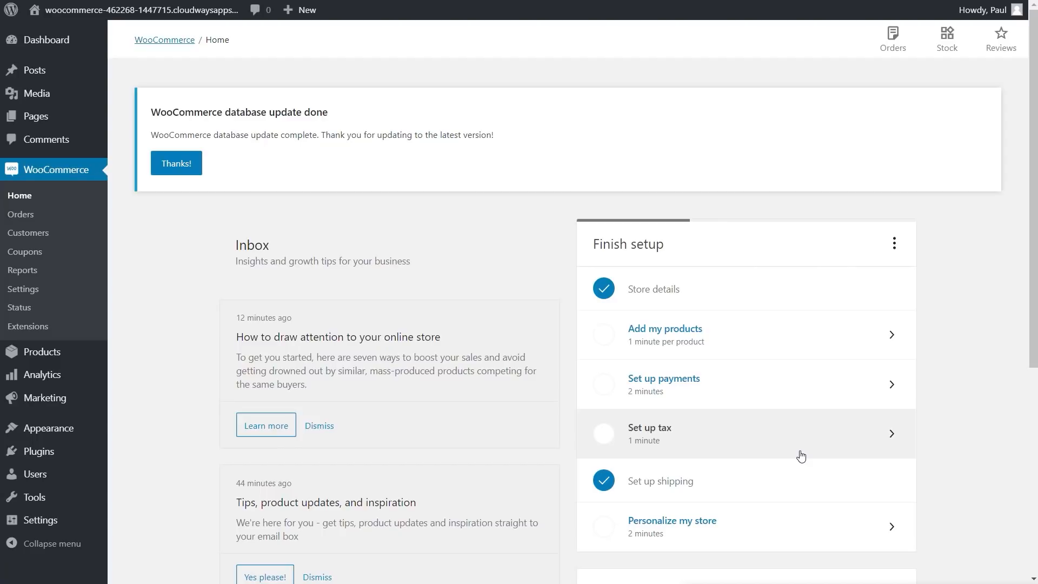
Step: Open the Standard tax rates table from the tax setup task
left_click(801, 456)
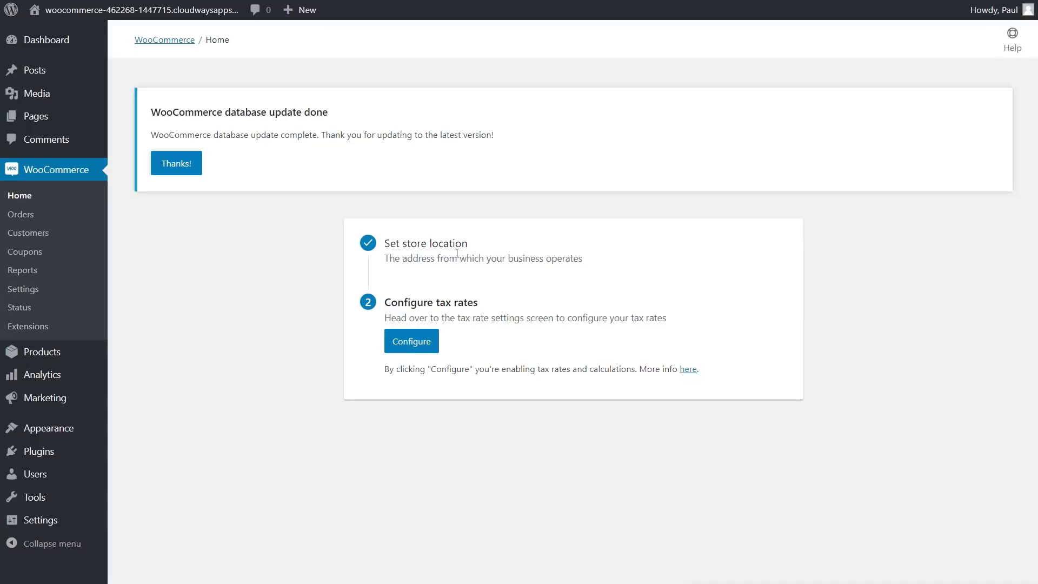
left_click(414, 342)
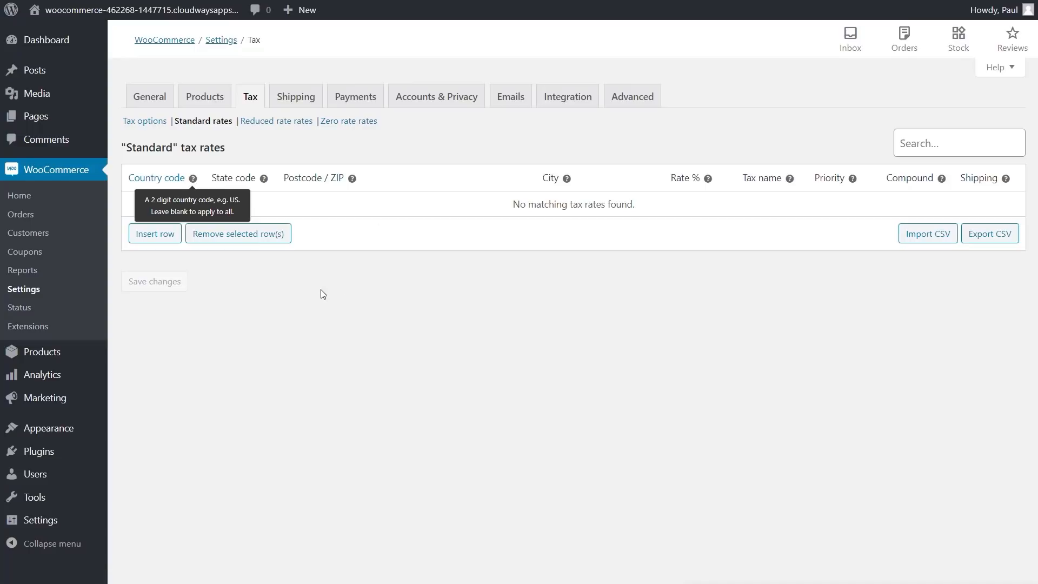
Step: Insert a new tax-rate row with country code GB
left_click(158, 238)
left_click(311, 205)
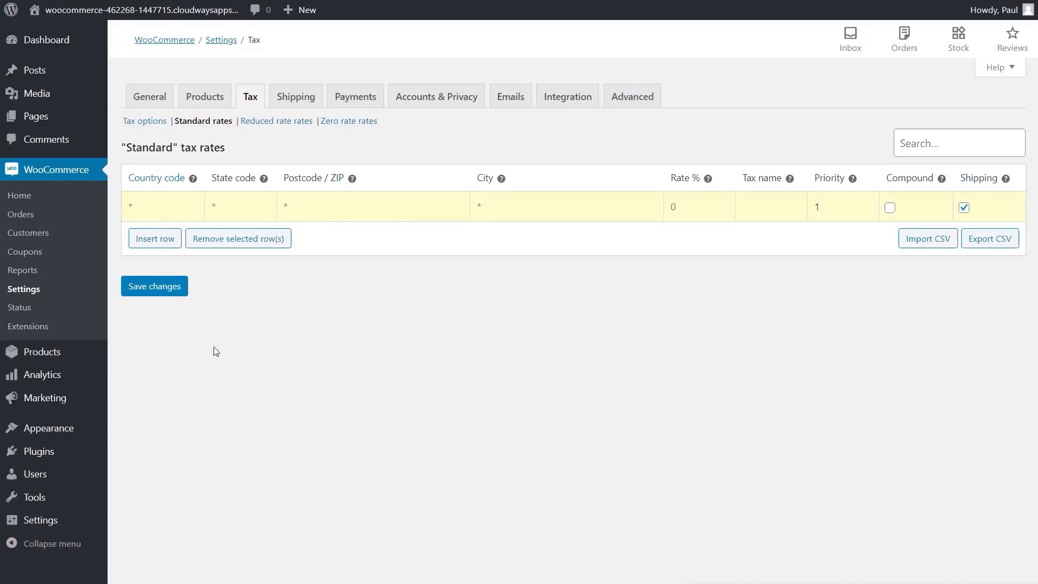
left_click(149, 208)
type("GB")
Step: Give the GB row a 20% rate named VAT, save it, and return to the checklist
mouse_move(263, 180)
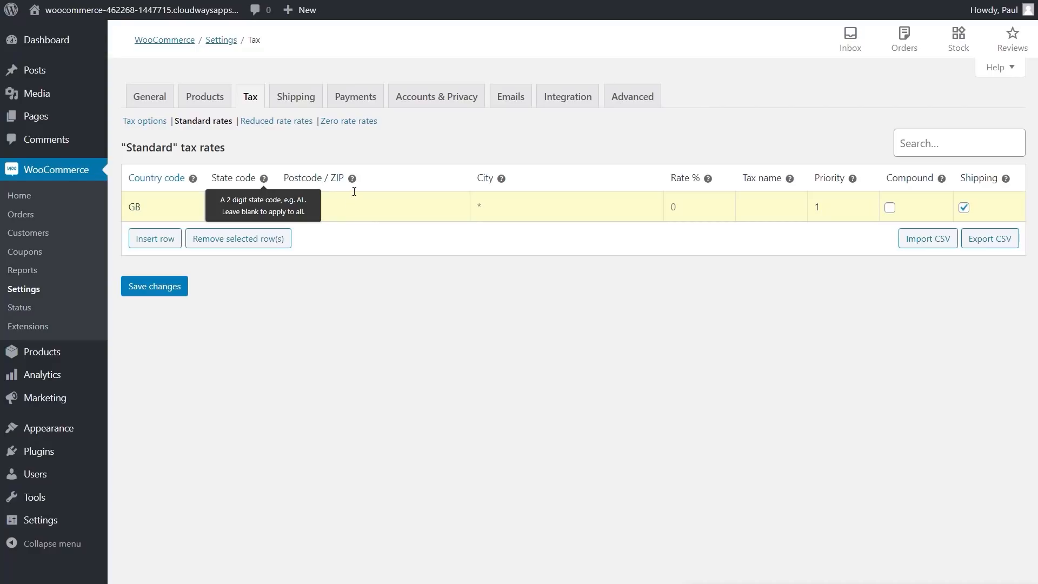
mouse_move(353, 179)
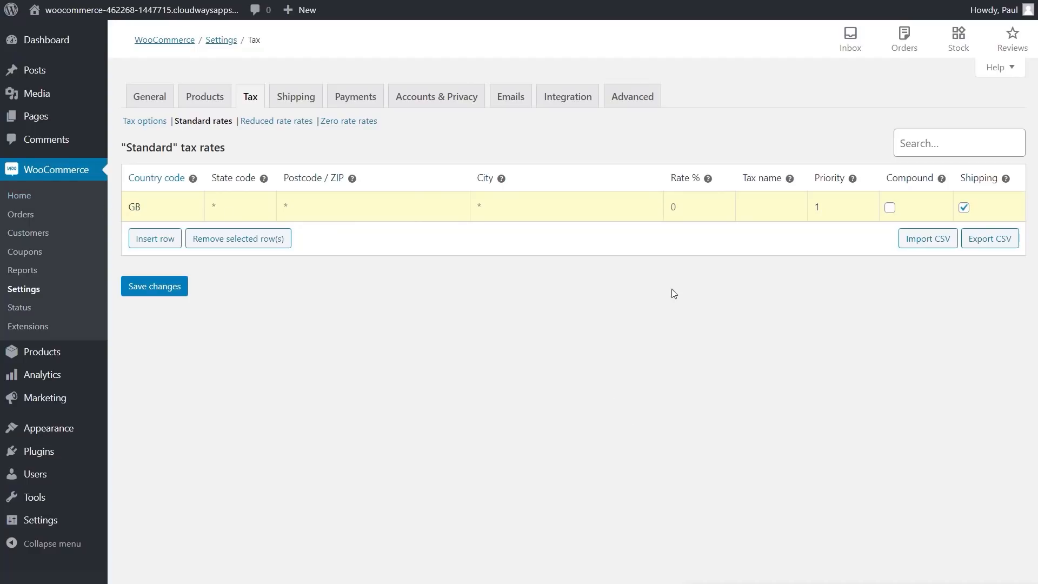
left_click(672, 206)
type("20")
left_click(768, 211)
type("VAT")
mouse_move(943, 185)
mouse_move(1008, 185)
left_click(146, 286)
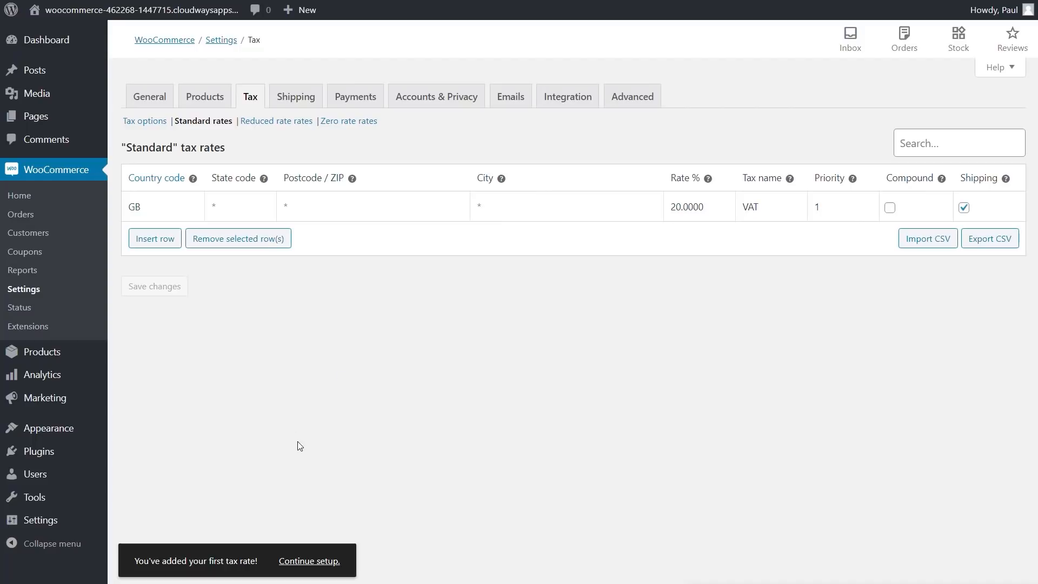
left_click(316, 562)
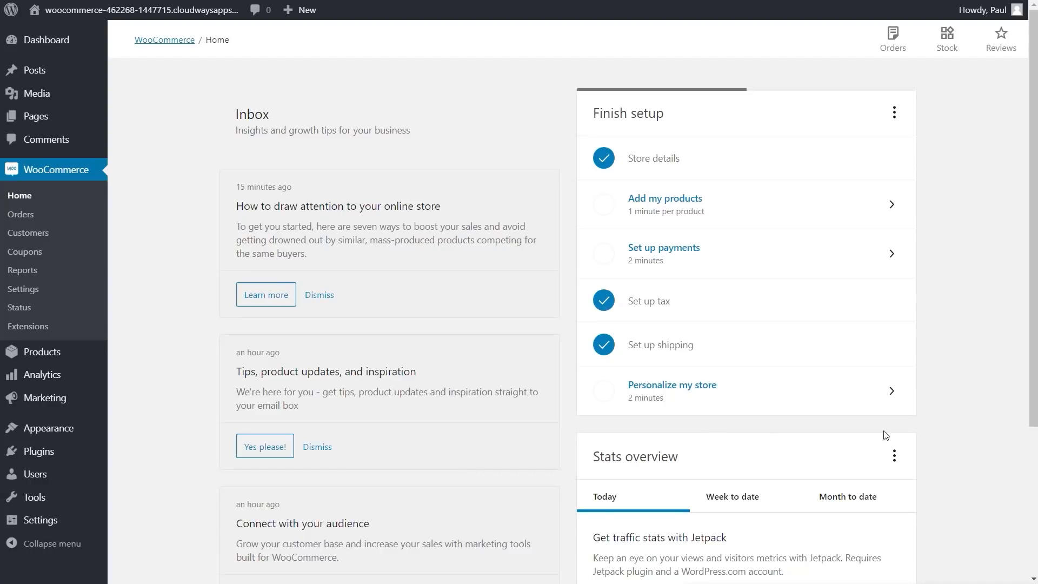
Step: Review the Finish setup checklist, then open WooCommerce Settings on the General tab
scroll(885, 434, "down", 4)
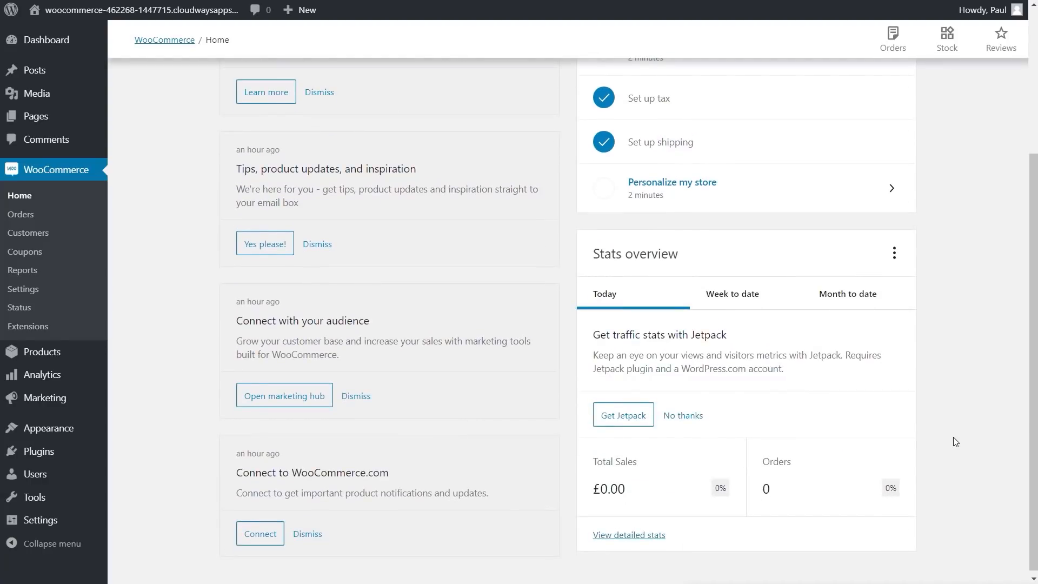
scroll(953, 440, "up", 4)
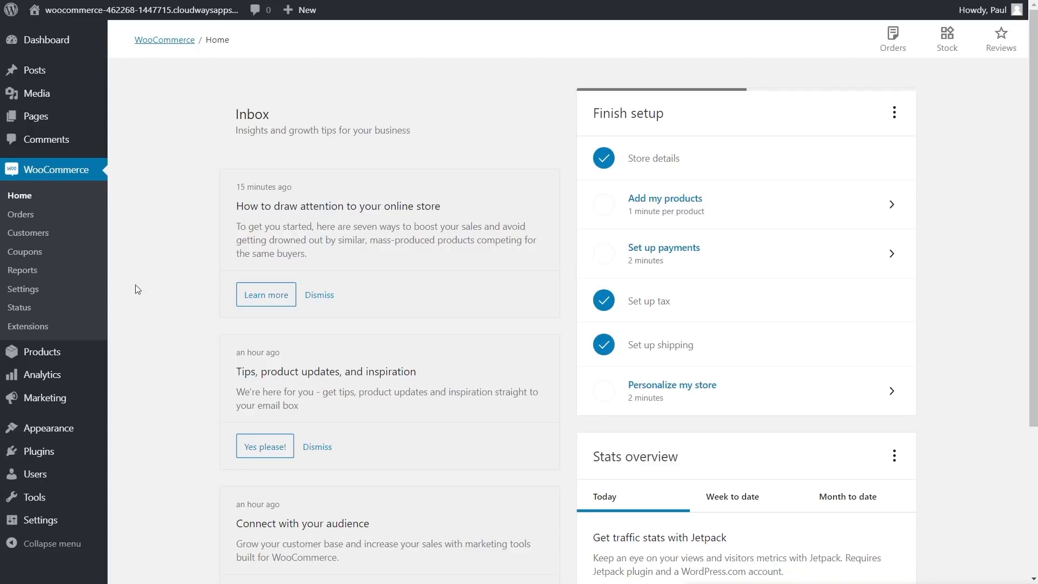
left_click(39, 295)
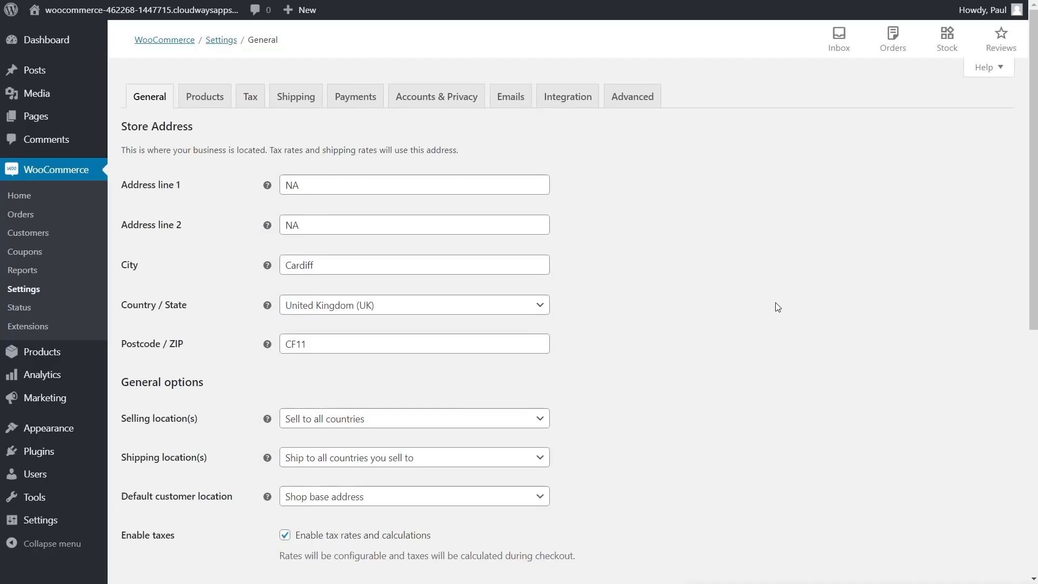
Step: Open the Tax tab's Standard rates to see the saved GB 20% VAT rate
left_click(251, 103)
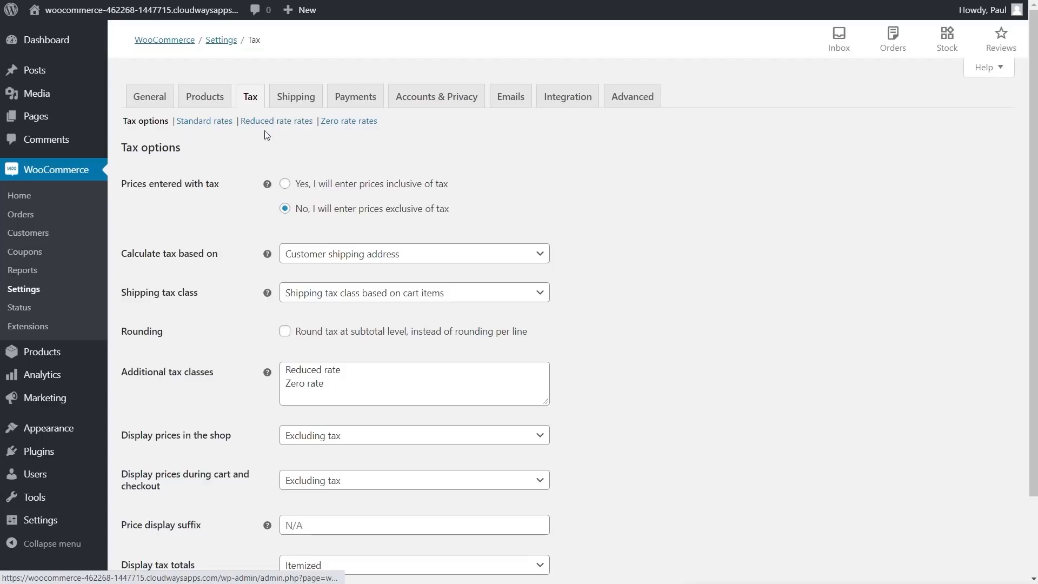
left_click(189, 122)
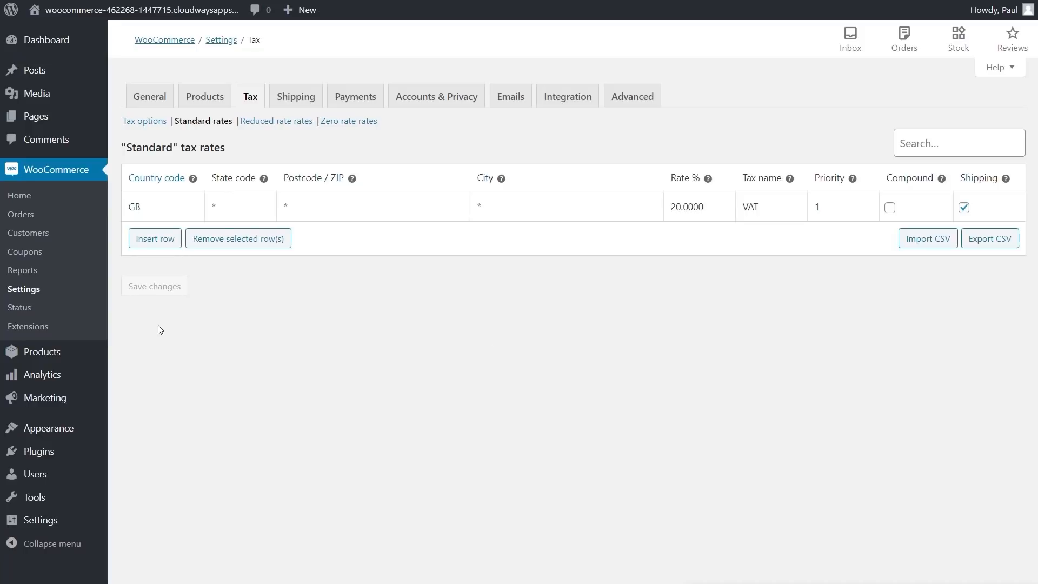
Step: Add Ireland as a second region to the United Kingdom (UK) shipping zone
left_click(295, 97)
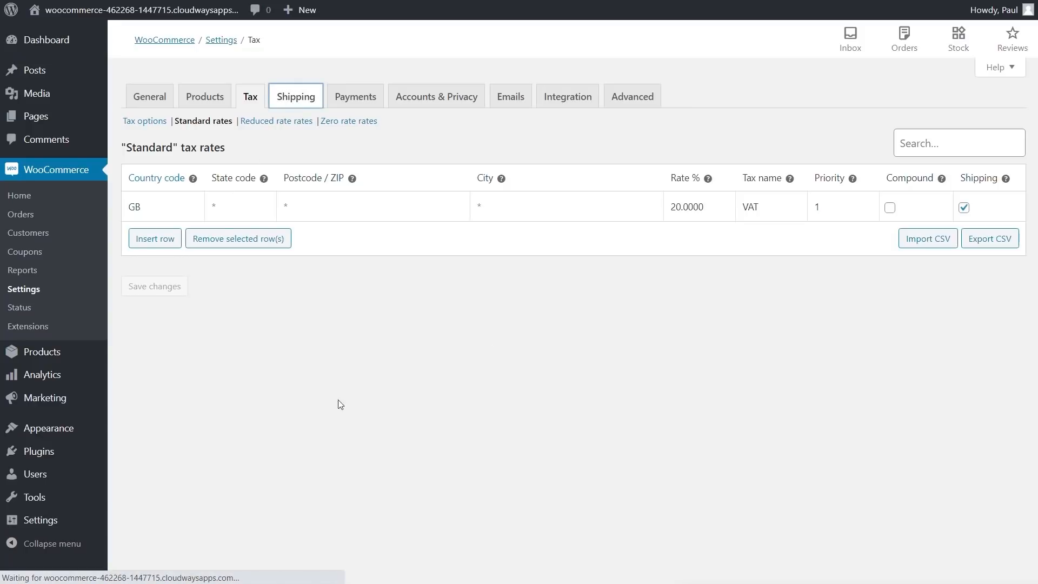
mouse_move(491, 277)
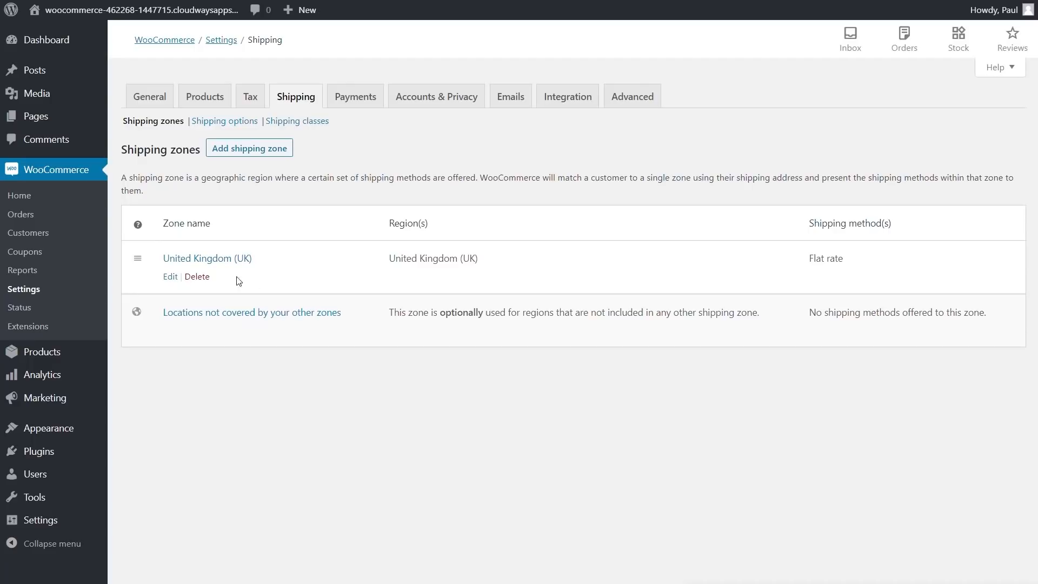
mouse_move(251, 331)
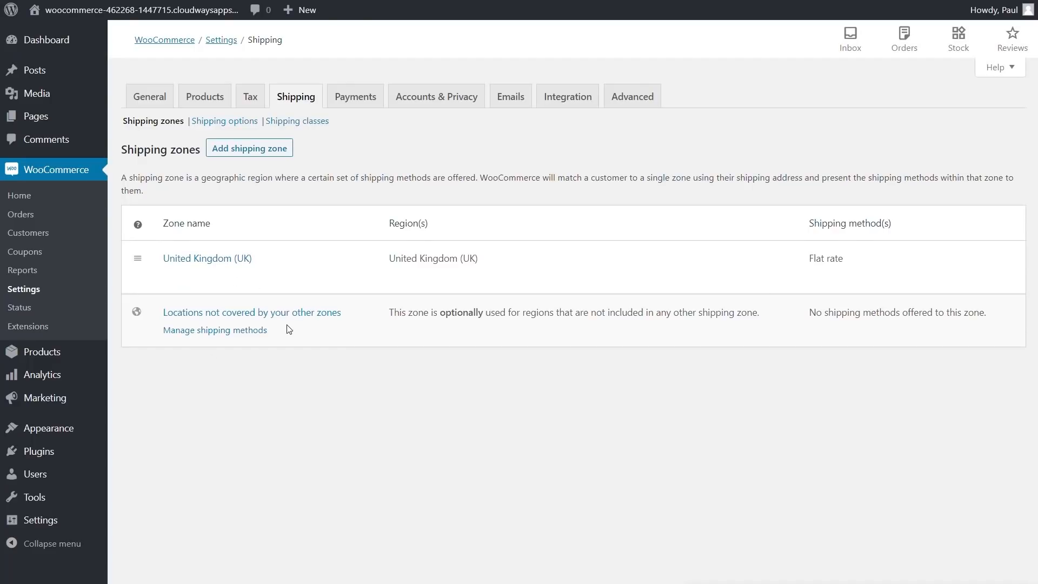
mouse_move(229, 263)
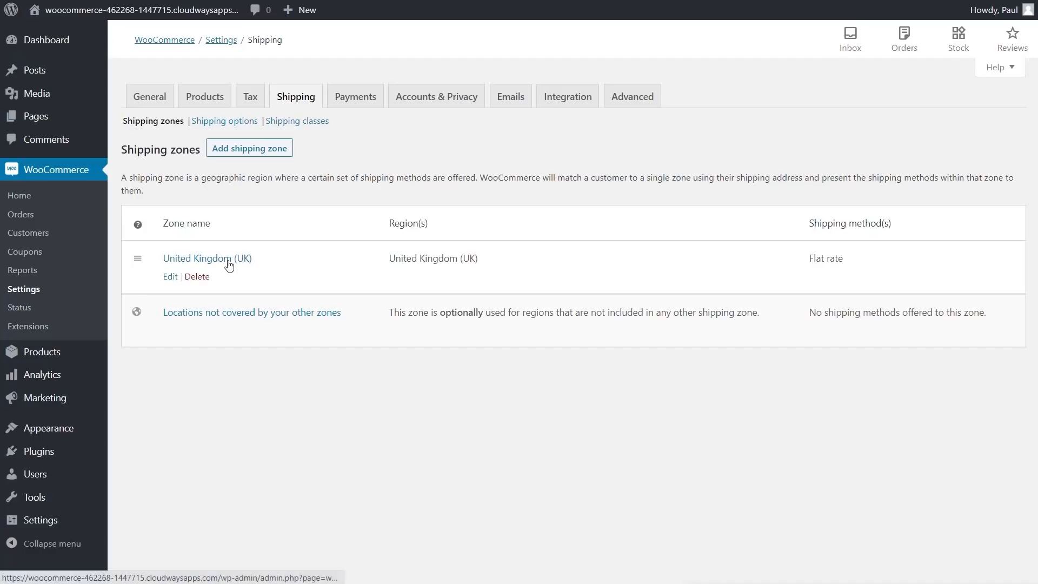
left_click(229, 264)
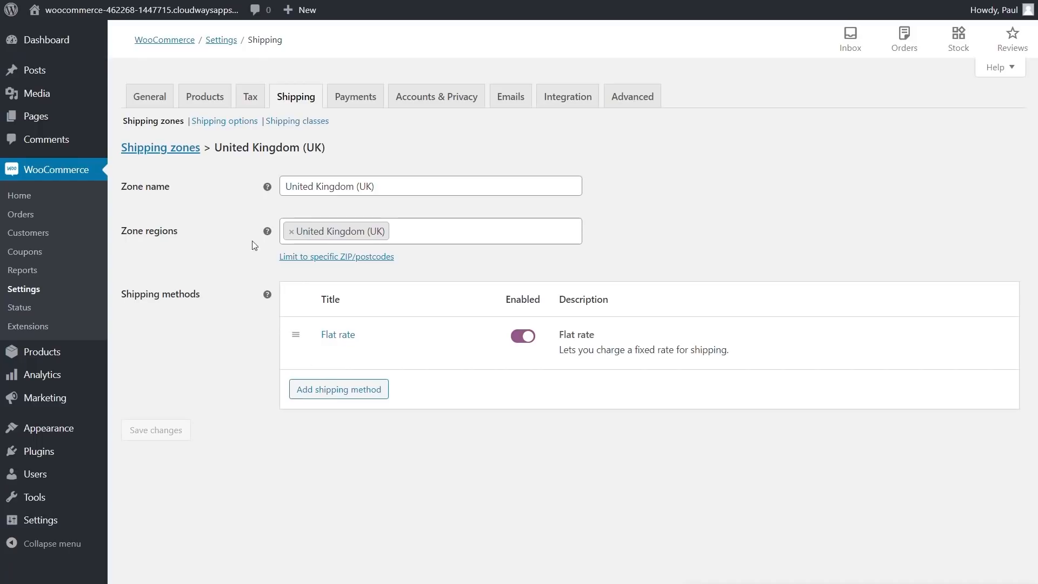
left_click(419, 233)
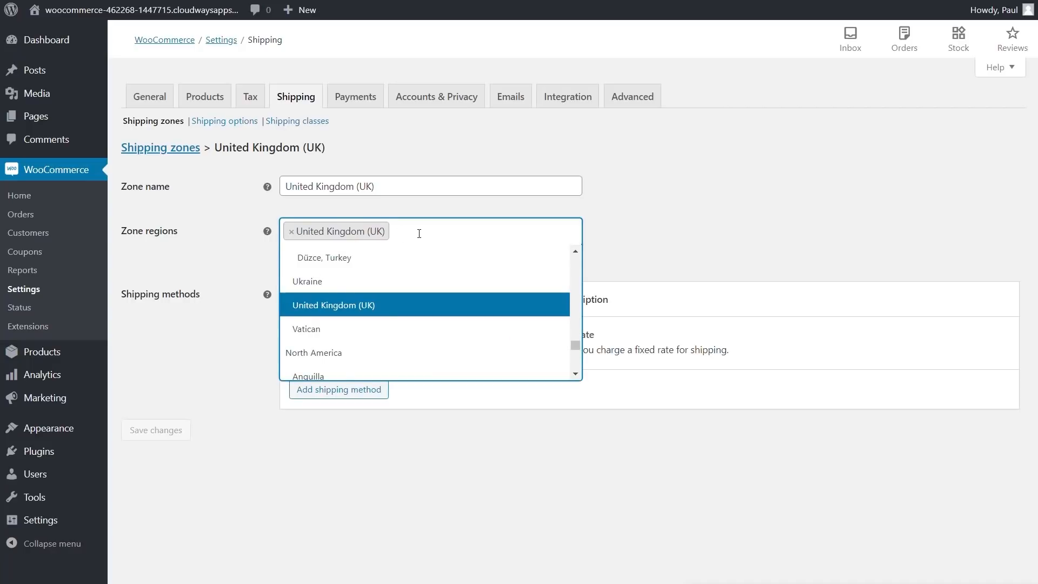
type("irel")
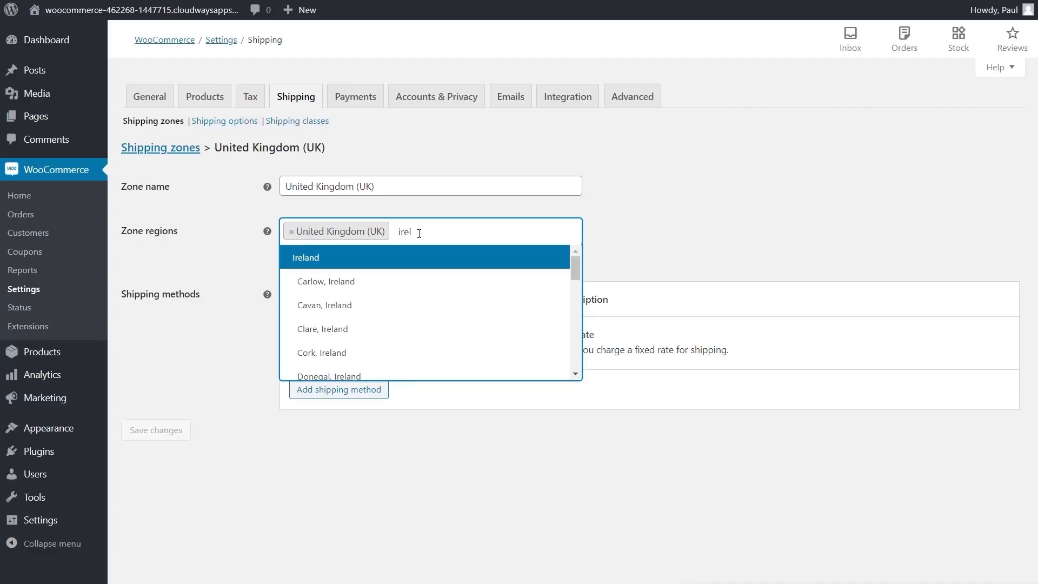
left_click(316, 260)
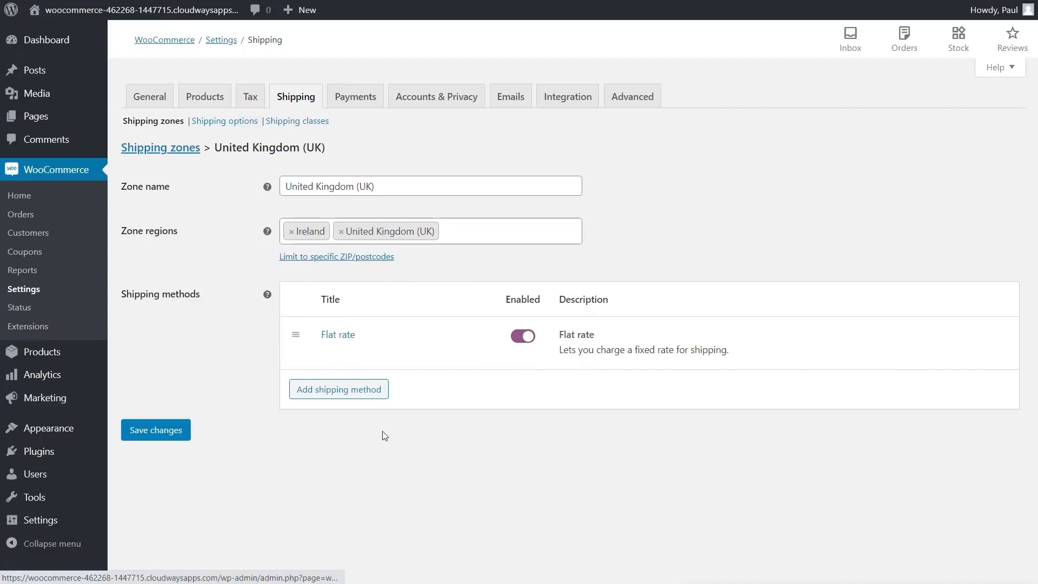
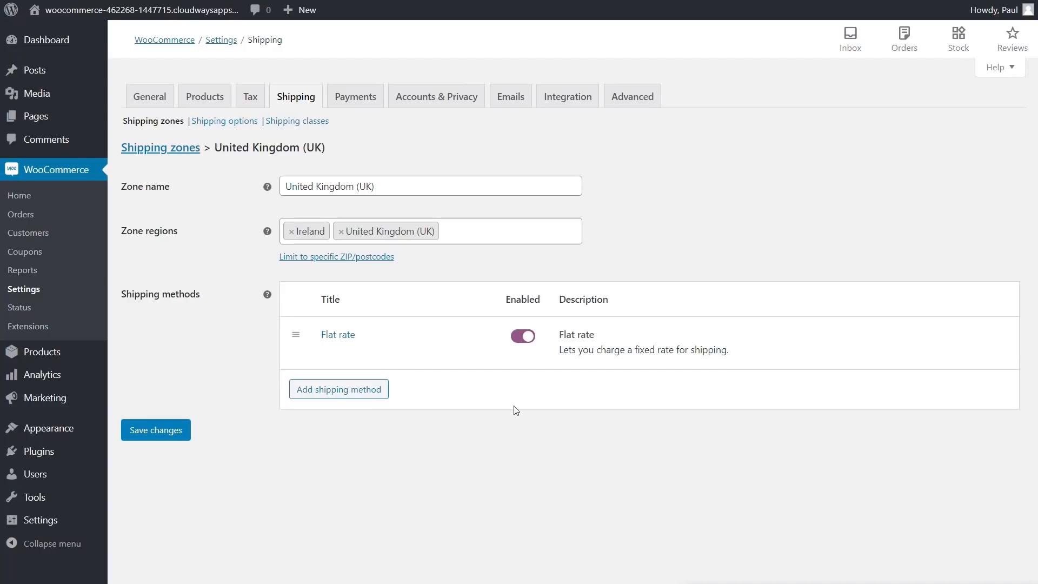
Step: Switch from the UK shipping zone to the Payments tab, triggering the unsaved-changes warning
left_click(357, 103)
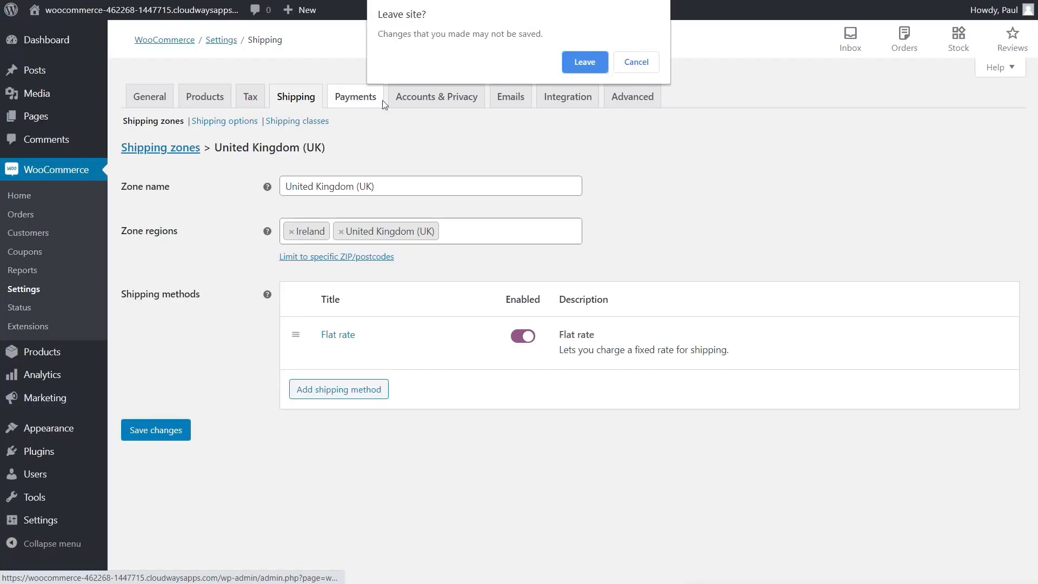
Step: Discard the unsaved zone changes and go to the Payments methods list
left_click(584, 61)
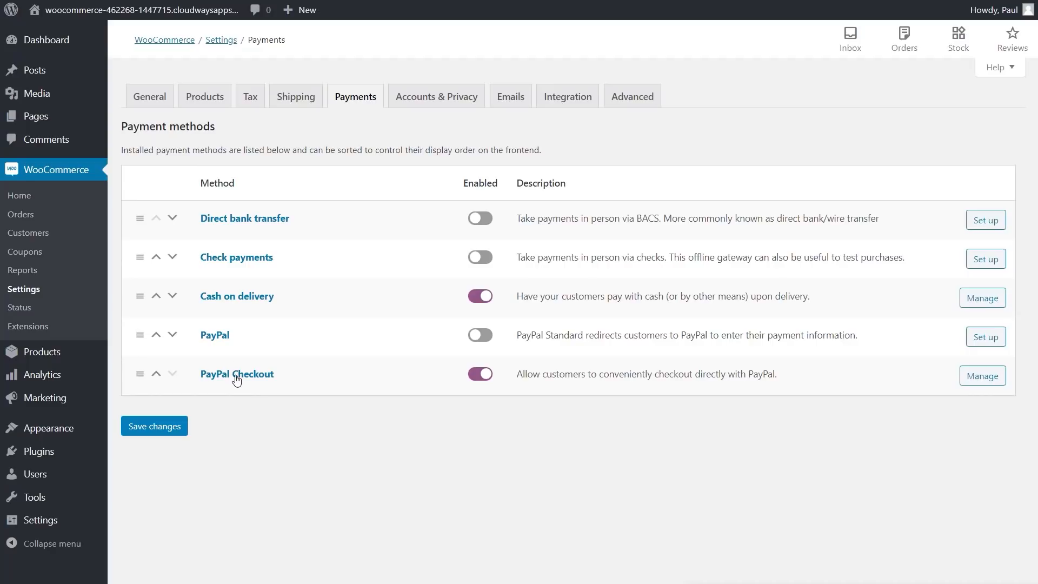
Step: Open PayPal Checkout settings, keep the Live environment, and reveal the manual API credential fields
left_click(977, 383)
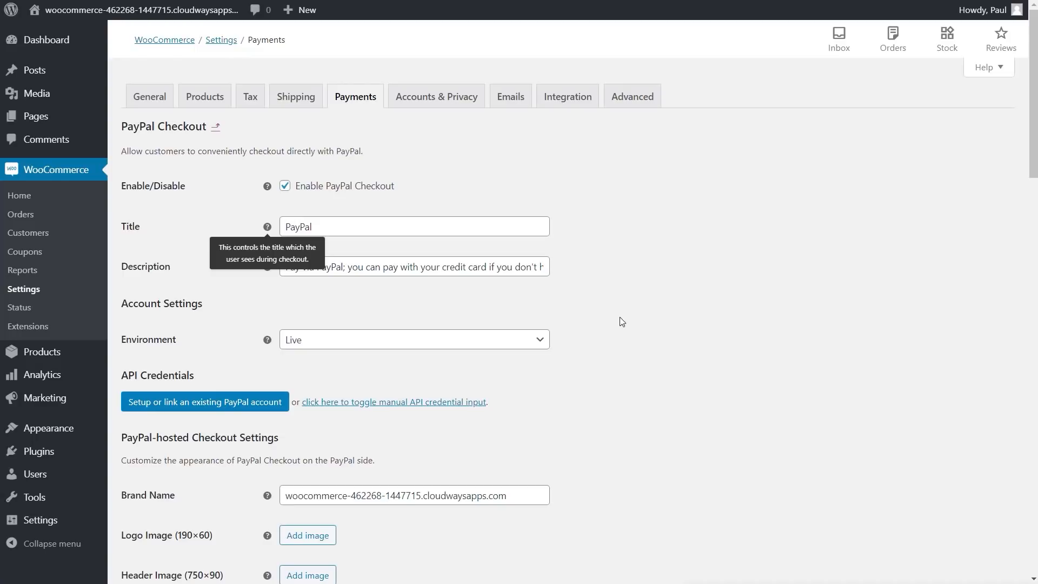
left_click(371, 348)
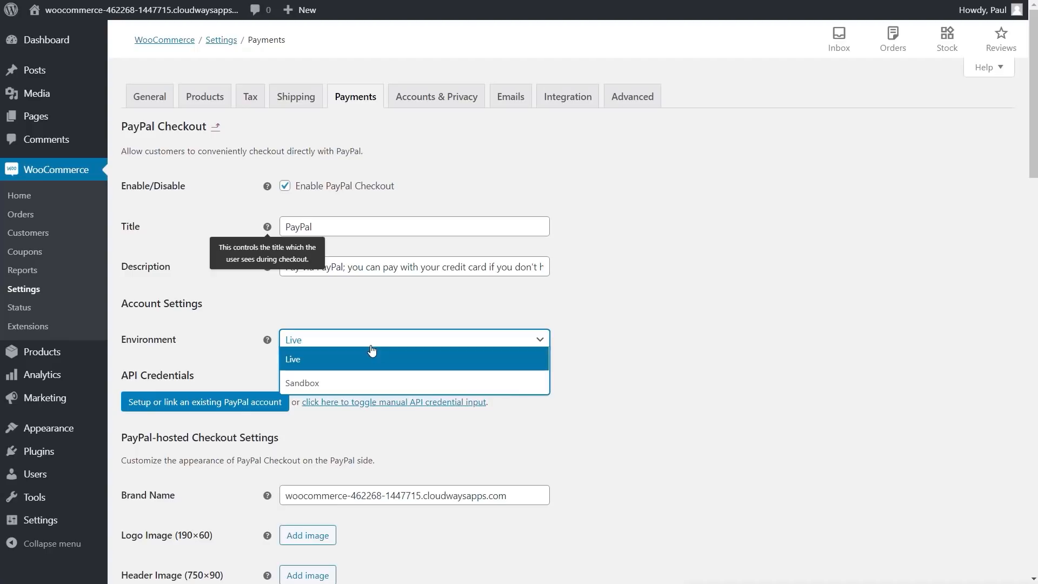
left_click(662, 346)
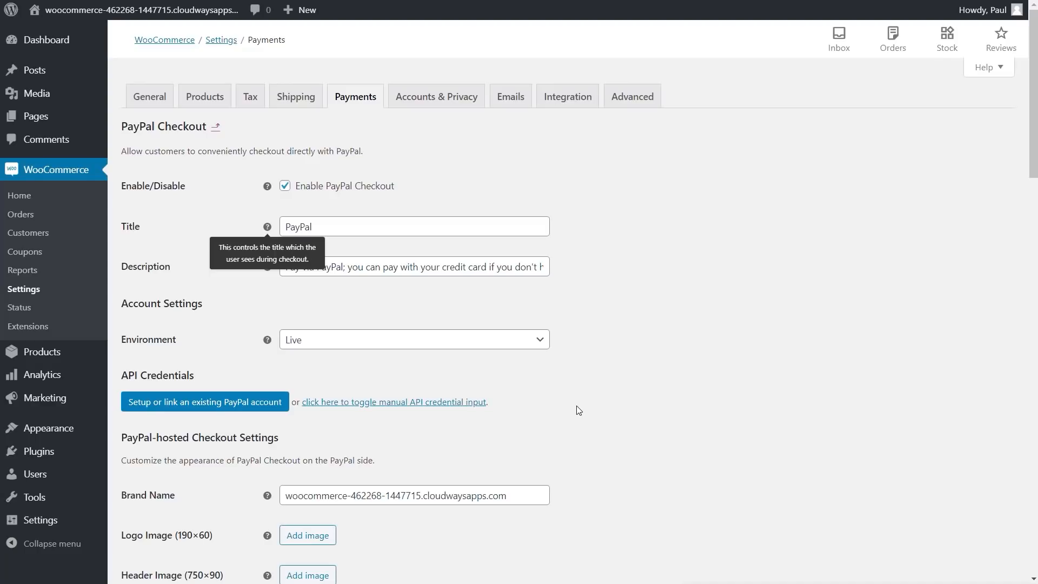
left_click(448, 405)
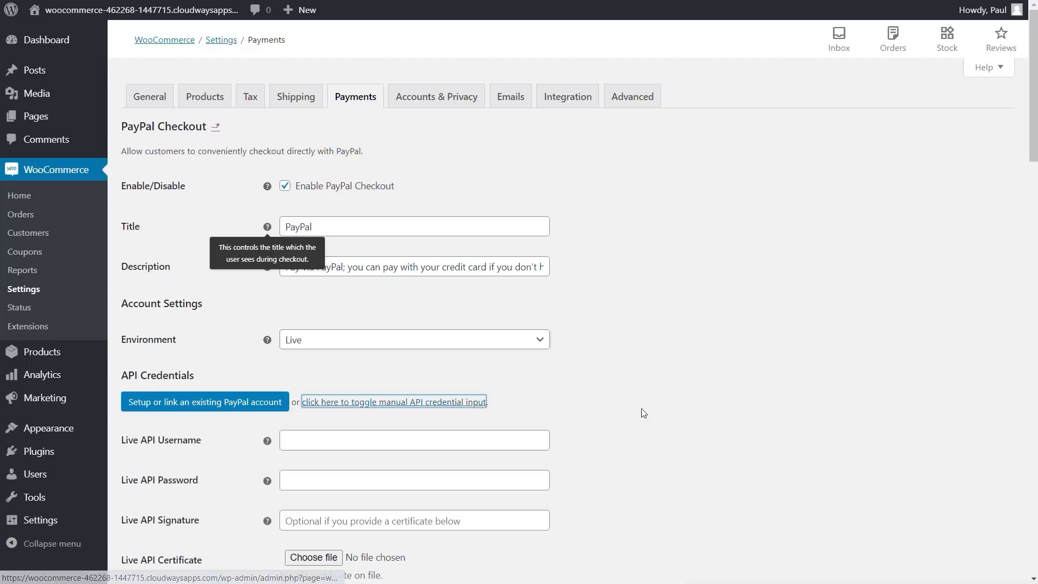
Step: Scroll through the remaining PayPal Checkout settings to review the options
scroll(649, 421, "down", 3)
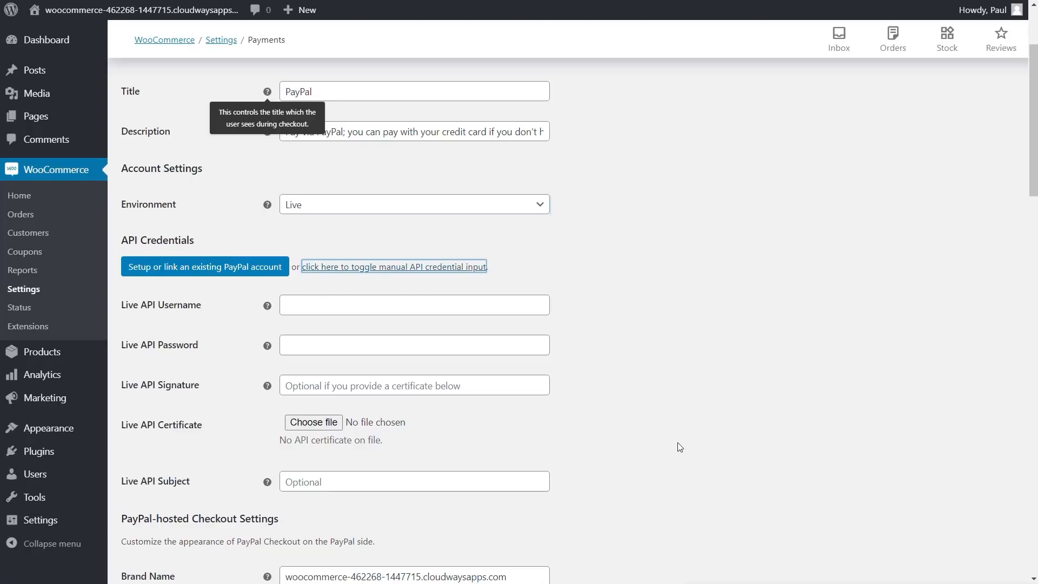
scroll(540, 422, "down", 1)
scroll(552, 443, "down", 1)
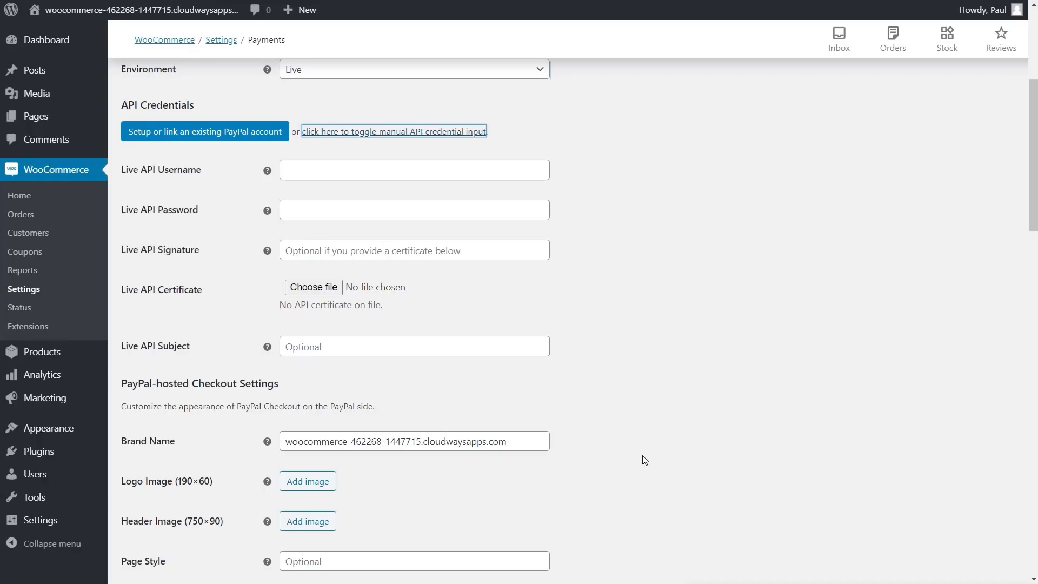
scroll(634, 436, "down", 4)
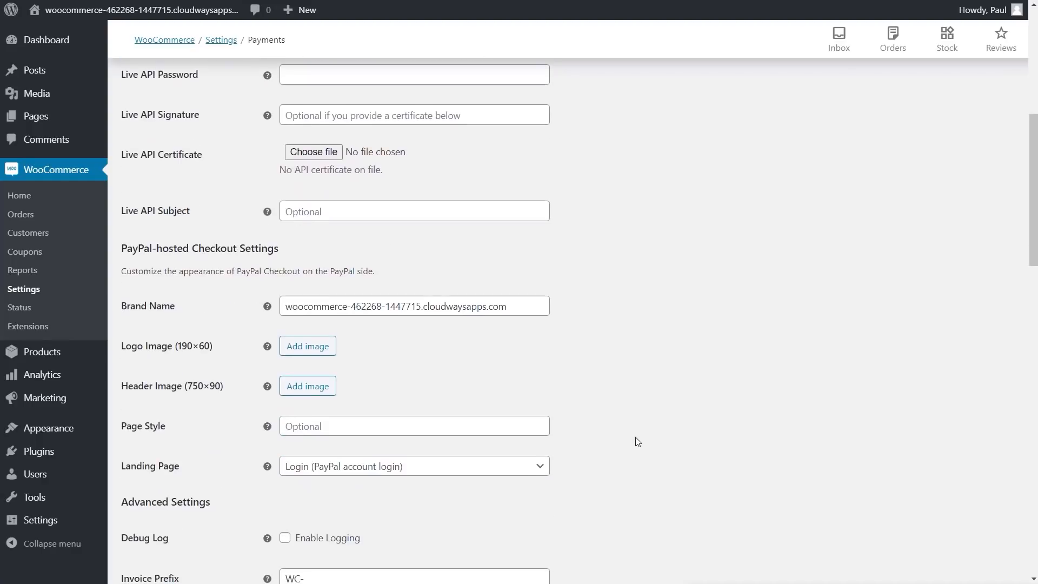
scroll(635, 437, "down", 4)
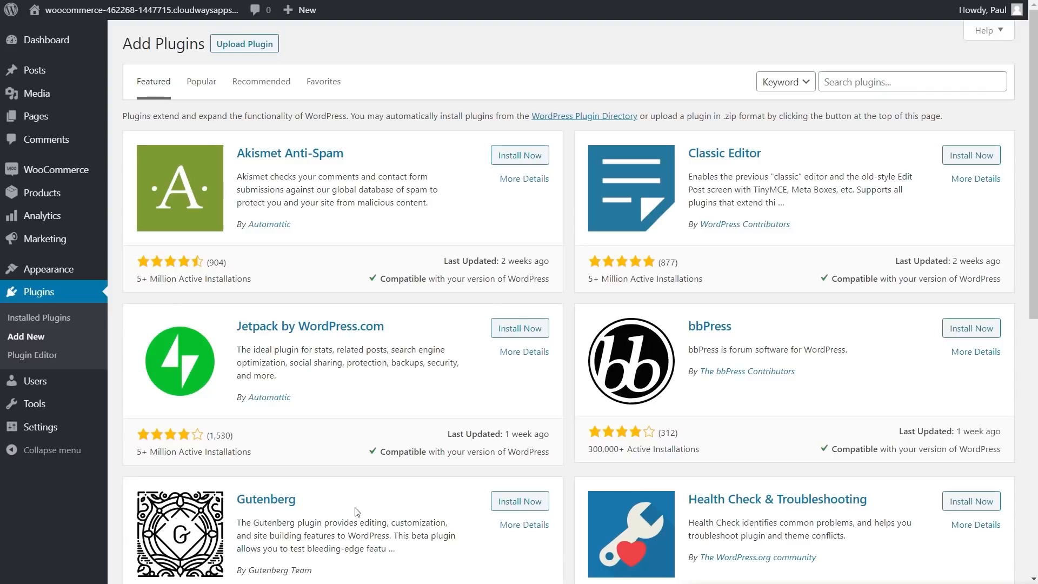
Step: Find, install and activate WooCommerce PDF Invoices & Packing Slips, then open its settings
left_click(835, 82)
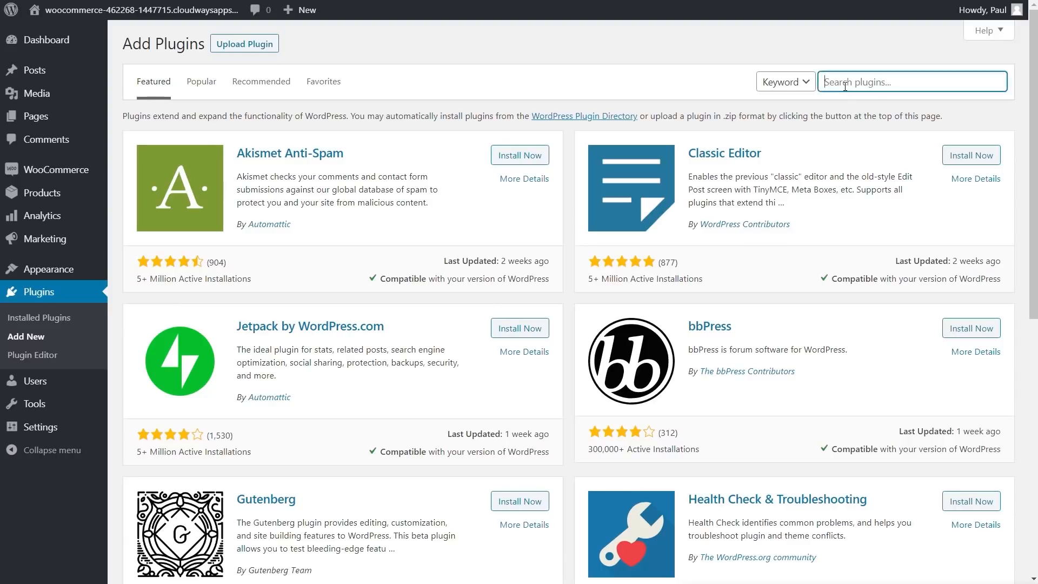
type("WooCommerce PDF Invoices & Packing Slips")
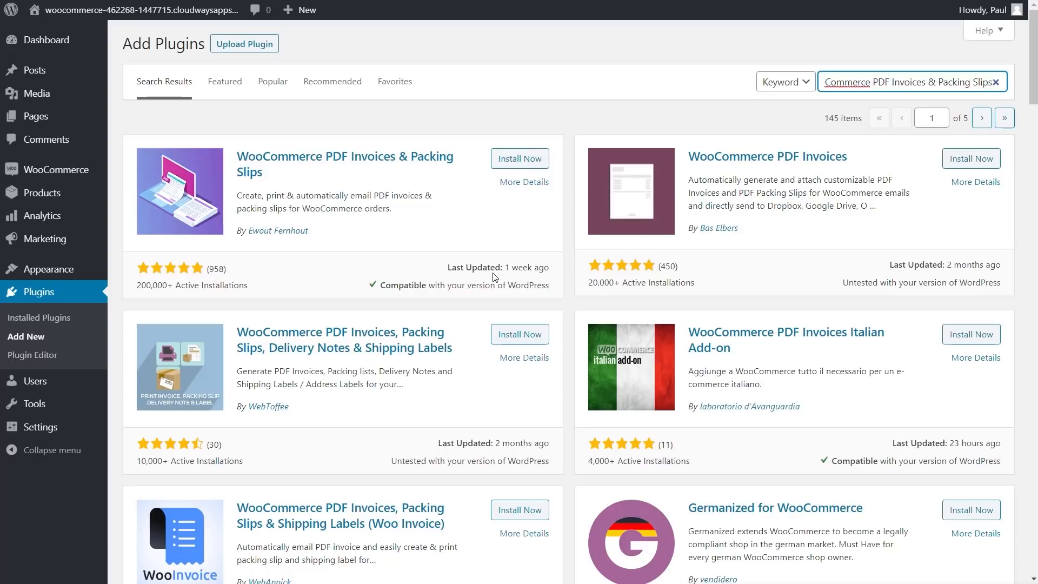
left_click(525, 159)
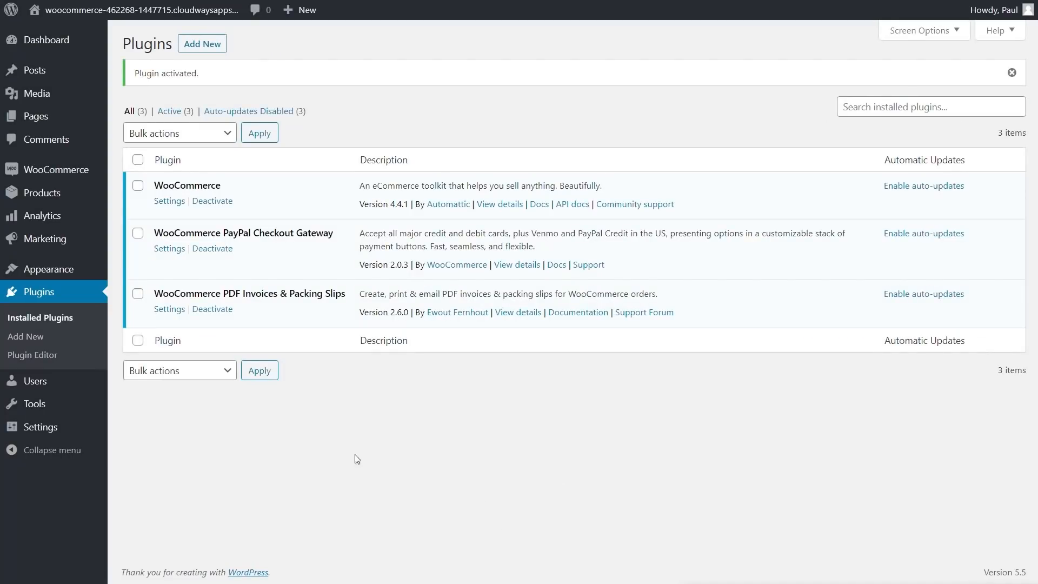
left_click(161, 312)
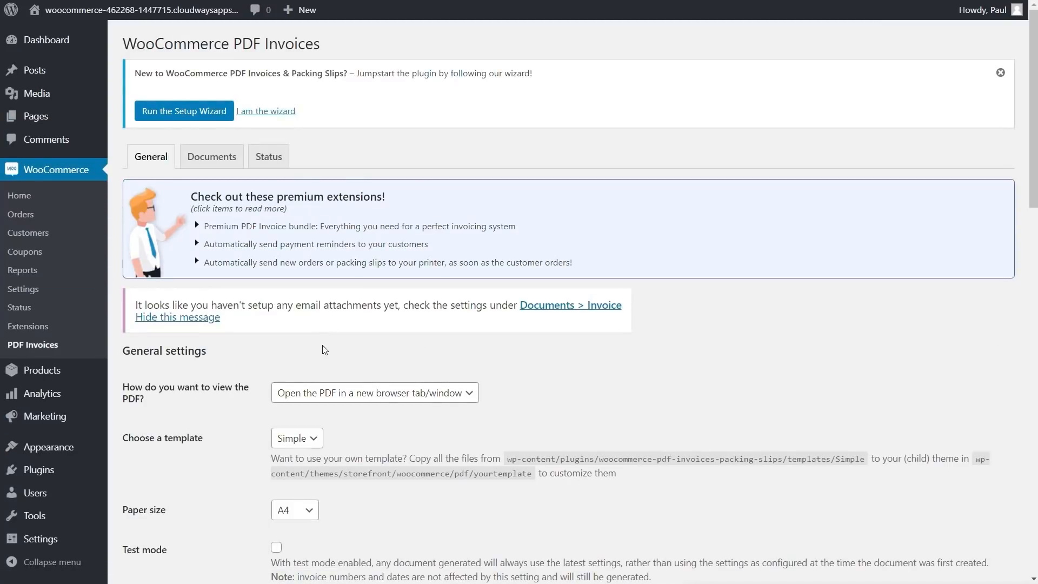
Step: Launch the PDF invoice setup wizard and set the shop name to 'Wonderful Flowers'
left_click(176, 112)
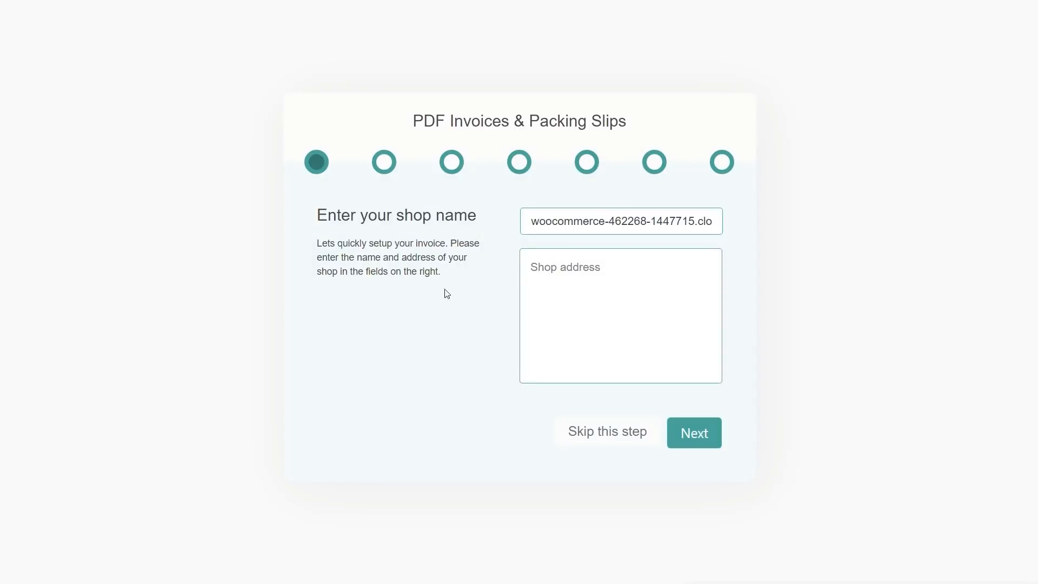
left_click_drag(530, 221, 750, 224)
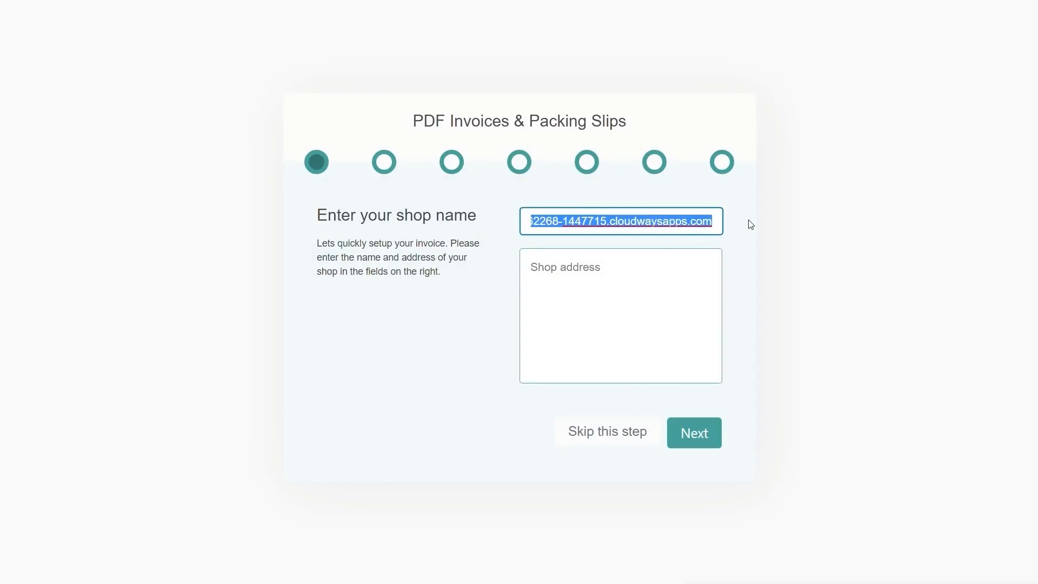
type("W")
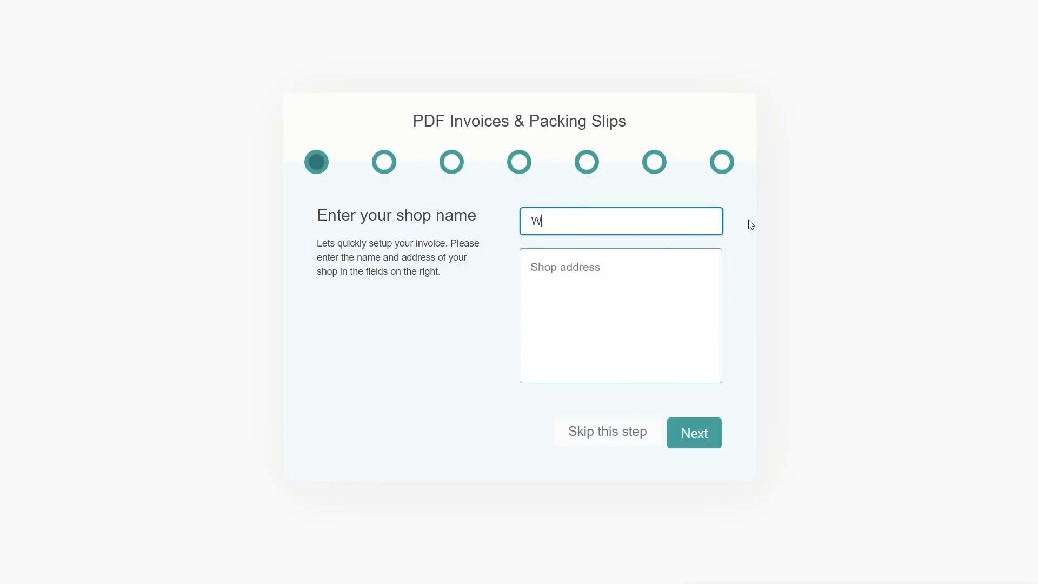
type("onderful FLowe")
key("BackSpace")
key("BackSpace")
key("BackSpace")
key("BackSpace")
type("lowers")
Step: Enter the two-line shop address and continue to the logo step
left_click(619, 259)
type("Na")
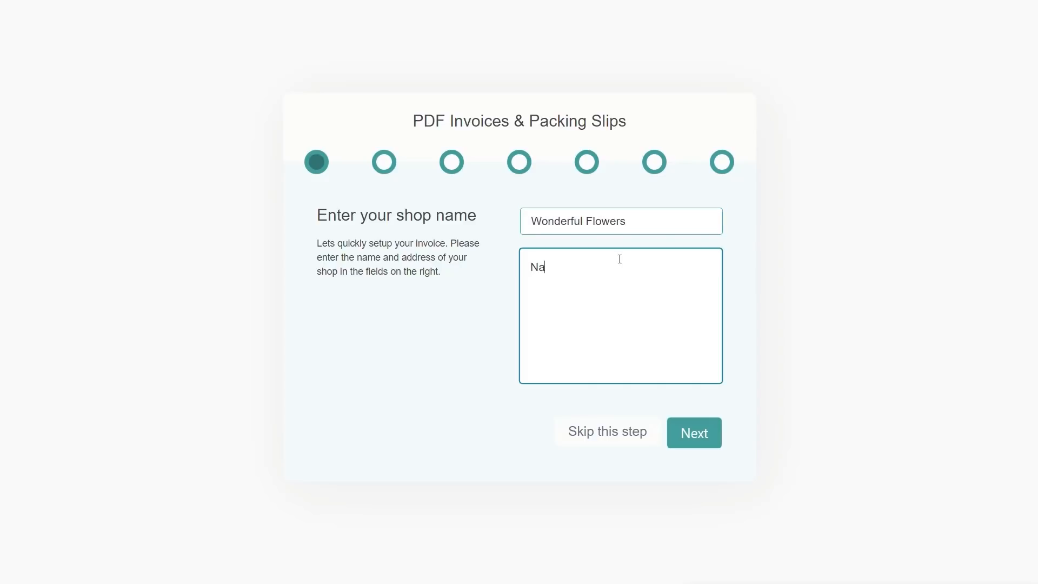
key("Return")
type("Na ")
type("Cardiff!")
left_click(708, 440)
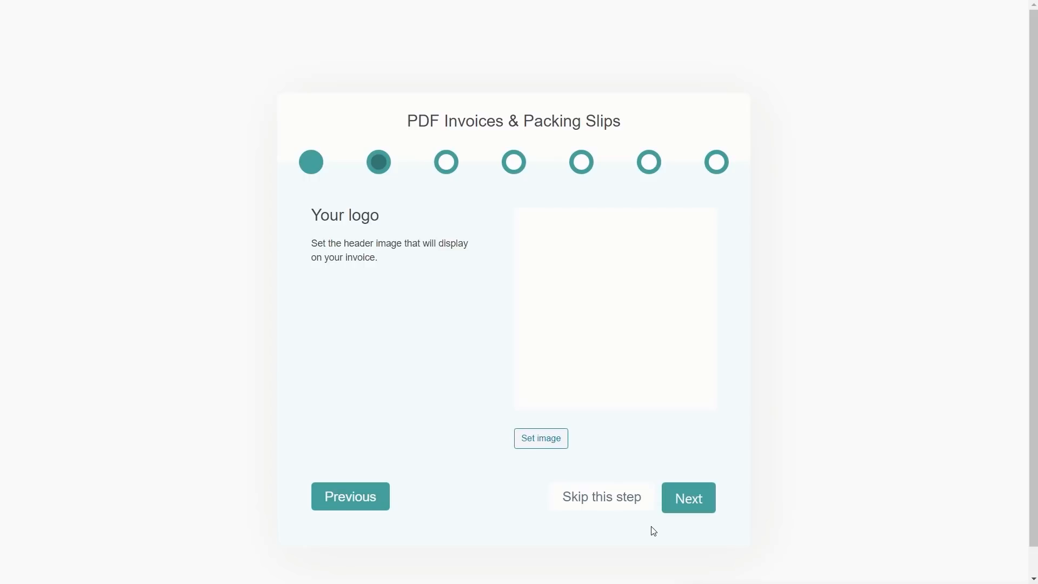
Step: Skip the logo and attach invoices to New order, Cancelled, Completed order and Customer invoice emails
left_click(694, 502)
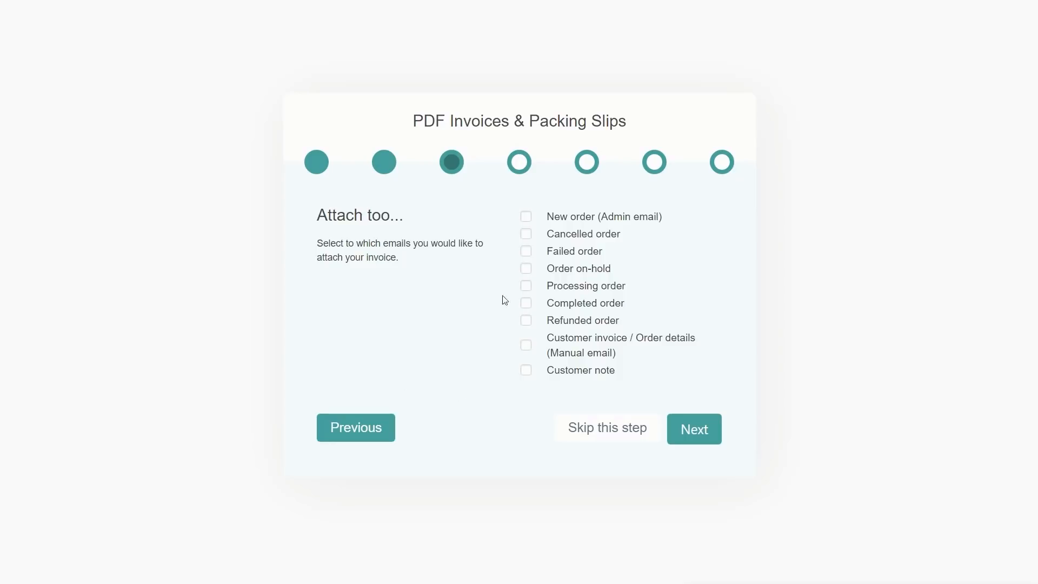
left_click(527, 218)
left_click(526, 235)
left_click(528, 304)
left_click(525, 347)
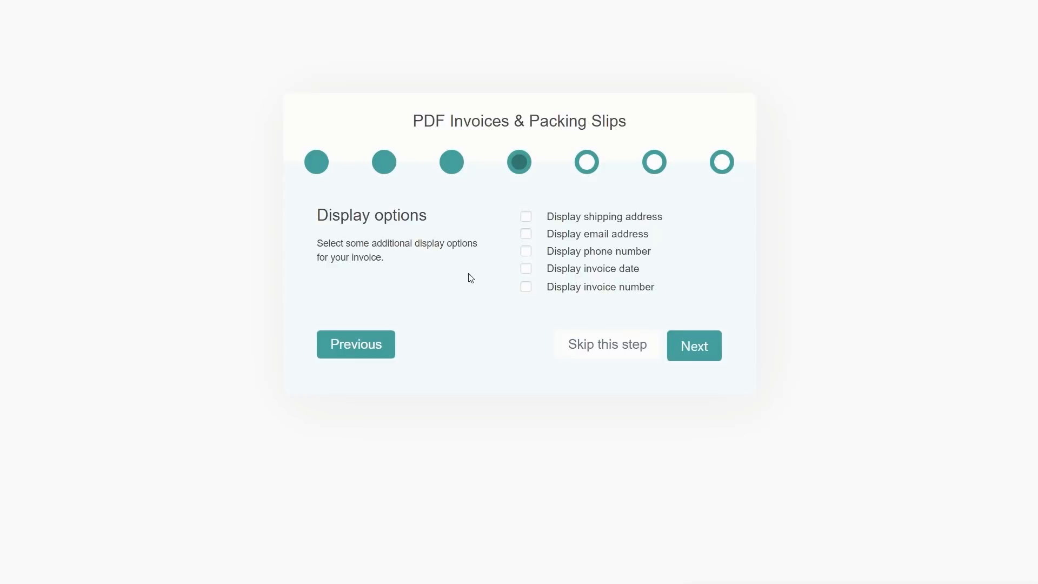
Step: Show the shipping address, invoice date and invoice number on invoices
left_click(526, 219)
left_click(527, 270)
left_click(526, 288)
left_click(698, 350)
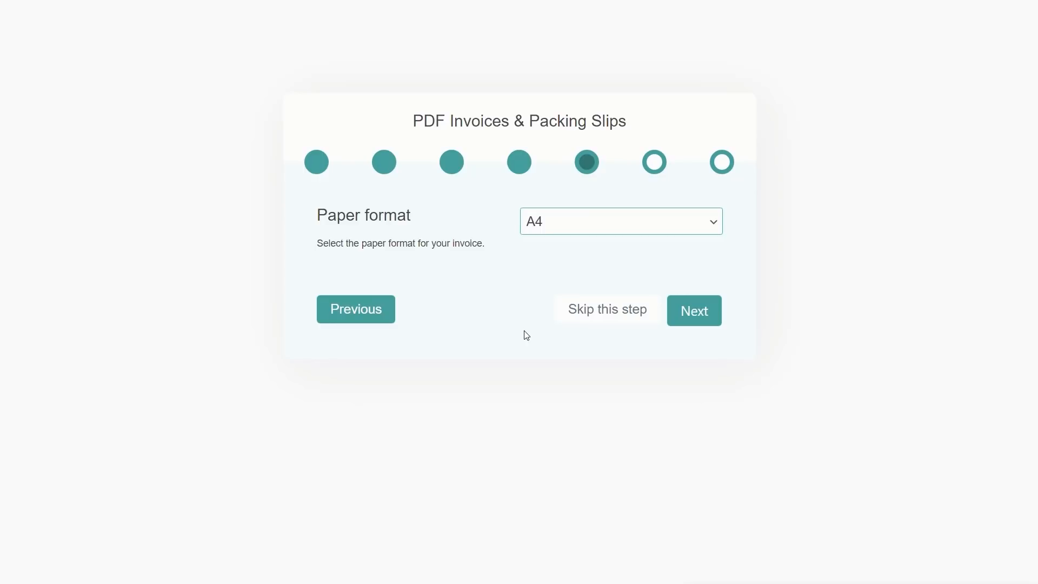
Step: Keep A4 as the paper format and enable PDF action buttons in the order list
left_click(642, 231)
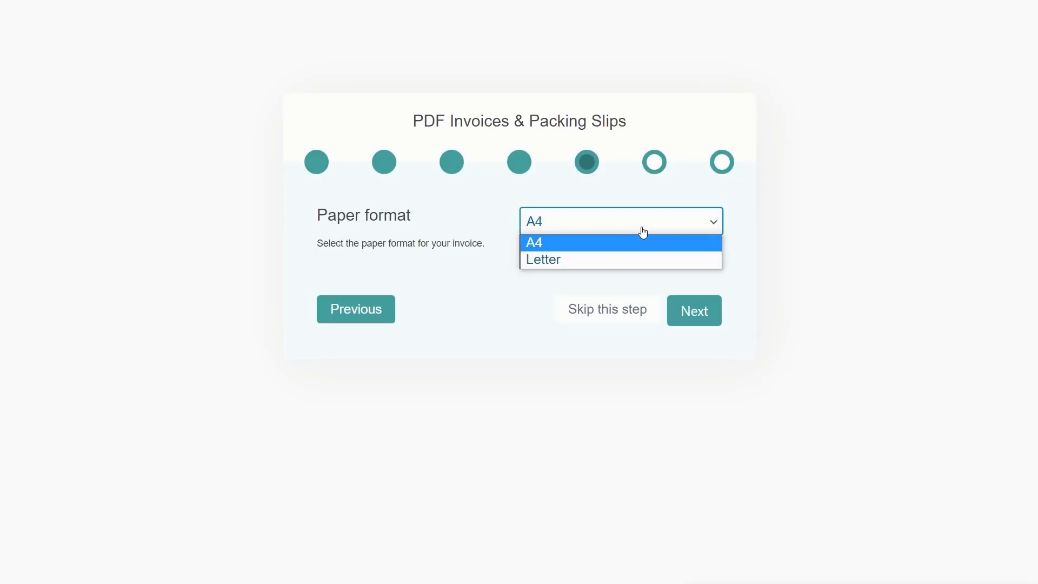
left_click(562, 302)
left_click(690, 317)
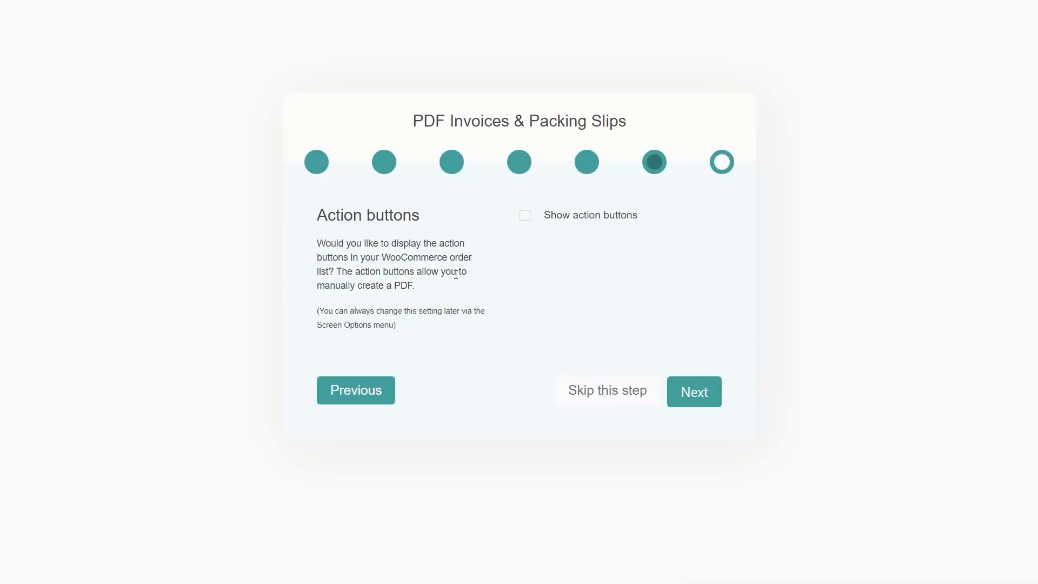
left_click(526, 218)
Step: Advance to the final 'You are good to go!' step and finish the wizard
left_click(698, 396)
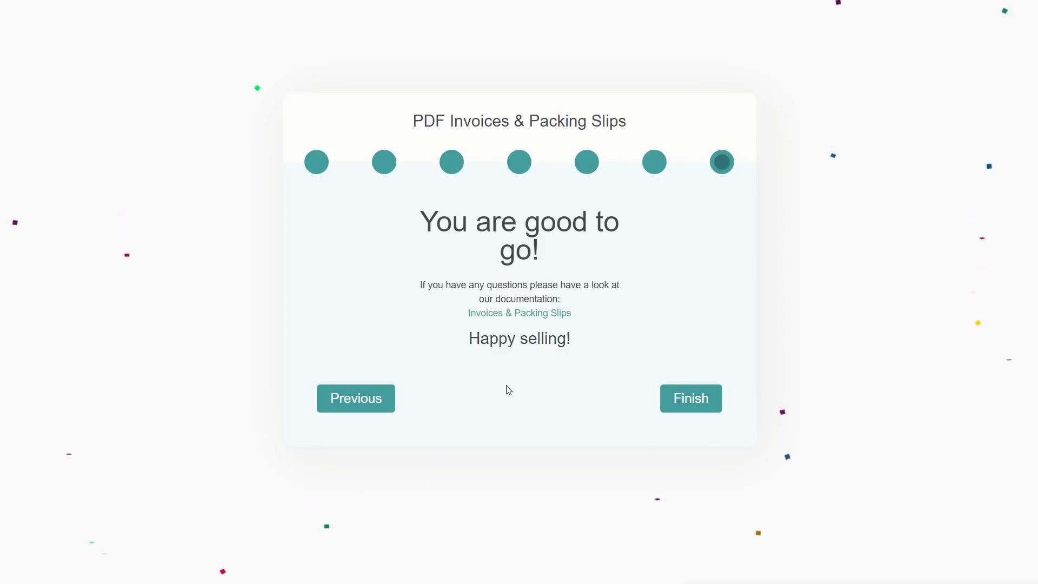
left_click(690, 400)
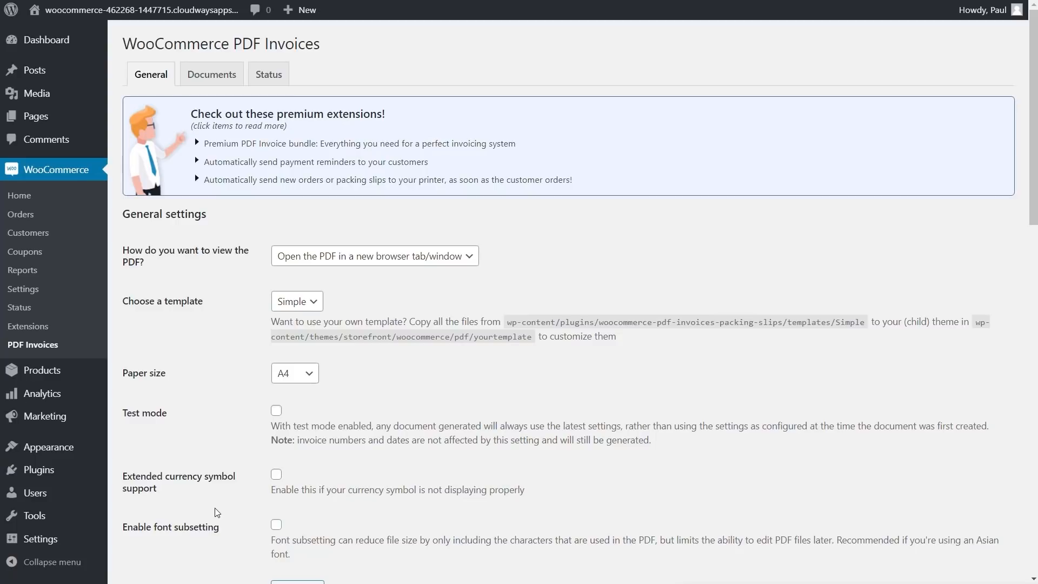
Step: Review the General tab's Wonderful Flowers shop name, address and template, then save
scroll(234, 505, "down", 5)
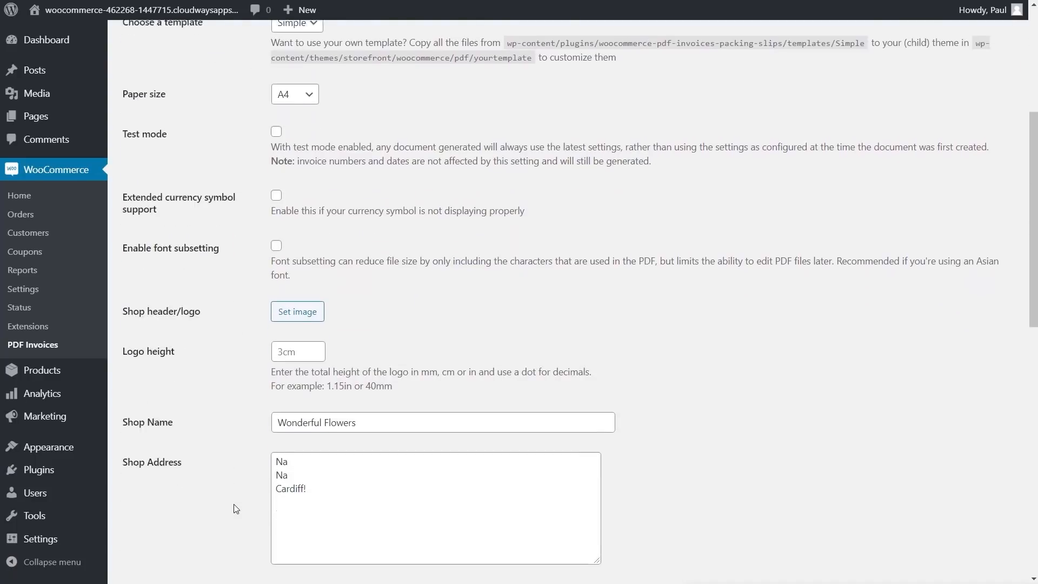
scroll(236, 508, "down", 5)
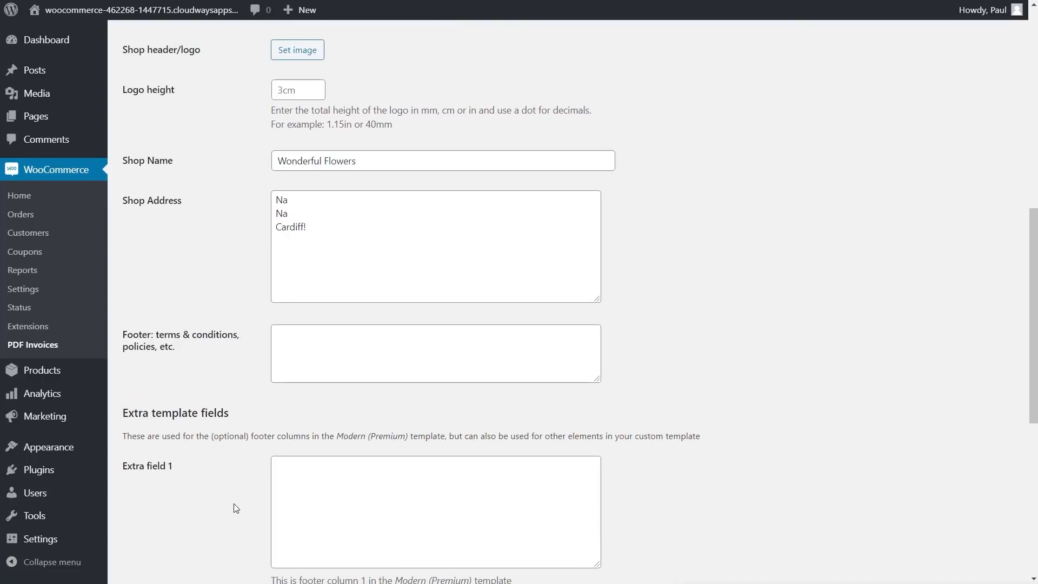
scroll(233, 504, "down", 7)
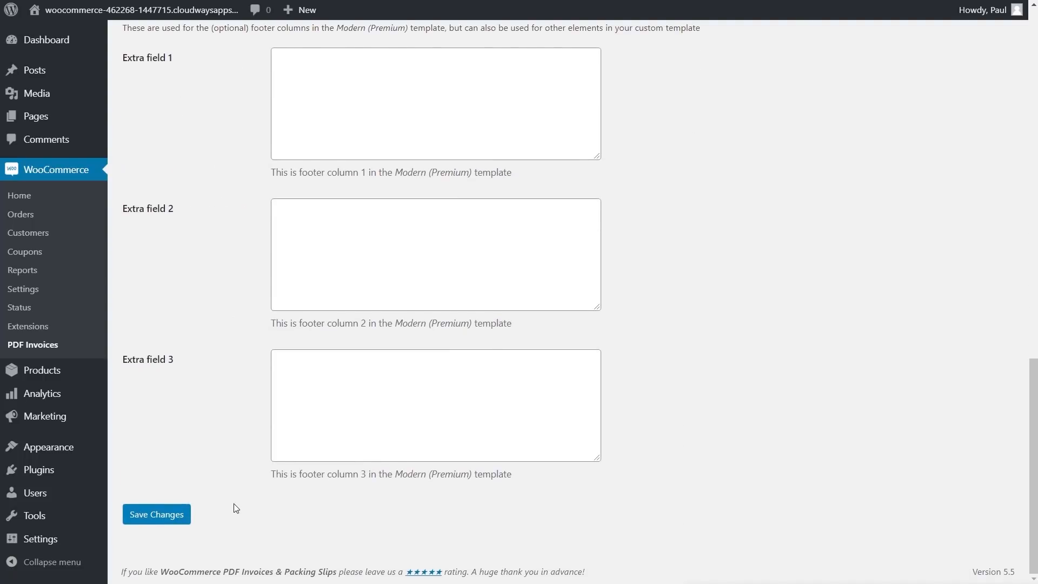
scroll(233, 503, "up", 12)
scroll(233, 501, "up", 6)
scroll(234, 501, "down", 13)
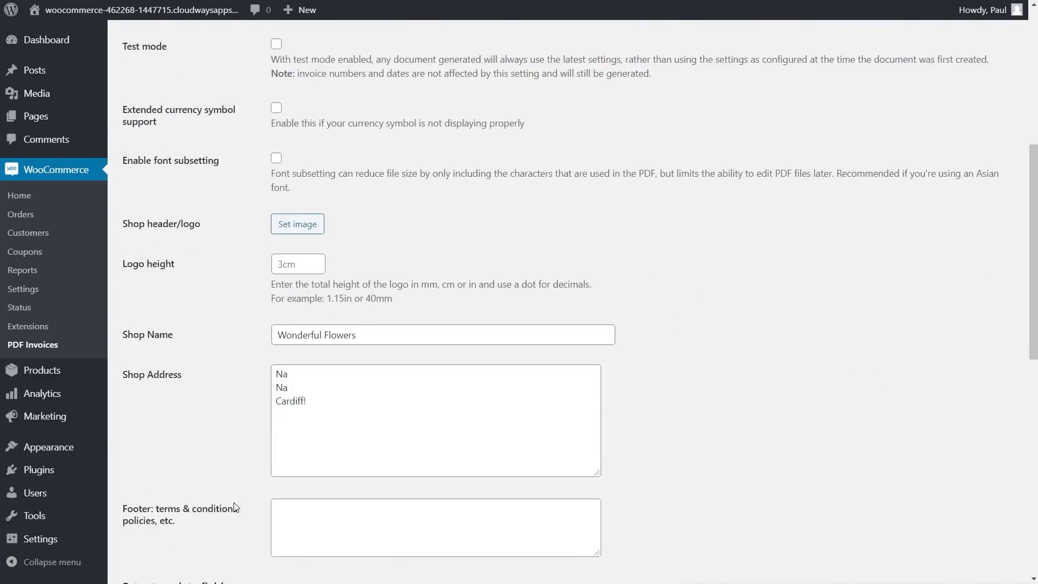
scroll(171, 563, "down", 6)
left_click(162, 519)
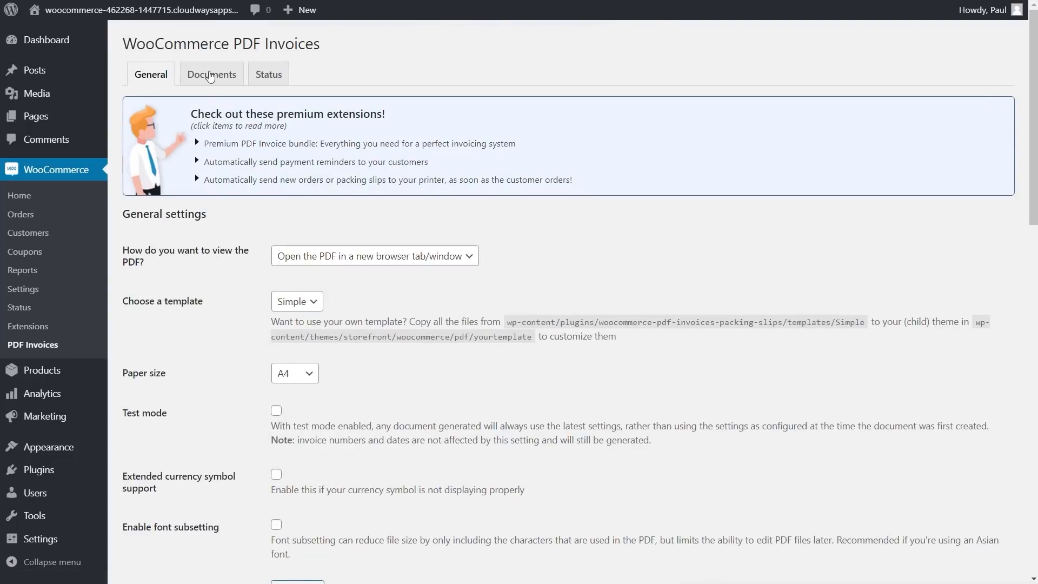
Step: Review the invoice and packing slip document settings, then the PDF Invoices status and debug settings
left_click(225, 84)
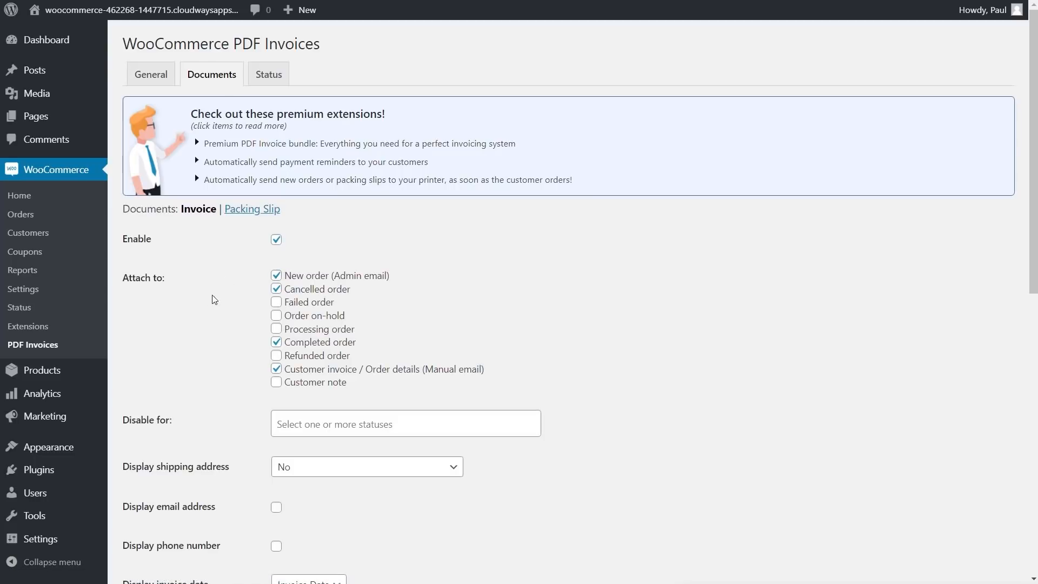
left_click(249, 211)
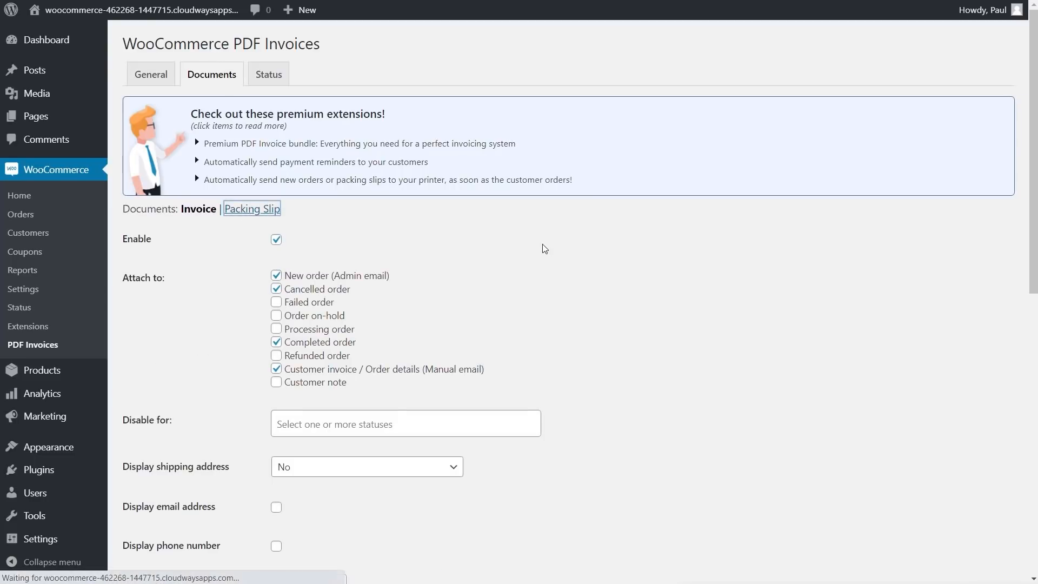
left_click(270, 81)
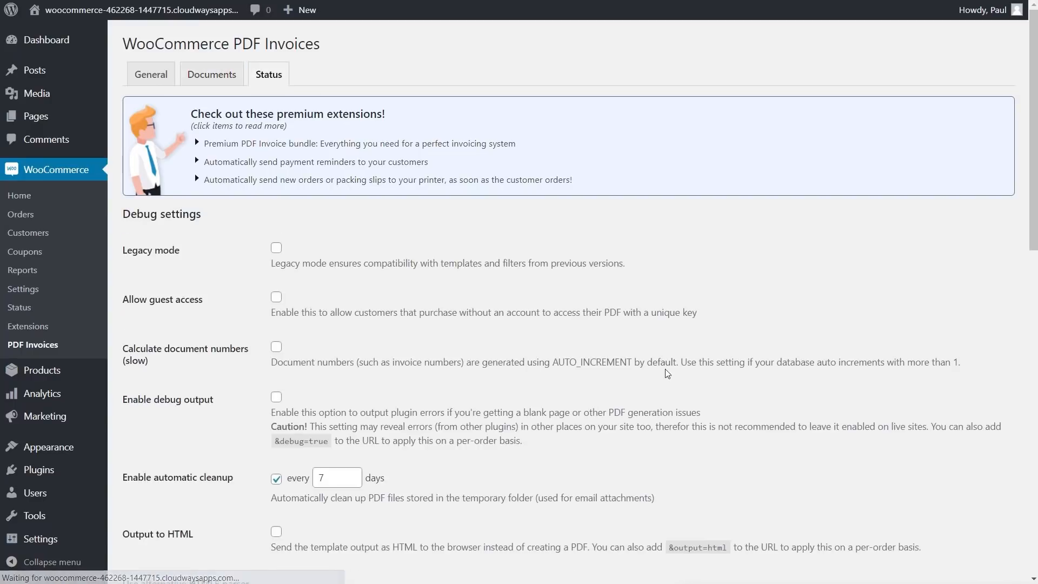
scroll(203, 339, "down", 3)
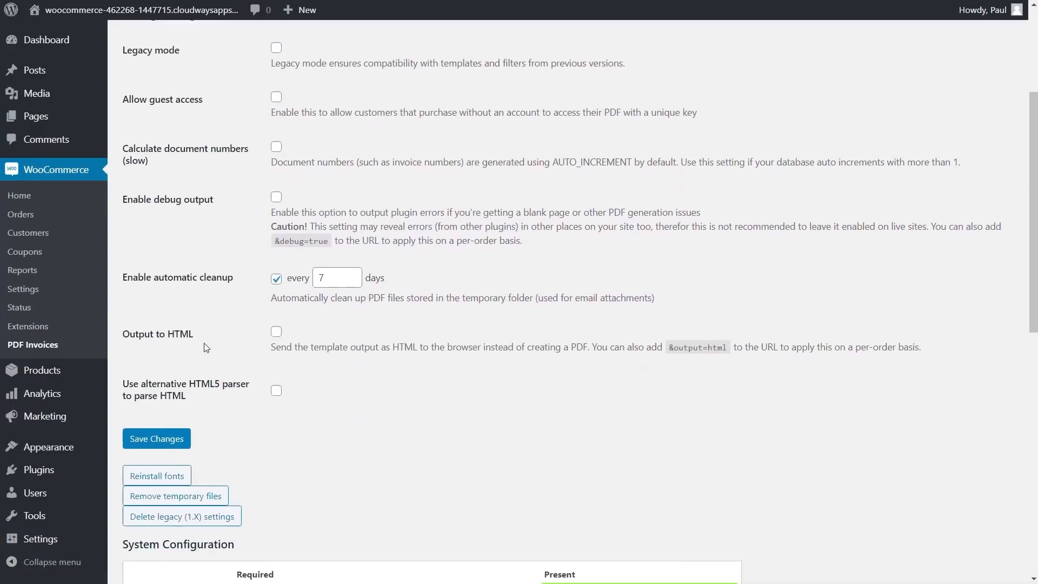
scroll(562, 443, "down", 3)
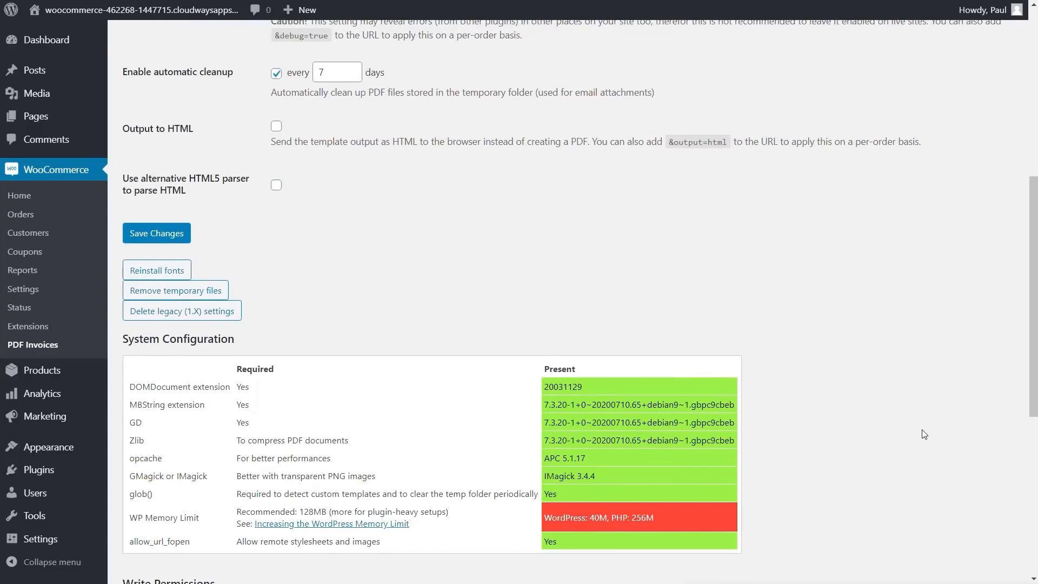
scroll(896, 339, "up", 6)
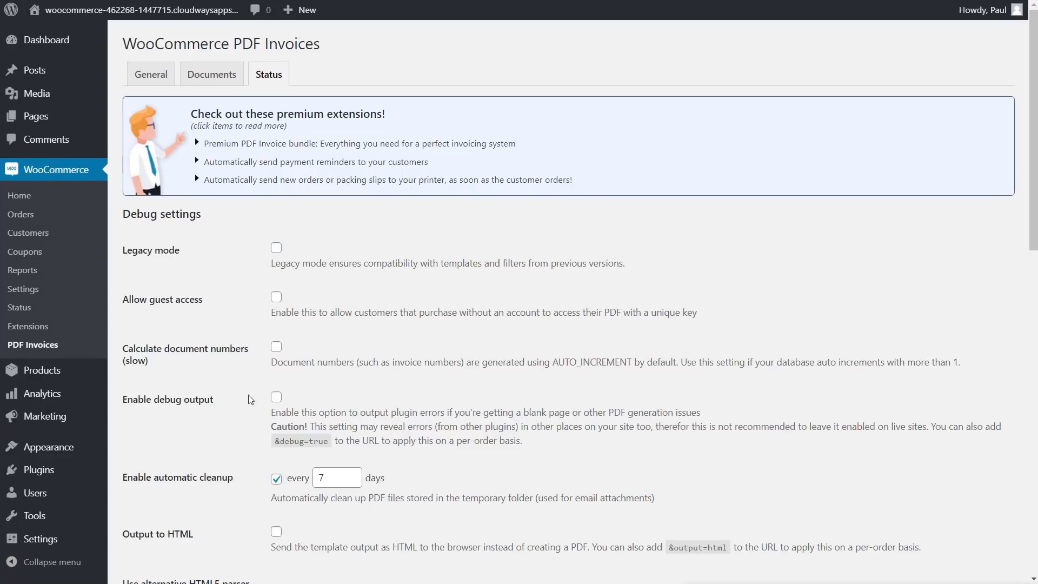
Step: Search Add New Plugins for product addons, then install and activate Product Addons for Woocommerce
mouse_move(93, 469)
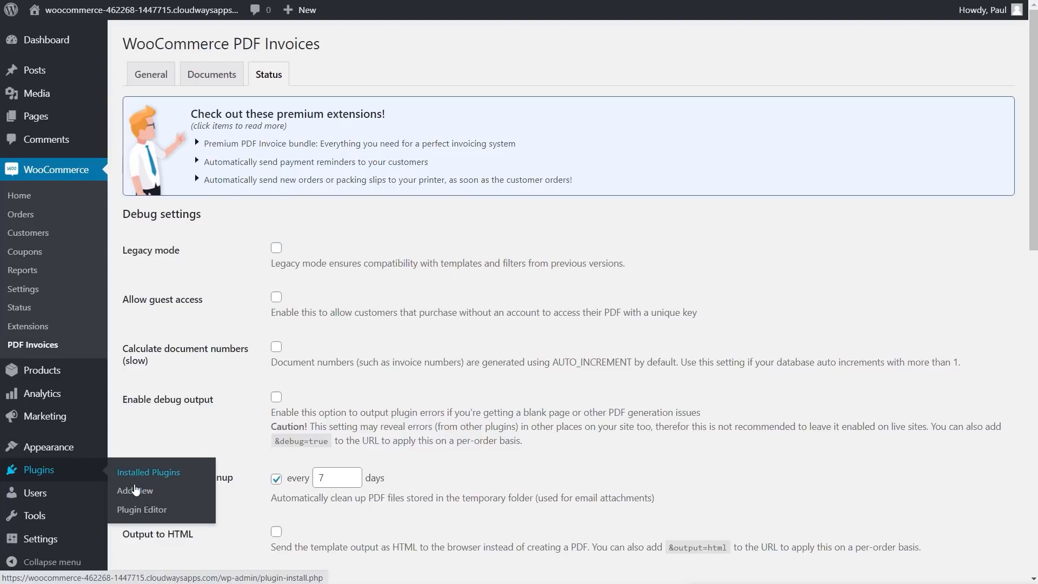
left_click(135, 489)
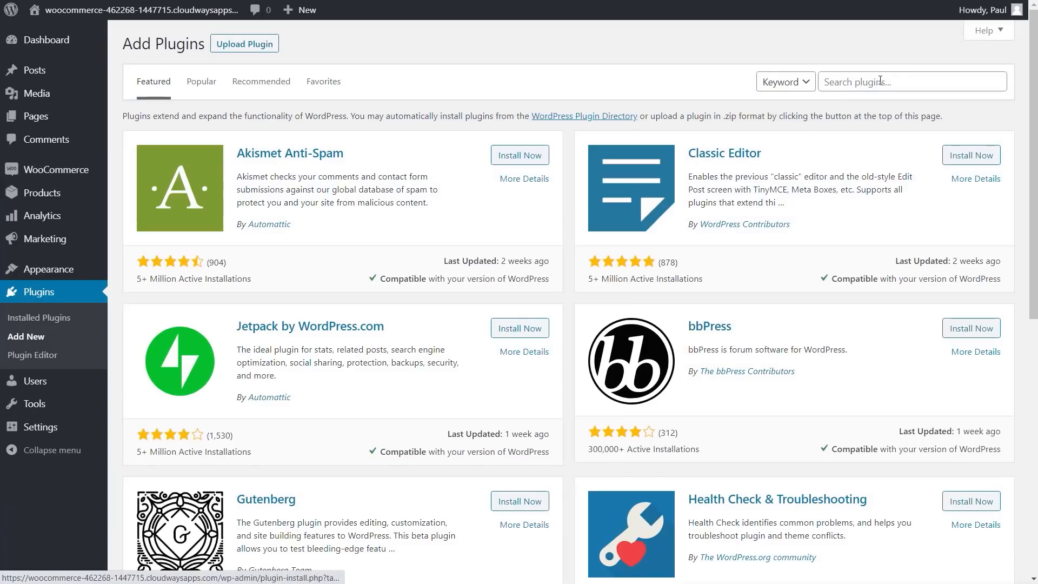
left_click(859, 84)
type("WooCommerce Custom Product Addons")
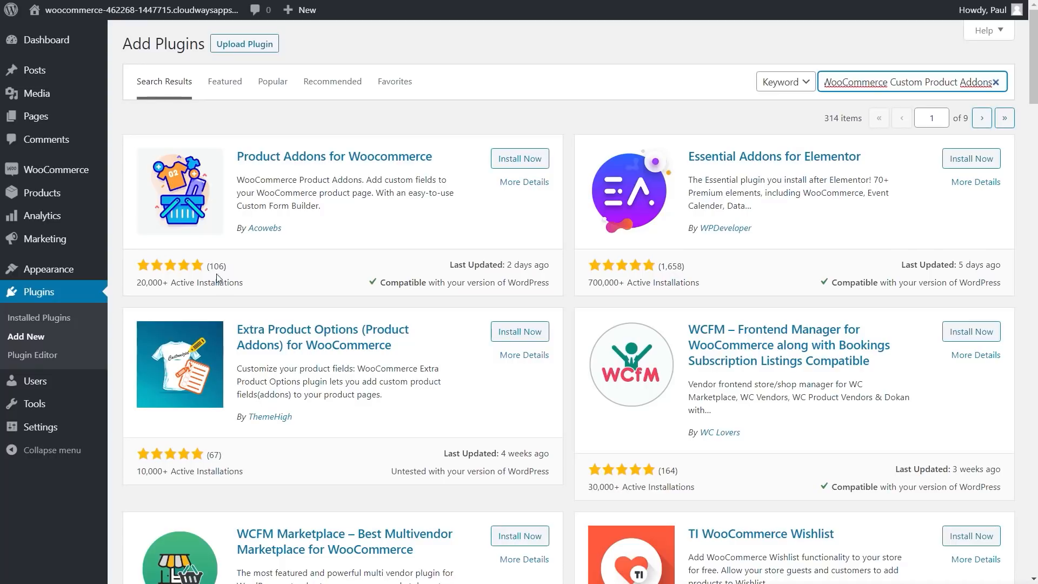
left_click(519, 159)
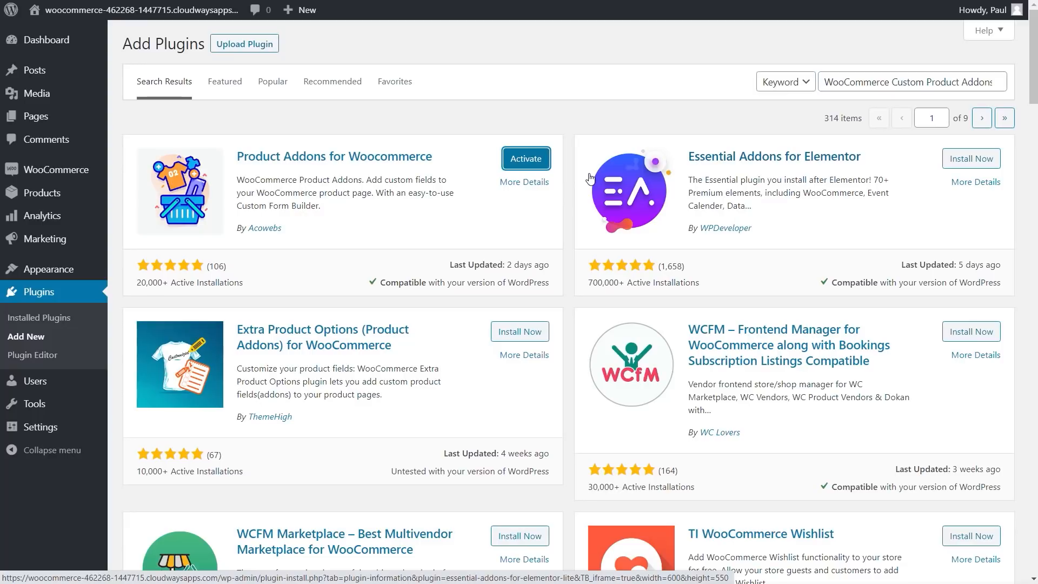
left_click(526, 159)
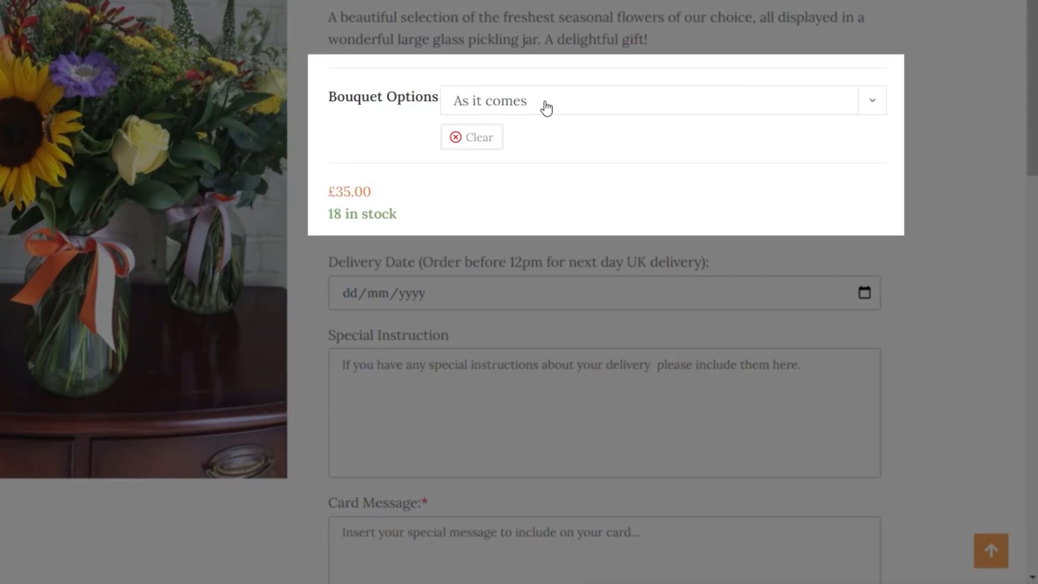
Step: Check the Bouquet Options dropdown on the product page and keep 'As it comes' selected
left_click(546, 108)
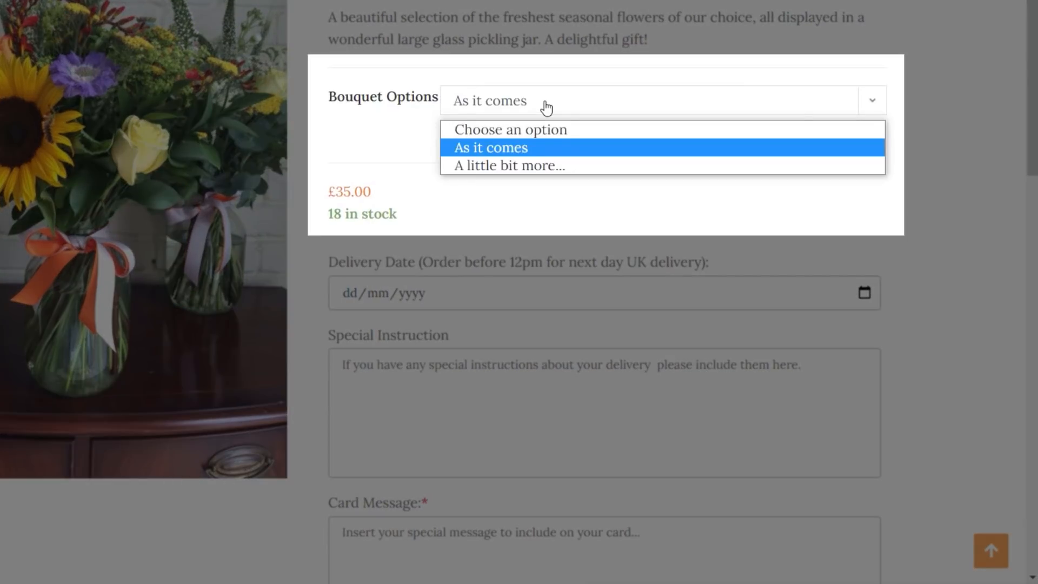
left_click(934, 131)
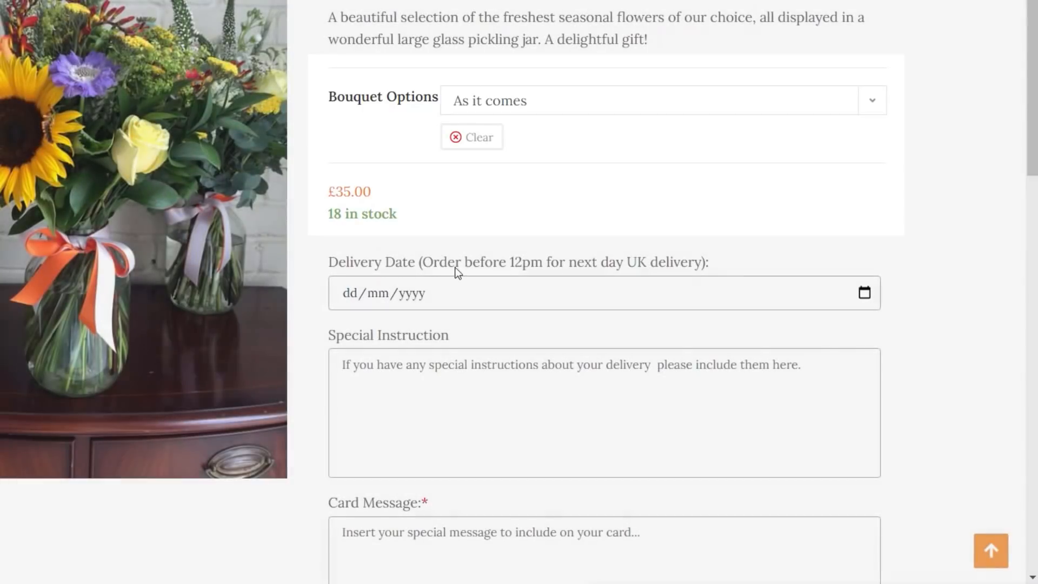
scroll(643, 303, "down", 2)
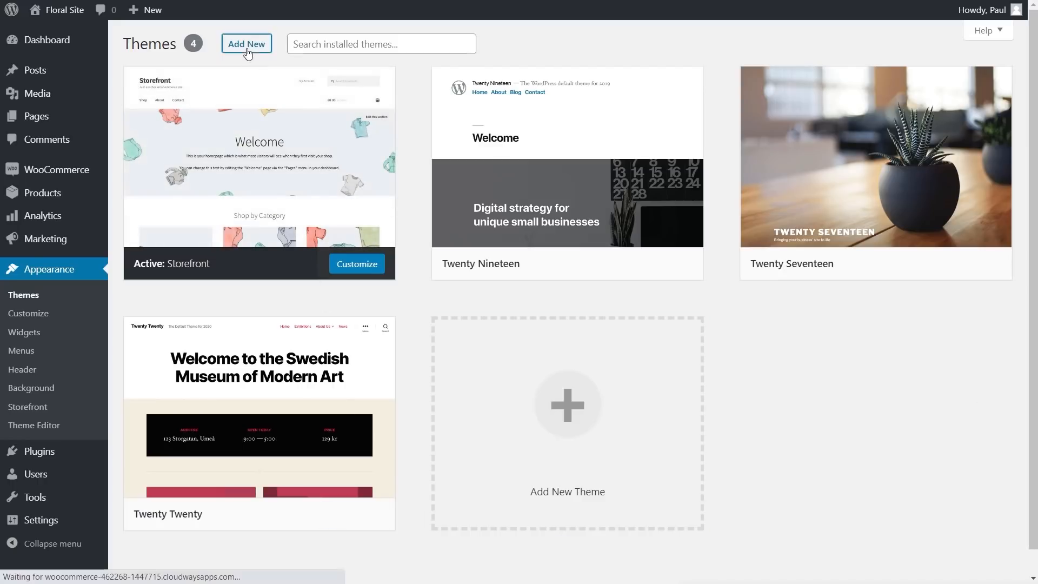
Step: Search the theme directory for 'hello', then install and activate Hello Elementor
left_click(585, 381)
left_click(894, 78)
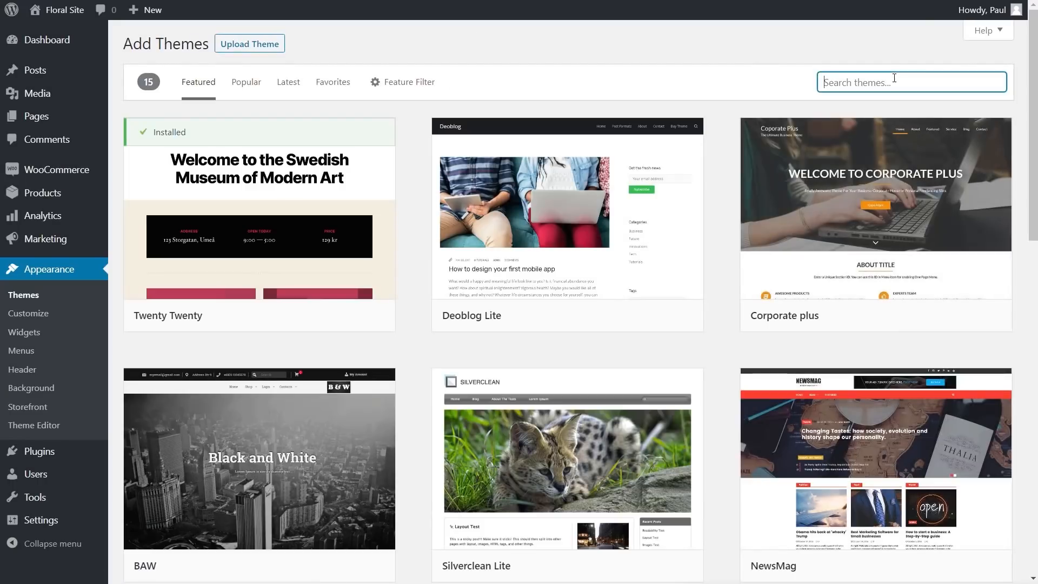
type("hello")
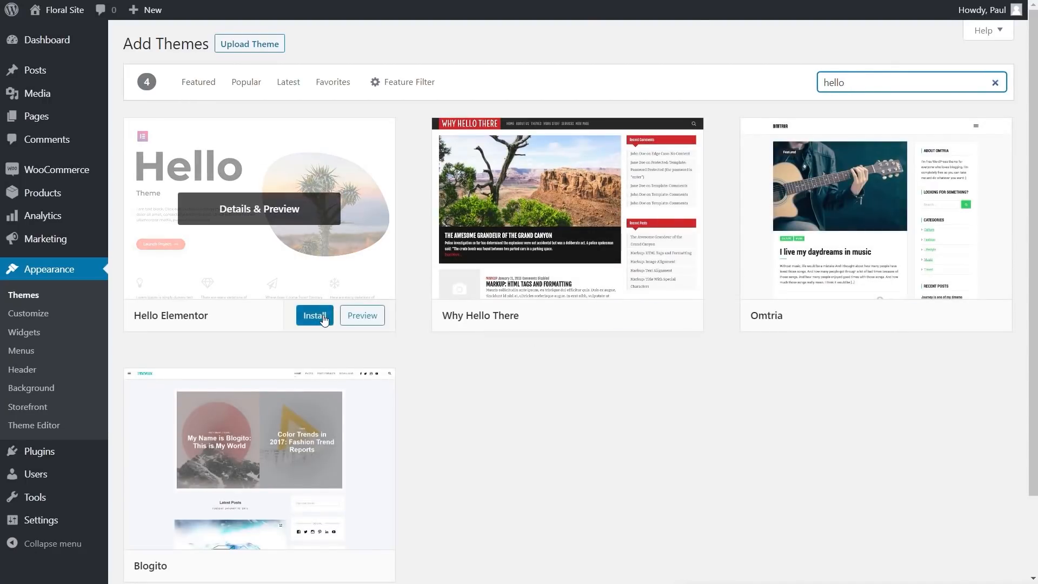
left_click(324, 318)
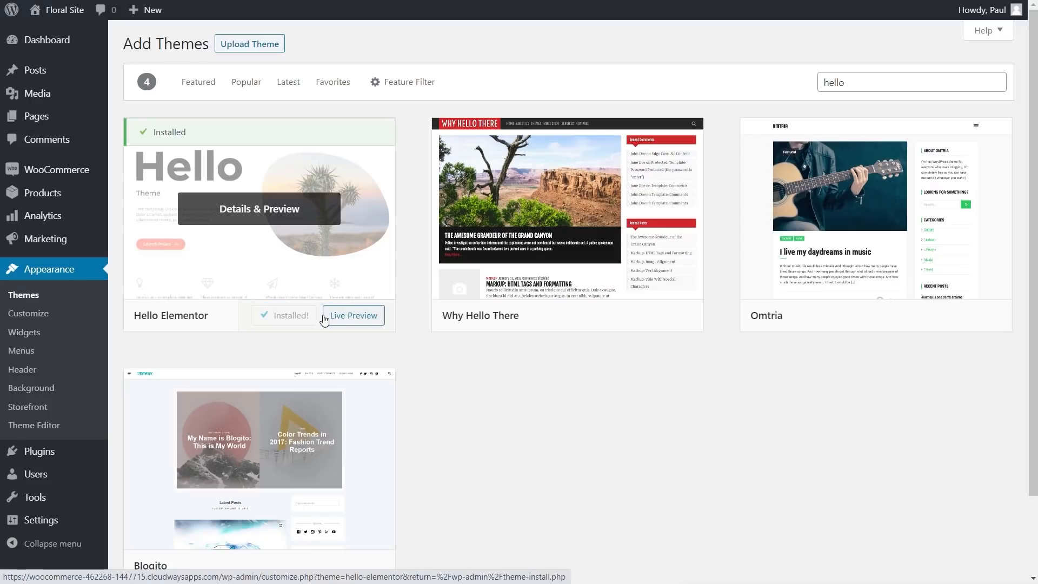
left_click(292, 316)
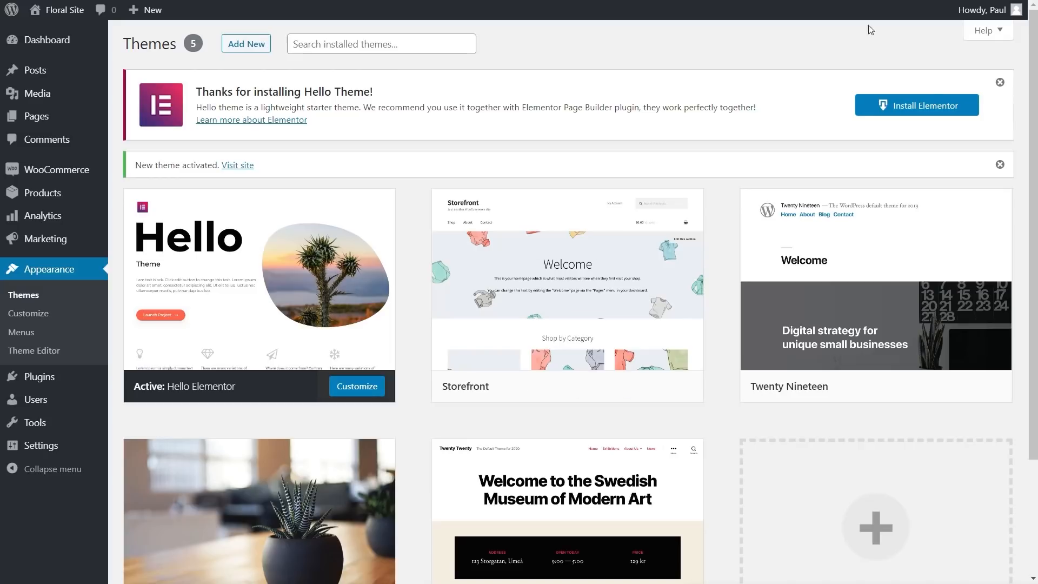
Step: Install Elementor from the Hello Theme notice and activate the plugin
left_click(922, 107)
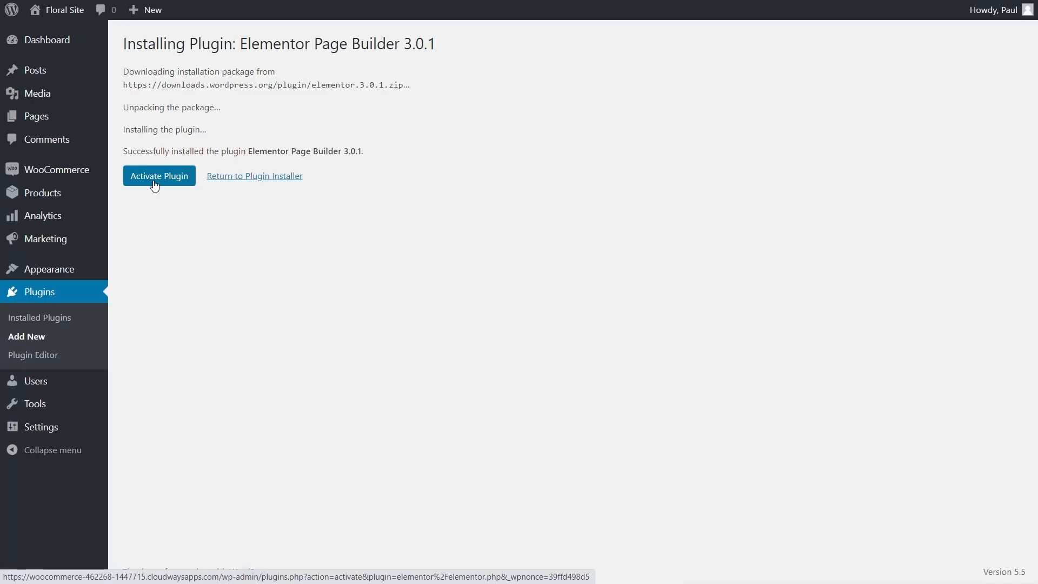
left_click(154, 181)
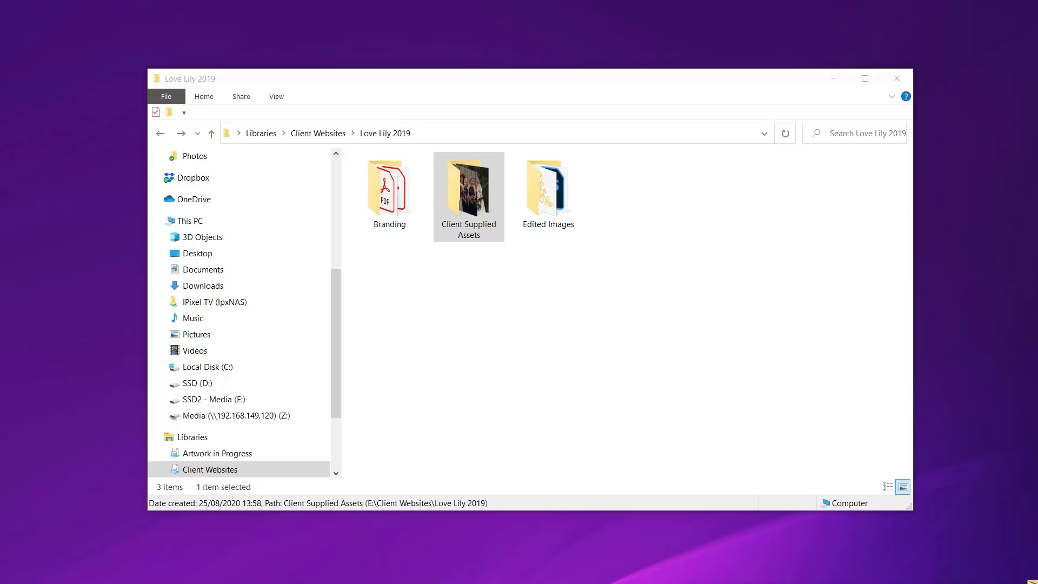
double_click(398, 183)
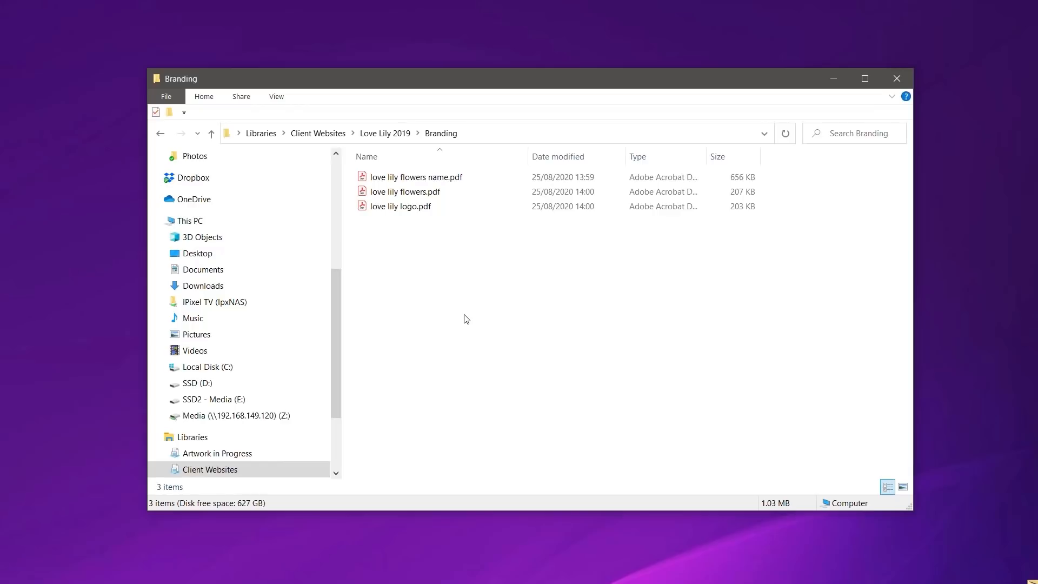
key("alt+Left")
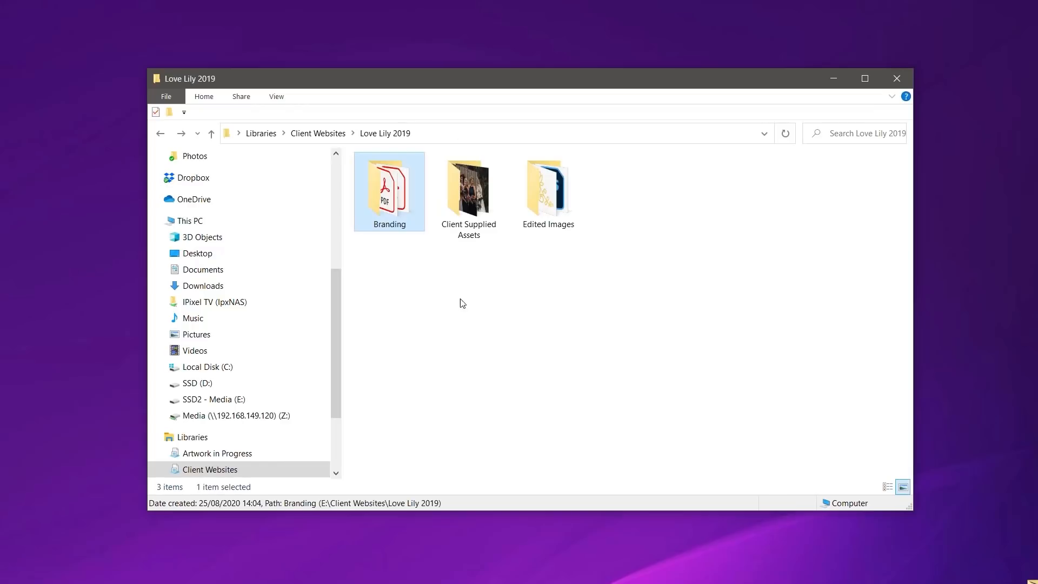
double_click(470, 202)
mouse_move(575, 453)
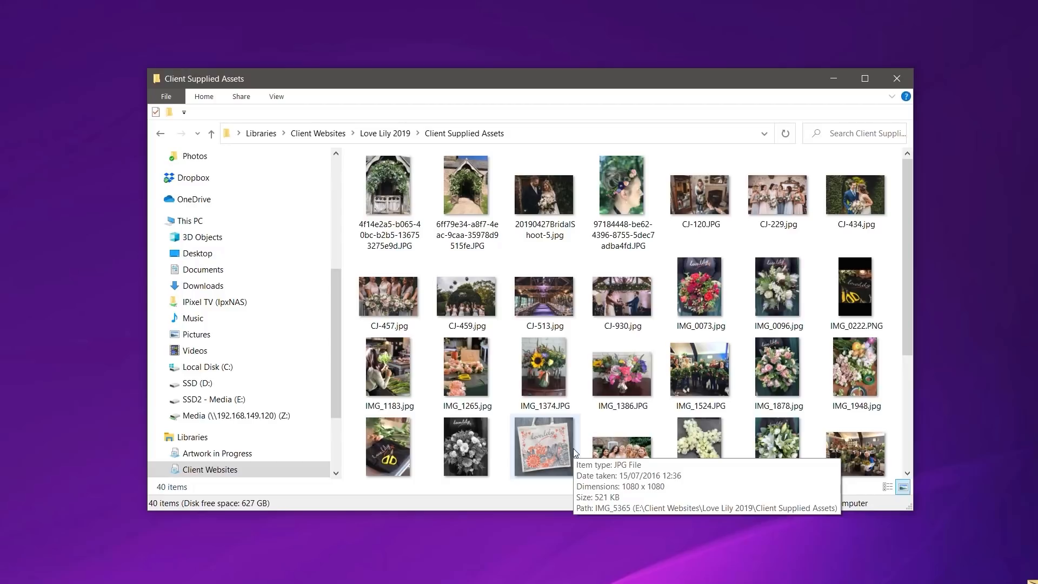
key("alt+Left")
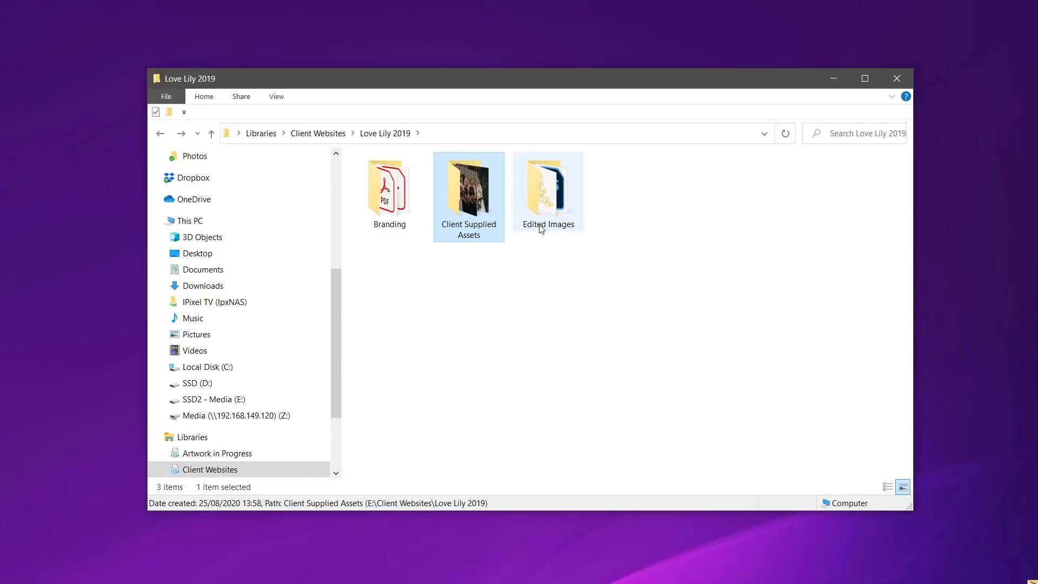
mouse_move(541, 229)
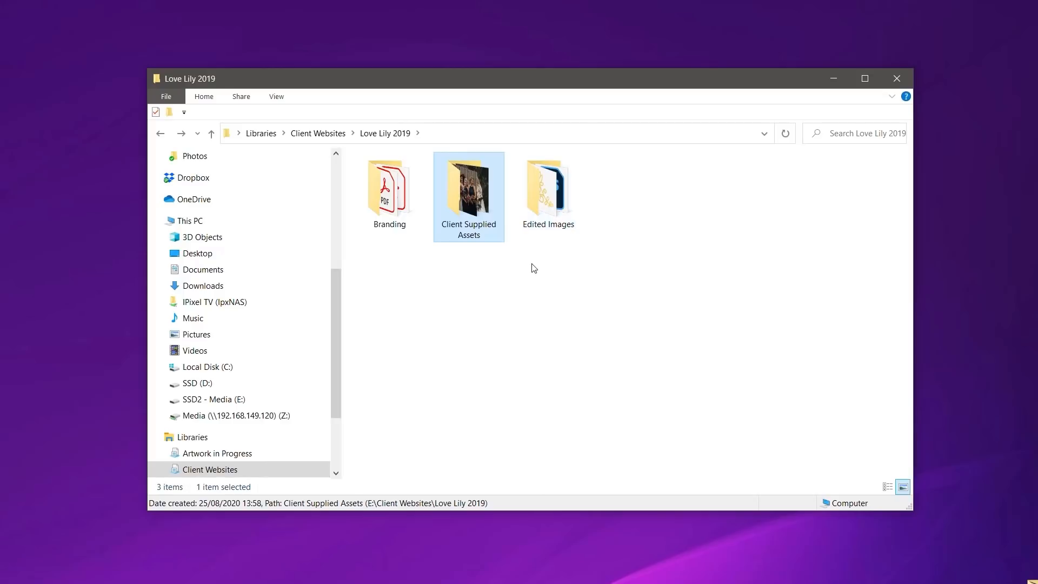
Step: Open love lily flowers name.pdf from the Branding folder
double_click(374, 188)
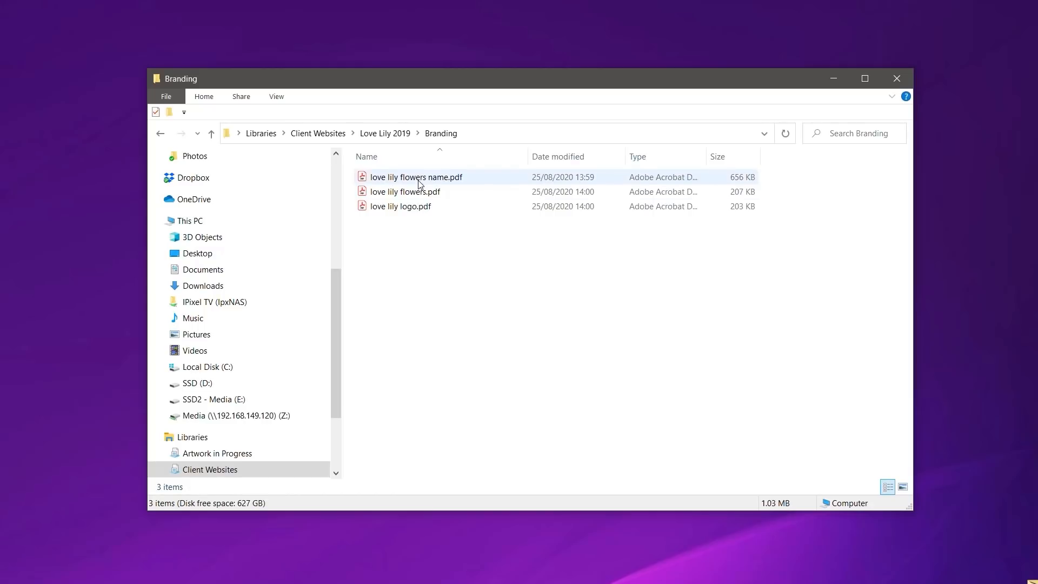
double_click(412, 181)
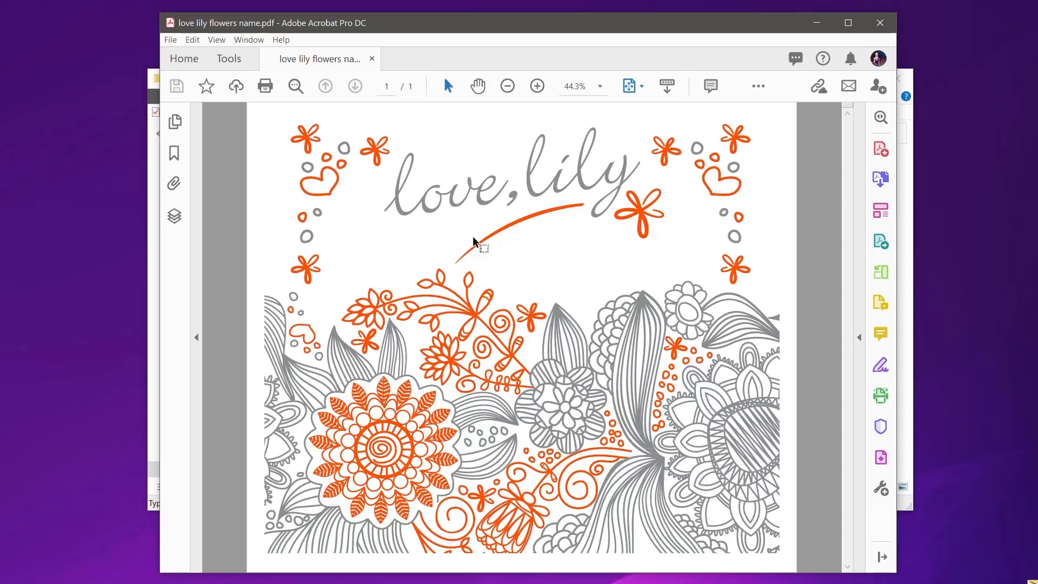
Step: Close the flowers name PDF, then view and close love lily flowers.pdf and love lily logo.pdf
left_click(880, 23)
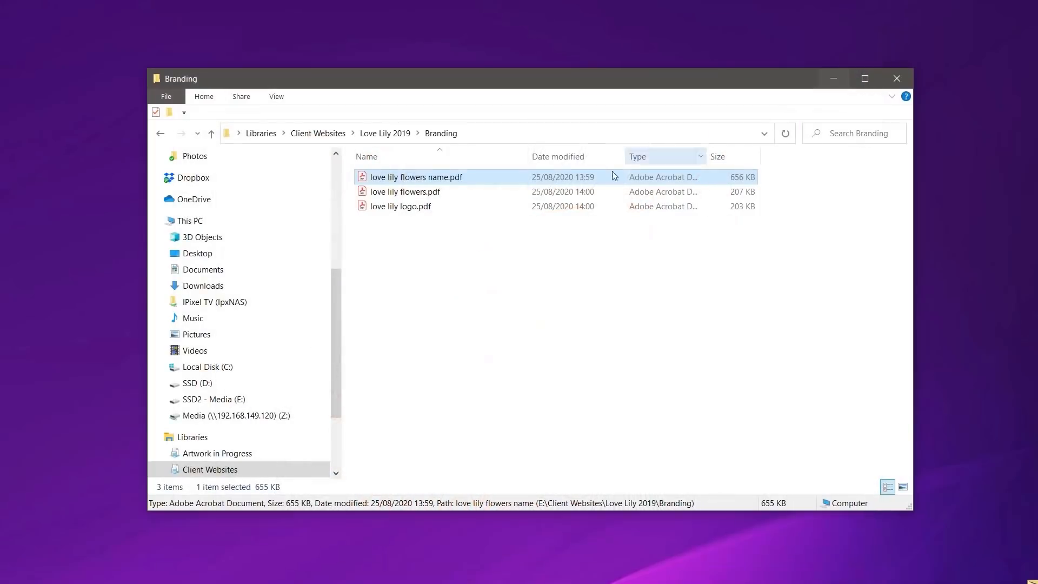
double_click(363, 193)
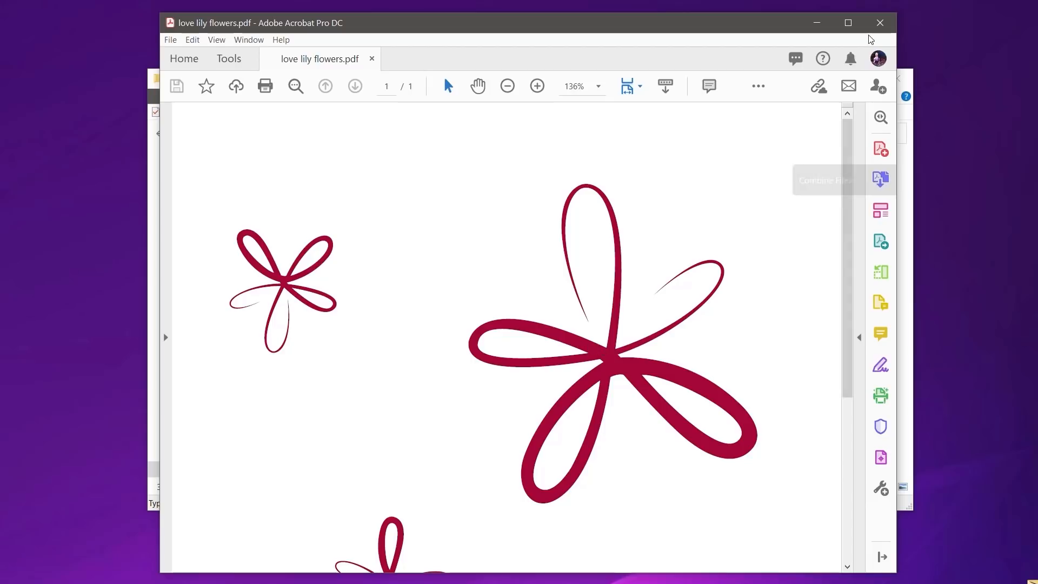
left_click(879, 23)
double_click(392, 209)
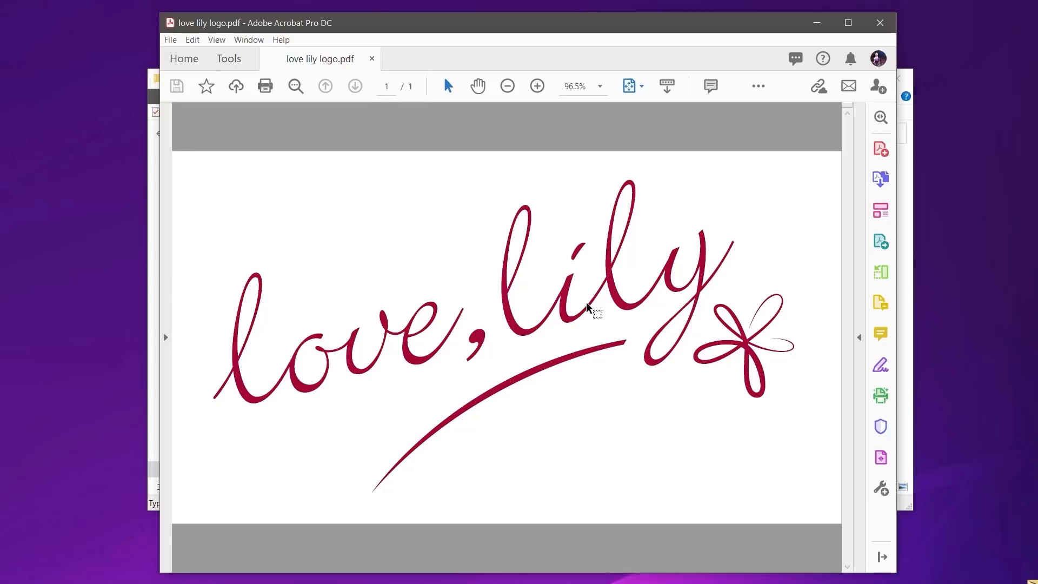
left_click(883, 31)
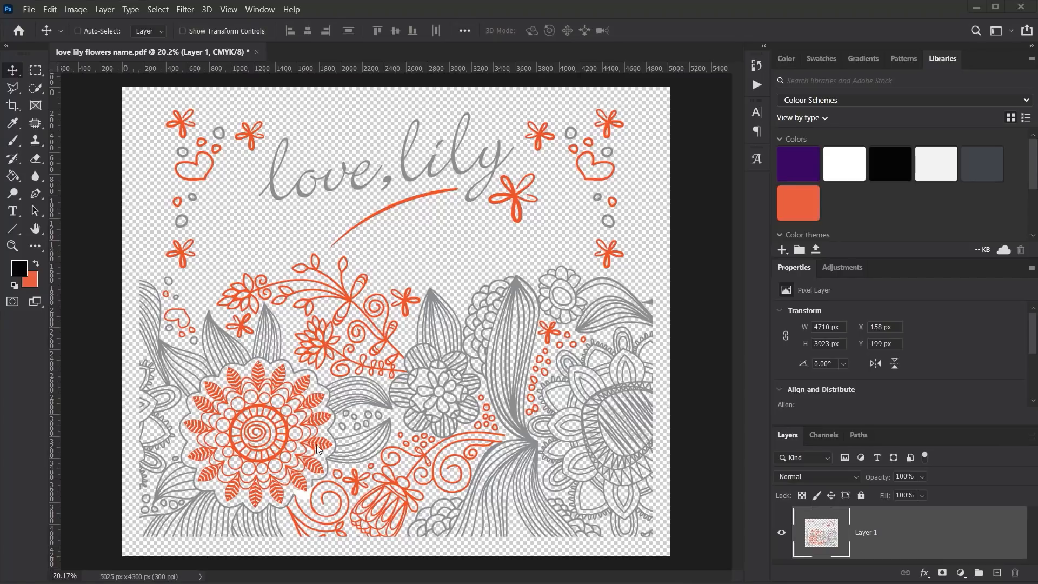
Step: Zoom in to about 112% and pan to the orange spiral mandala flower
scroll(308, 437, "up", 7)
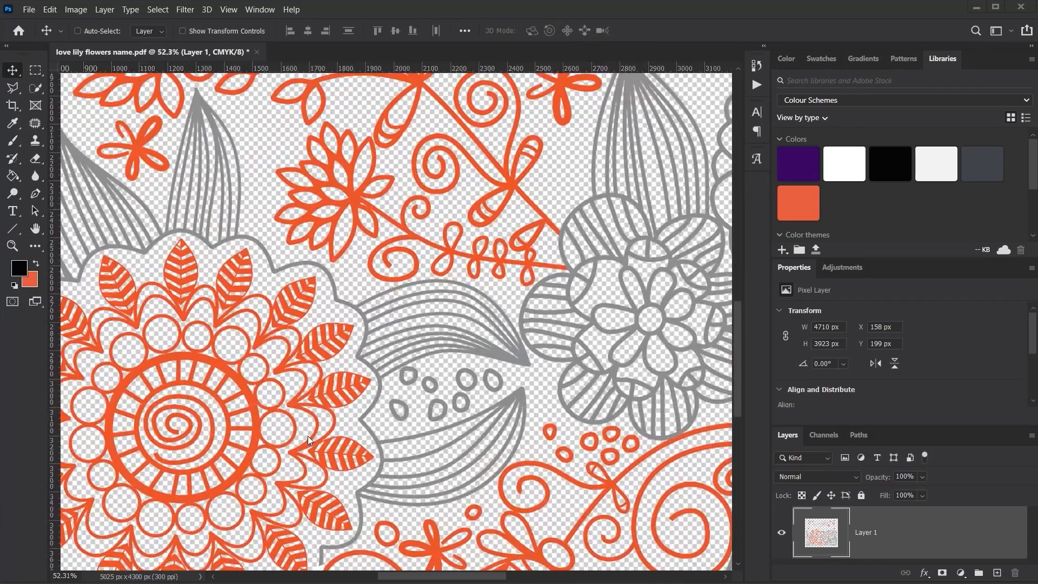
scroll(308, 438, "up", 3)
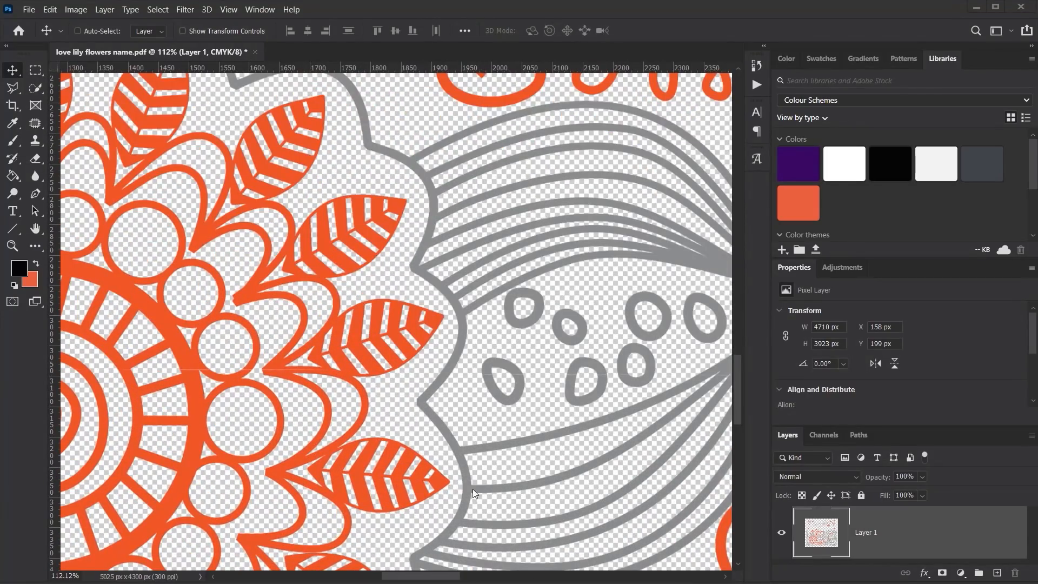
left_click_drag(362, 366, 557, 243)
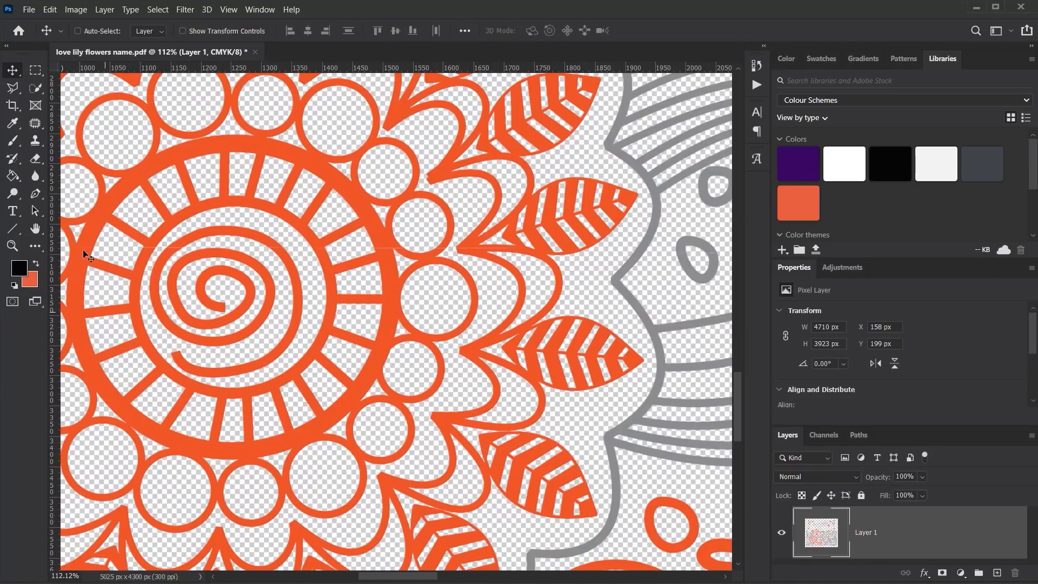
left_click(13, 123)
Step: Sample the orange, read its hex f15523 in the Color Picker, then sample the grey outline
left_click(381, 350)
left_click(25, 264)
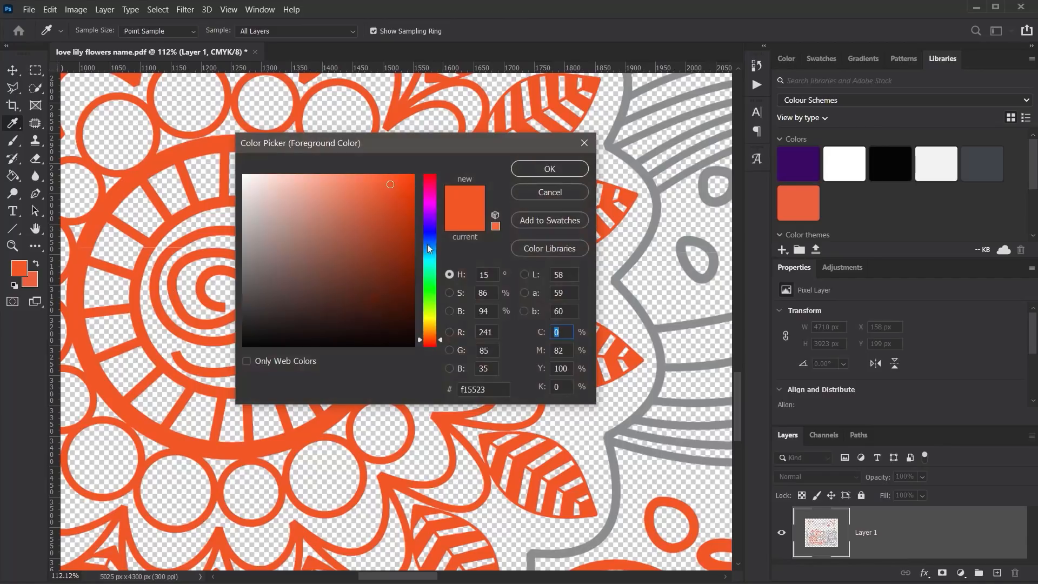
left_click(481, 389)
left_click(549, 190)
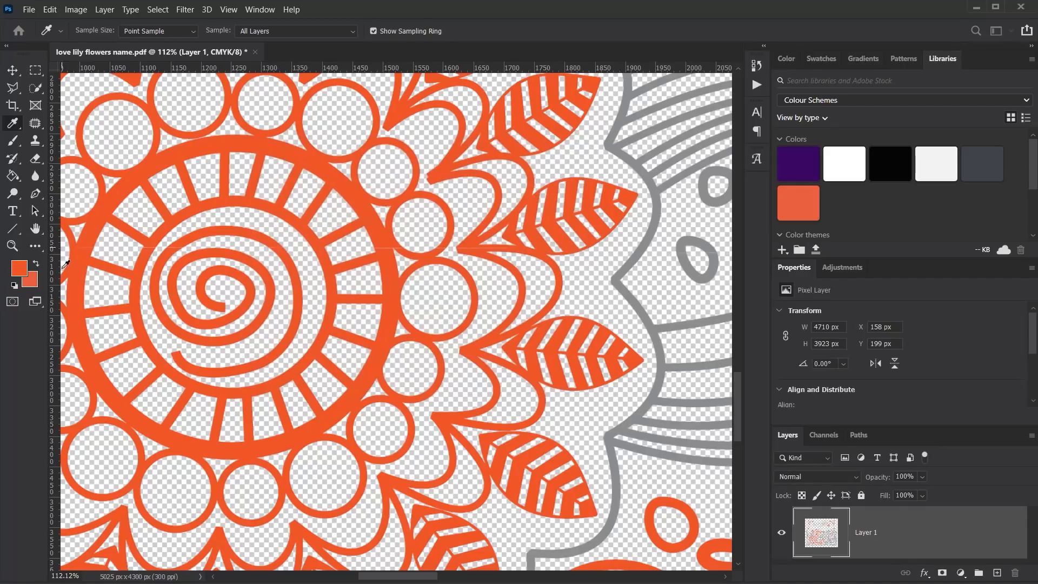
left_click(615, 279)
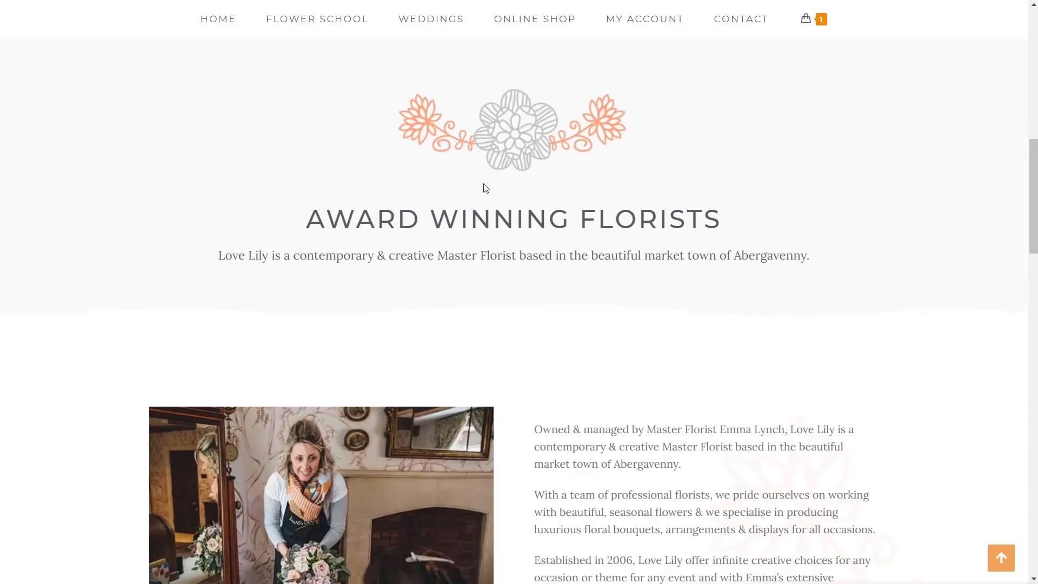
Step: Scroll the Love Lily homepage back up to the Award Winning Florists section
scroll(865, 354, "down", 4)
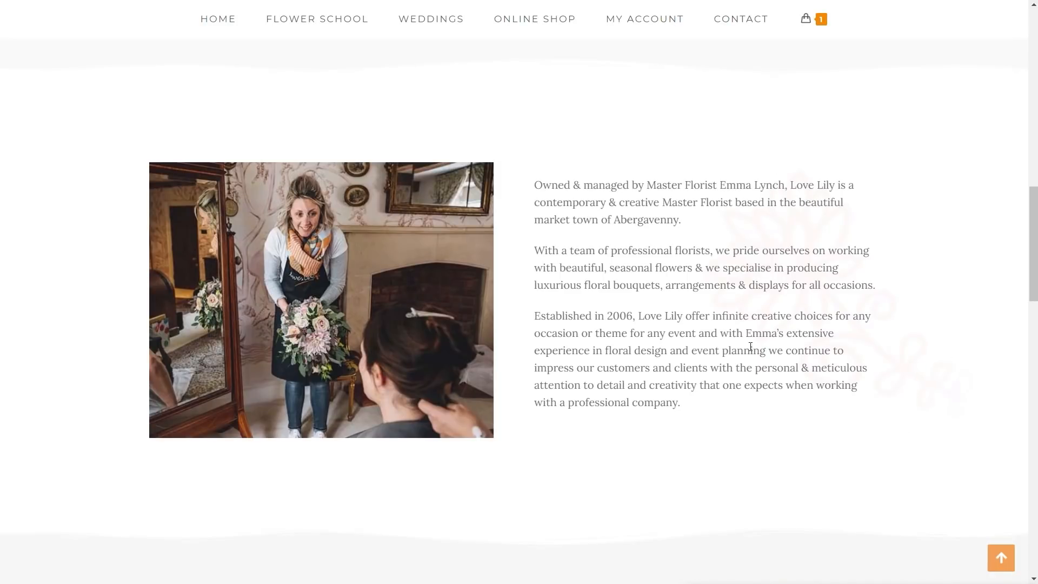
scroll(781, 417, "up", 6)
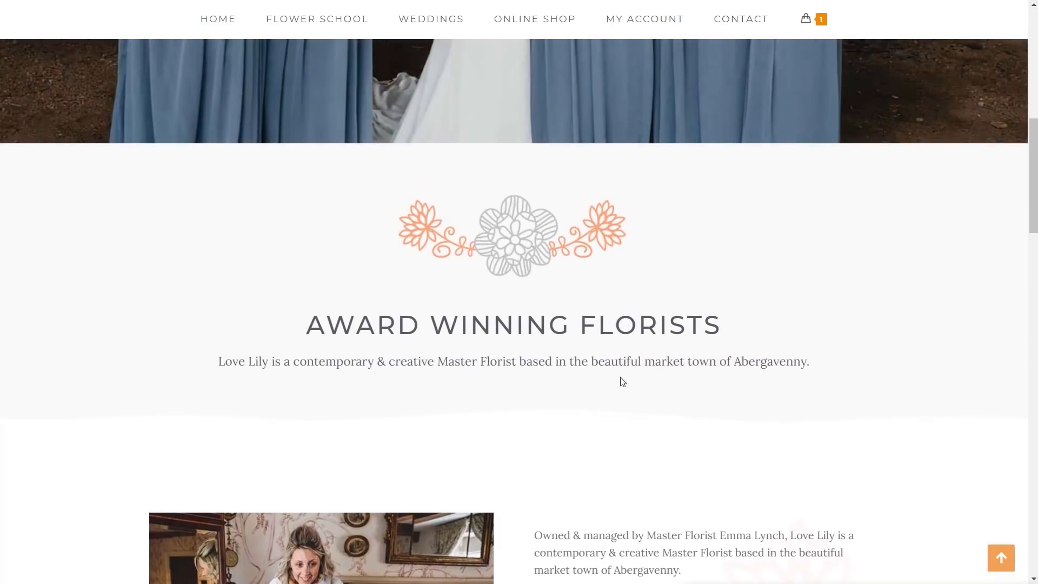
scroll(604, 374, "down", 12)
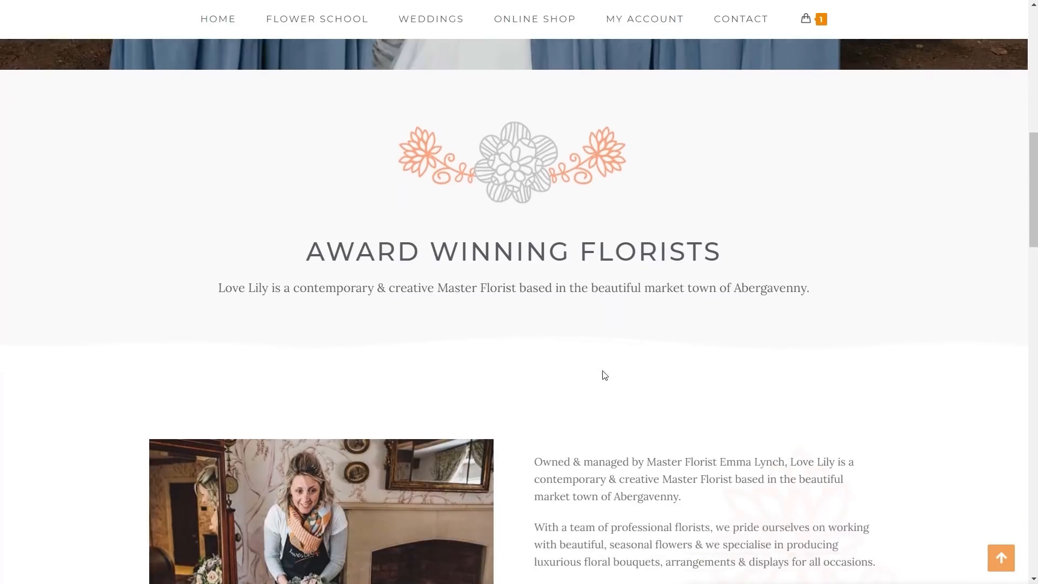
scroll(719, 372, "down", 10)
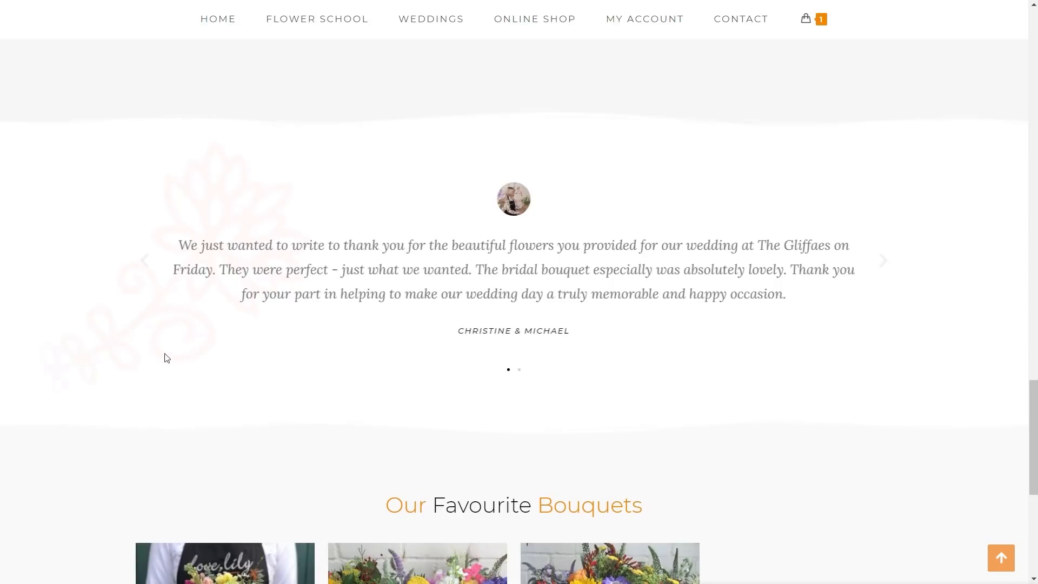
scroll(670, 419, "up", 10)
scroll(675, 417, "up", 7)
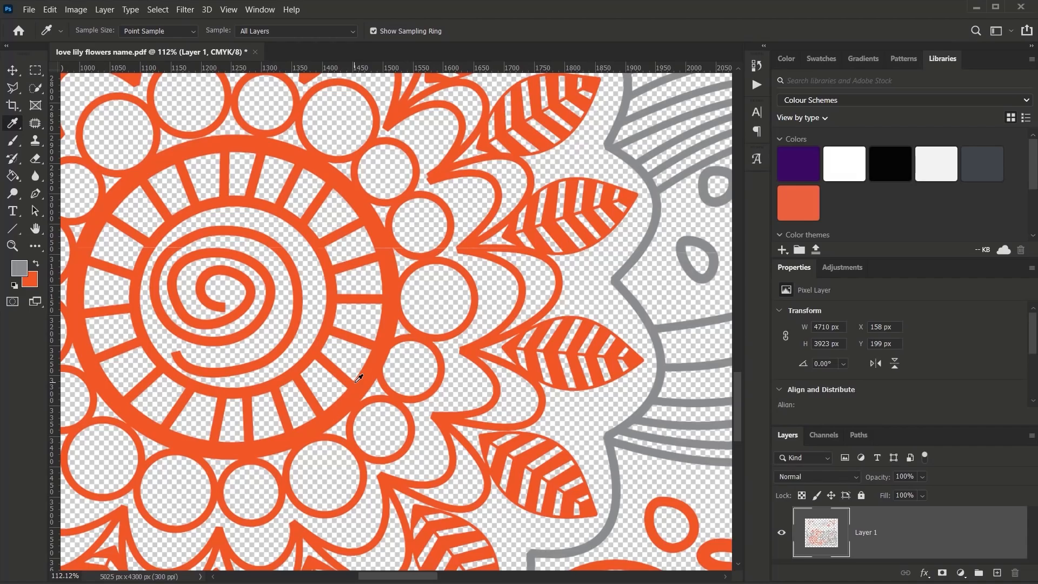
scroll(358, 378, "down", 5)
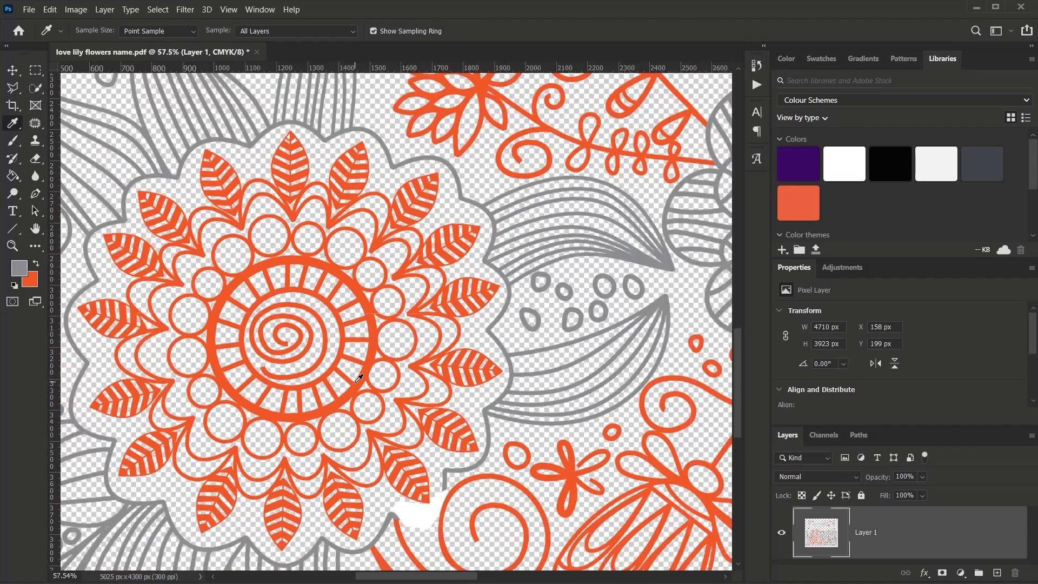
scroll(358, 378, "down", 2)
scroll(358, 378, "down", 1)
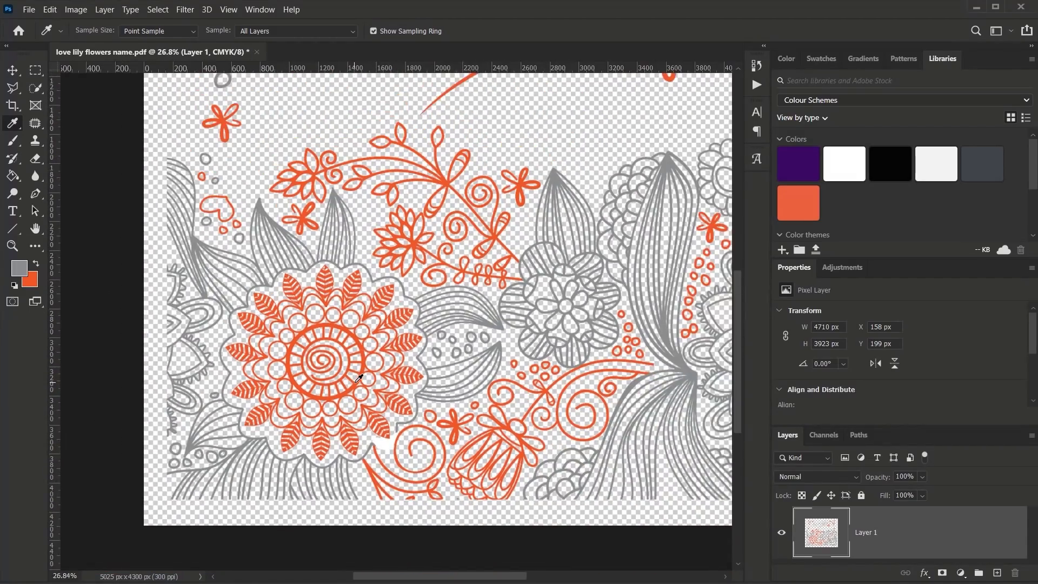
scroll(355, 382, "down", 1)
left_click_drag(494, 336, 354, 389)
scroll(398, 393, "up", 7)
scroll(395, 399, "up", 1)
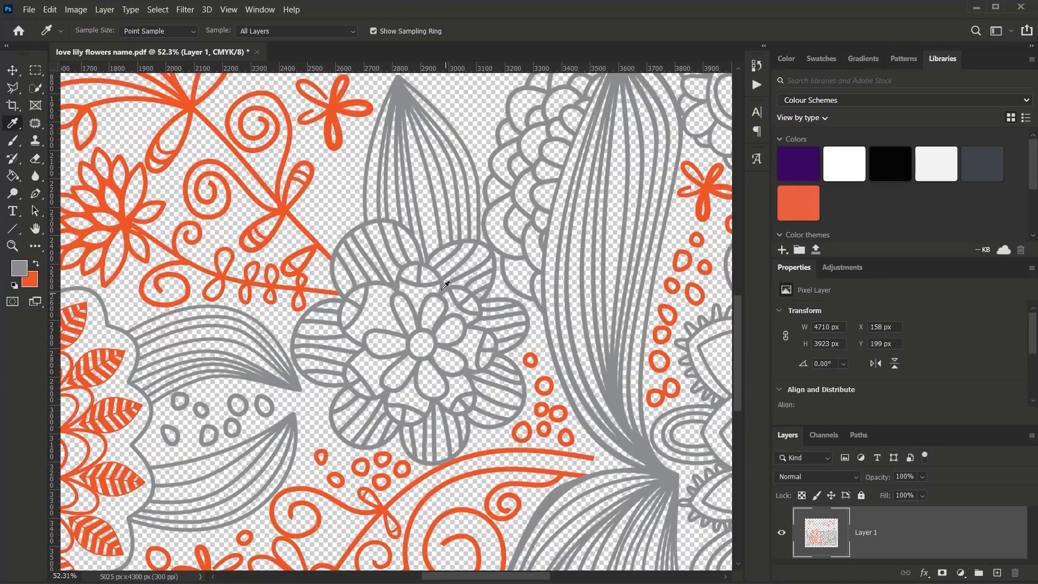
left_click_drag(229, 317, 280, 327)
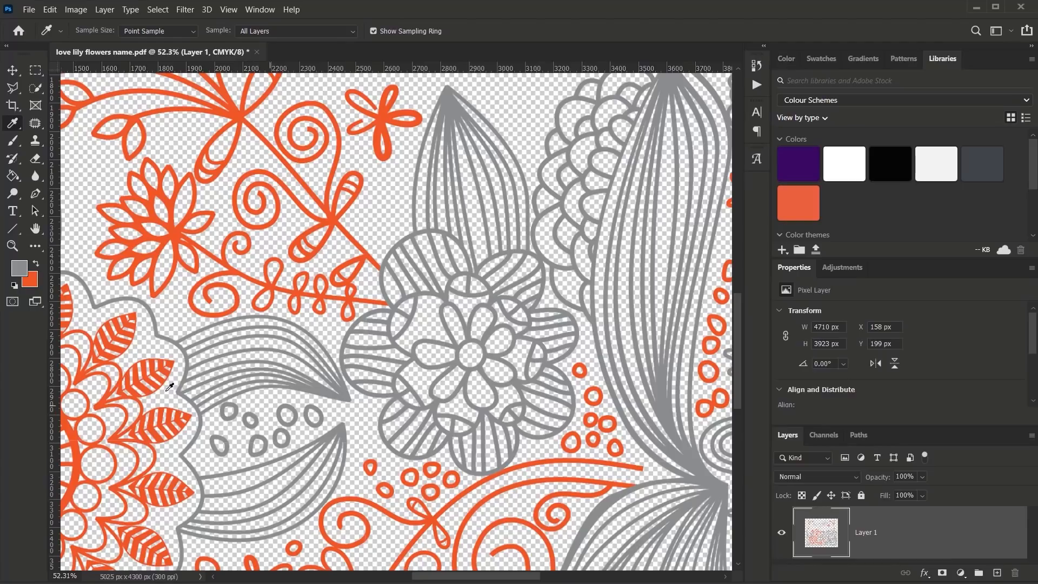
Step: With the Polygonal Lasso, select the grey striped flower and the orange sprig beside it
left_click(14, 90)
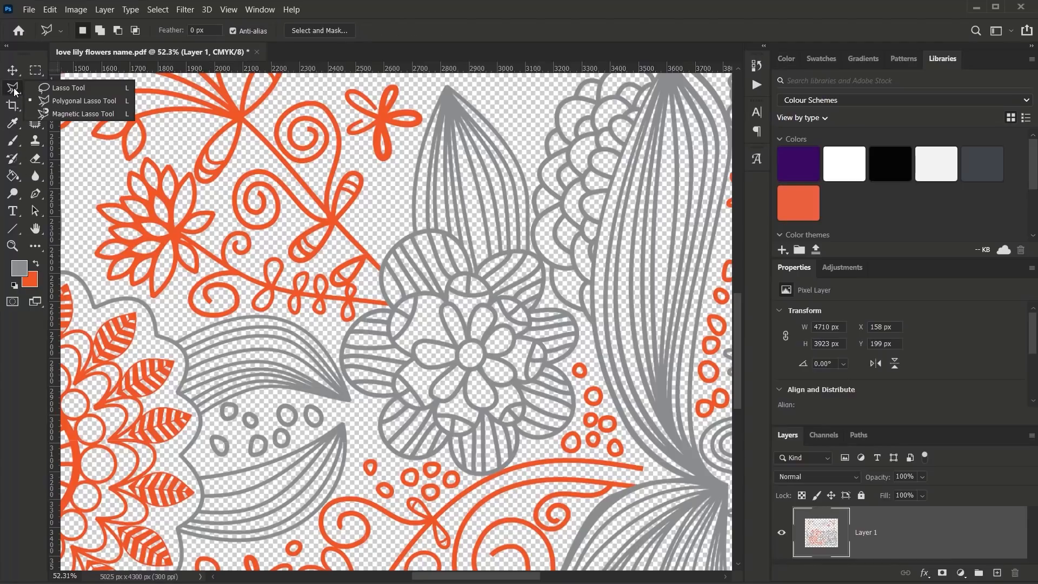
left_click(58, 99)
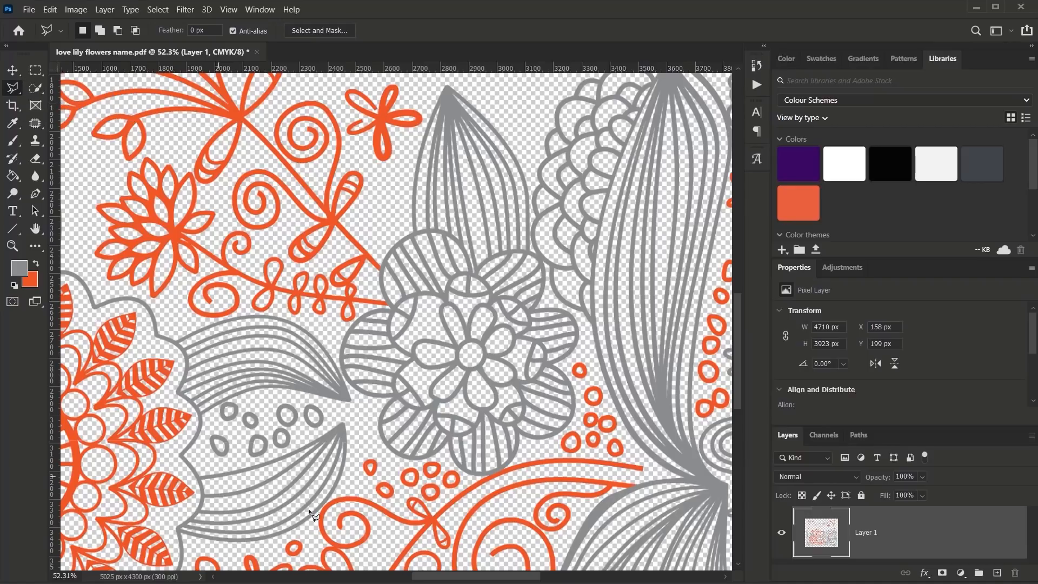
left_click(368, 407)
left_click(381, 448)
left_click(392, 463)
left_click(443, 458)
left_click(473, 478)
left_click(512, 470)
left_click(522, 443)
left_click(555, 440)
left_click(580, 416)
left_click(581, 387)
left_click(565, 361)
left_click(579, 344)
left_click(584, 327)
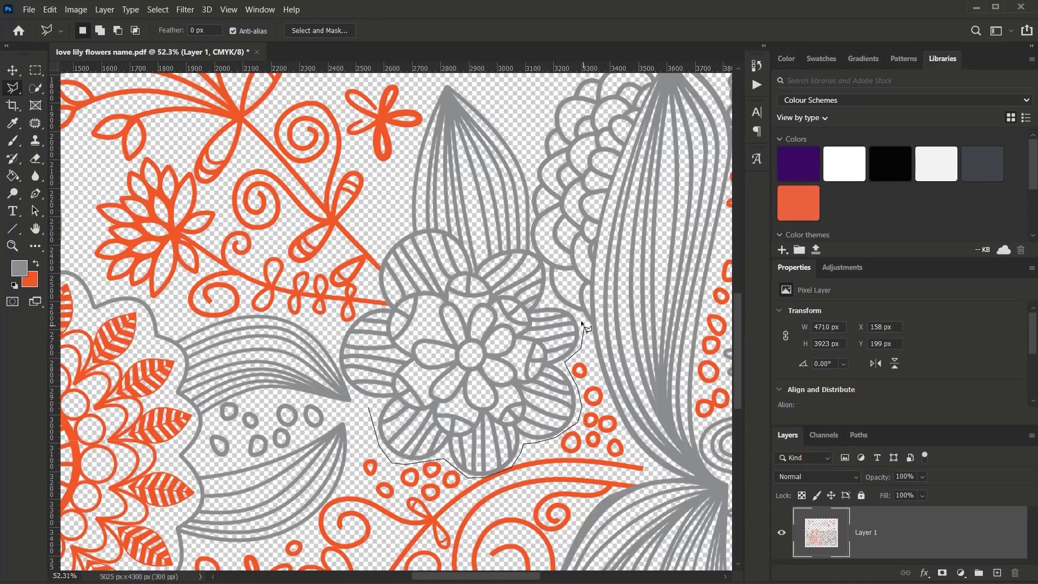
left_click(549, 301)
mouse_move(504, 247)
left_mouse_down()
mouse_move(475, 259)
mouse_move(453, 231)
mouse_move(421, 224)
mouse_move(382, 249)
mouse_move(378, 293)
mouse_move(368, 294)
mouse_move(239, 235)
mouse_move(182, 159)
mouse_move(140, 156)
mouse_move(97, 190)
mouse_move(82, 216)
mouse_move(103, 281)
mouse_move(343, 347)
mouse_move(382, 447)
left_mouse_up()
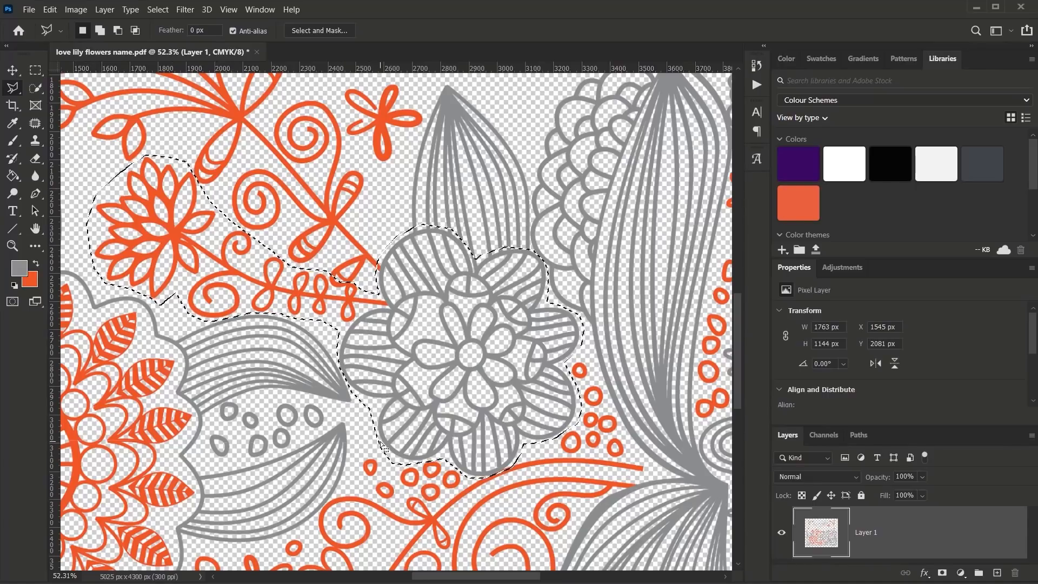
Step: Copy the selected artwork and start a new clipboard-sized document
left_click(50, 10)
left_click(77, 98)
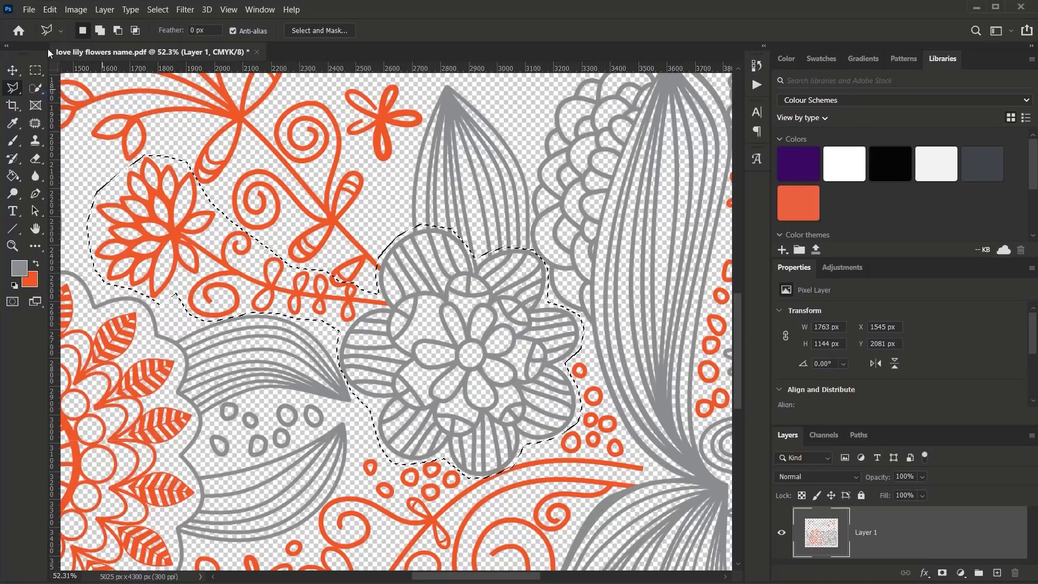
left_click(29, 9)
left_click(39, 24)
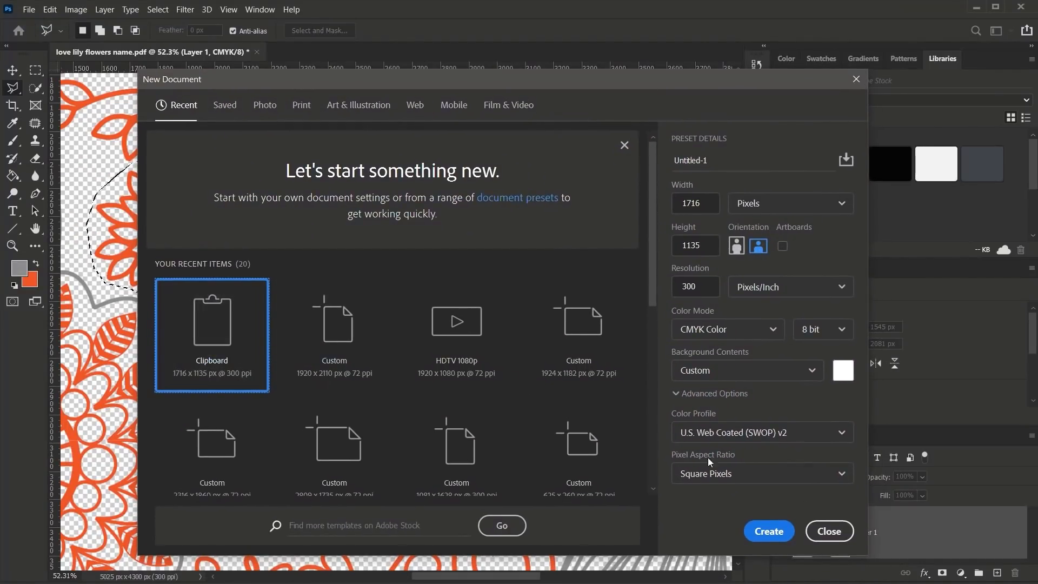
Step: Create the 1716 x 1135 px document and paste the copied flowers as a new layer
left_click(768, 533)
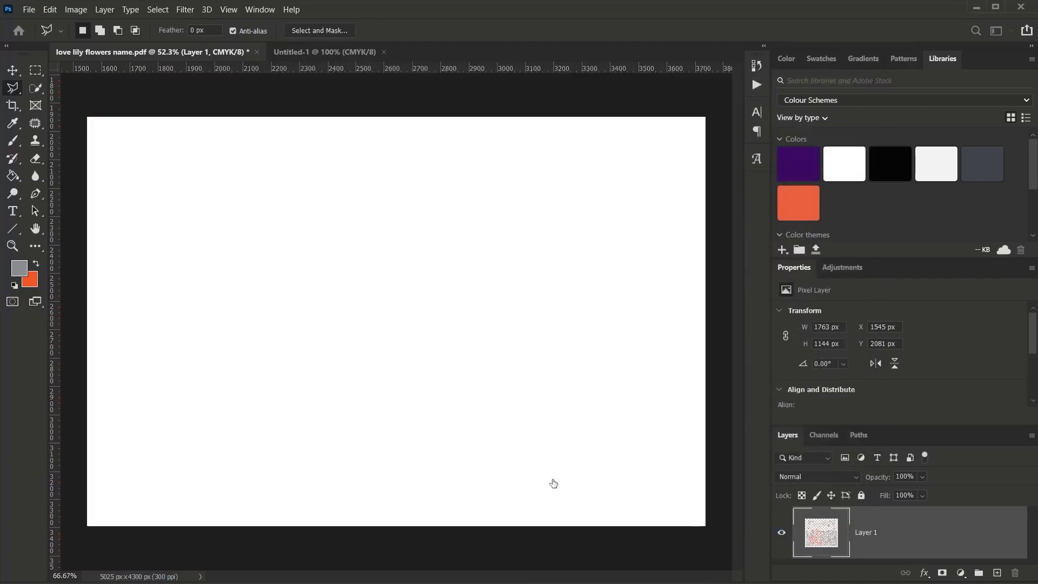
left_click(50, 9)
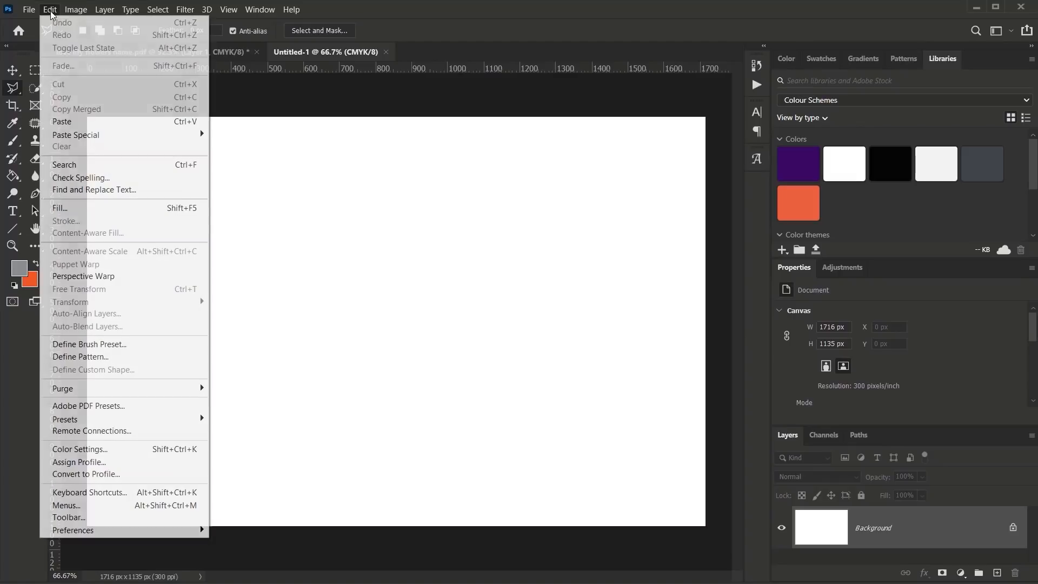
left_click(80, 121)
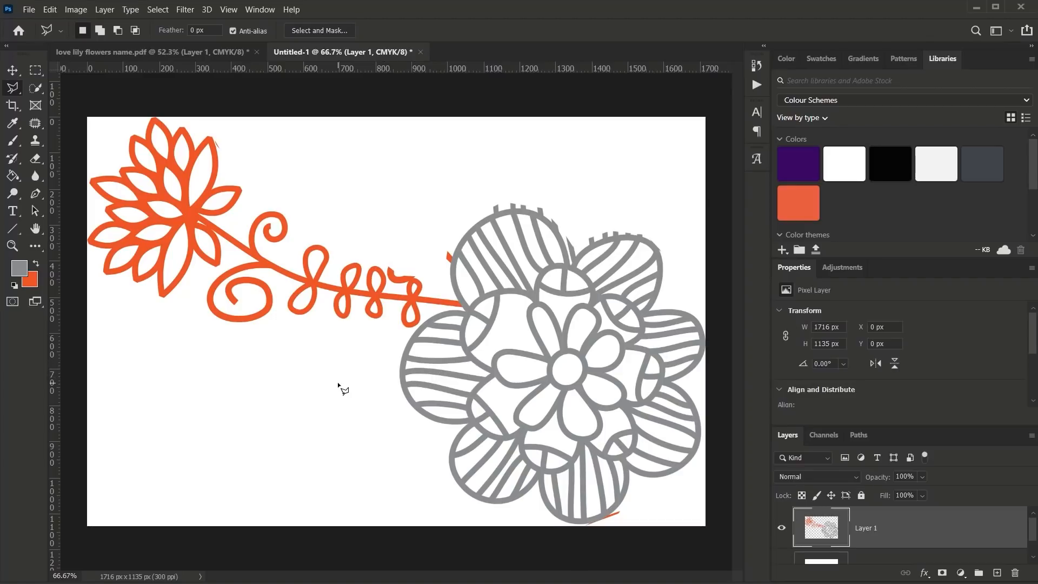
Step: Zoom and pan across the pasted artwork to inspect the orange stem and grey flower
scroll(361, 382, "up", 5)
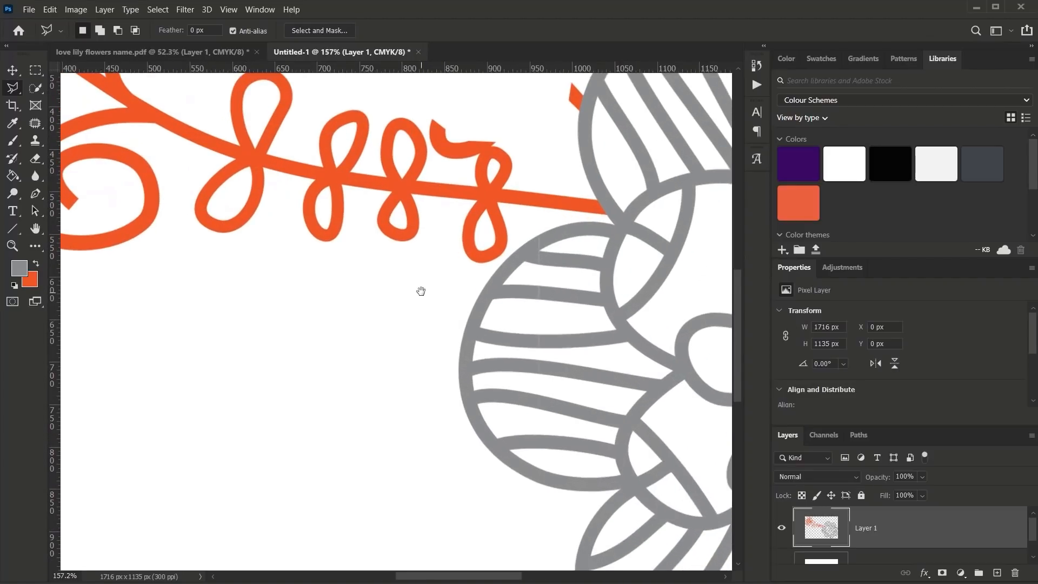
left_click_drag(419, 291, 244, 454)
left_click_drag(378, 262, 255, 377)
left_click_drag(245, 327, 313, 245)
left_click_drag(104, 304, 250, 245)
left_click_drag(90, 251, 429, 343)
left_click_drag(303, 278, 226, 316)
left_click_drag(476, 368, 274, 296)
scroll(378, 347, "down", 5)
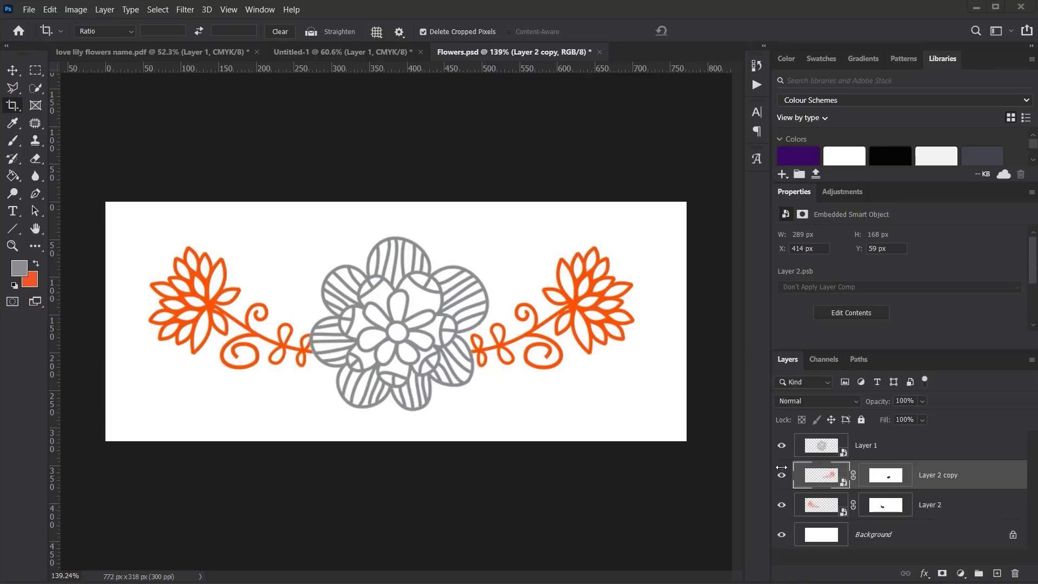
Step: Toggle Layer 1 and Layer 2 copy off and back on, leaving all flower layers visible
left_click(782, 446)
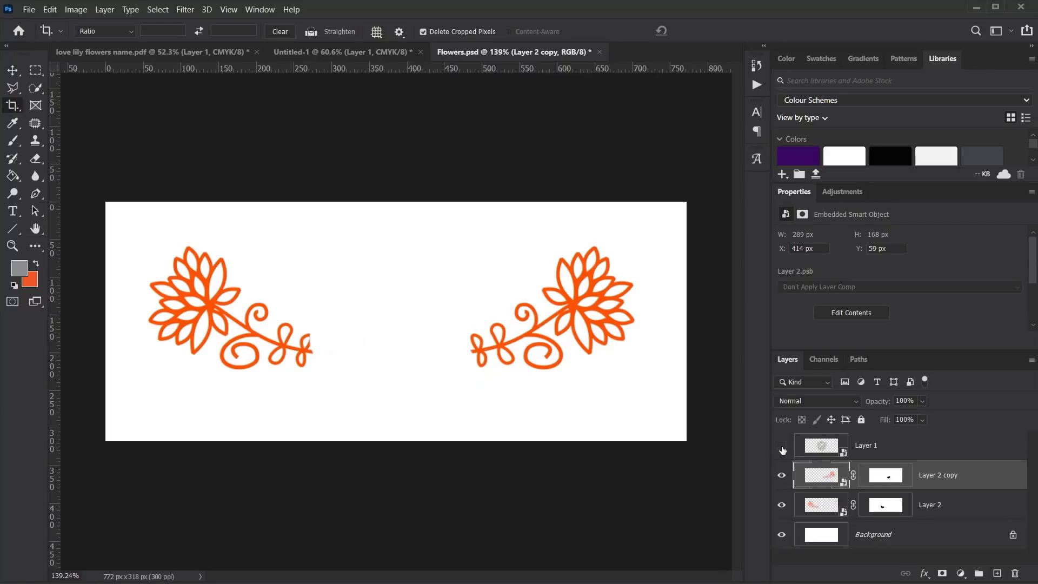
left_click(781, 448)
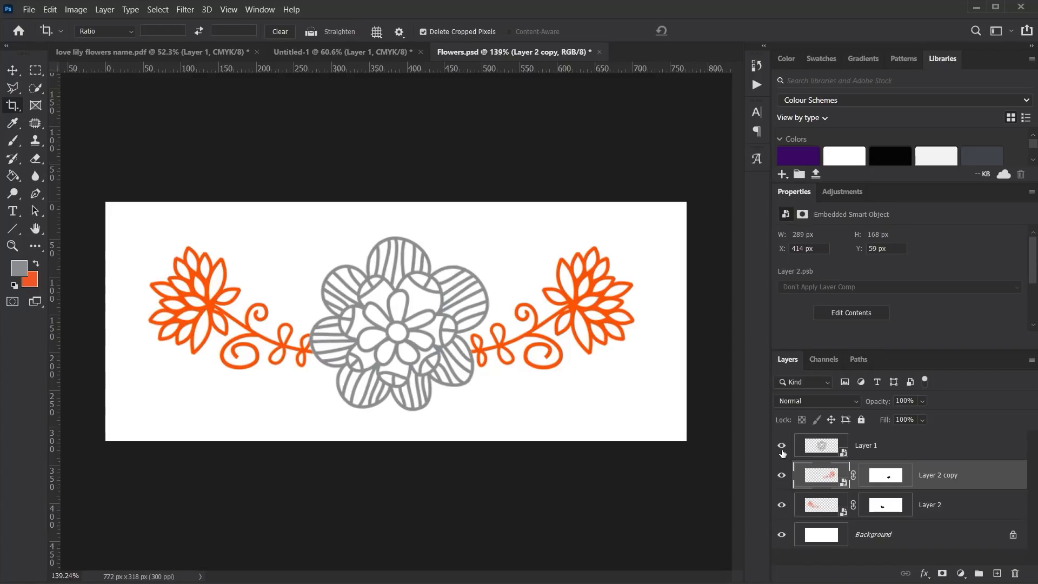
left_click(782, 446)
left_click(782, 476)
left_click(782, 476)
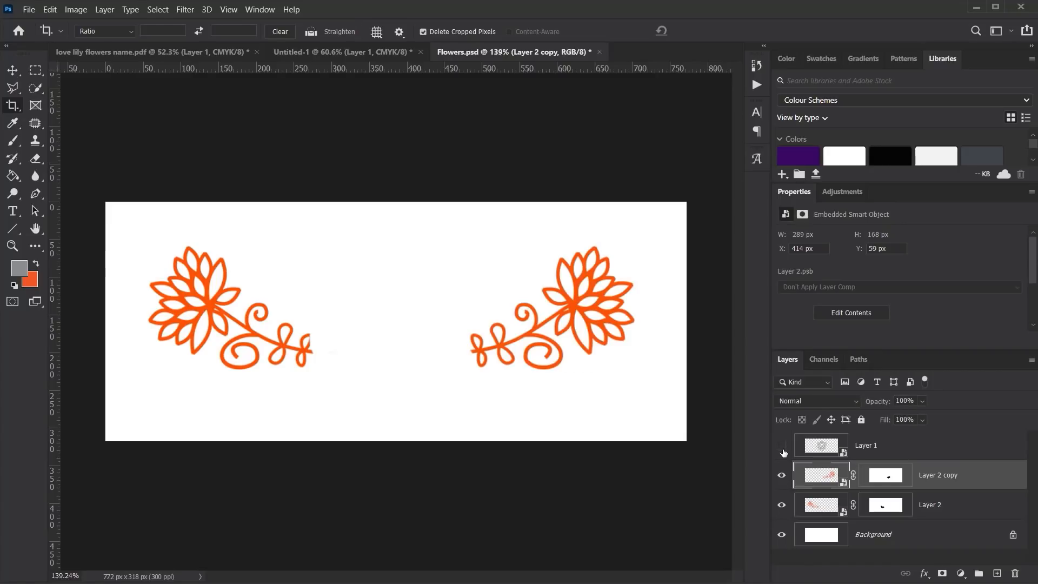
left_click(782, 446)
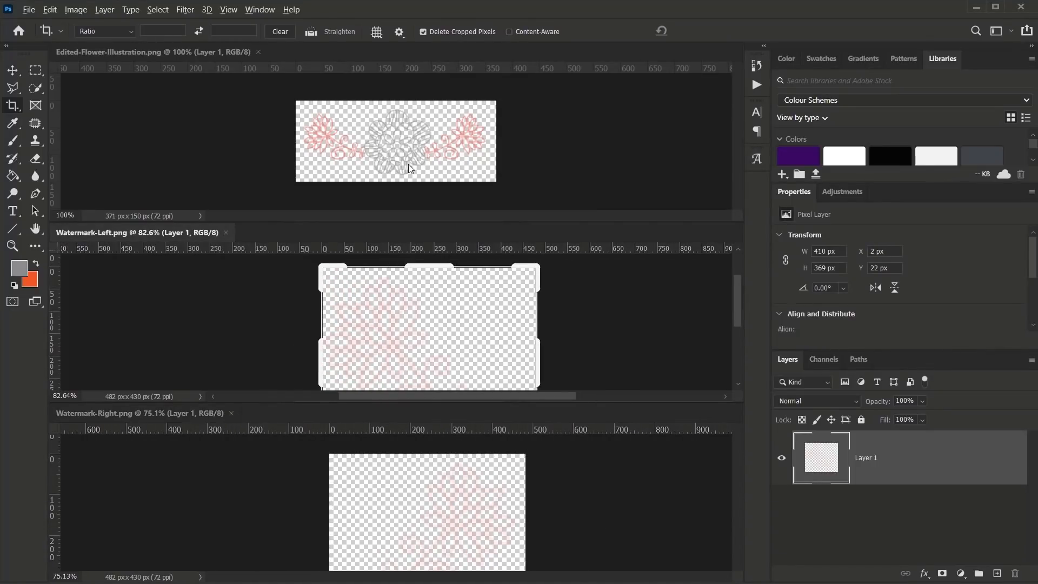
Step: Zoom into Watermark-Left.png, then make Watermark-Right.png active with the Move tool
scroll(412, 312, "up", 6)
scroll(460, 302, "up", 4)
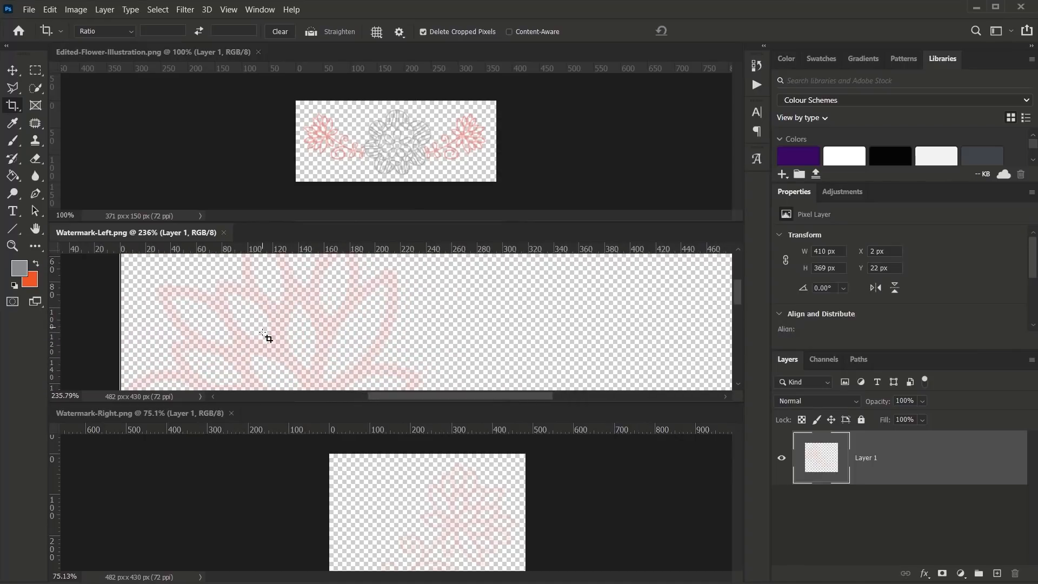
left_click(484, 494)
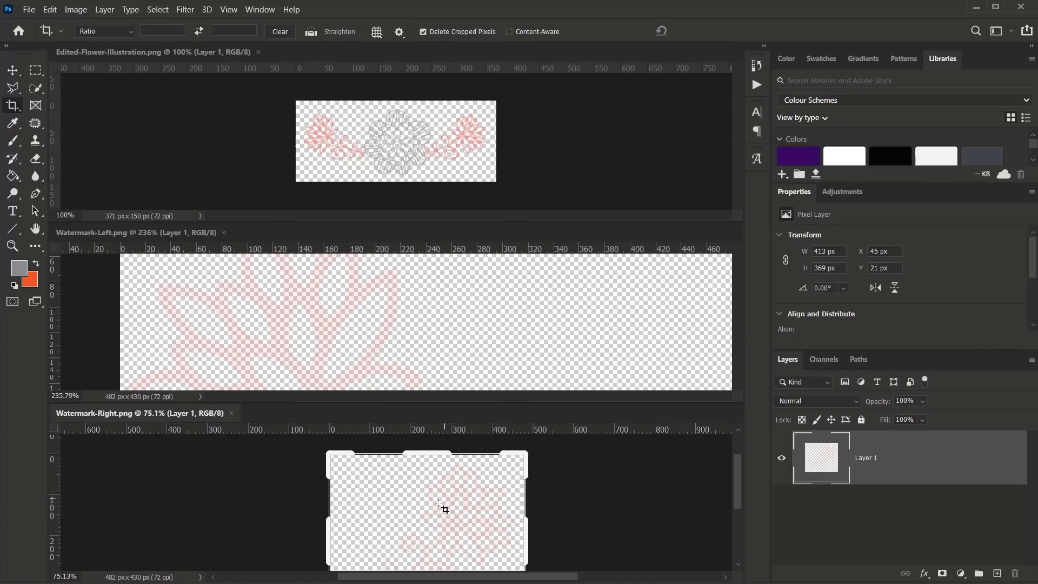
left_click(13, 76)
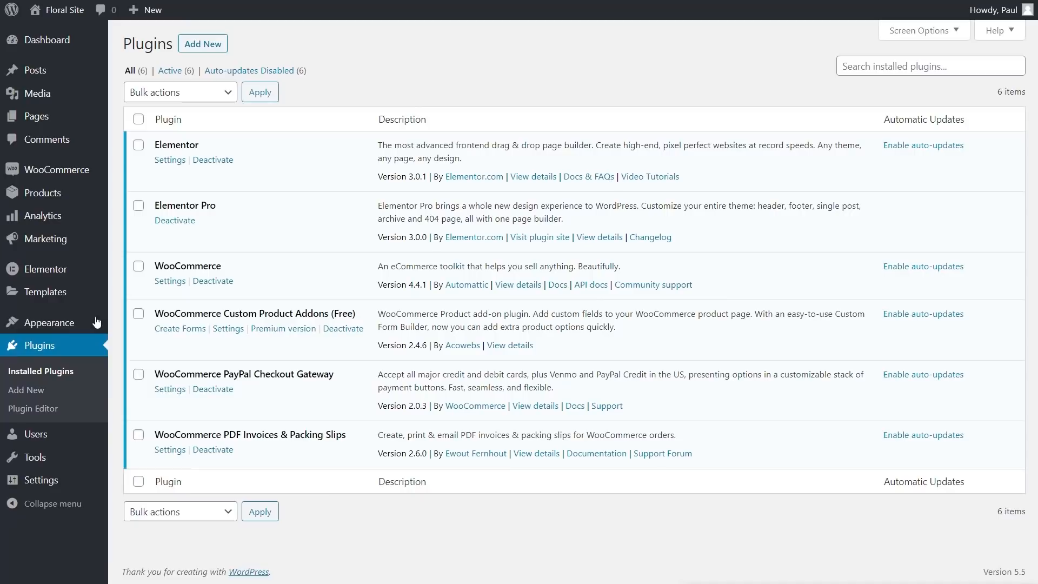
Step: Enable Disable Default Fonts in Elementor settings, save, and go to Templates > Theme Builder
mouse_move(62, 275)
left_click(124, 272)
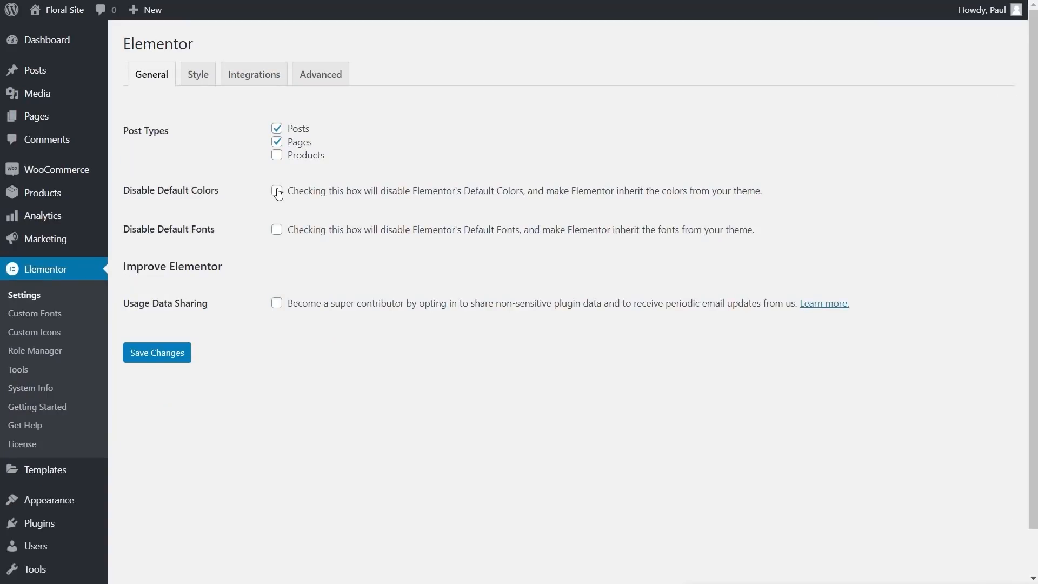
left_click(276, 229)
left_click(169, 357)
mouse_move(27, 471)
left_click(131, 509)
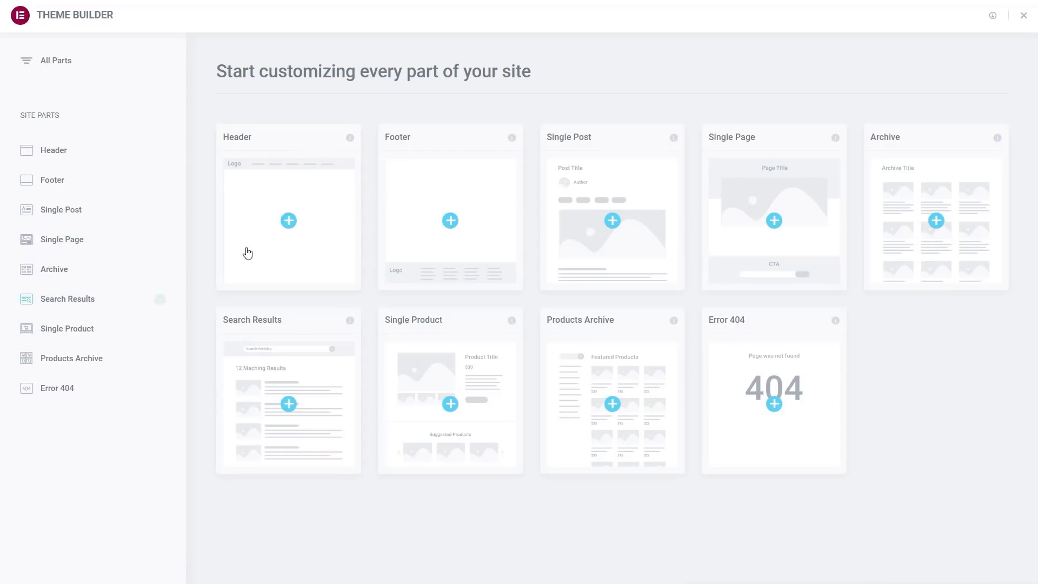
Step: Create a new header template from the Header card and close the template library to start blank
left_click(301, 238)
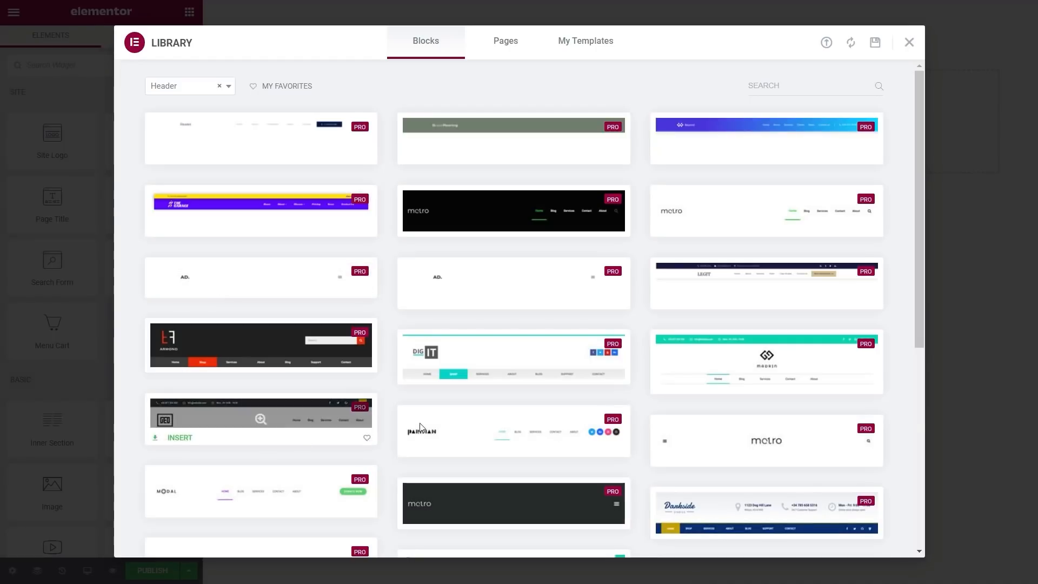
left_click(908, 43)
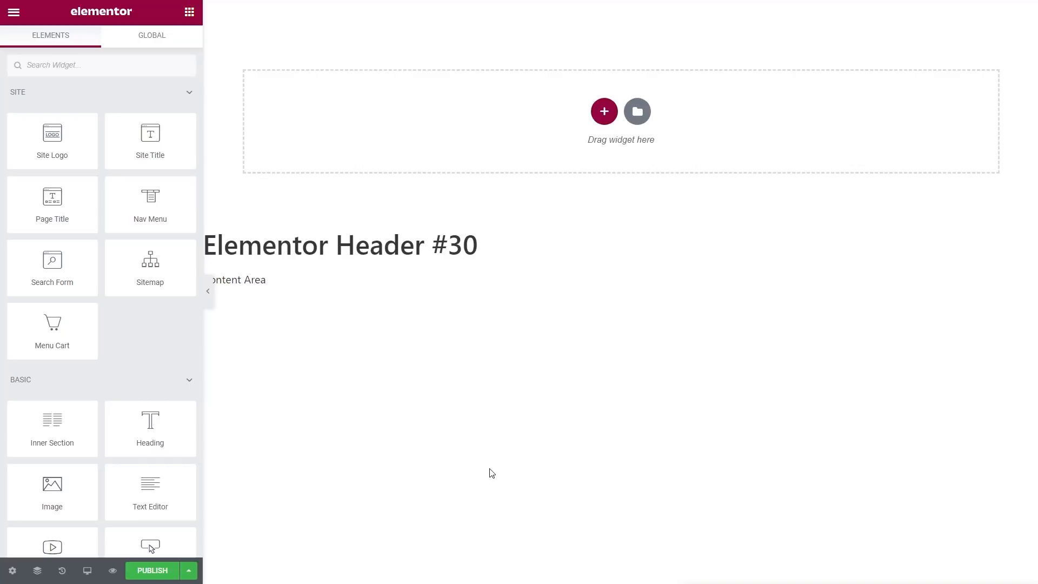
Step: Add a two-column section followed by two one-column sections to Elementor Header #30
left_click(603, 111)
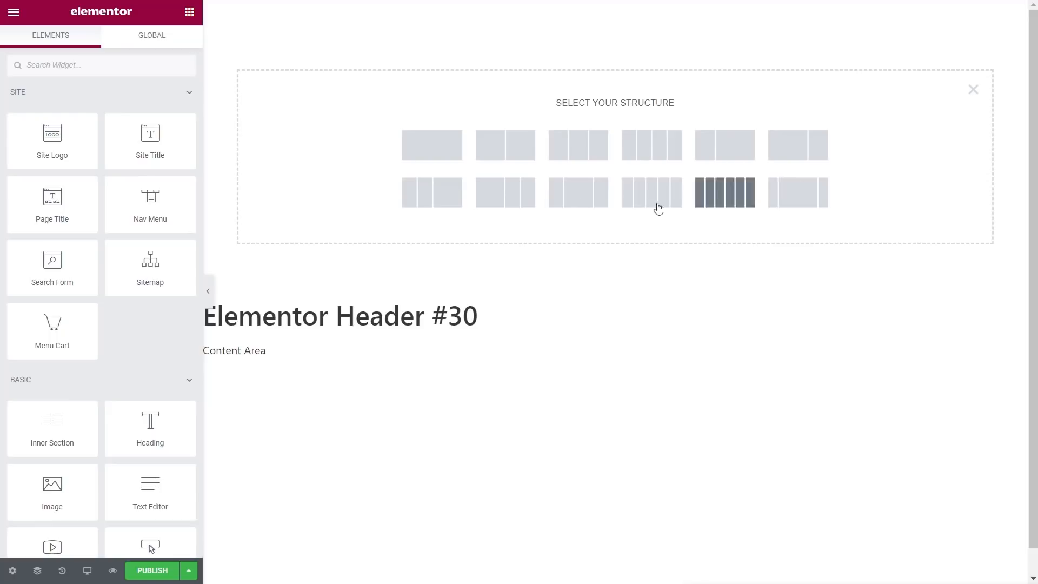
left_click(496, 157)
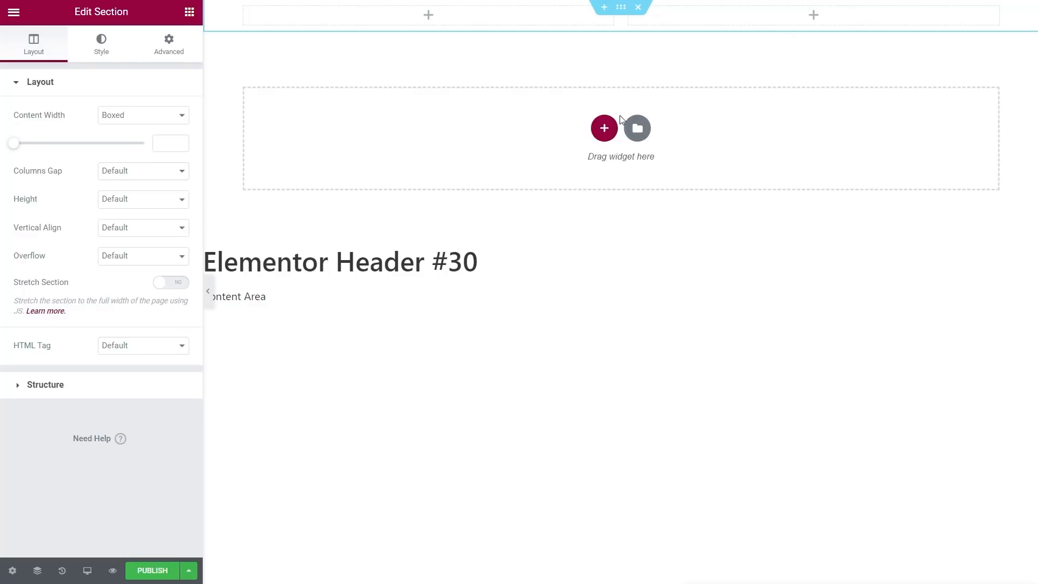
left_click(604, 128)
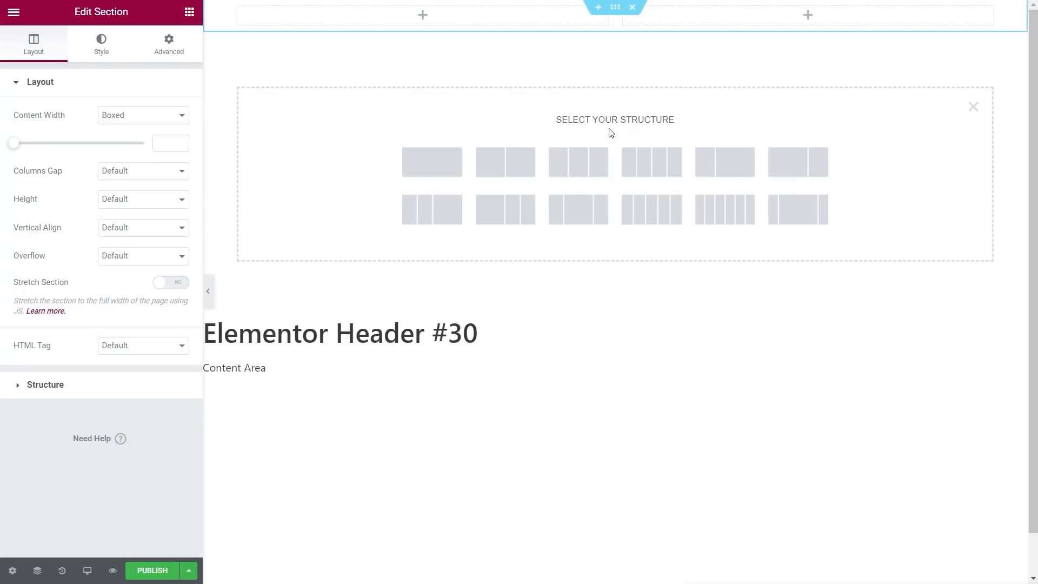
left_click(445, 173)
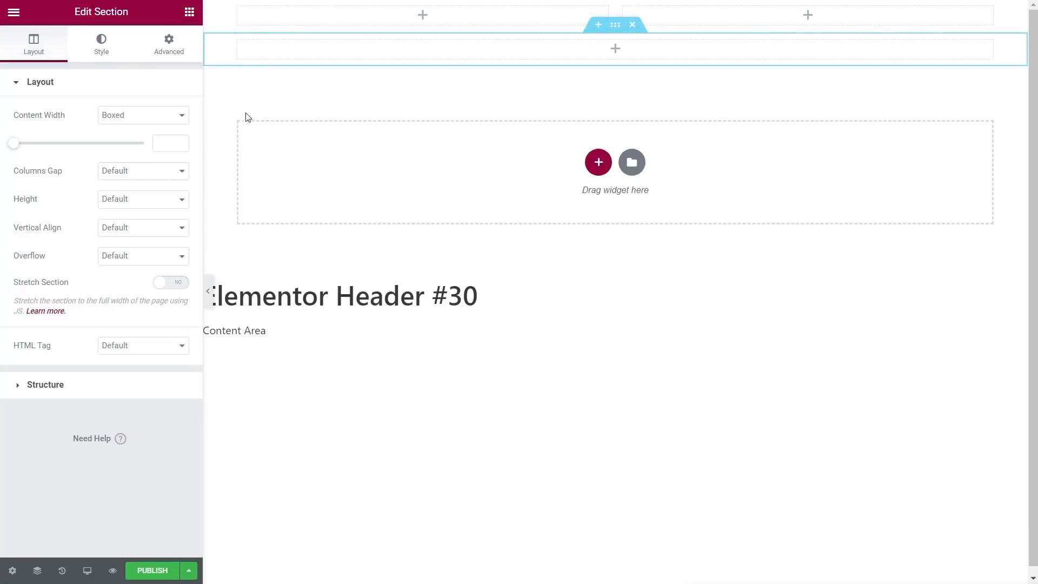
left_click(599, 167)
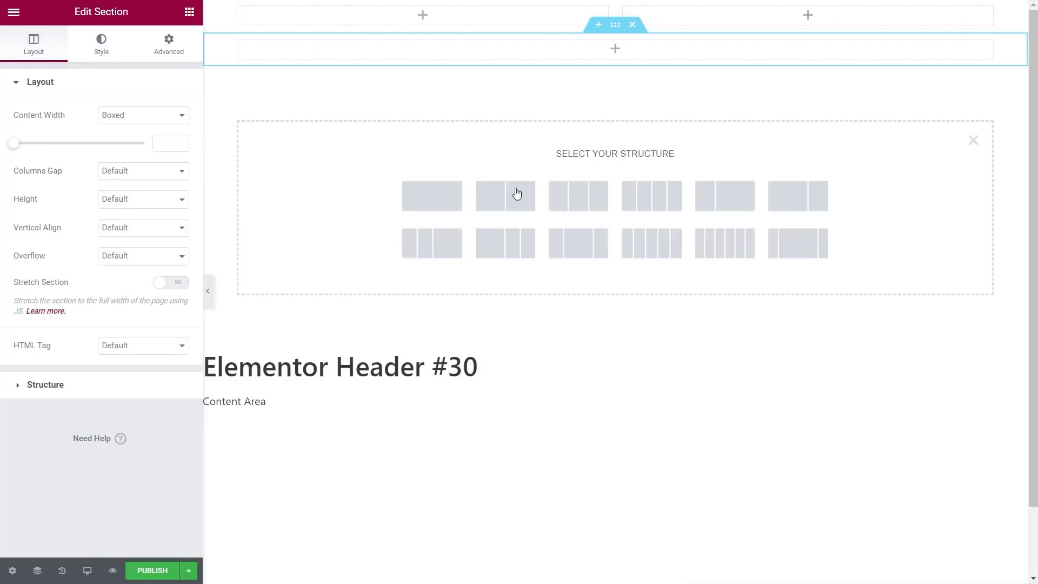
left_click(442, 202)
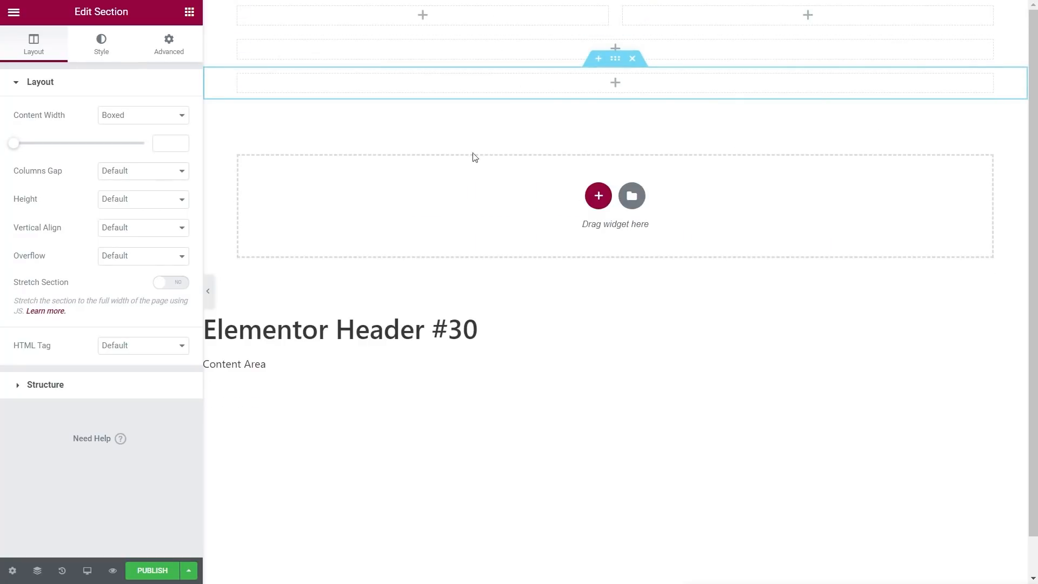
left_click(534, 56)
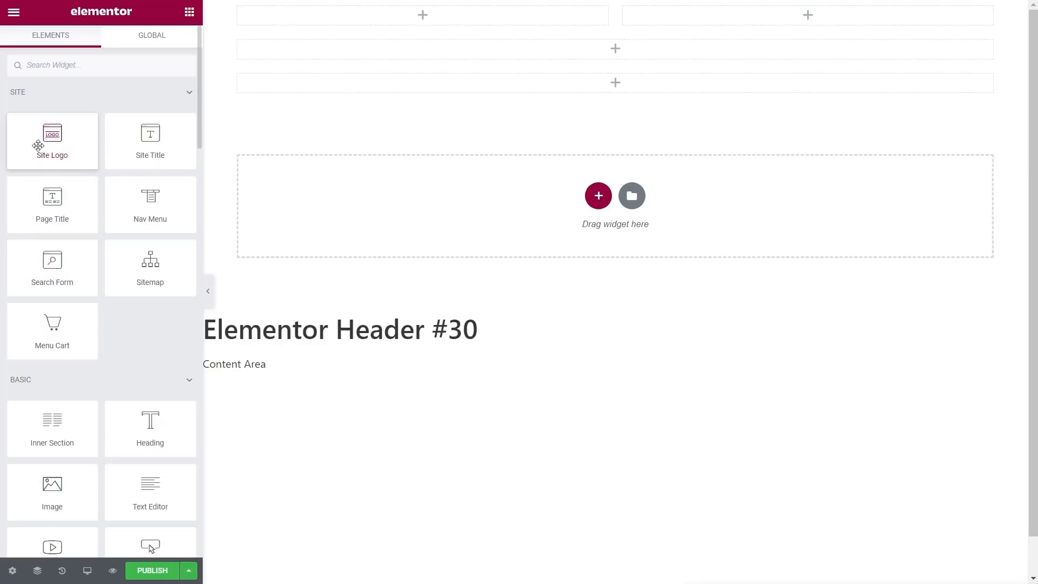
Step: Place the Site Logo in the second row and a centre-aligned Nav Menu in the third
left_click_drag(39, 144, 609, 43)
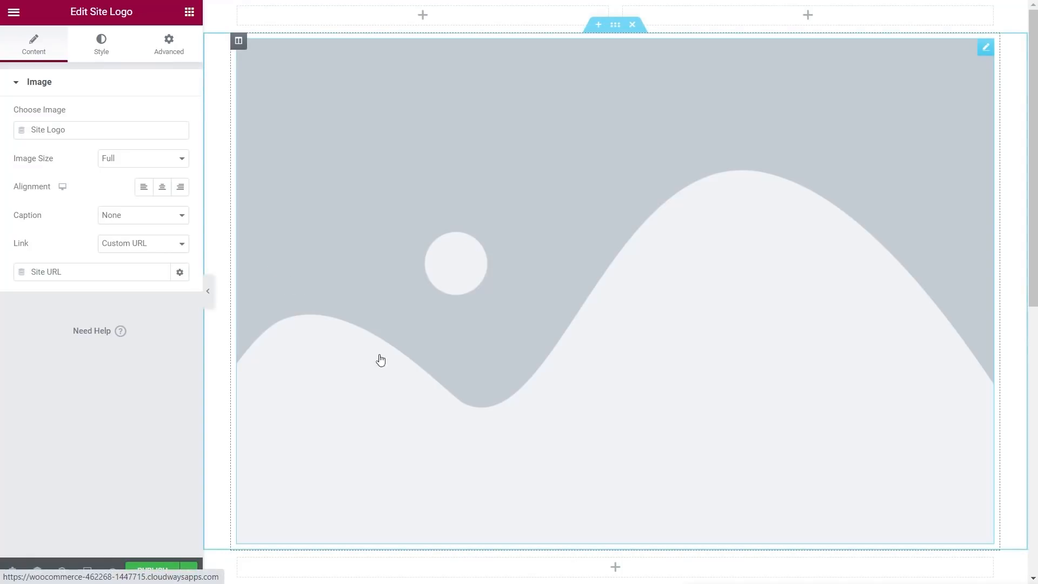
scroll(315, 383, "down", 4)
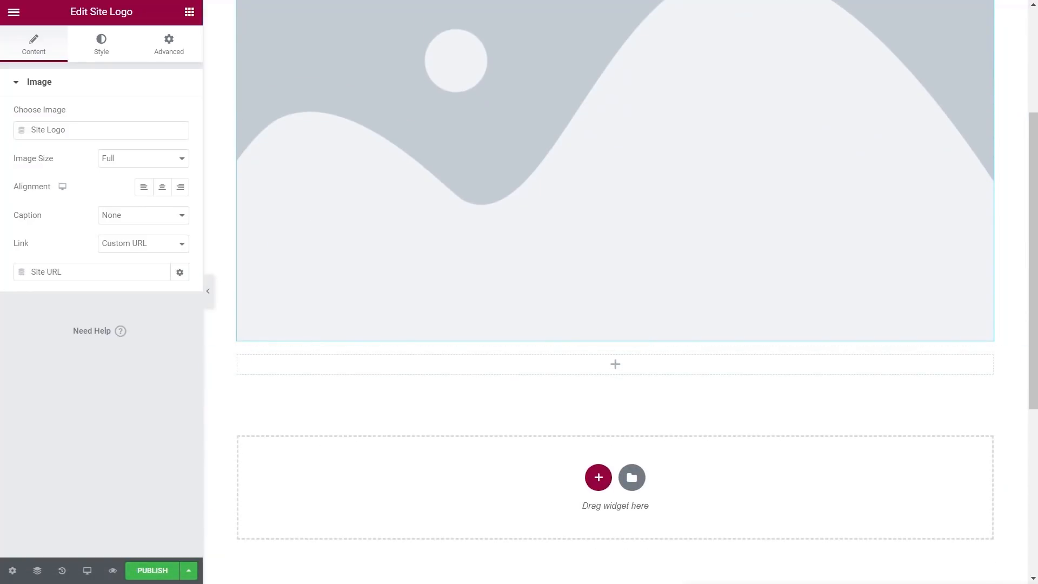
left_click(189, 12)
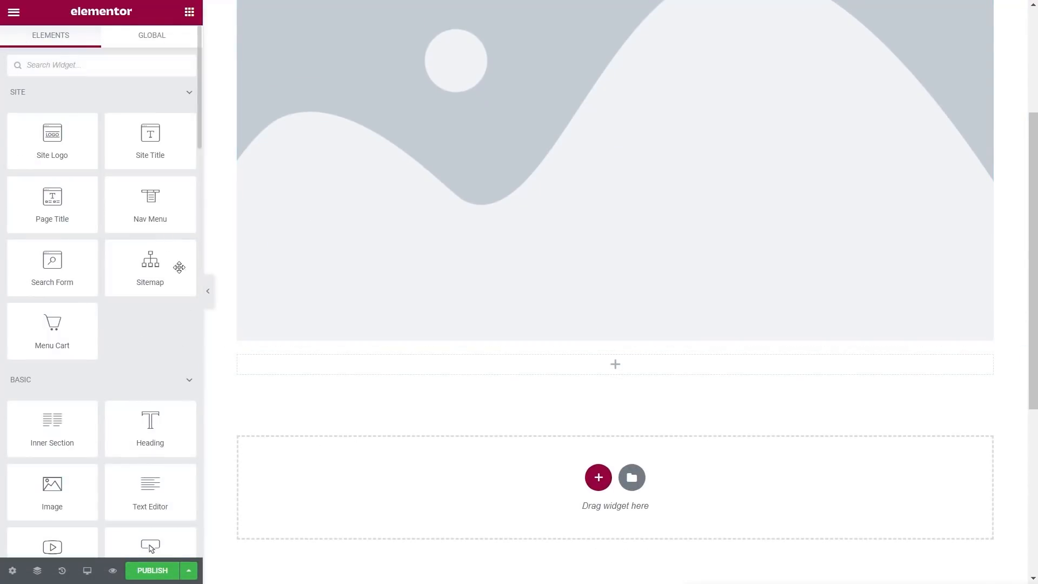
left_click_drag(155, 211, 464, 375)
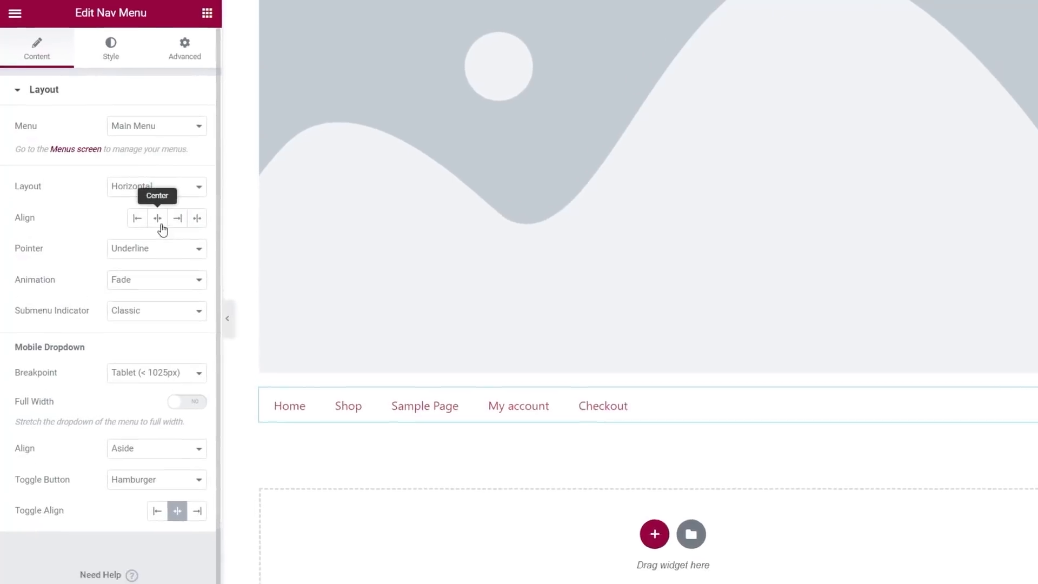
left_click(160, 226)
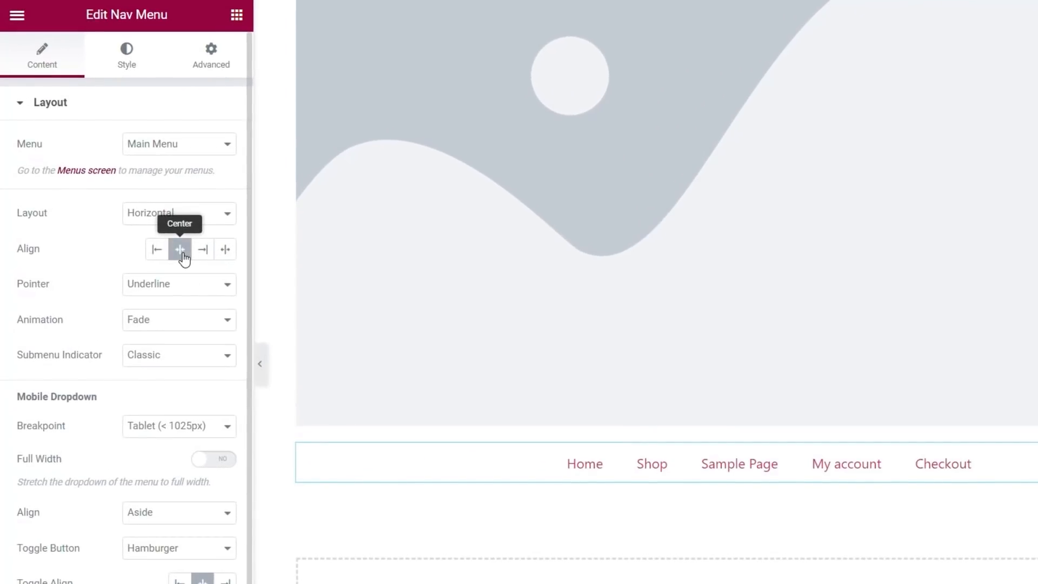
scroll(433, 432, "up", 4)
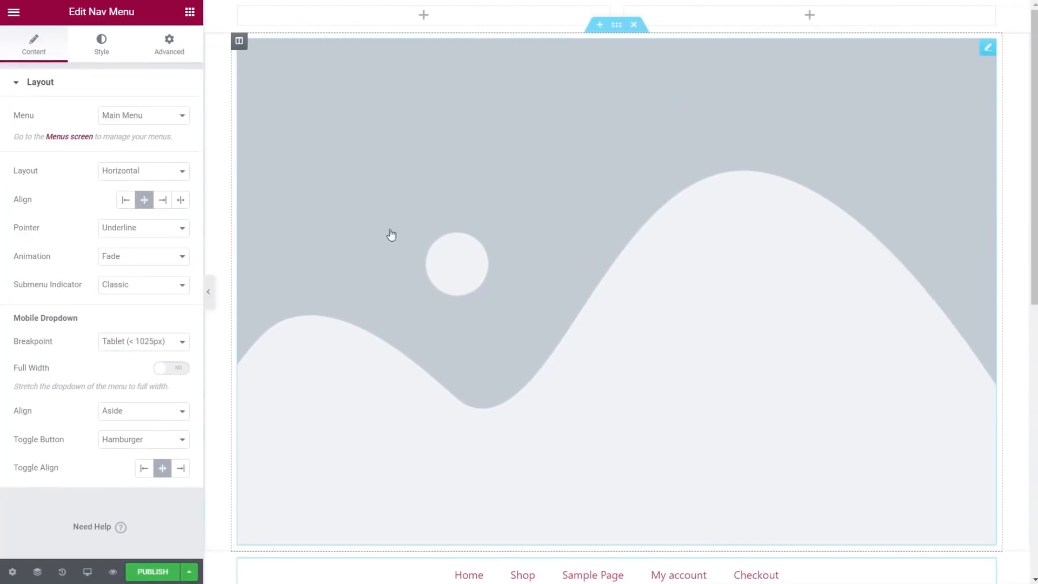
left_click(189, 11)
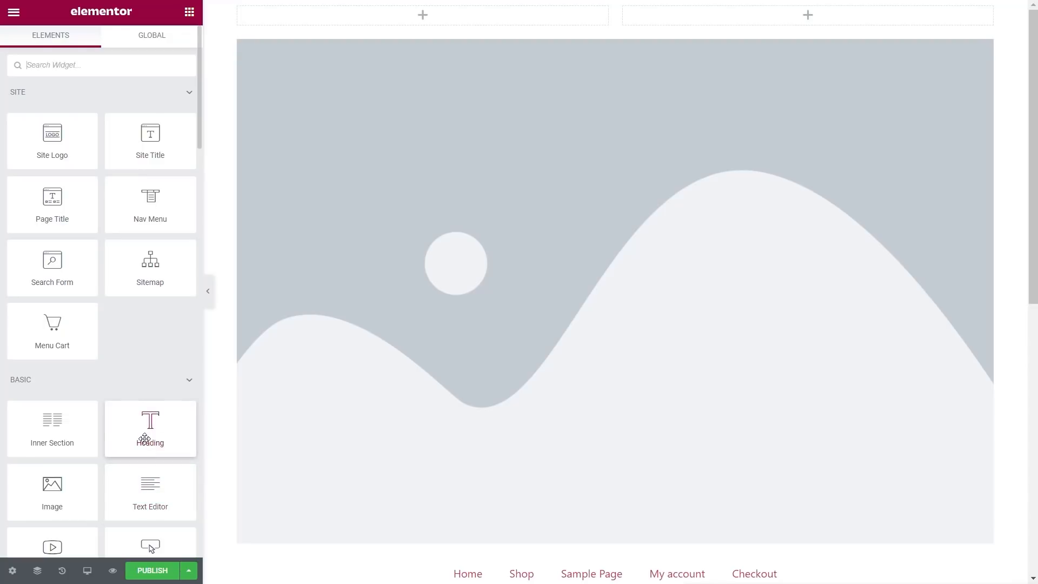
Step: Drop a Heading widget into the top-left column and set its HTML tag to H6
left_click_drag(139, 433, 346, 22)
left_click(139, 291)
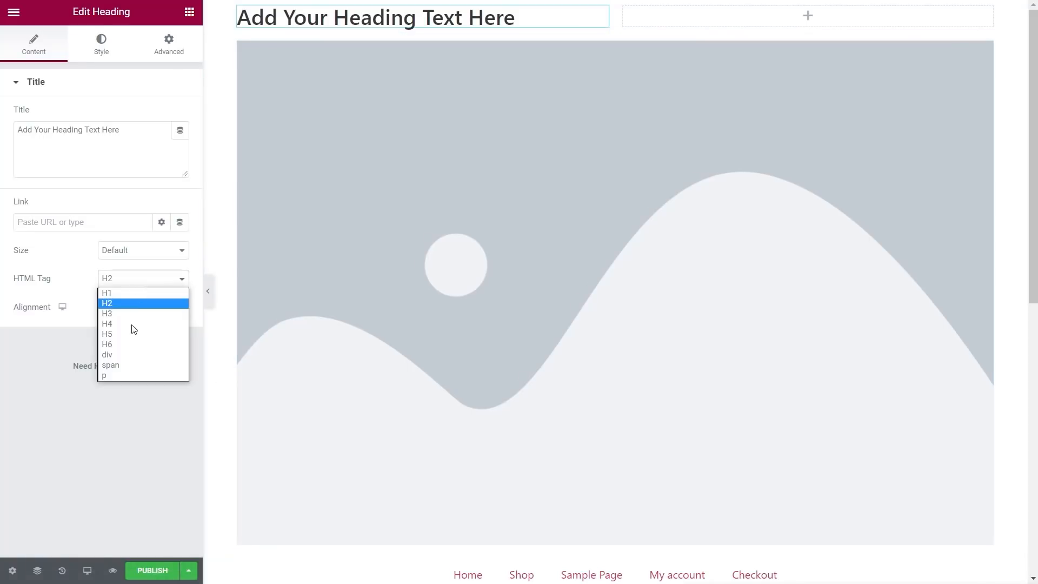
left_click(129, 350)
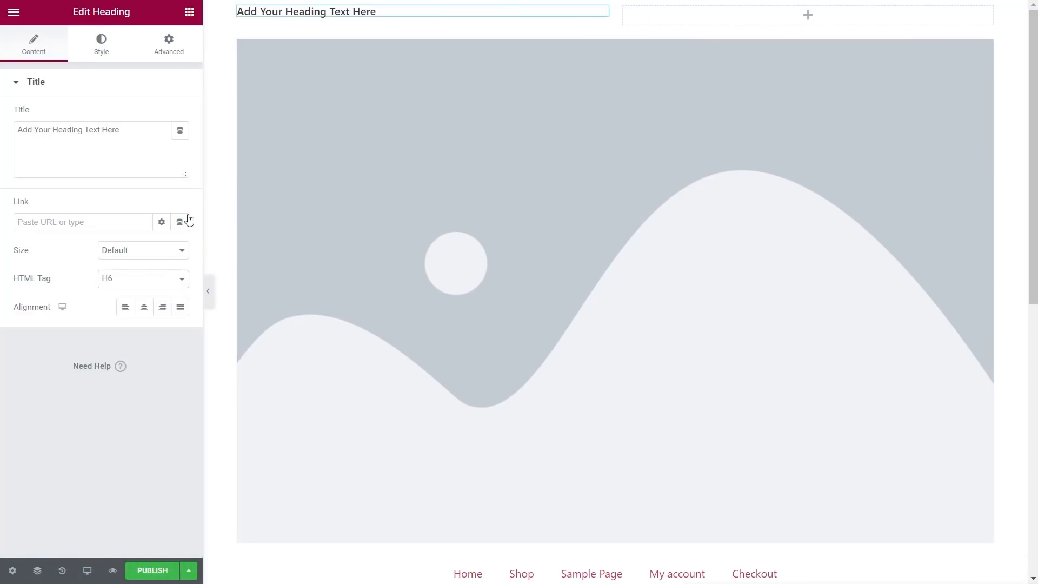
left_click(125, 315)
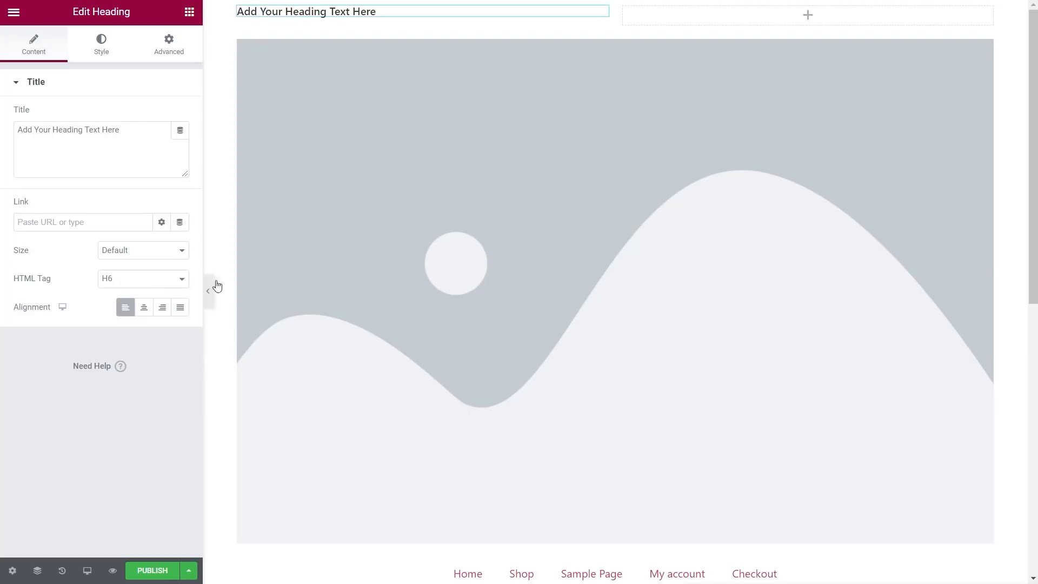
left_click(776, 21)
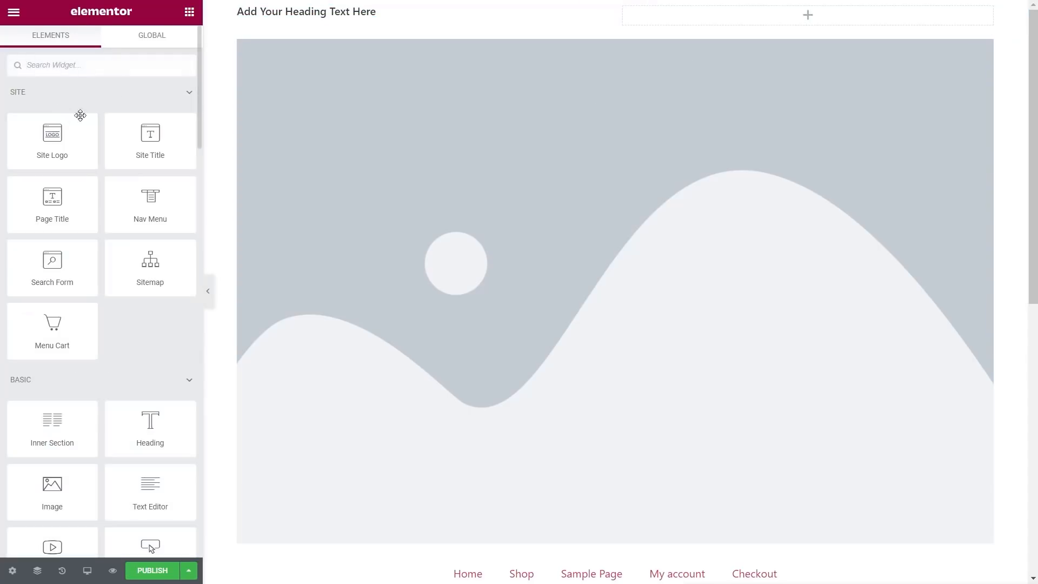
type("social")
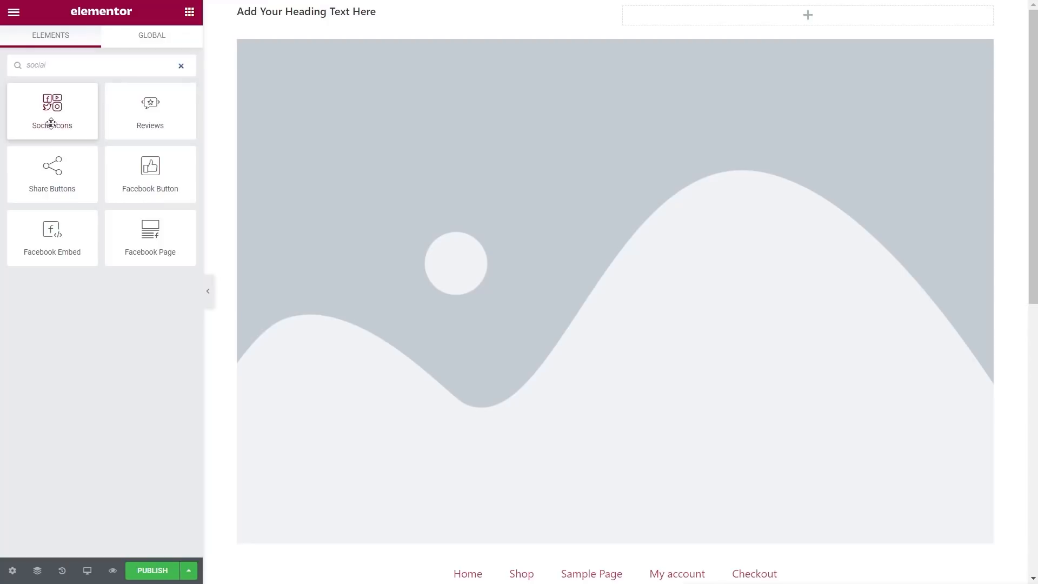
left_click_drag(51, 124, 769, 19)
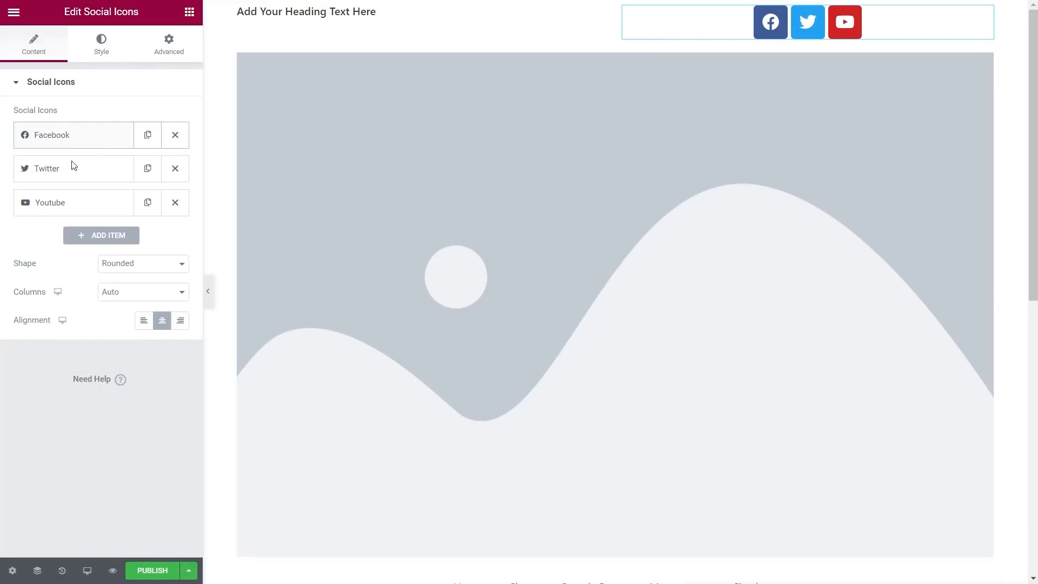
left_click(180, 321)
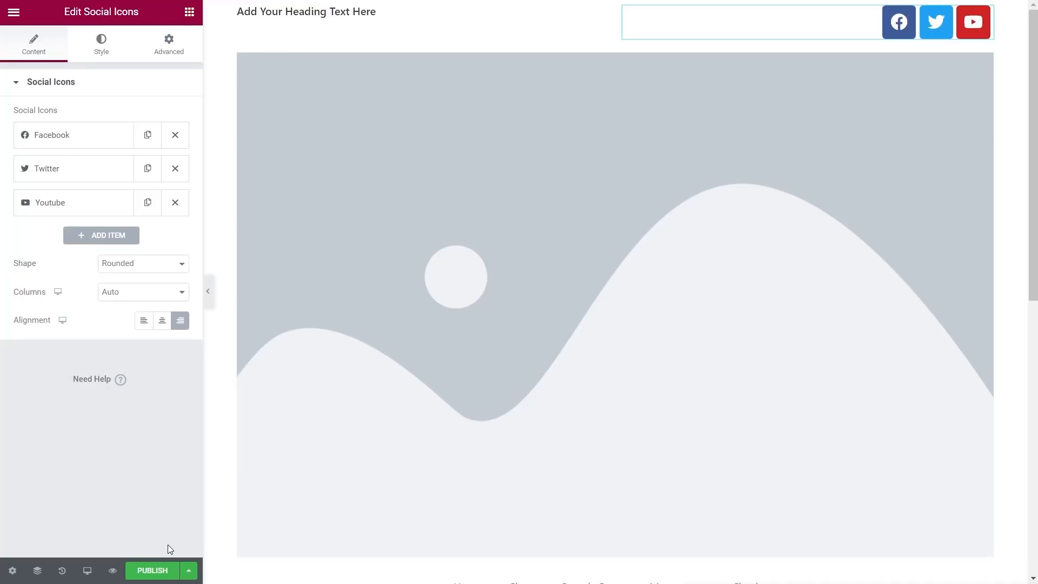
Step: Open the header template's Publish settings and add an Entire Site display condition
left_click(153, 570)
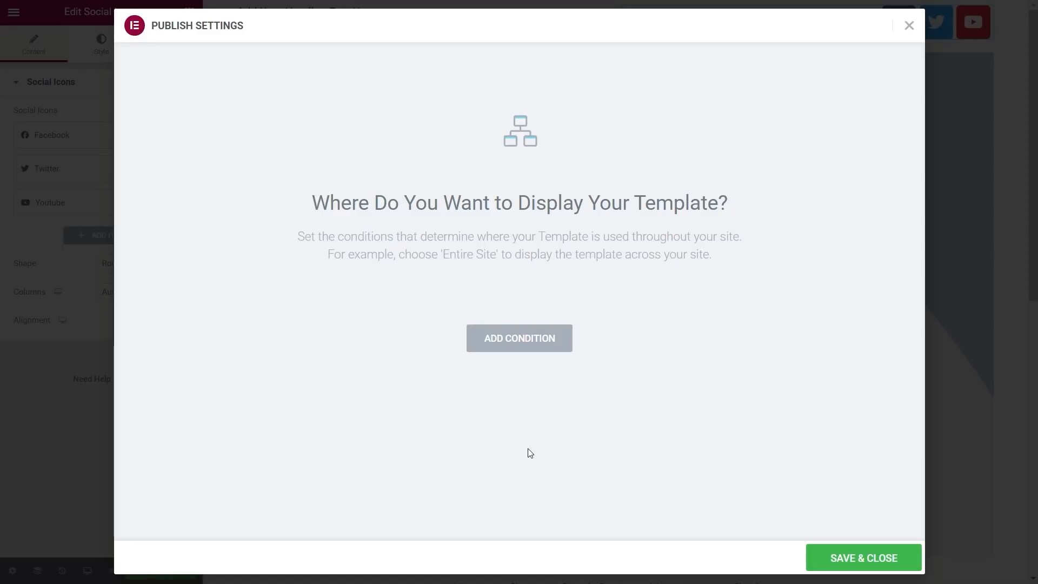
left_click(519, 338)
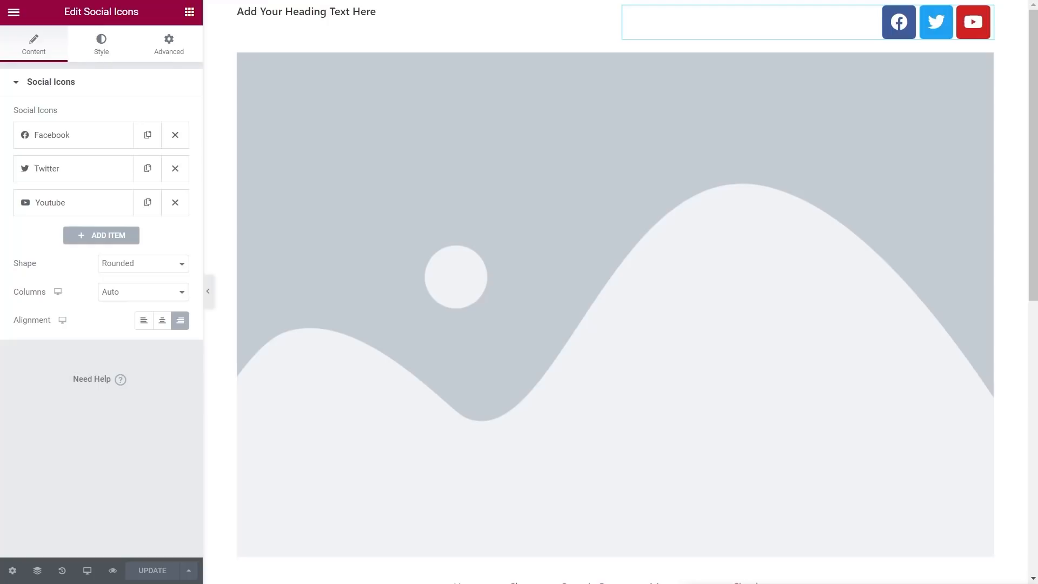
Step: Set the 'love, lily floral design studio' image as the site logo in Site Identity, save, and return to the header
left_click(14, 12)
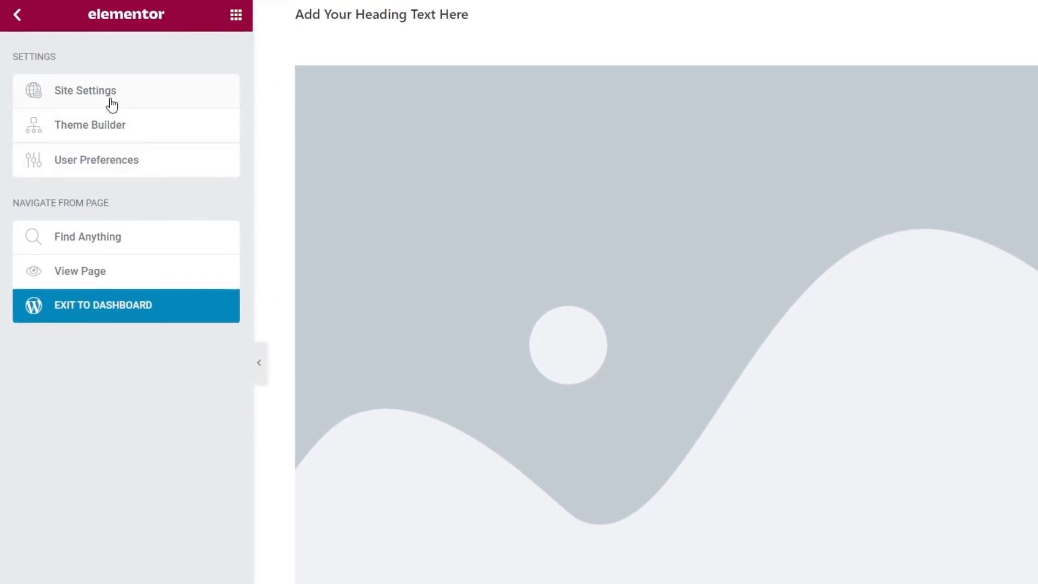
left_click(102, 96)
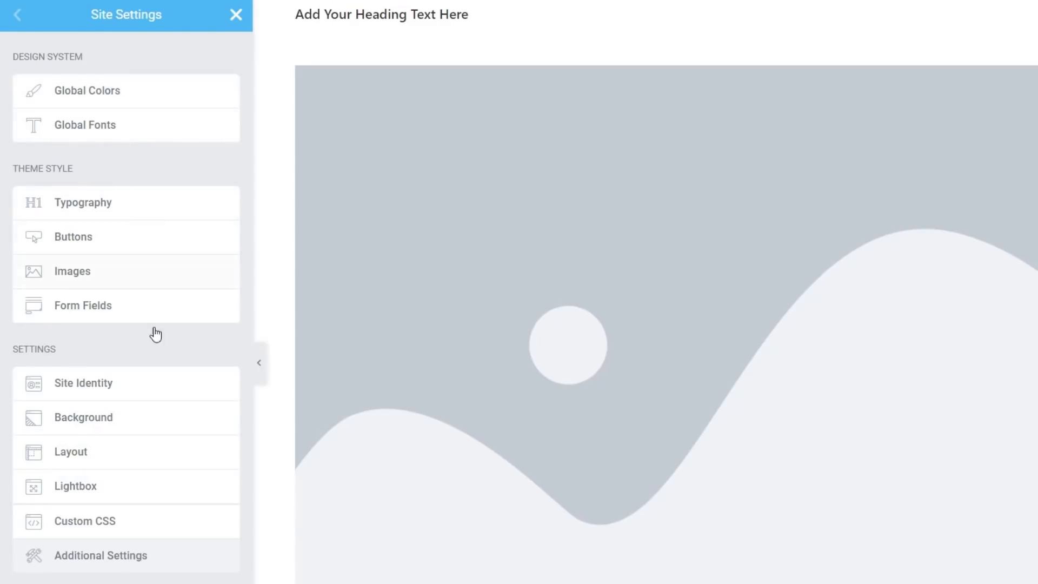
left_click(107, 386)
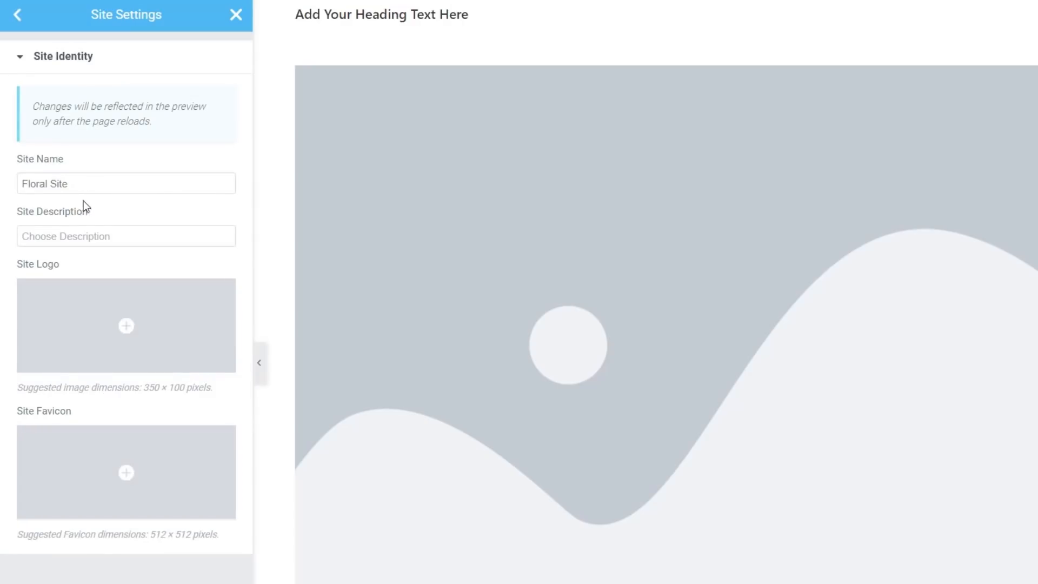
mouse_move(89, 332)
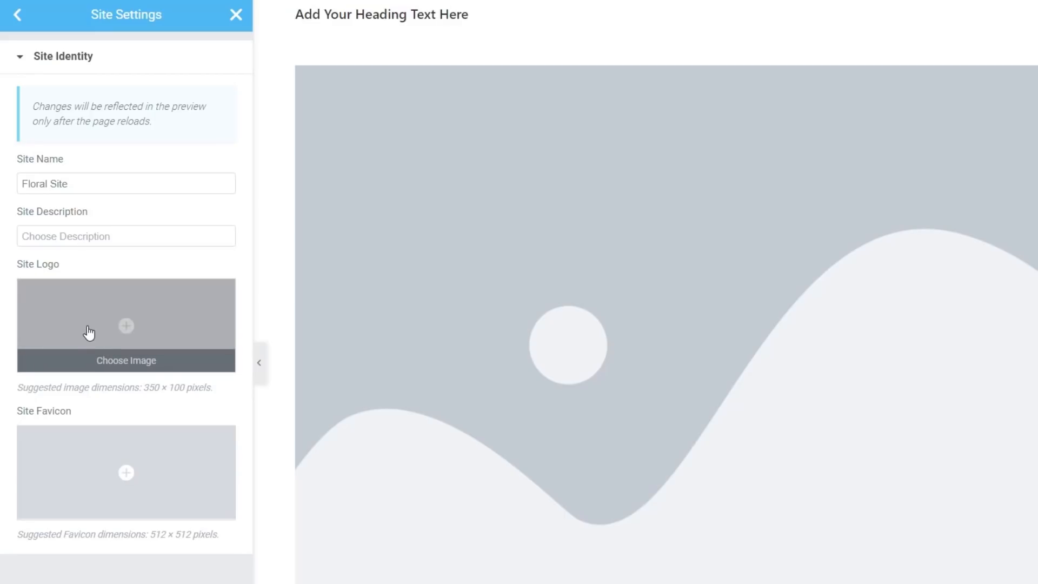
left_click(125, 329)
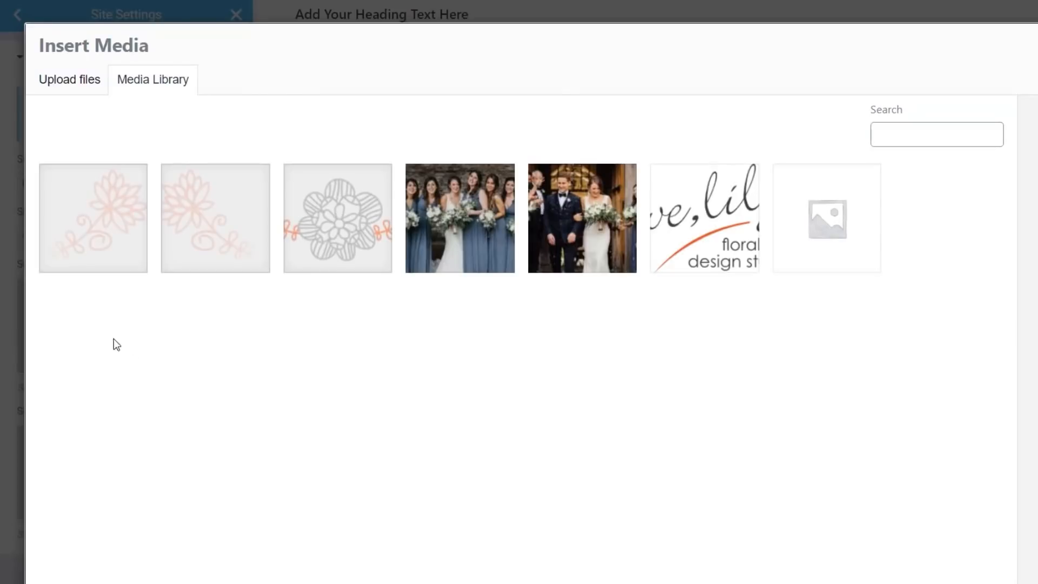
left_click(674, 228)
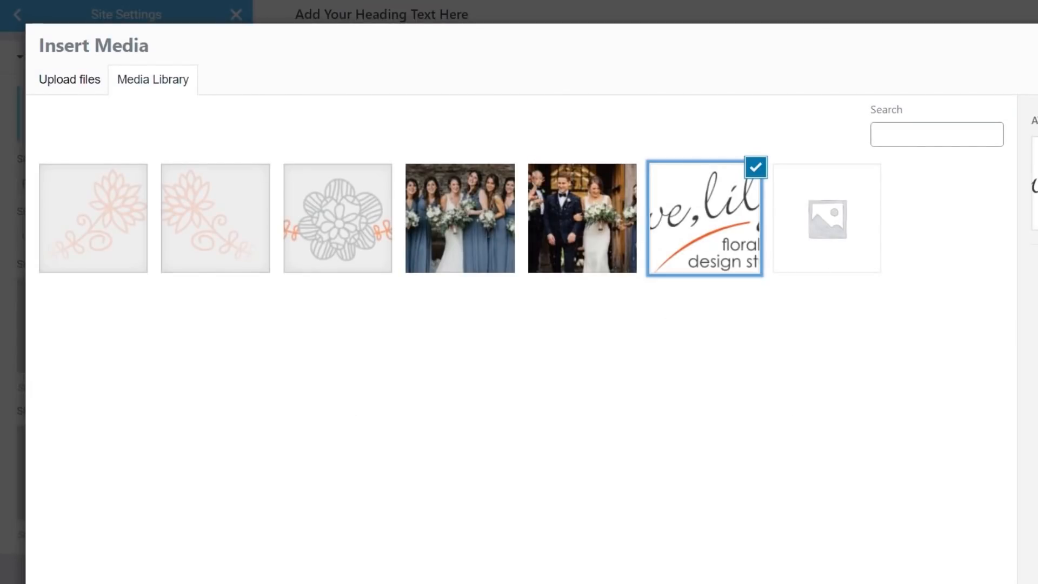
left_click(965, 558)
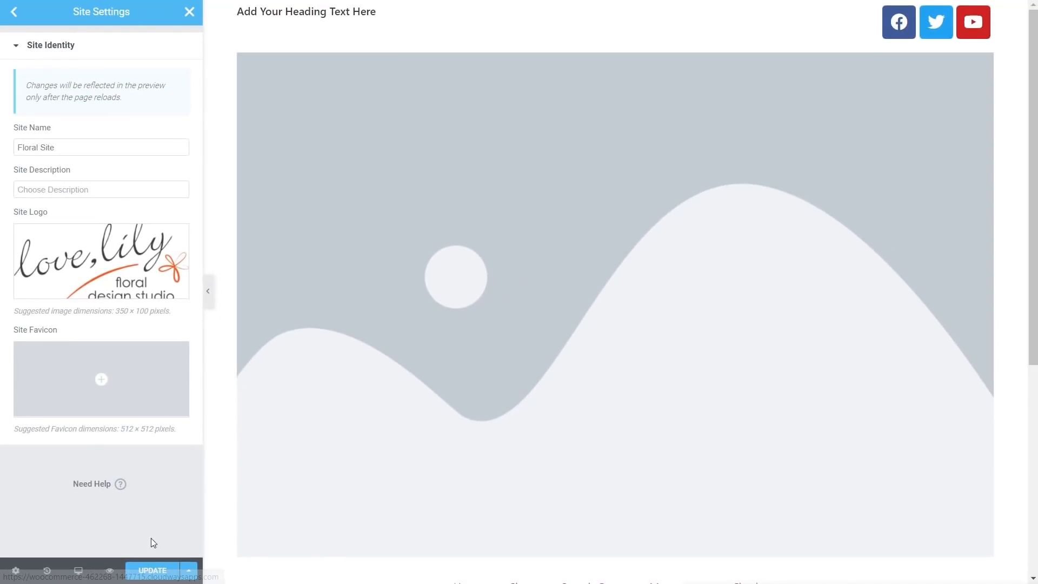
left_click(153, 564)
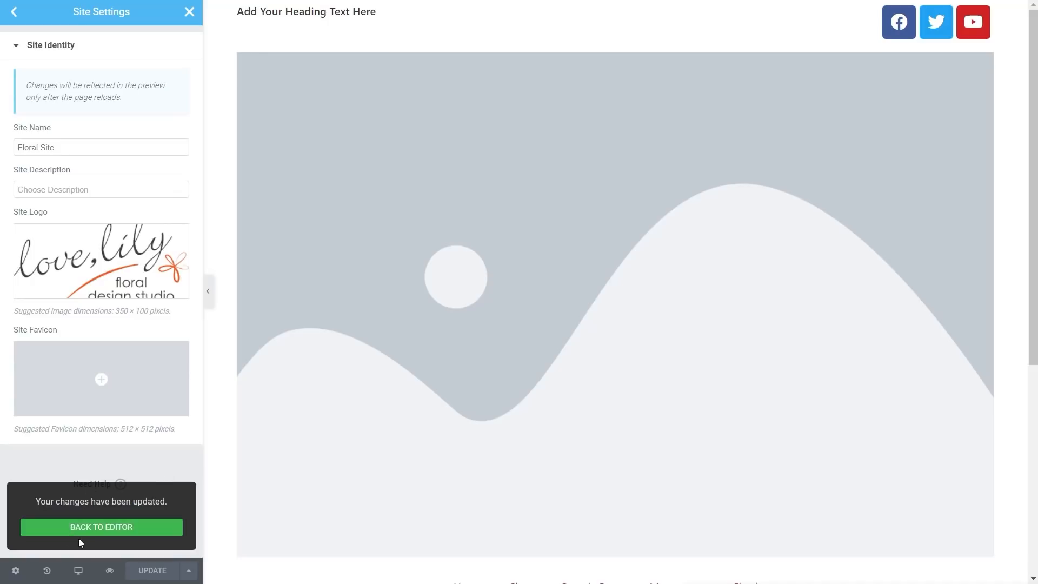
left_click(103, 534)
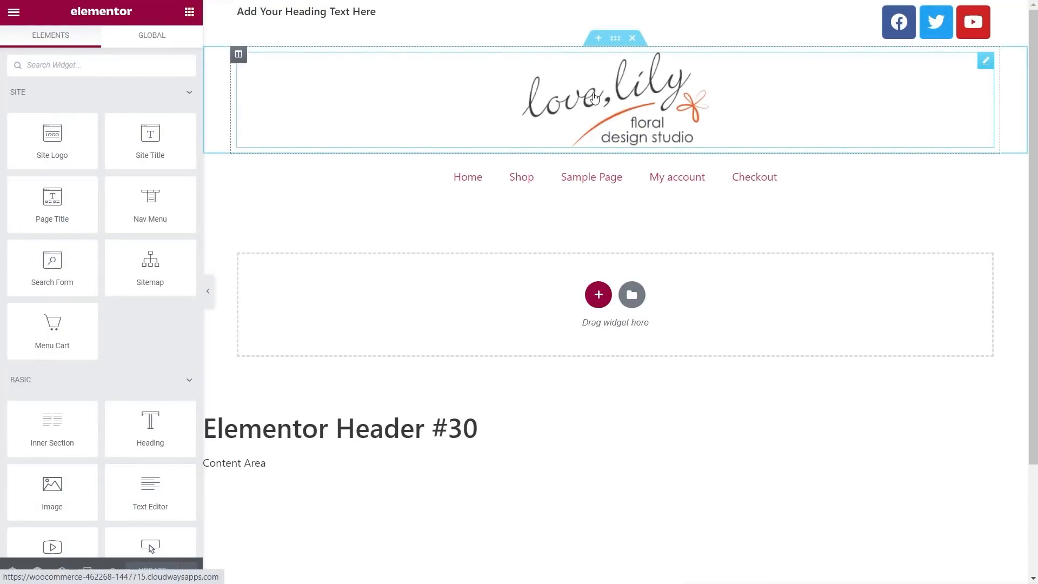
Step: Set the Site Logo widget's Max Width to 180 px in its Style settings
left_click(612, 104)
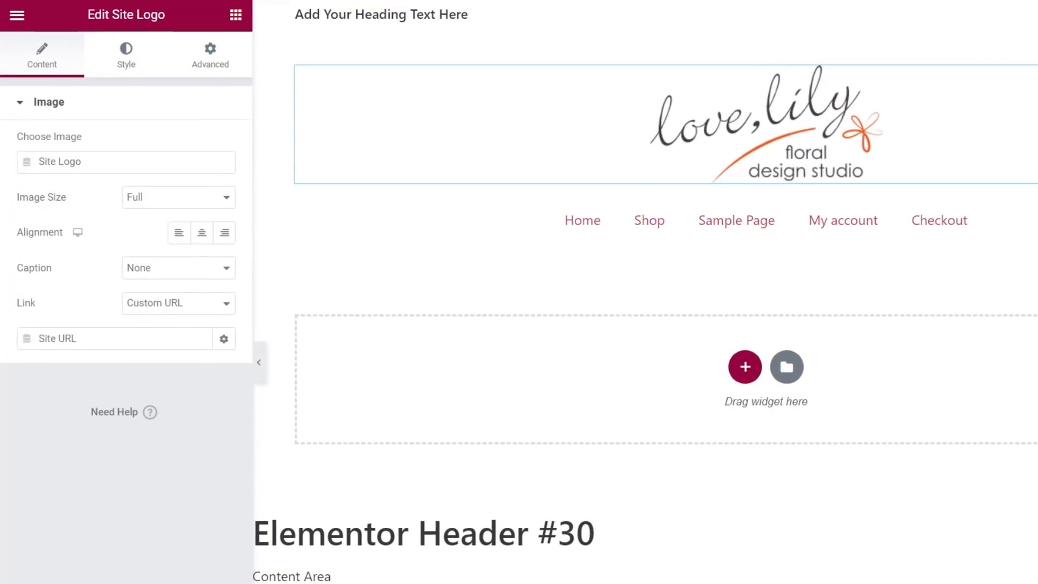
left_click(127, 58)
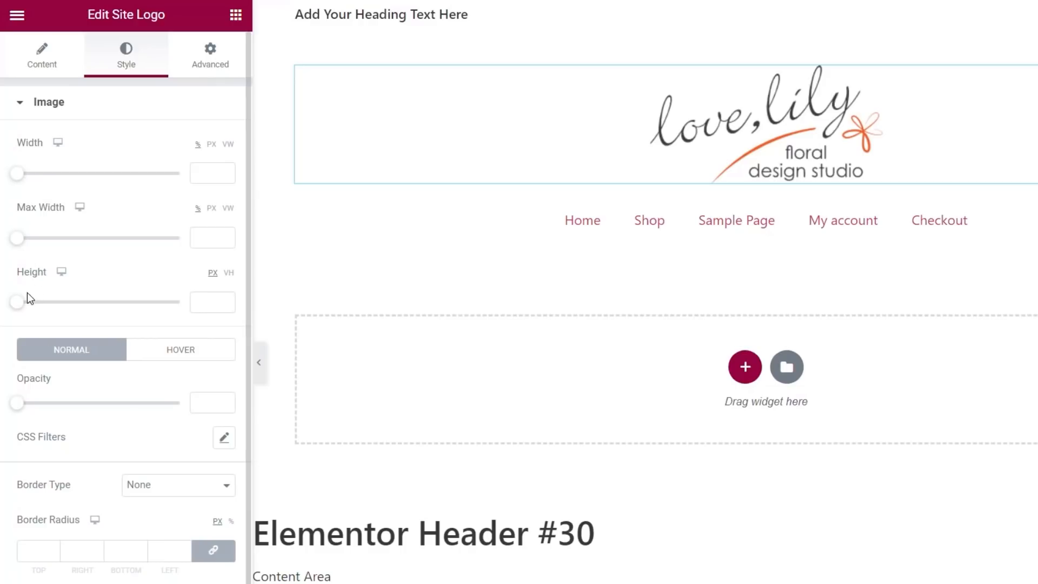
left_click_drag(23, 244, 74, 246)
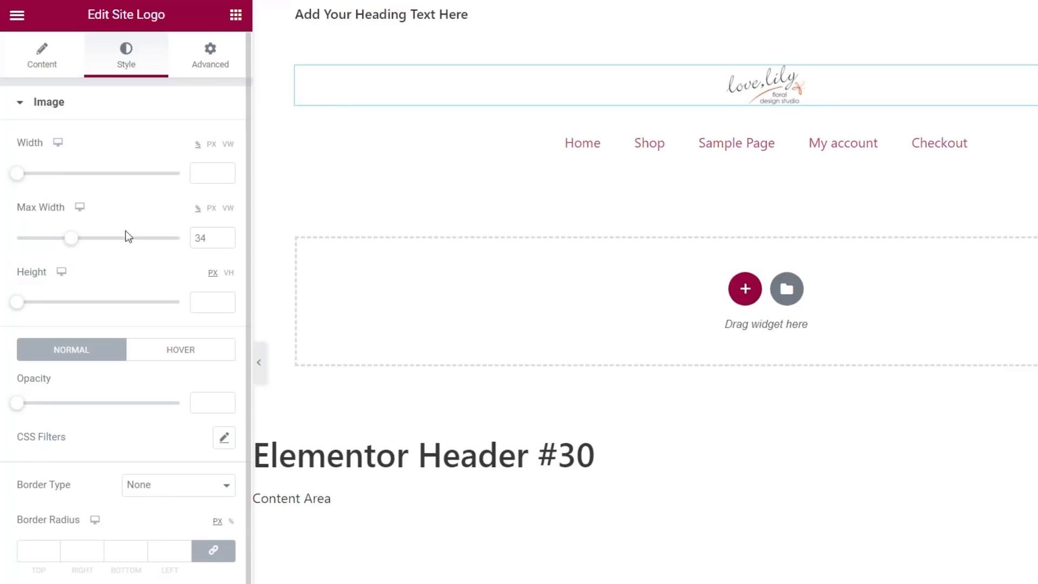
left_click(211, 211)
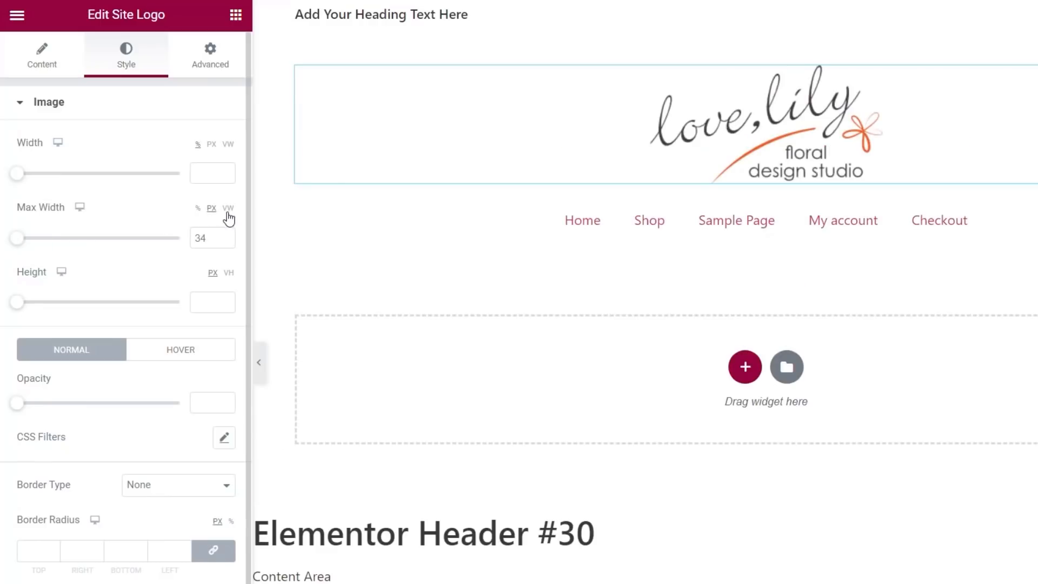
left_click_drag(23, 245, 48, 244)
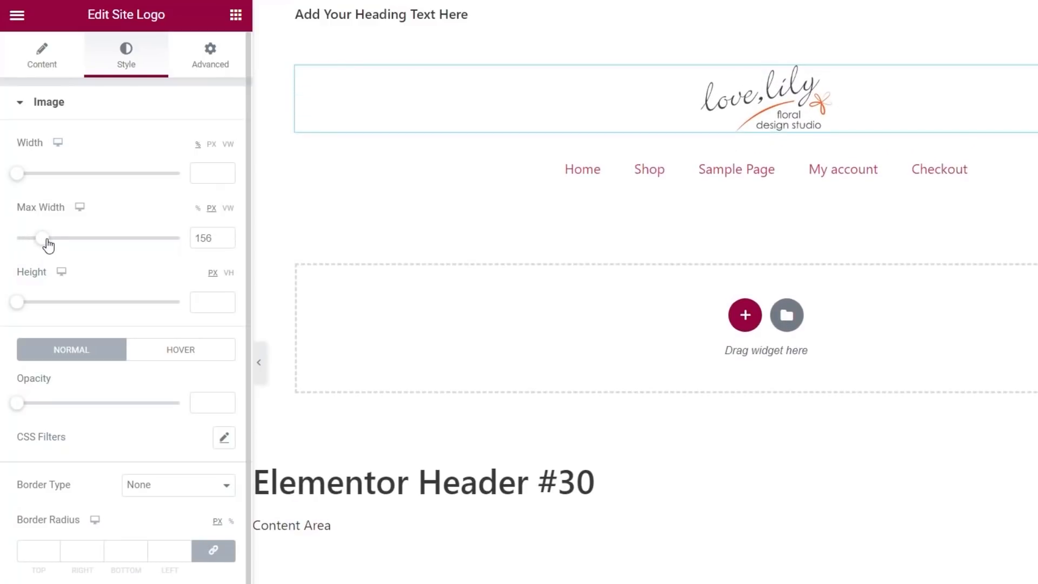
left_click_drag(48, 242, 53, 241)
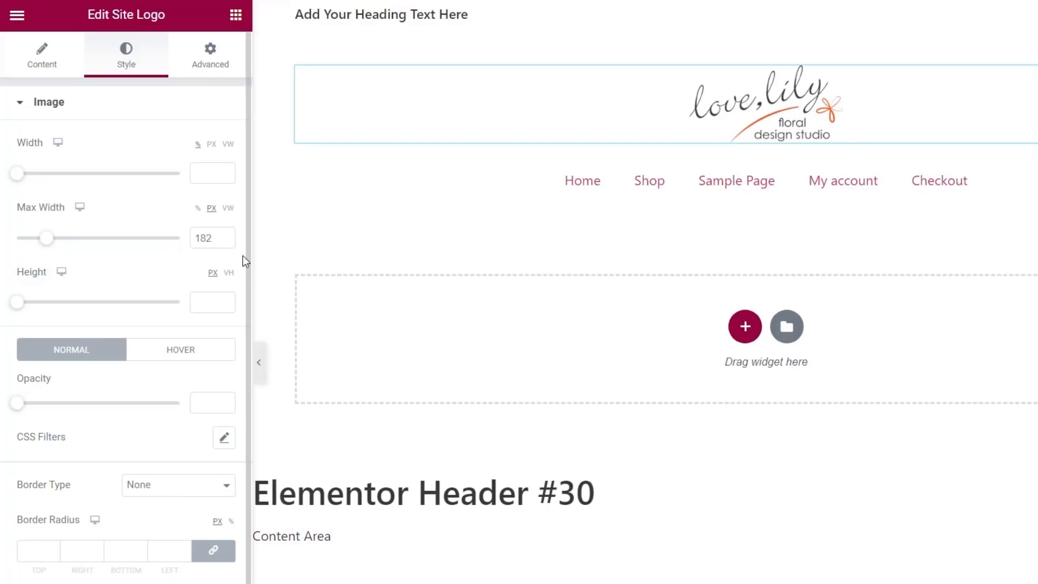
left_click(226, 241)
left_click(225, 241)
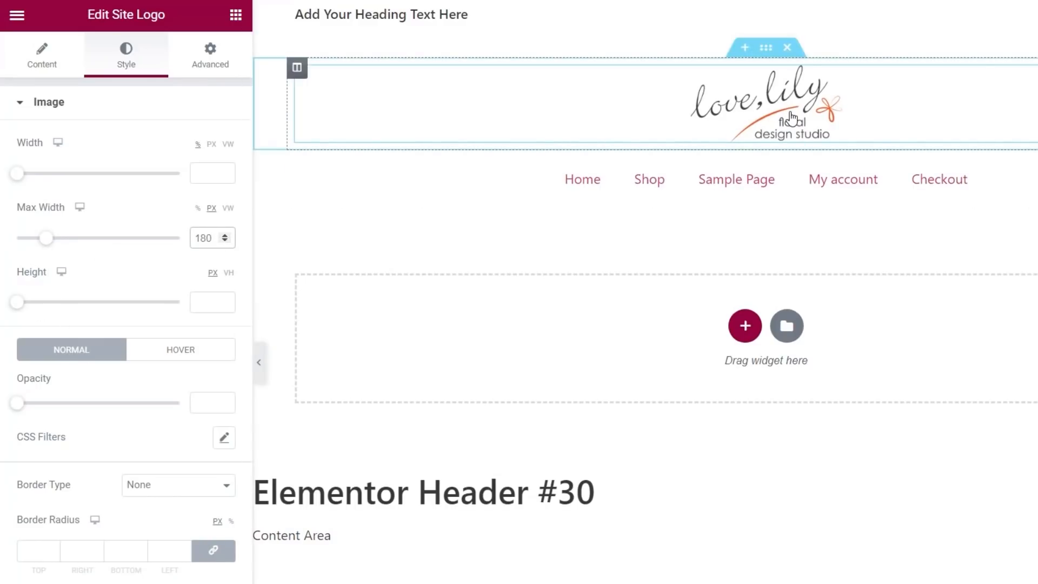
left_click(35, 54)
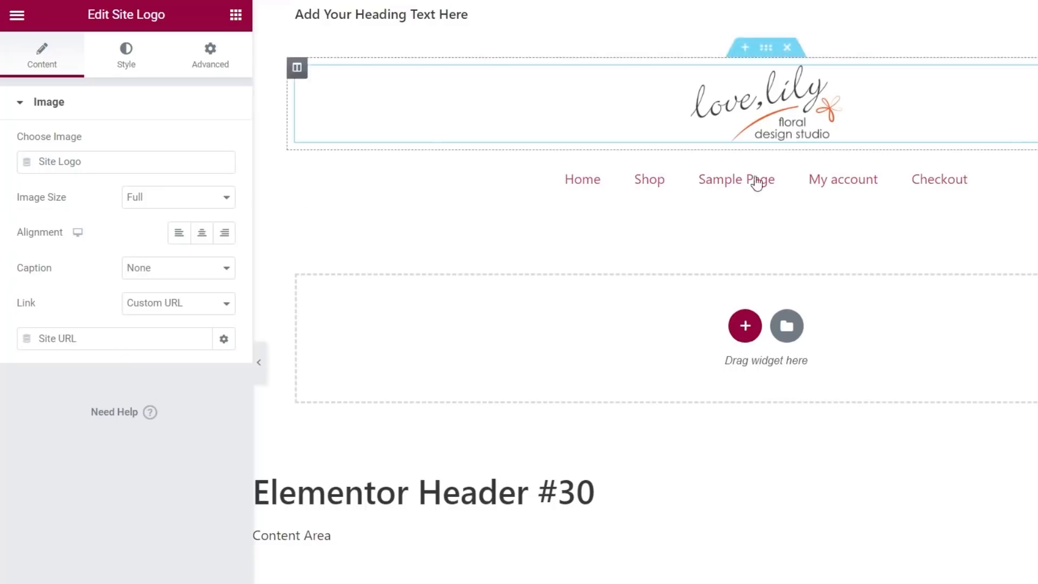
Step: Show the Global Colors list in Site Settings: Primary, Secondary, Text, Accent, Pale Grey BG, Heading Grey
left_click(18, 15)
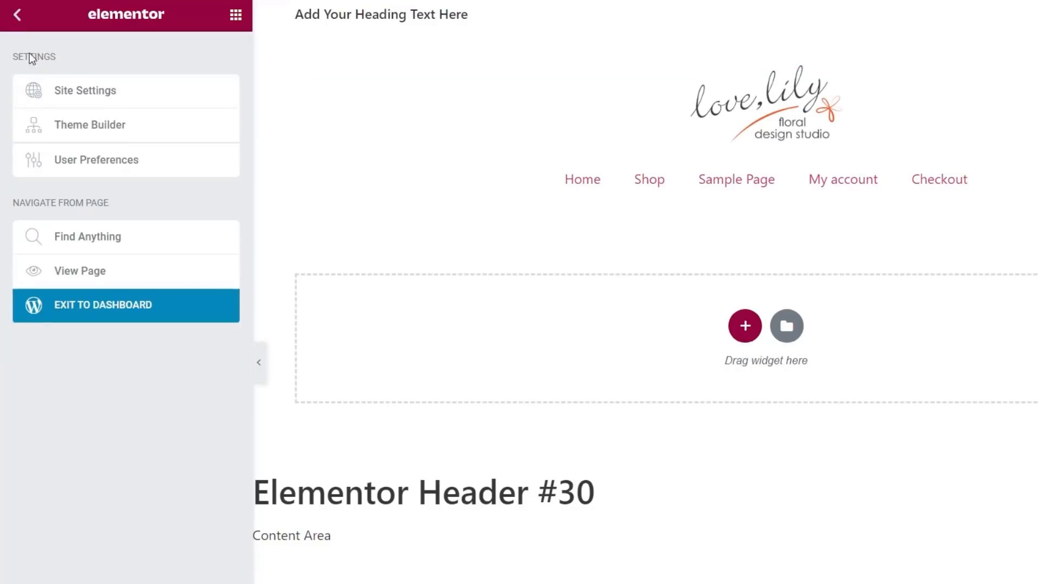
left_click(120, 92)
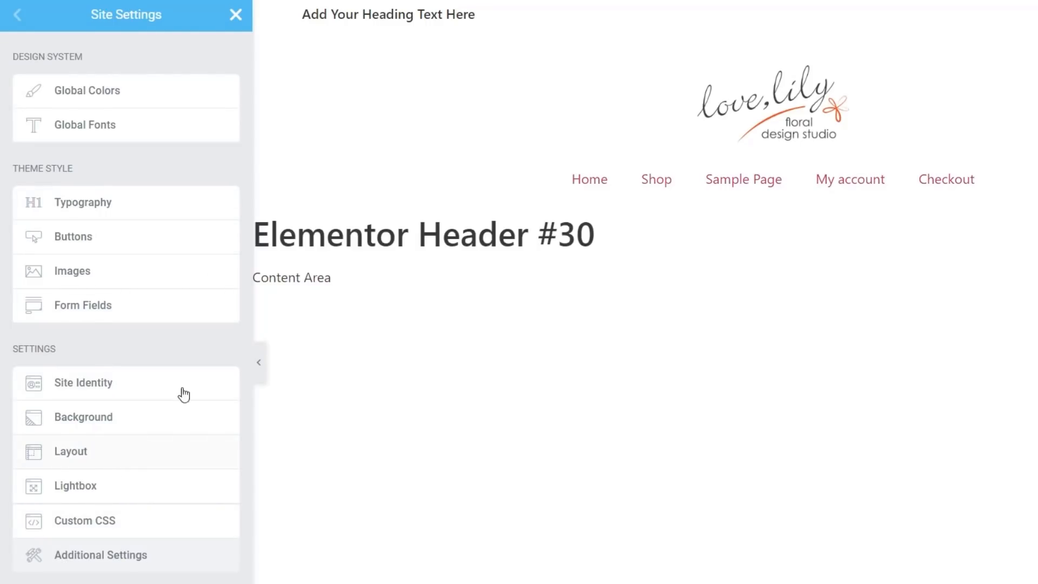
left_click(108, 102)
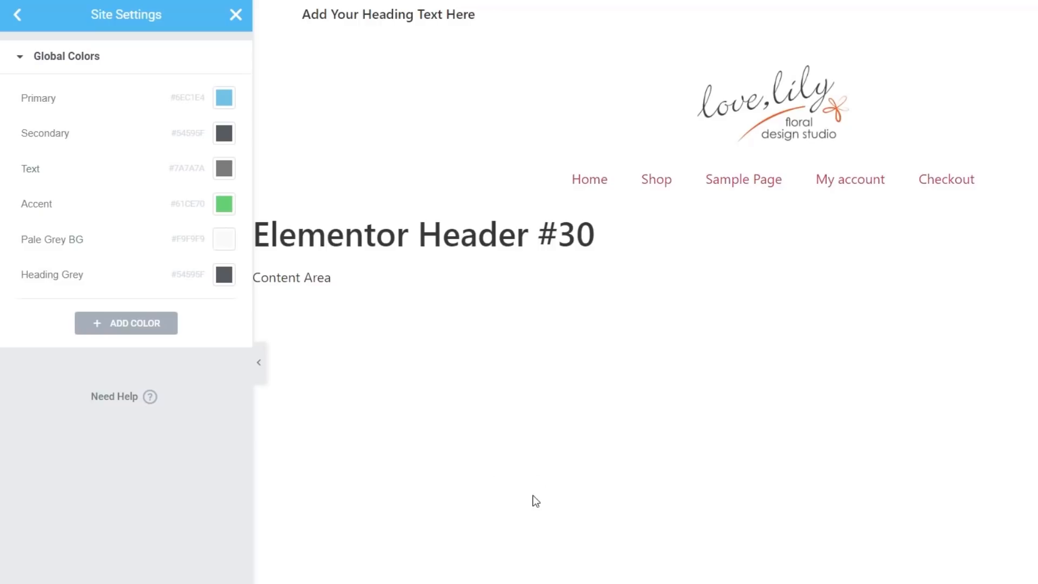
Step: Set the Primary global colour to #F15523 and rename it Primary Orange
left_click(224, 99)
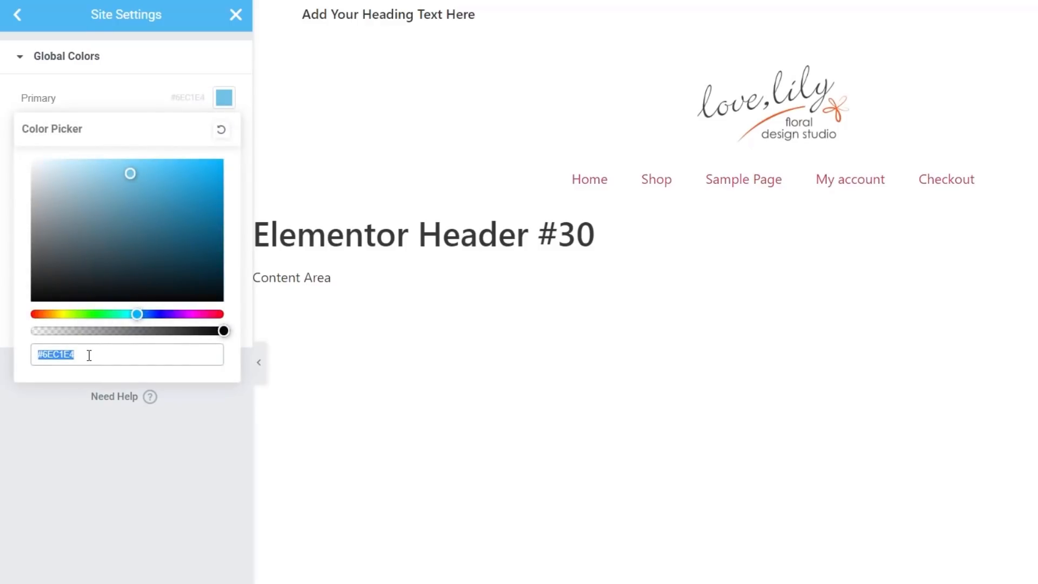
type("#f15523")
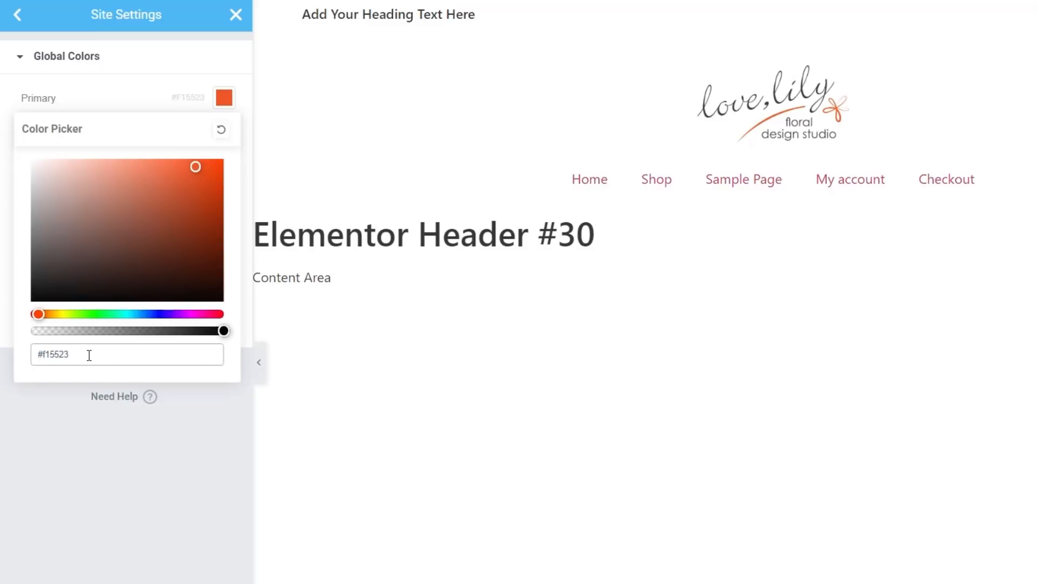
left_click(142, 457)
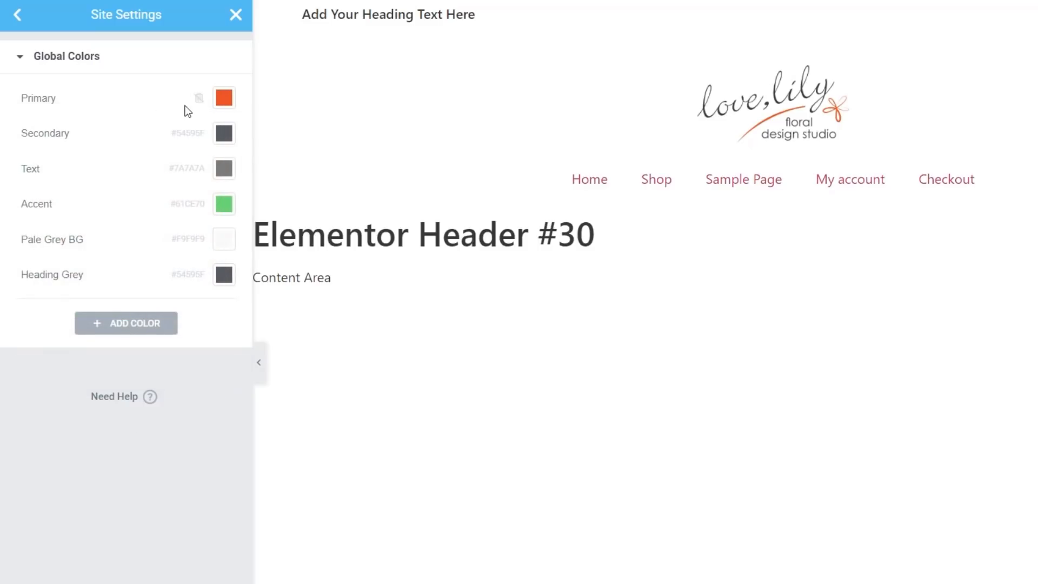
left_click(46, 101)
left_click(90, 101)
type("Orange")
left_click(185, 579)
Step: Set the Accent global colour to #F15523 and rename it Accent Orange
left_click(223, 205)
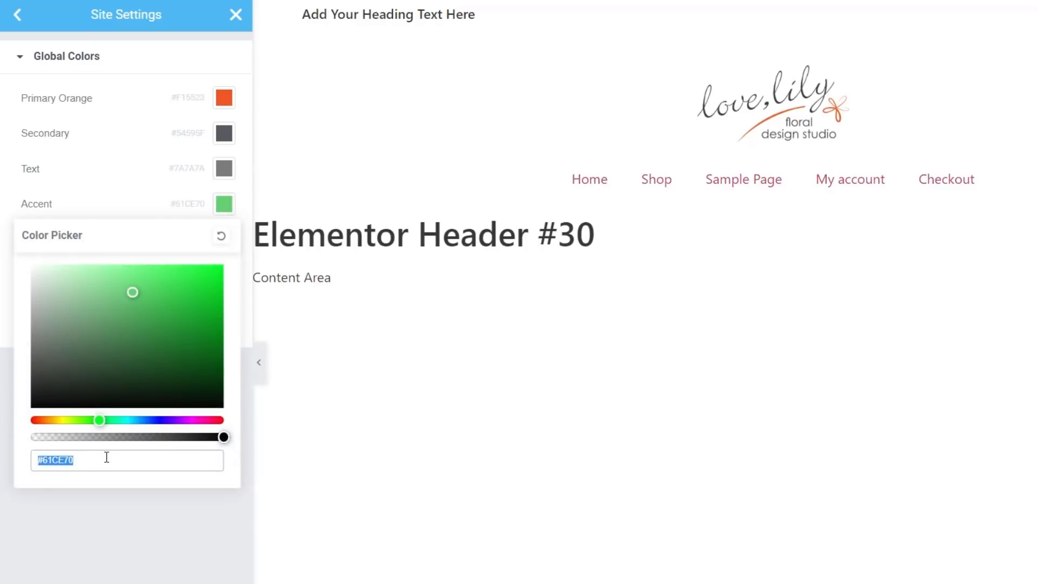
type("#F15523")
left_click(87, 534)
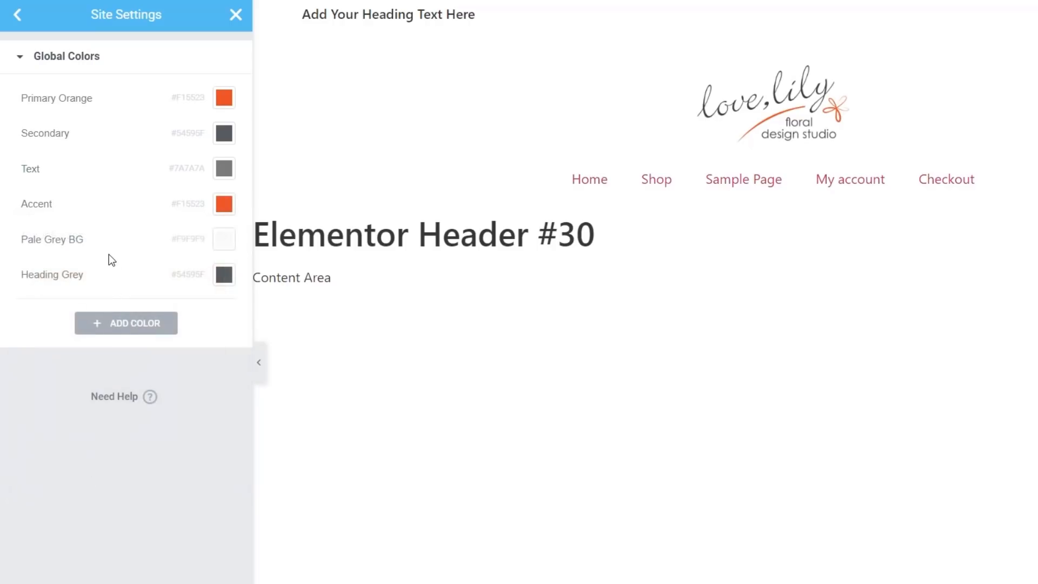
left_click(50, 207)
type("Orange")
key("Return")
Step: Change the Heading Grey global colour to #898C8D
left_click(224, 278)
type("#898c8d")
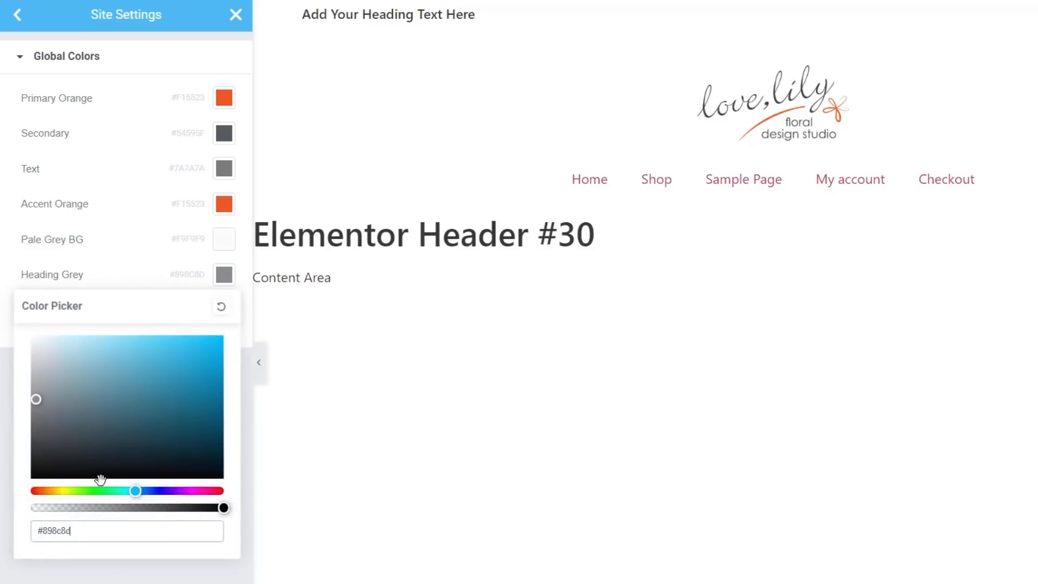
left_click(92, 572)
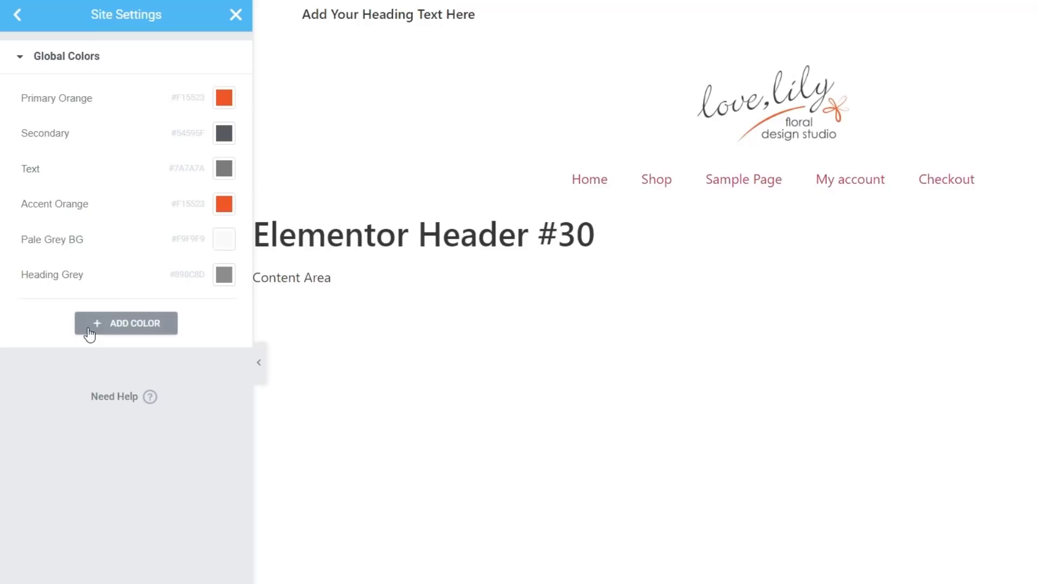
Step: Look over the Global Fonts settings, then go back to the Site Settings menu
left_click(18, 16)
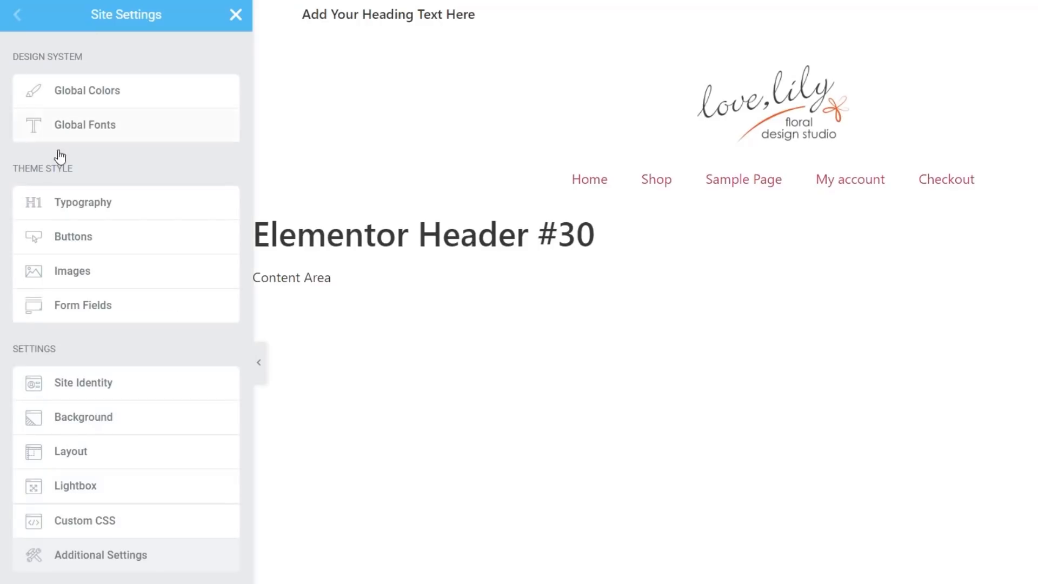
left_click(110, 134)
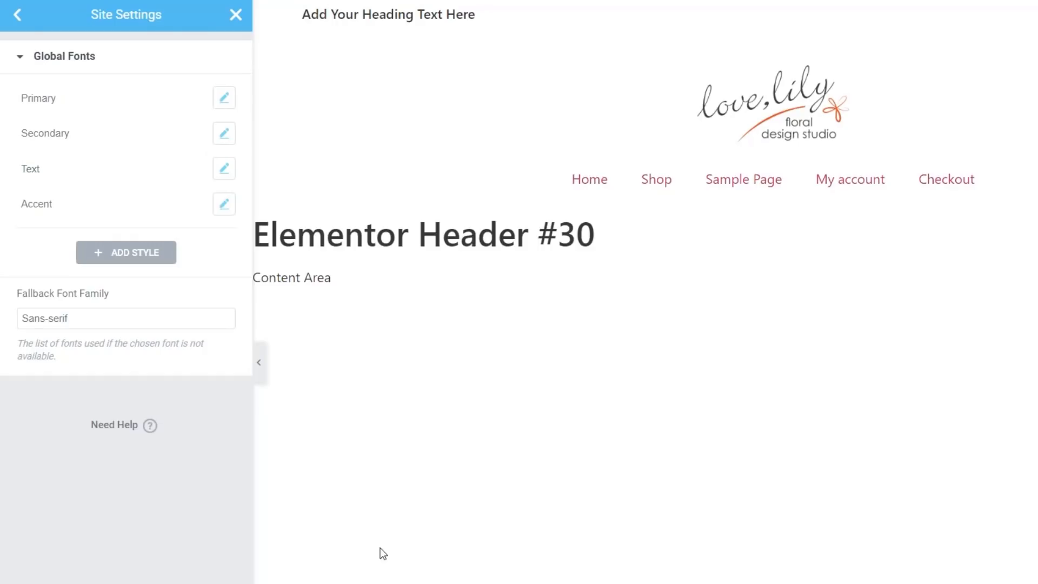
left_click(18, 14)
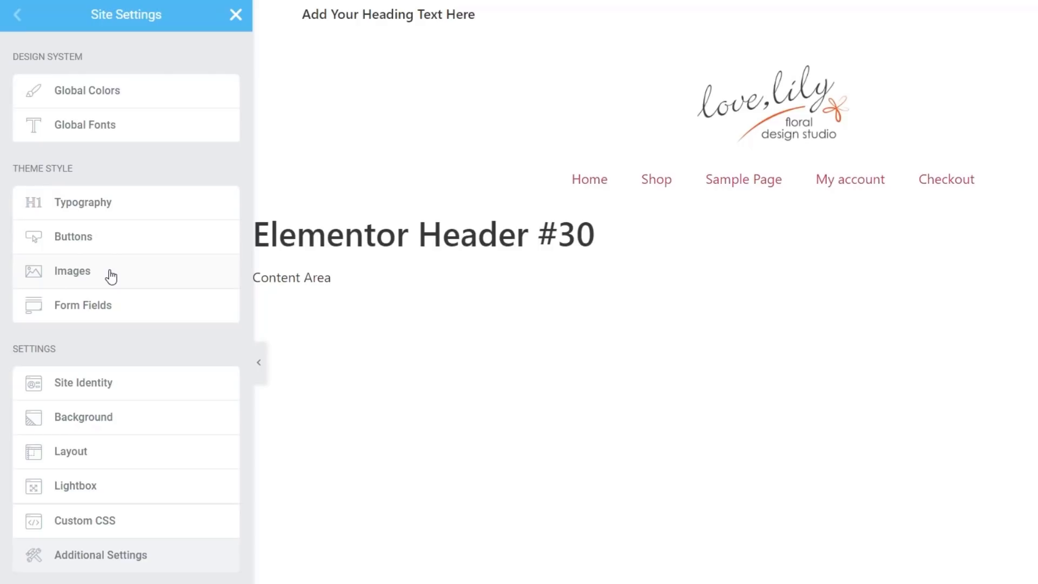
Step: In Theme Style Typography, link Body Text Color to the global Text colour #7A7A7A
left_click(93, 206)
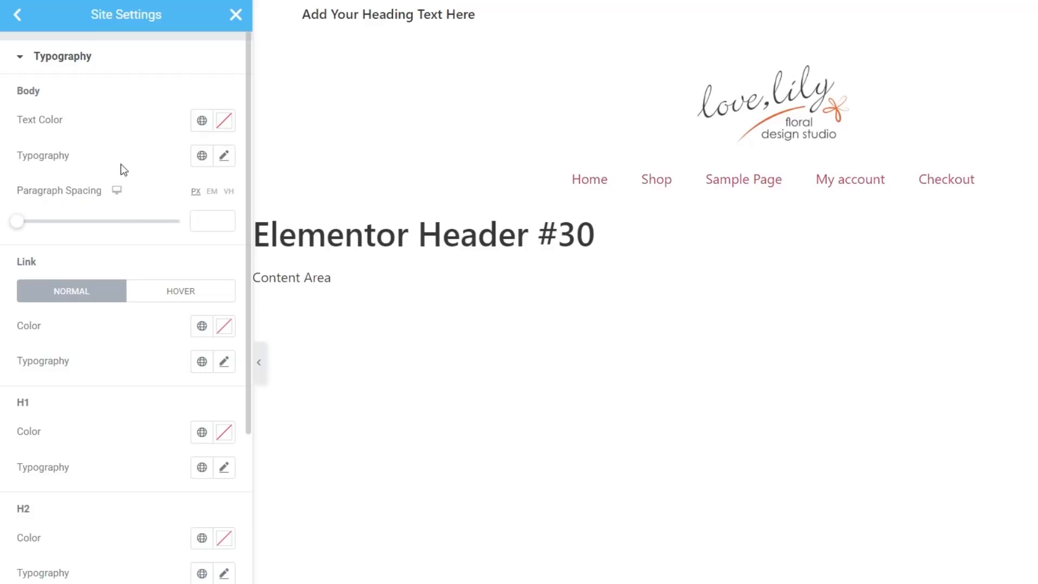
left_click(228, 127)
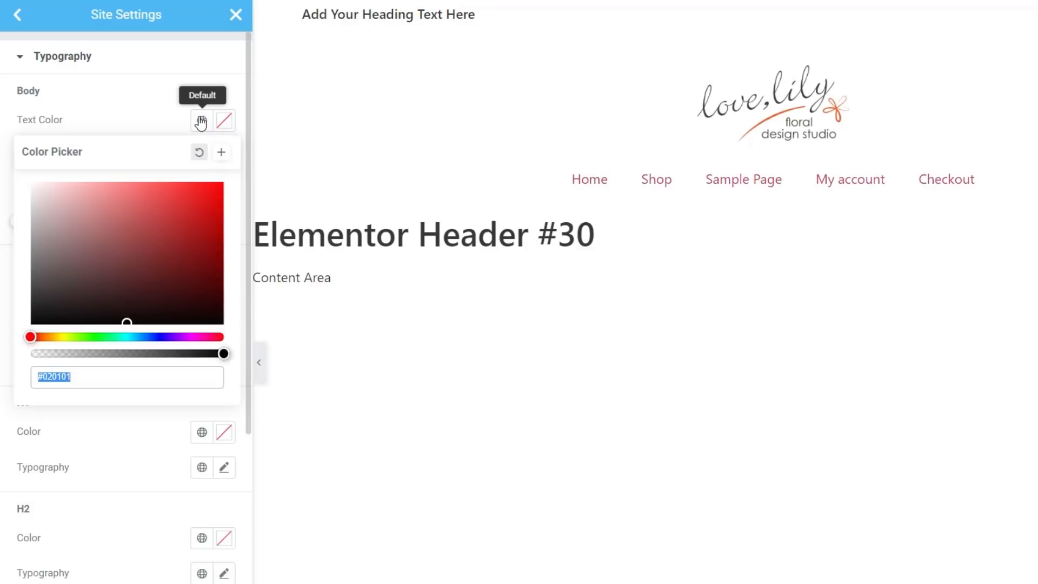
left_click(145, 108)
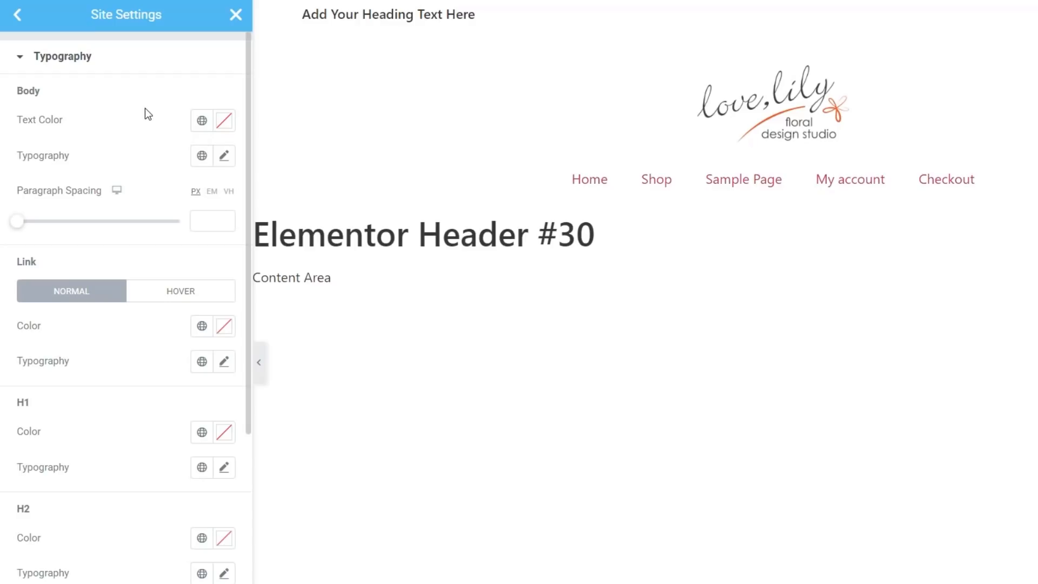
left_click(202, 127)
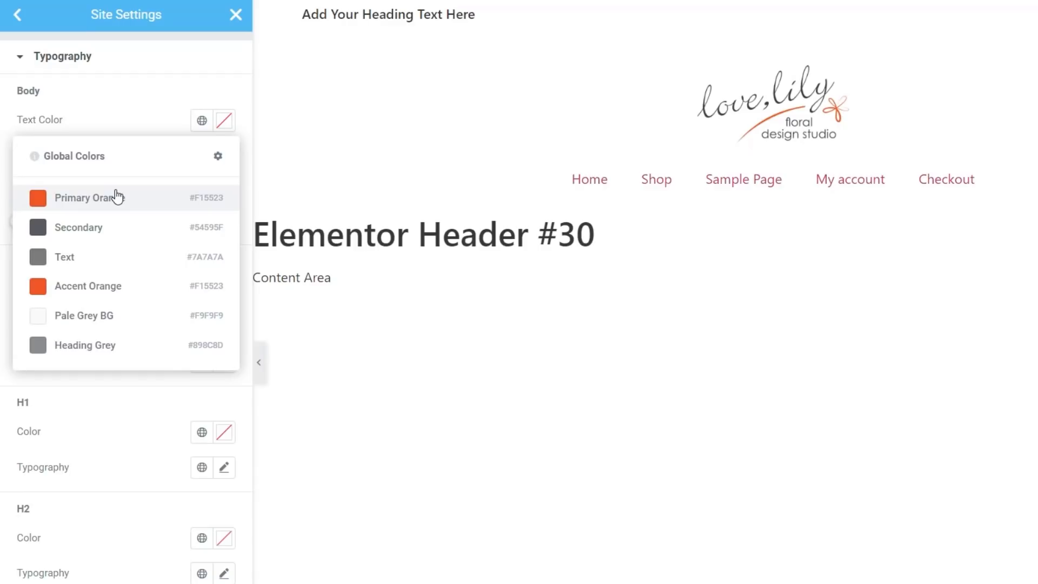
left_click(110, 260)
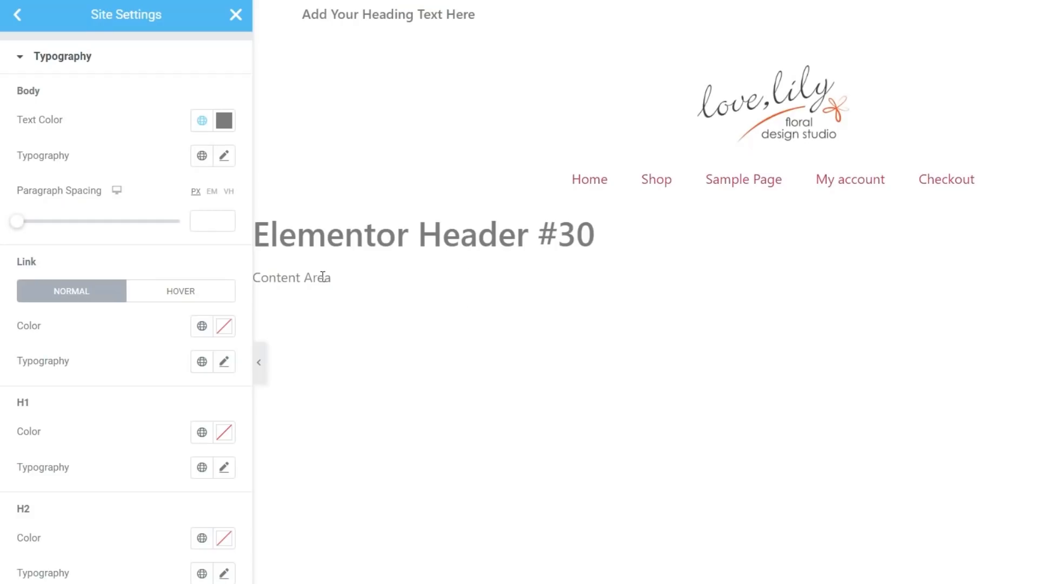
Step: In Global Colors, darken the Text colour from #7A7A7A to #484848
left_click(20, 16)
left_click(104, 92)
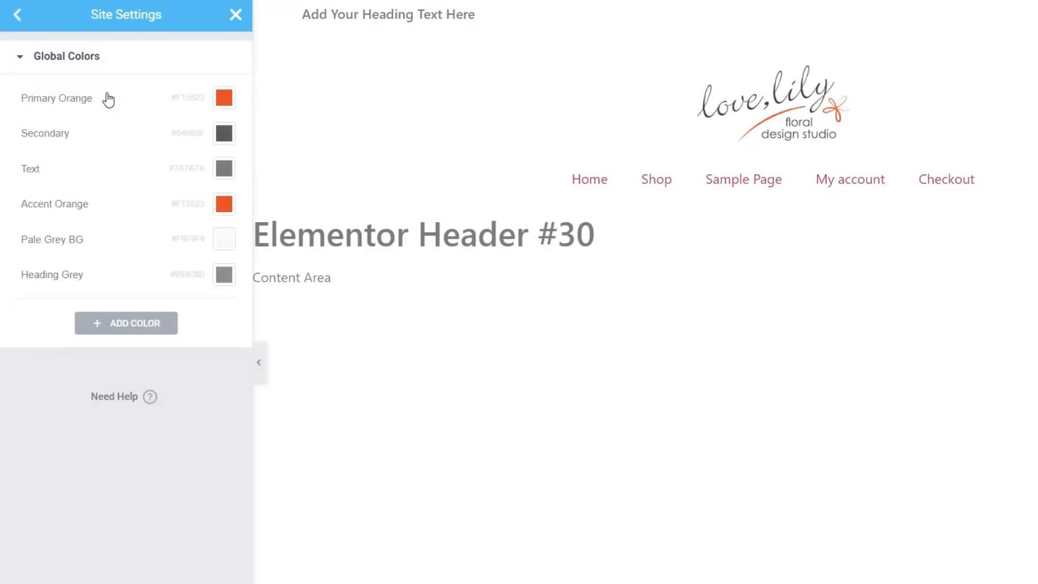
left_click(225, 168)
left_click(33, 308)
mouse_move(33, 308)
left_mouse_down()
mouse_move(31, 361)
mouse_move(31, 305)
left_mouse_up()
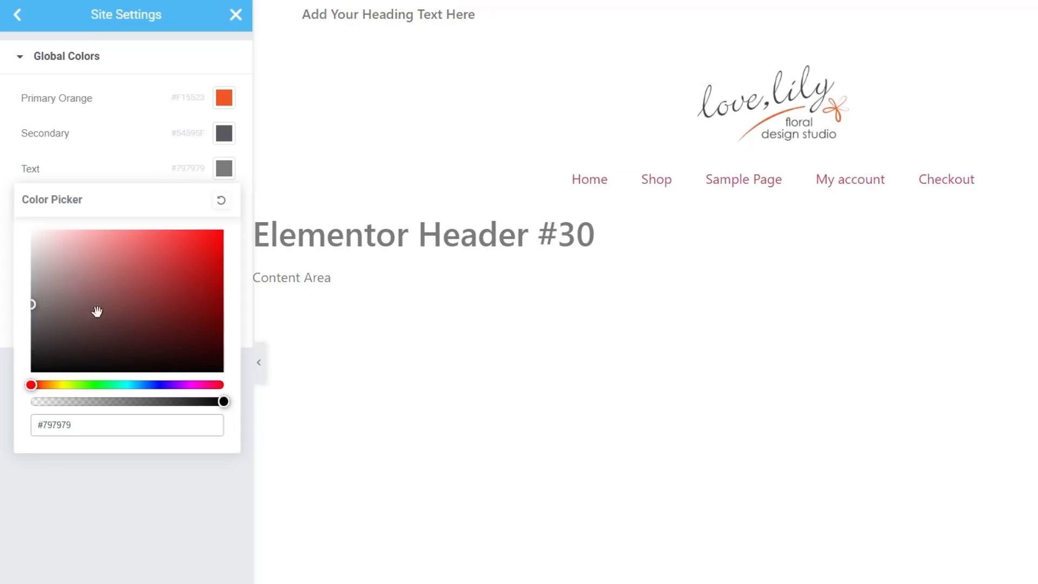
left_click_drag(31, 329, 18, 351)
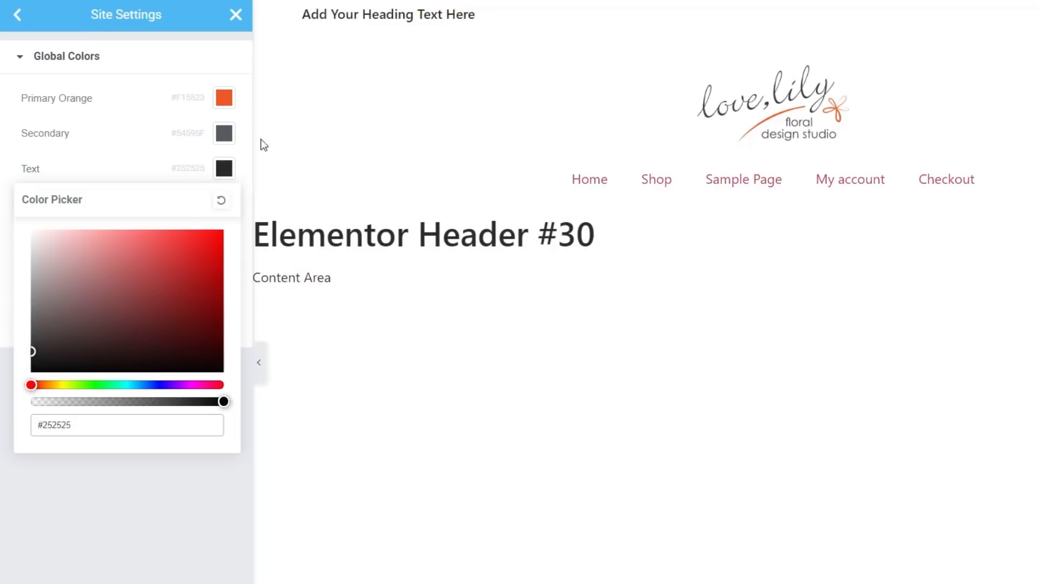
left_click_drag(31, 351, 30, 330)
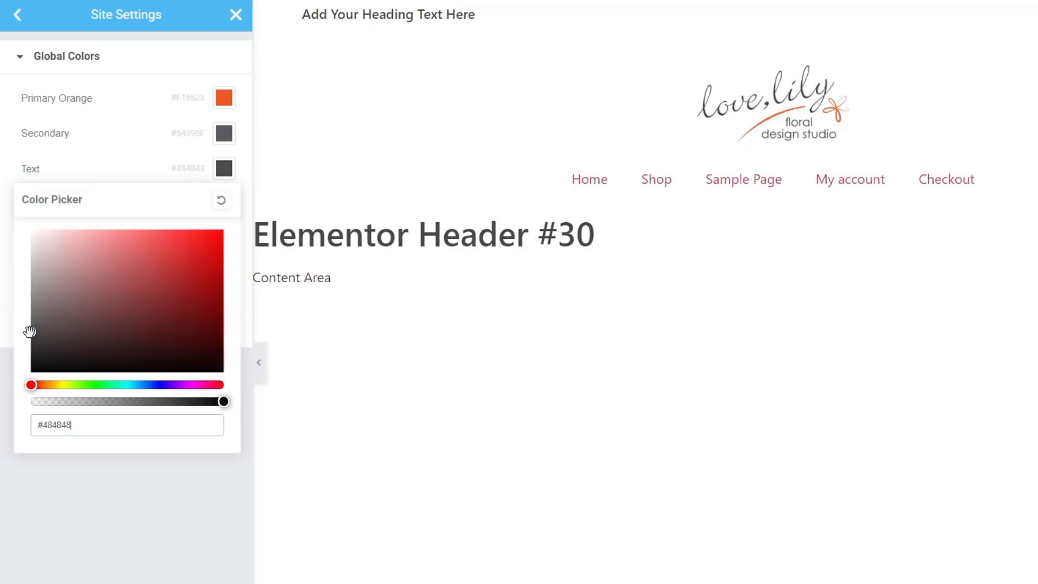
left_click(84, 530)
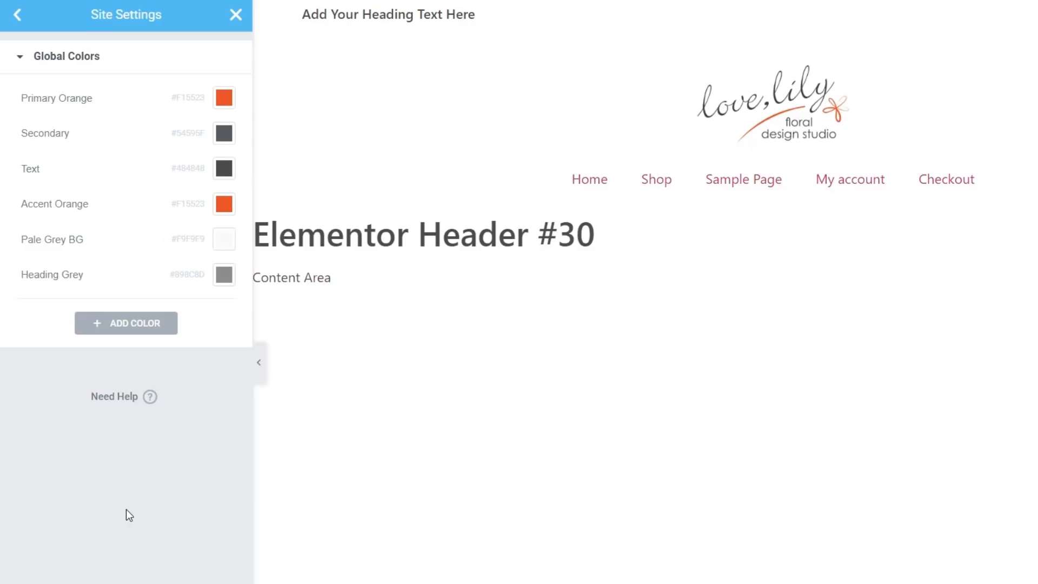
left_click(16, 16)
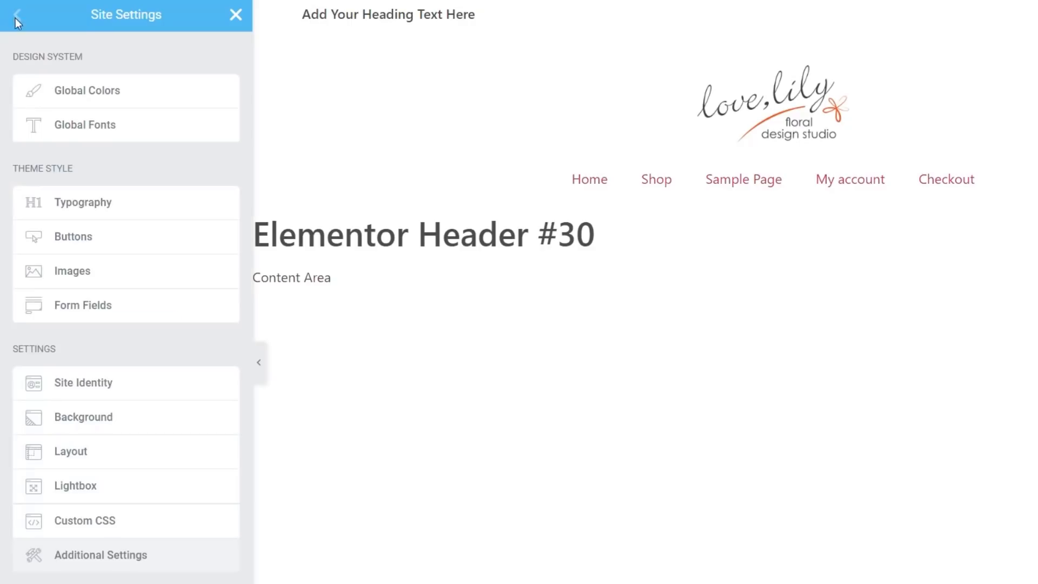
Step: Rename the Primary global font style to Body Text
left_click(91, 131)
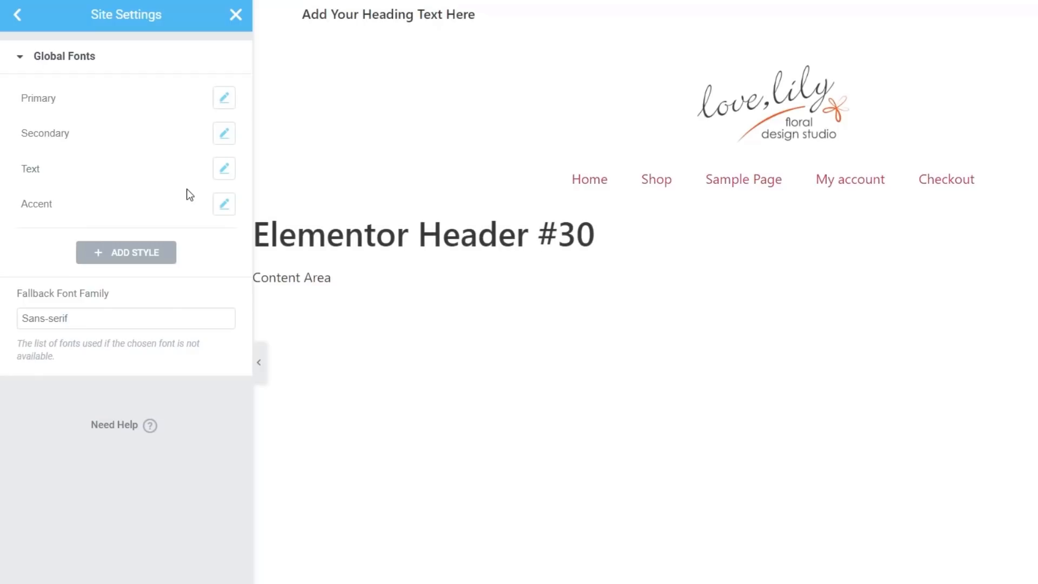
left_click(75, 99)
left_click_drag(74, 98, 23, 104)
type("Body Text")
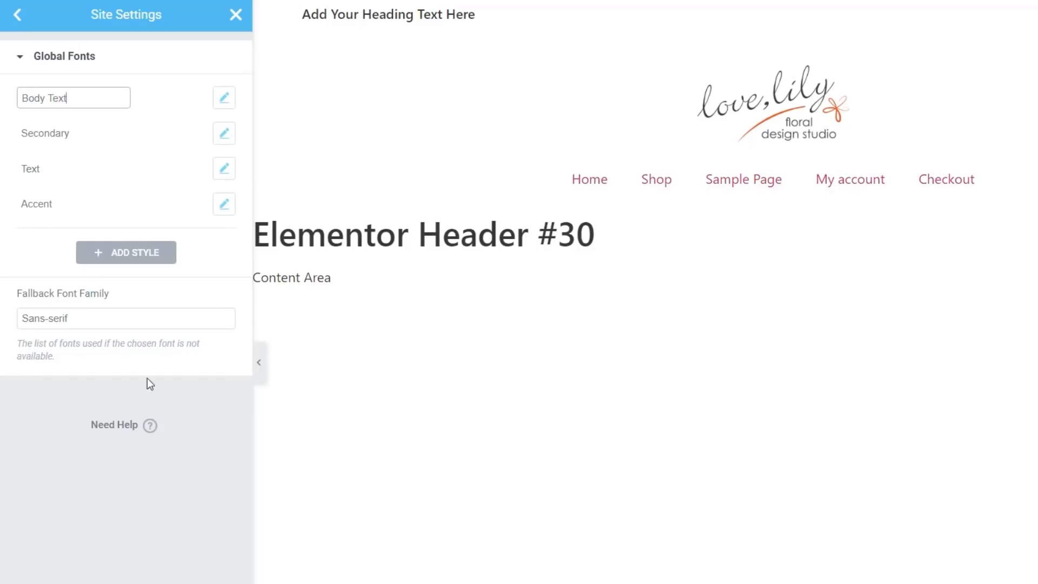
left_click(223, 107)
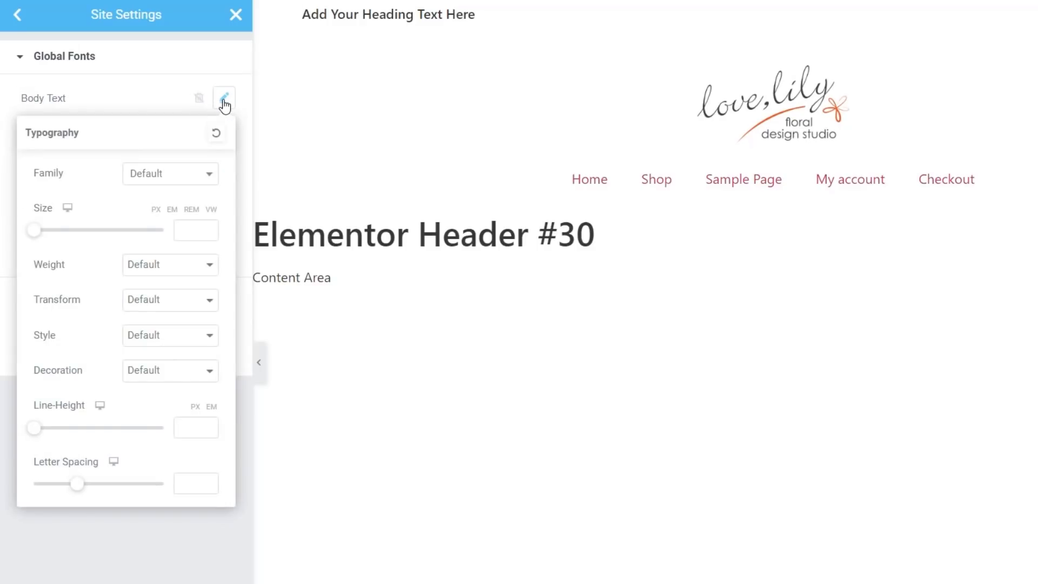
Step: Set Body Text to Lora, 16px, weight 400, with 26px line height
left_click(189, 177)
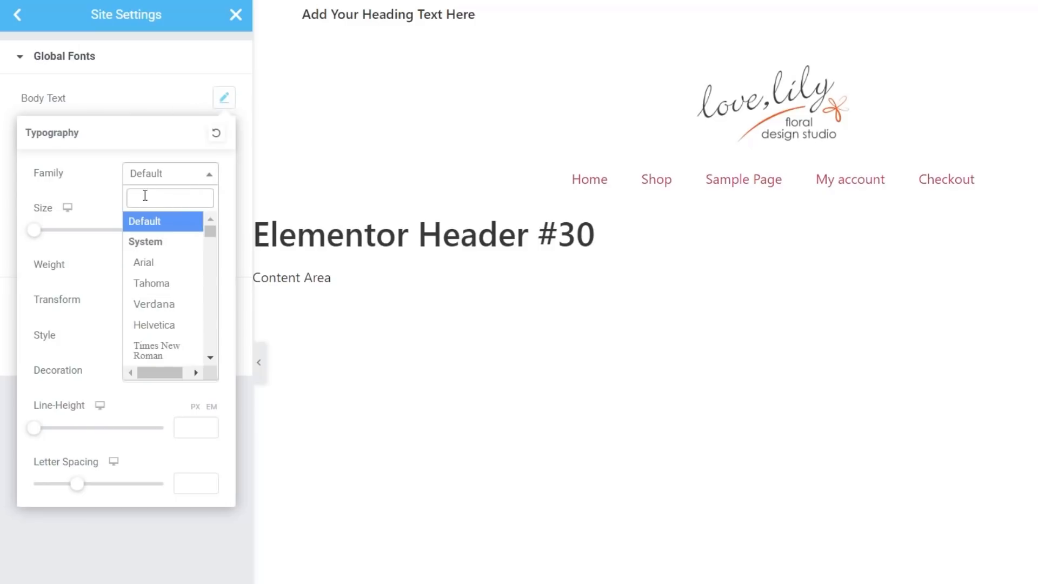
type("lora")
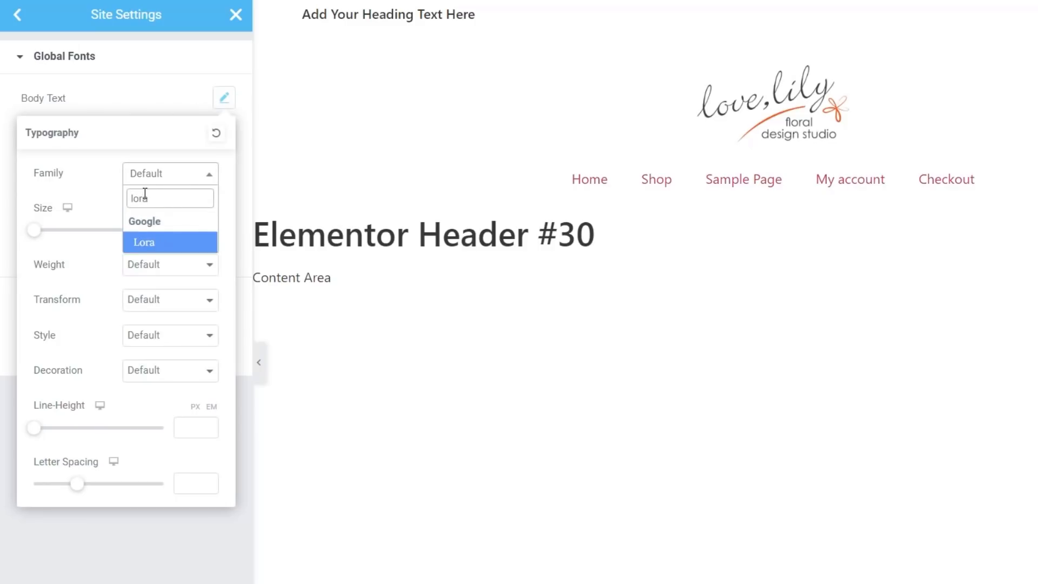
left_click(132, 241)
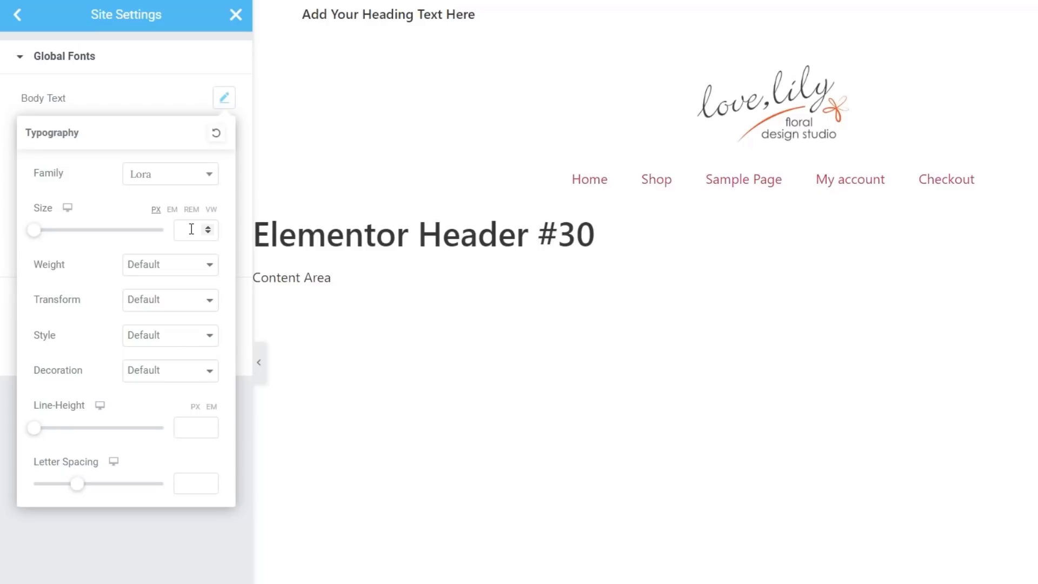
left_click_drag(35, 234, 49, 236)
left_click(200, 264)
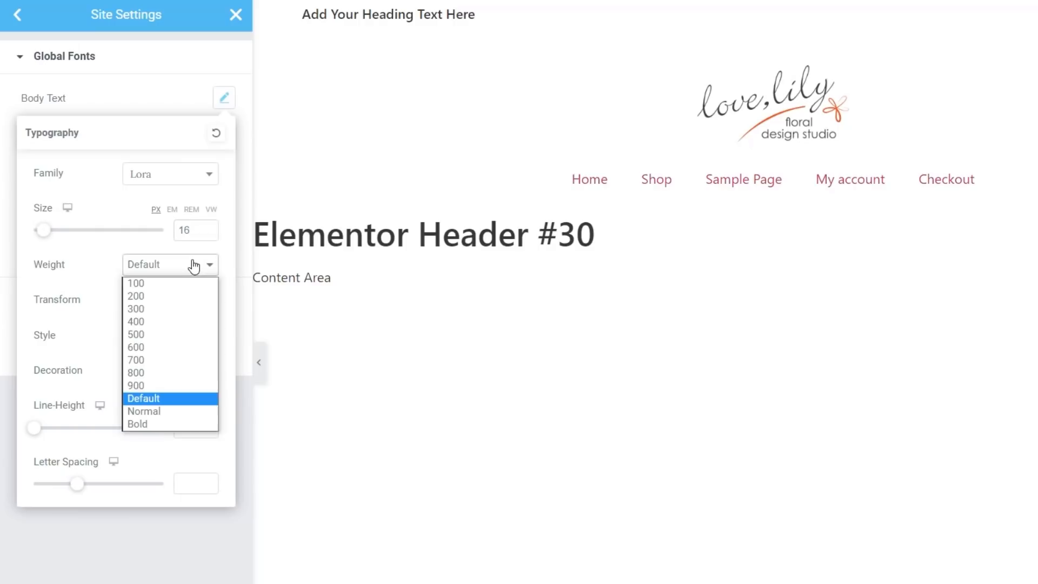
left_click(157, 322)
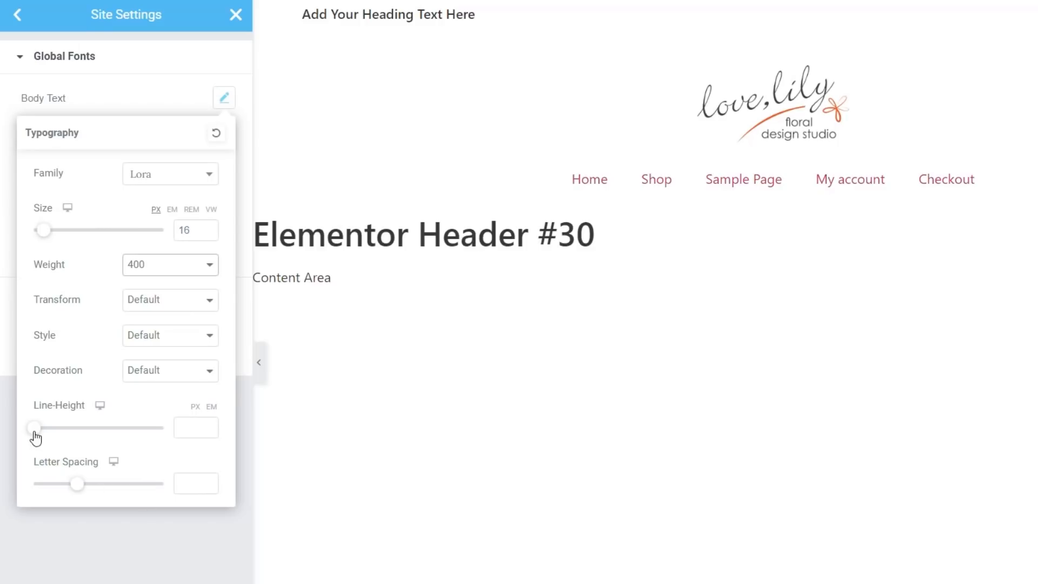
left_click(195, 406)
left_click_drag(34, 435, 65, 433)
Step: Rename the Secondary global font style to Headings
left_click(141, 540)
left_click(48, 136)
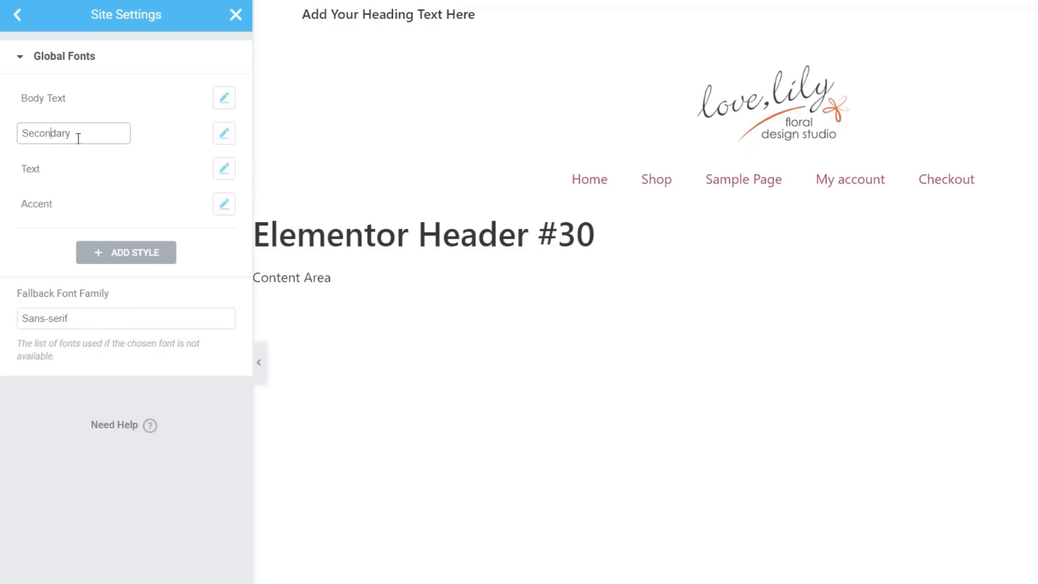
double_click(53, 135)
type("Headings")
left_click(223, 136)
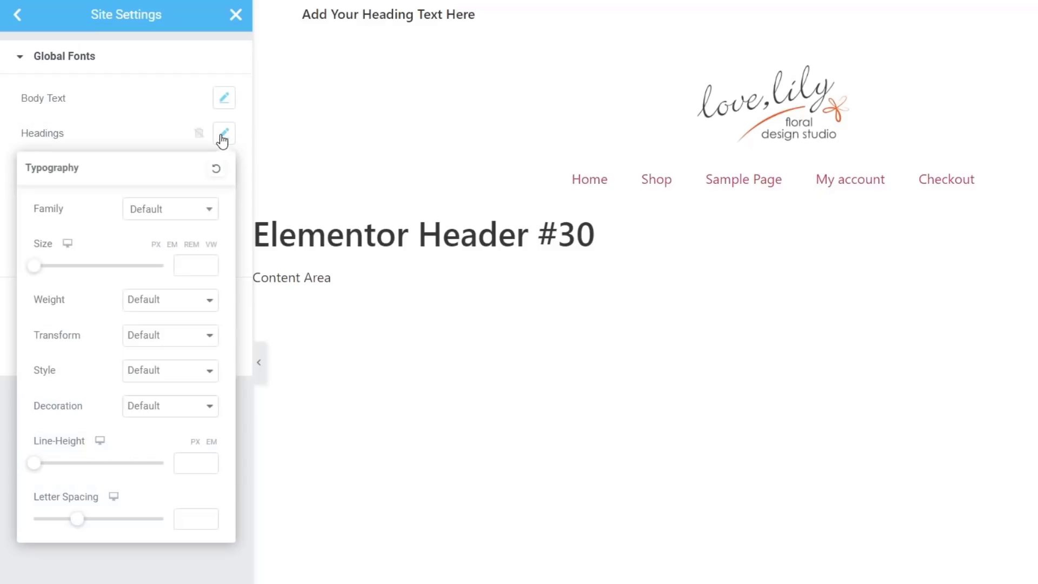
Step: Give Headings the Montserrat font at 36px, weight 500
left_click(202, 207)
type("mont")
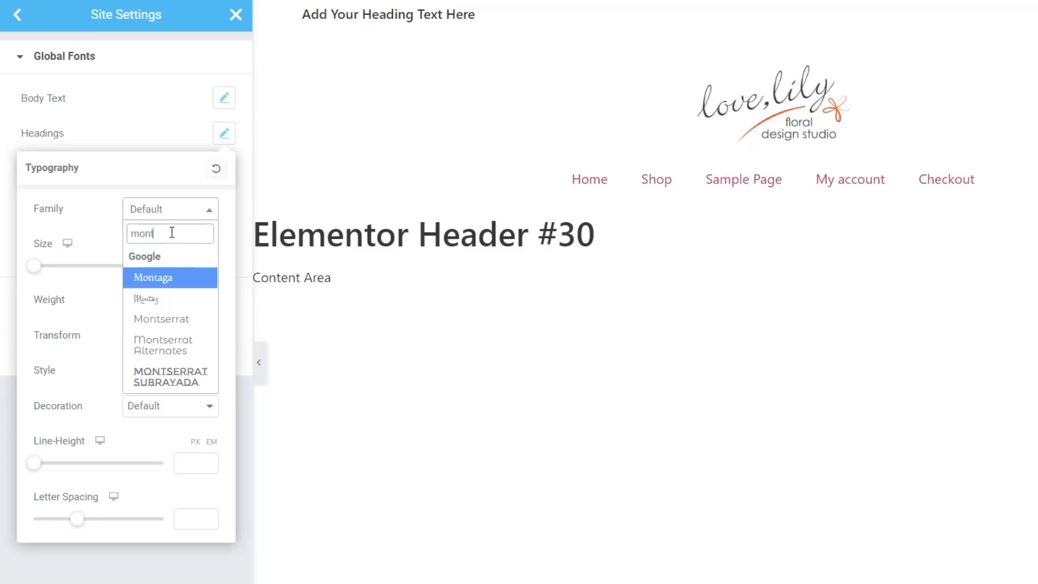
left_click(157, 319)
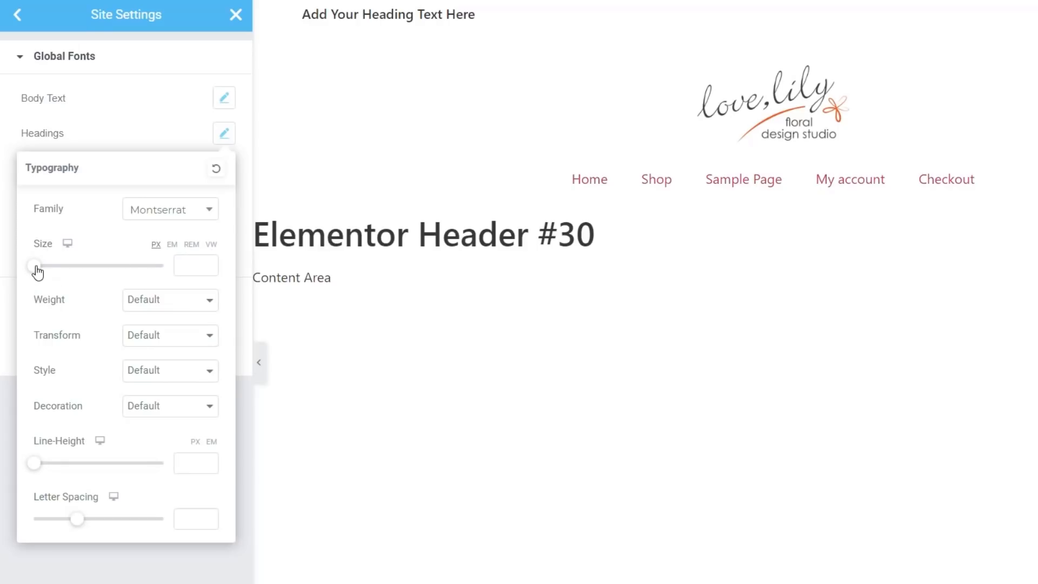
left_click_drag(37, 271, 61, 270)
left_click(169, 303)
left_click(158, 368)
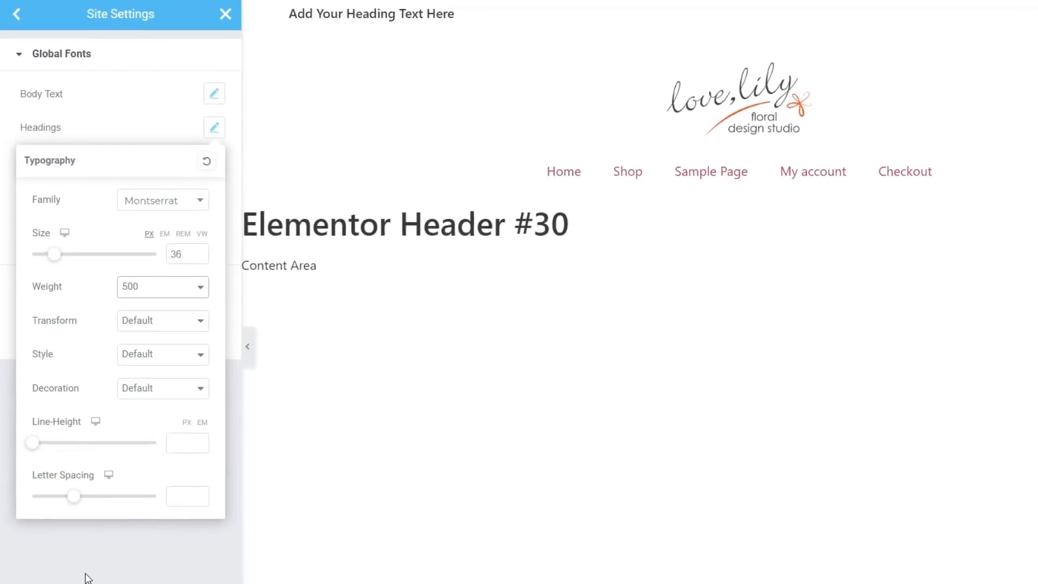
left_click(134, 523)
left_click(152, 570)
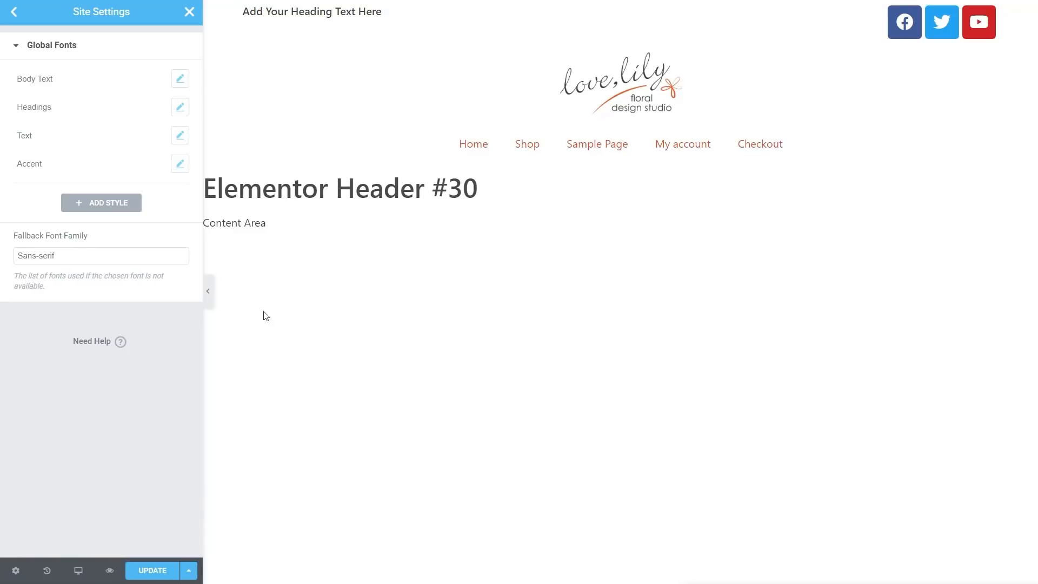
left_click(12, 14)
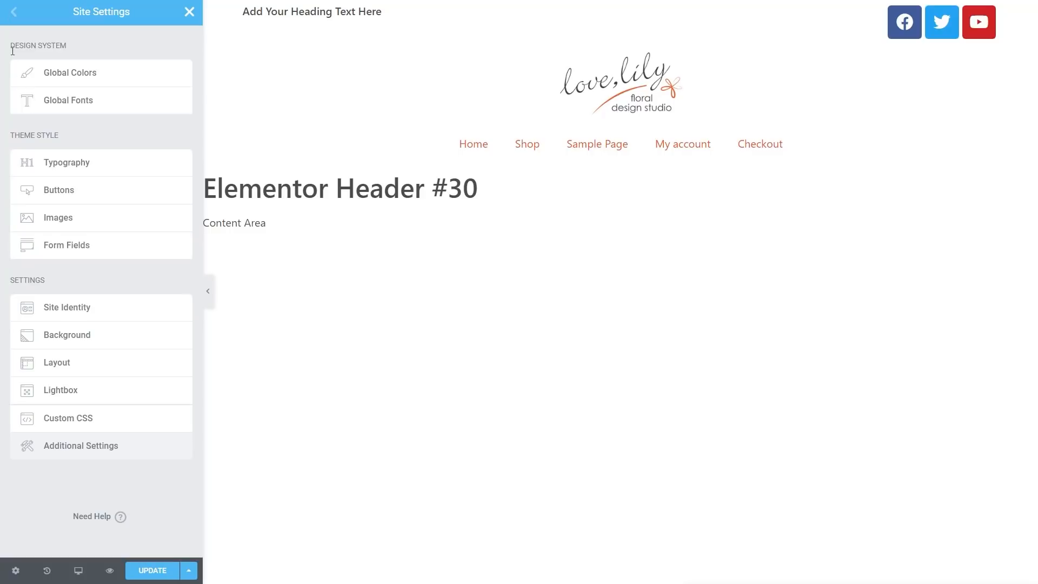
Step: Assign the Body Text global font to body typography and the Headings font to H1
left_click(73, 167)
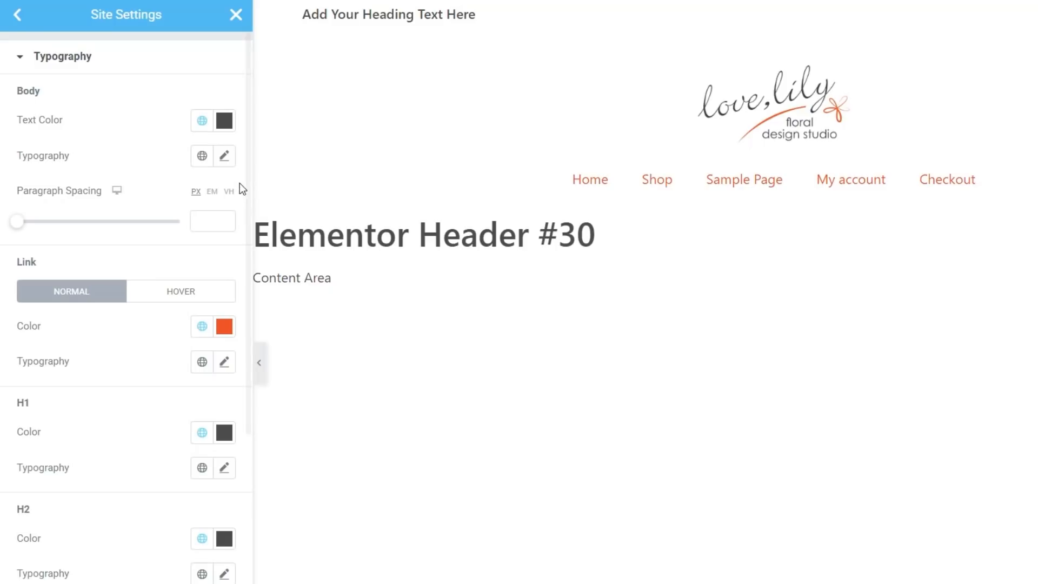
left_click(202, 157)
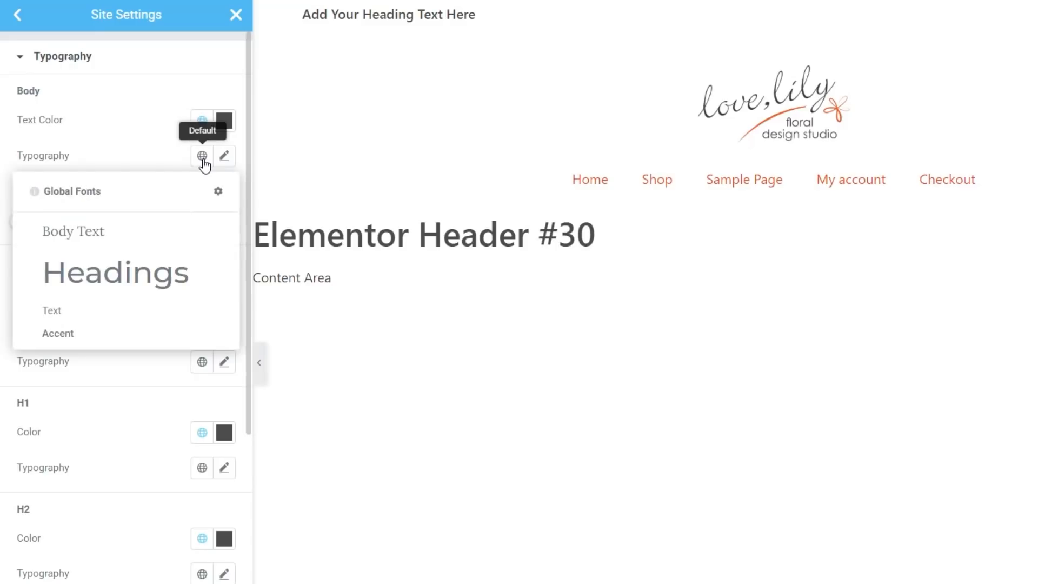
left_click(88, 232)
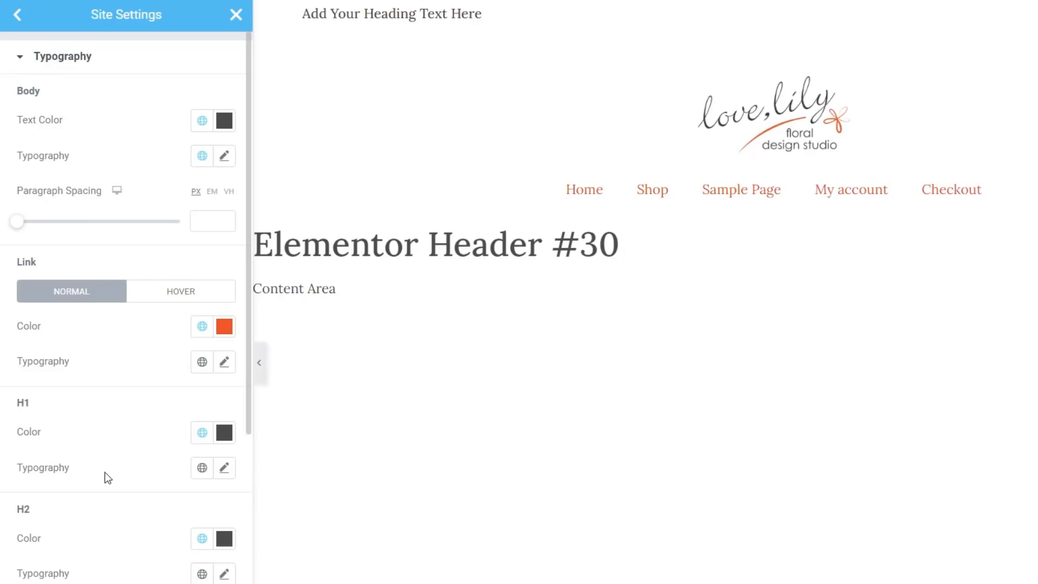
left_click(201, 468)
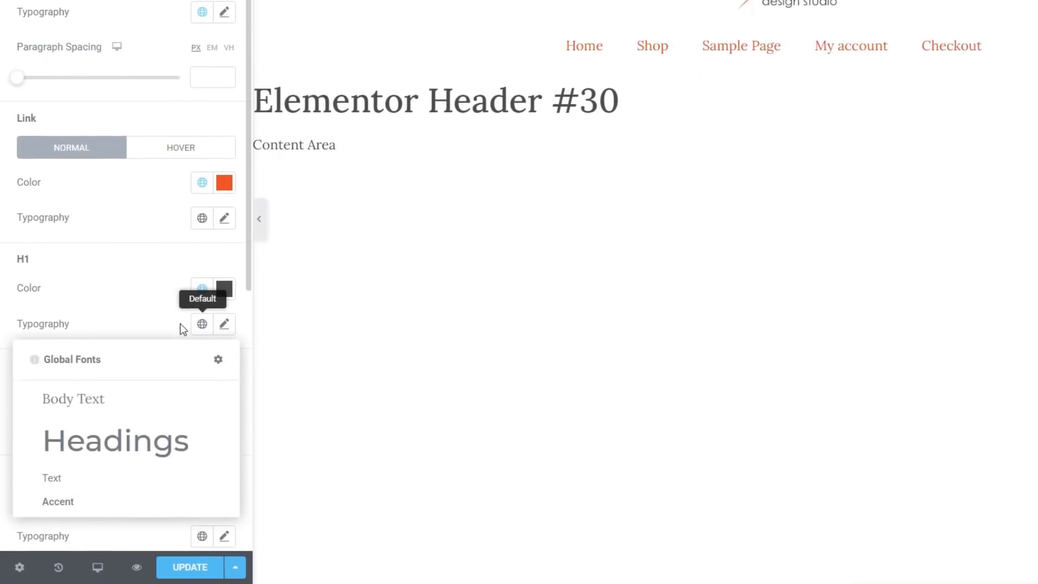
left_click(106, 440)
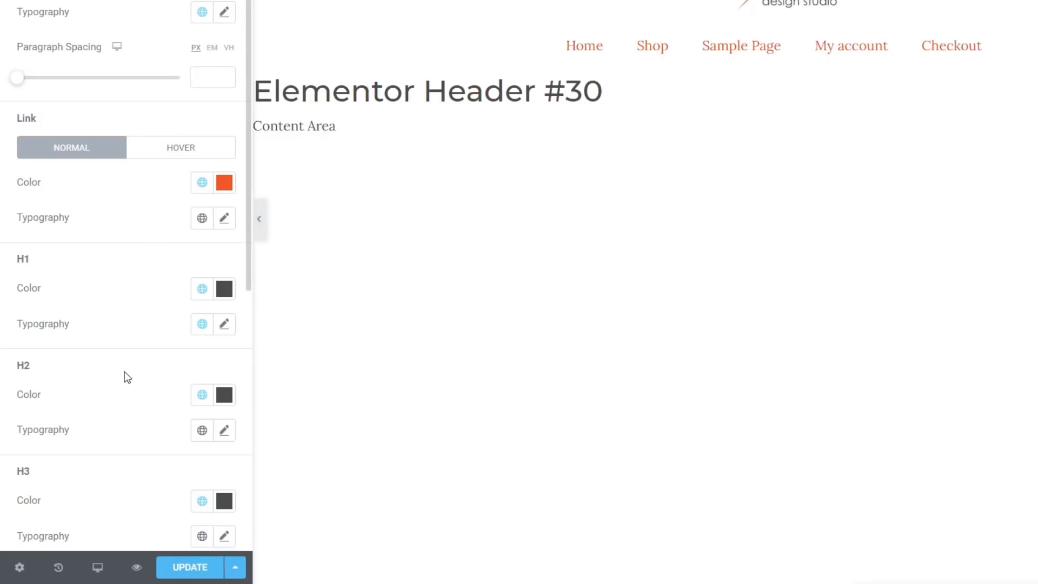
Step: Give H1 typography an Uppercase transform, 1.6 letter spacing and a 40px size
left_click(227, 330)
scroll(217, 316, "down", 6)
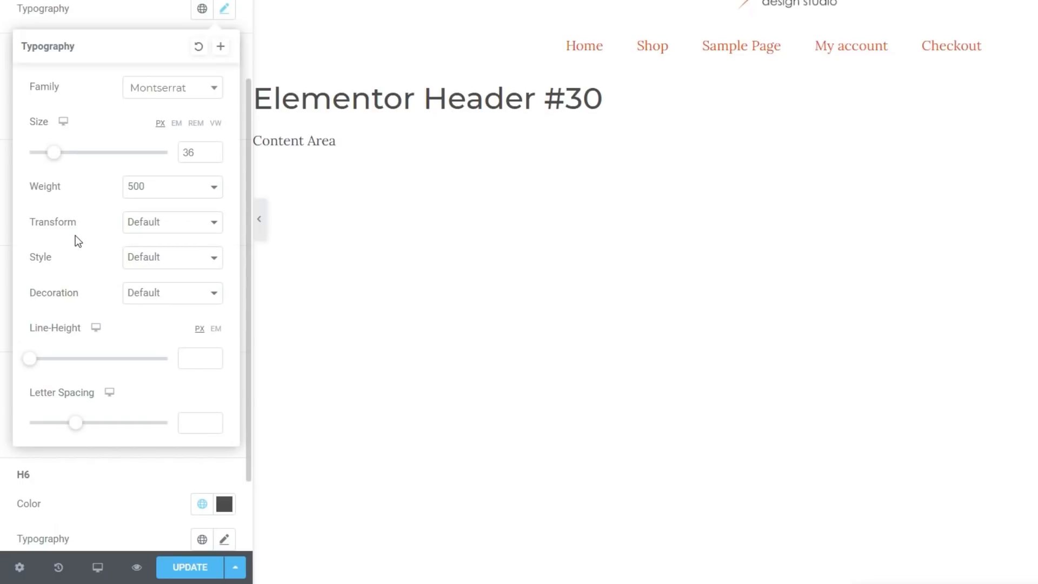
left_click(191, 230)
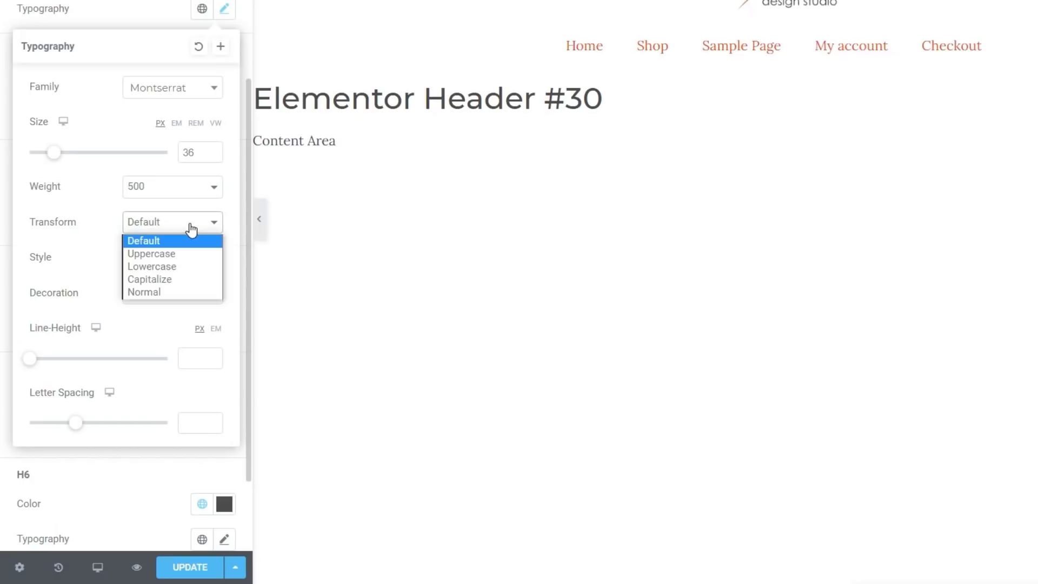
left_click(167, 253)
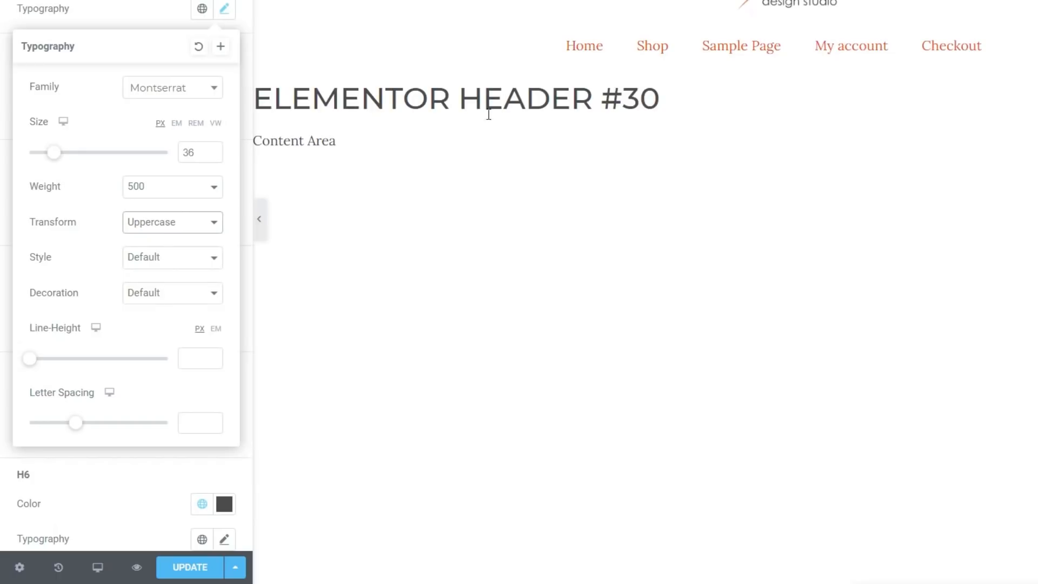
left_click_drag(76, 426, 91, 432)
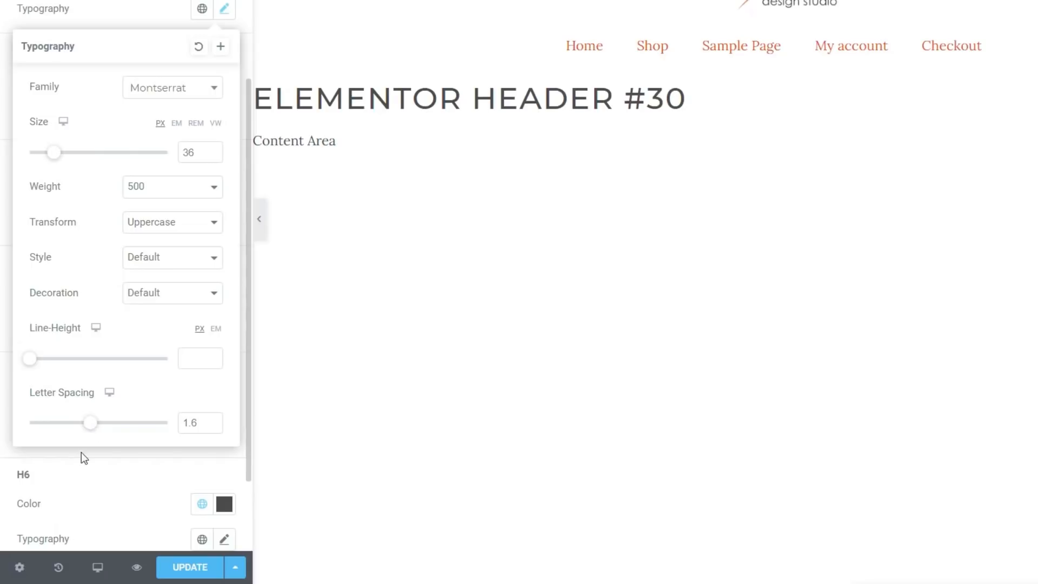
left_click_drag(54, 163, 58, 166)
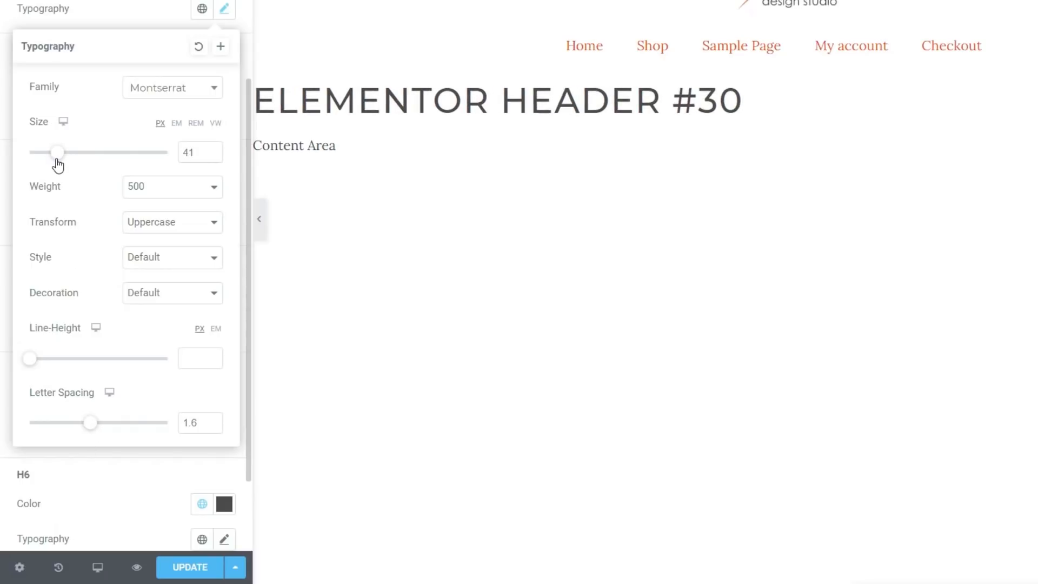
left_click(213, 154)
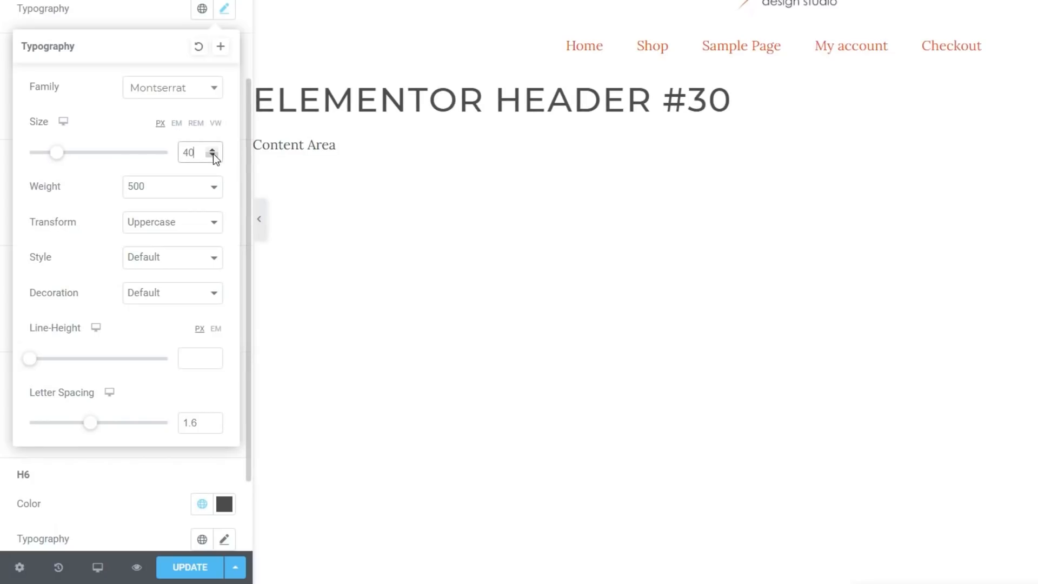
left_click(116, 7)
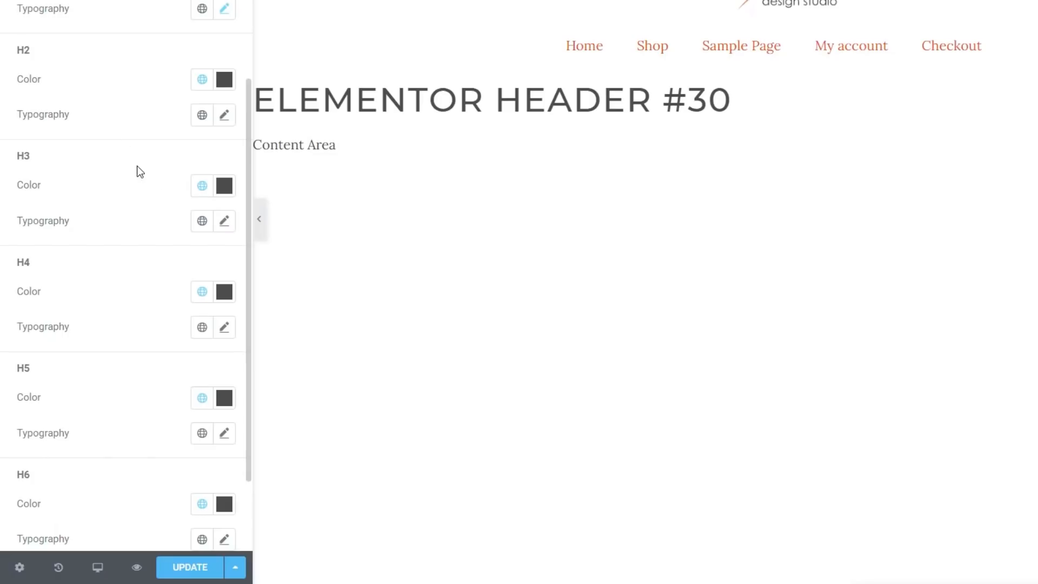
Step: Make H2 headings uppercase with 1.6 letter spacing
left_click(224, 116)
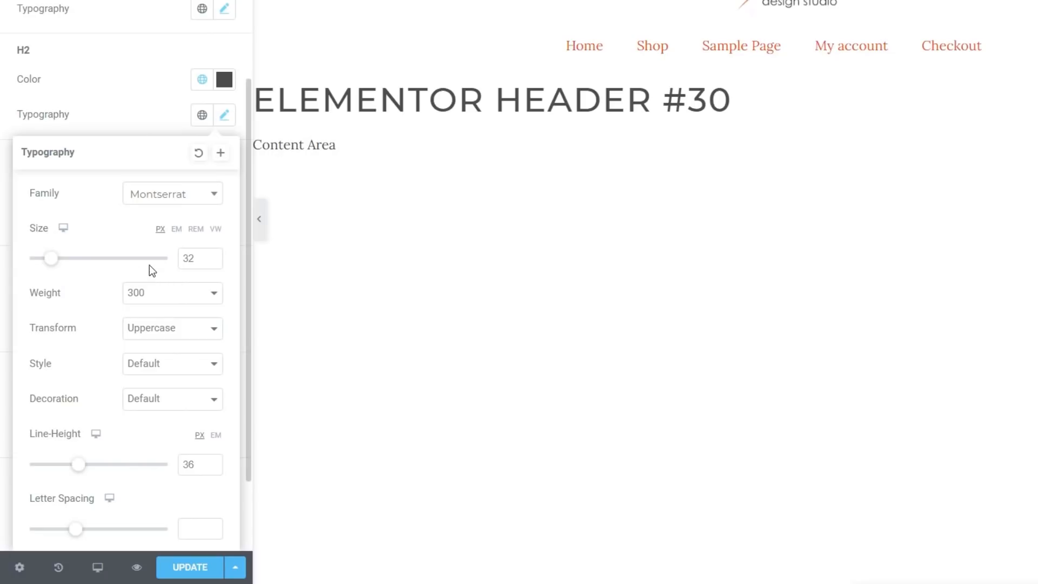
left_click(181, 332)
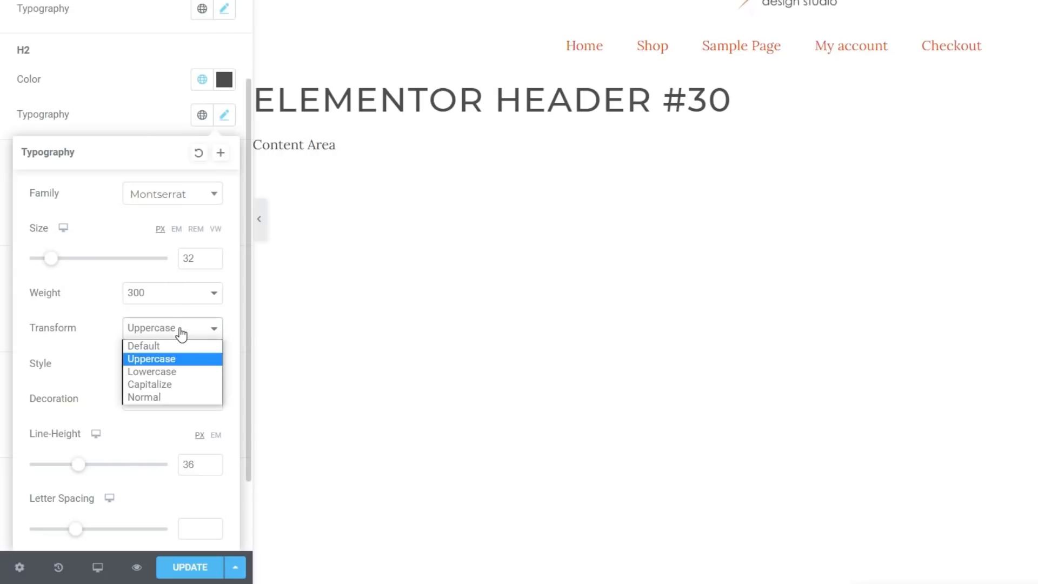
left_click(179, 358)
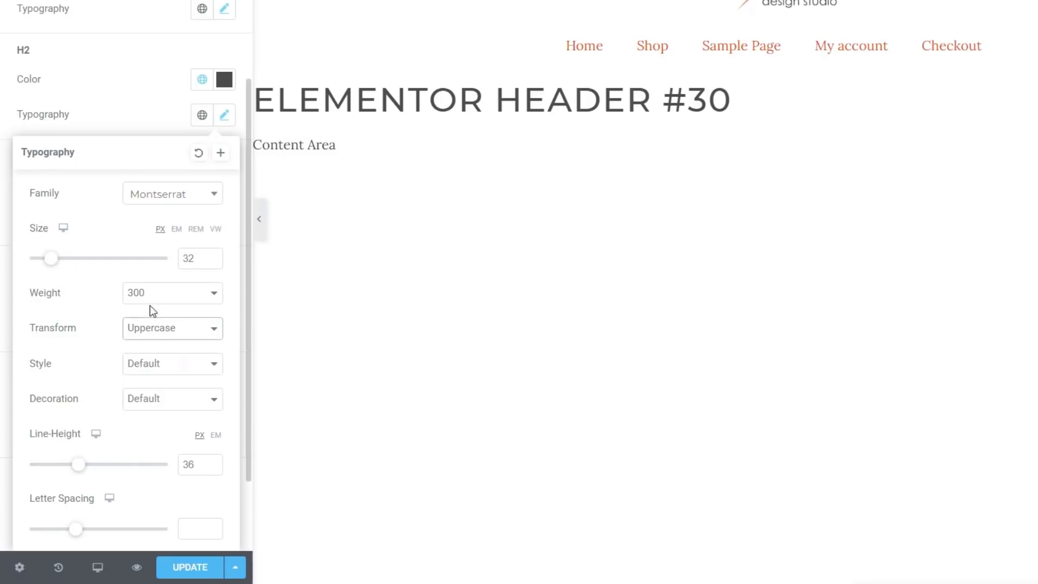
left_click_drag(81, 537, 94, 538)
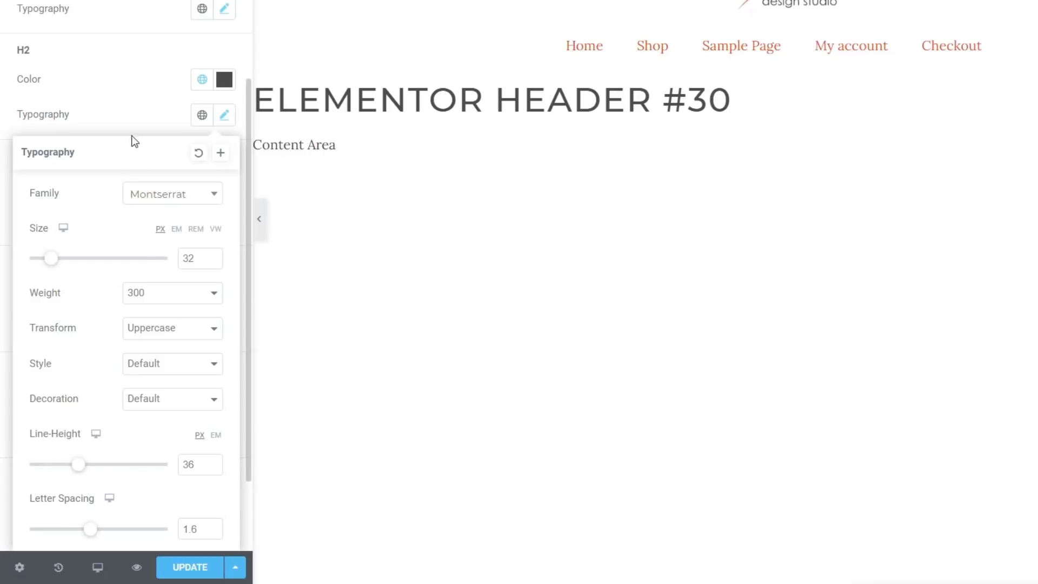
left_click(131, 115)
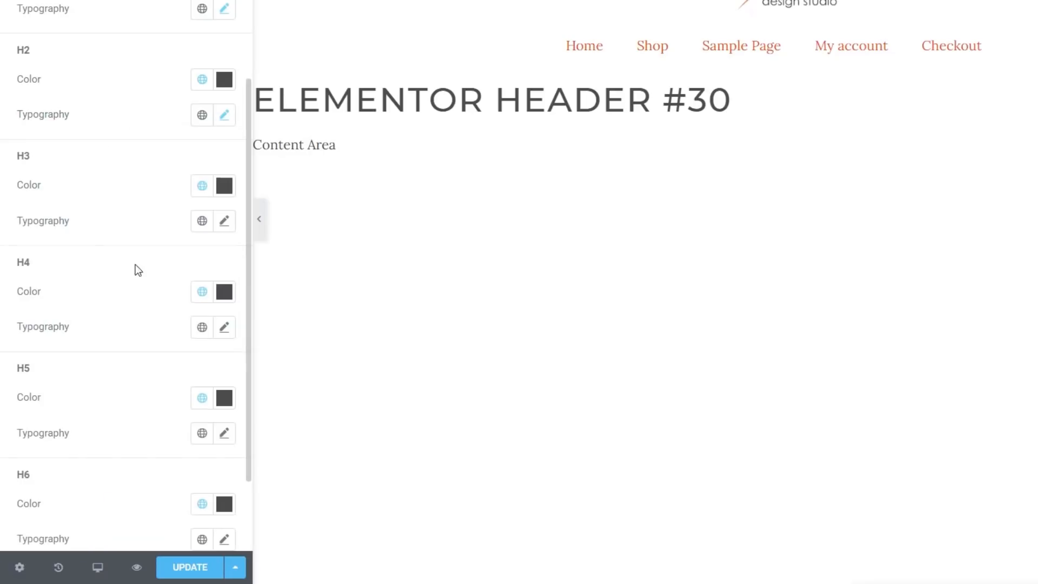
Step: Link H3 typography to the Headings global font
left_click(225, 222)
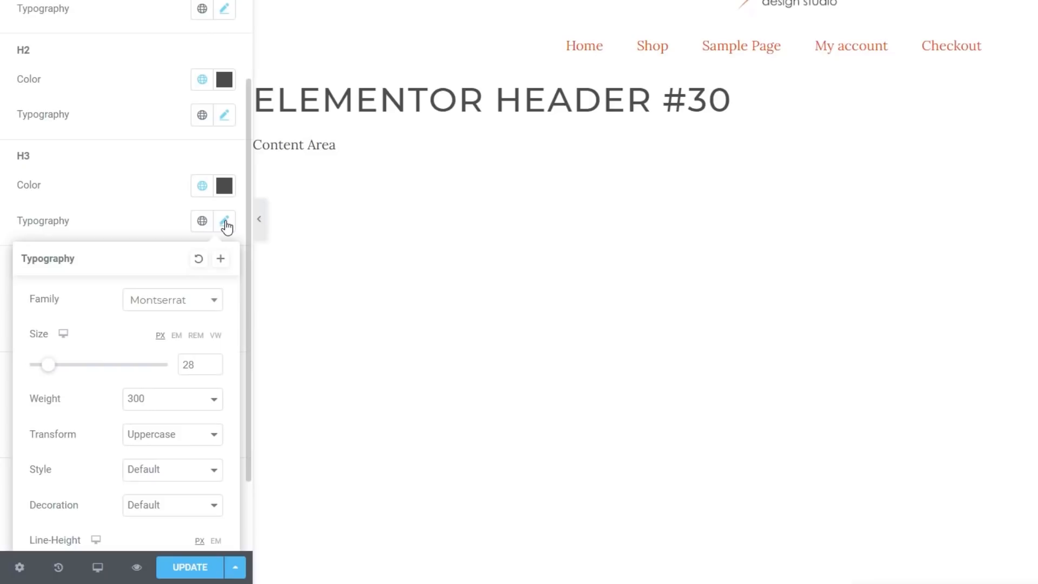
scroll(115, 413, "down", 2)
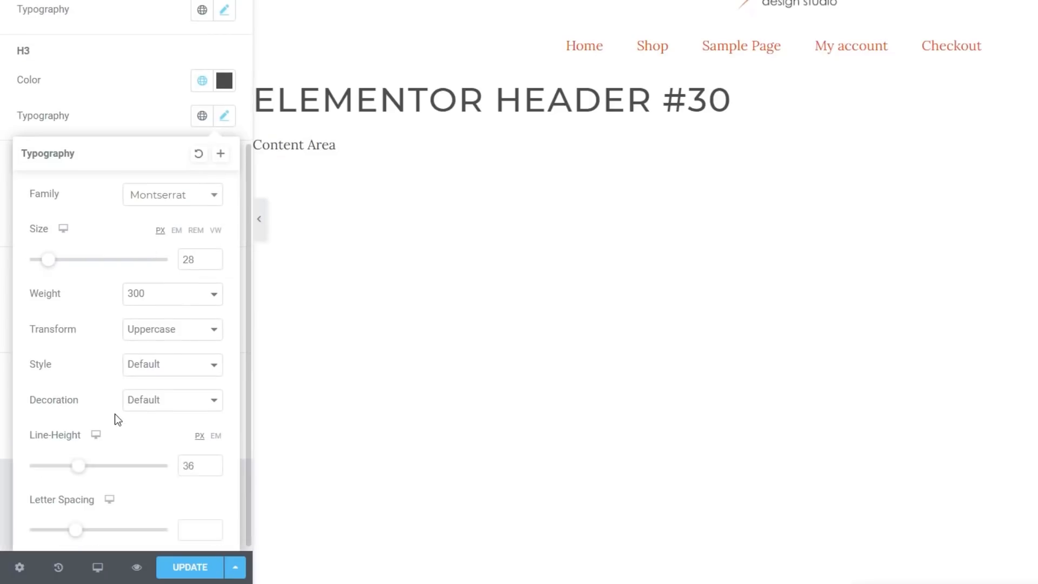
left_click(143, 135)
left_click(202, 123)
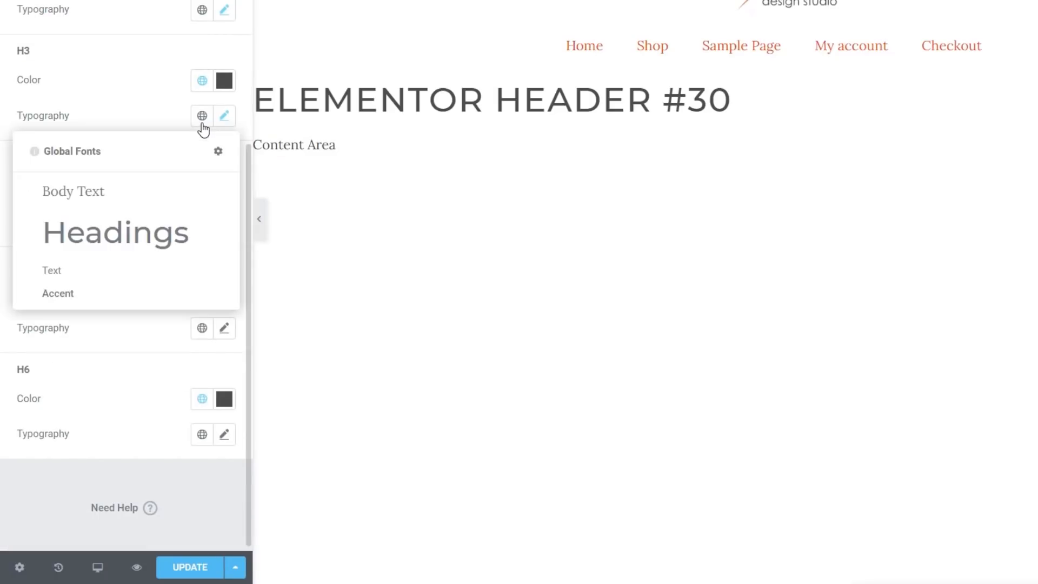
left_click(121, 239)
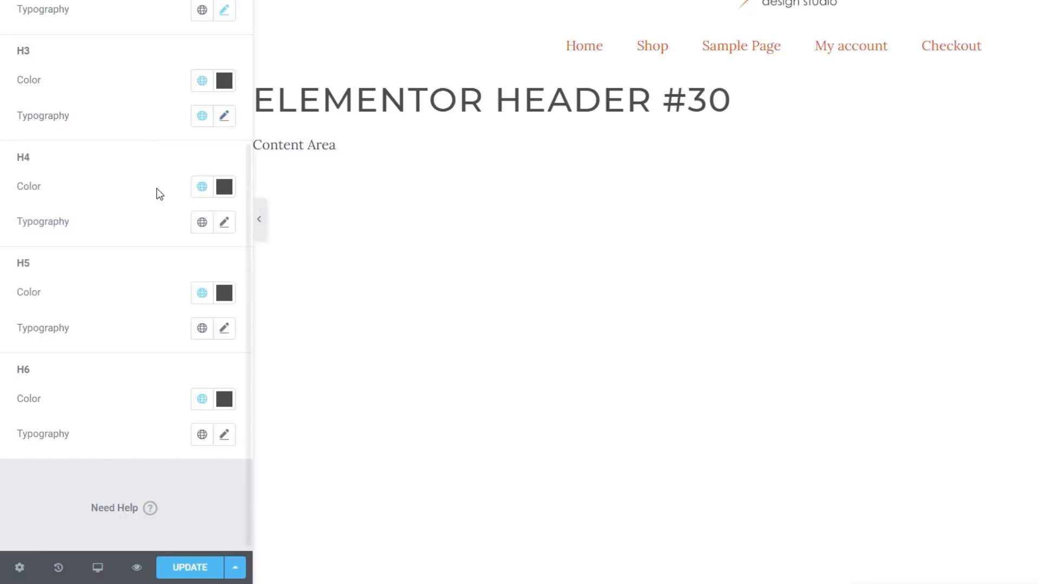
Step: Set H3 to 30px, weight 300, uppercase, with 1.6 letter spacing
left_click(227, 120)
left_click_drag(64, 262, 51, 269)
left_click(188, 296)
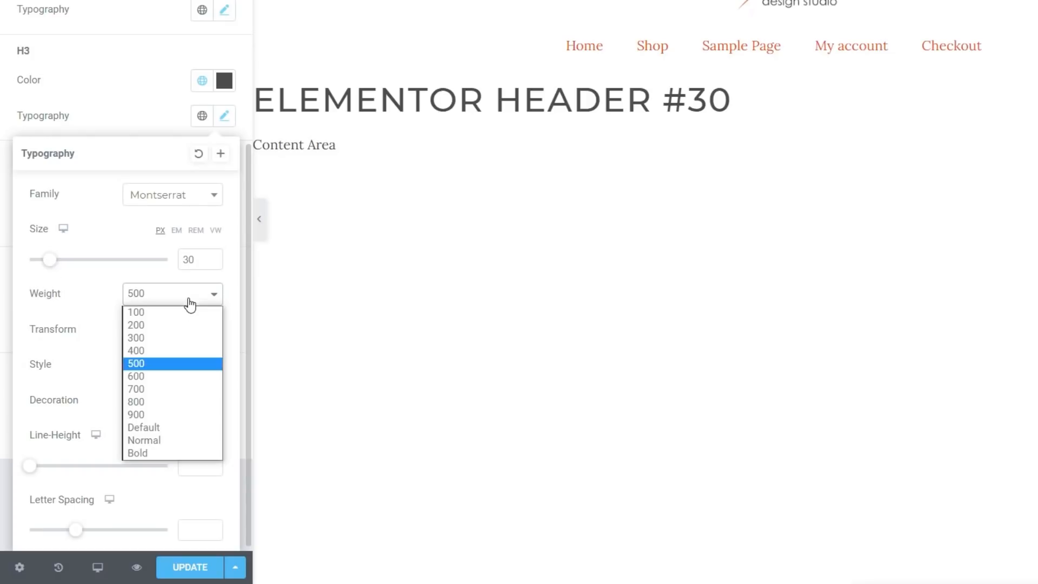
left_click(163, 337)
left_click(173, 335)
left_click(162, 358)
left_click_drag(76, 530, 92, 534)
left_click(119, 90)
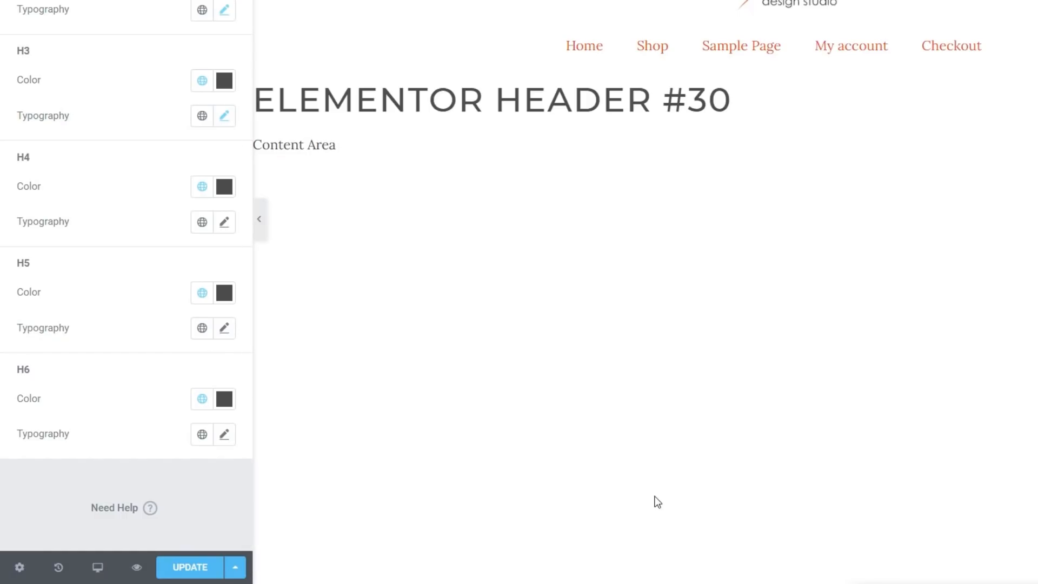
Step: Update the Site Settings from the Buttons panel and close them to return to the editor
left_click(16, 1)
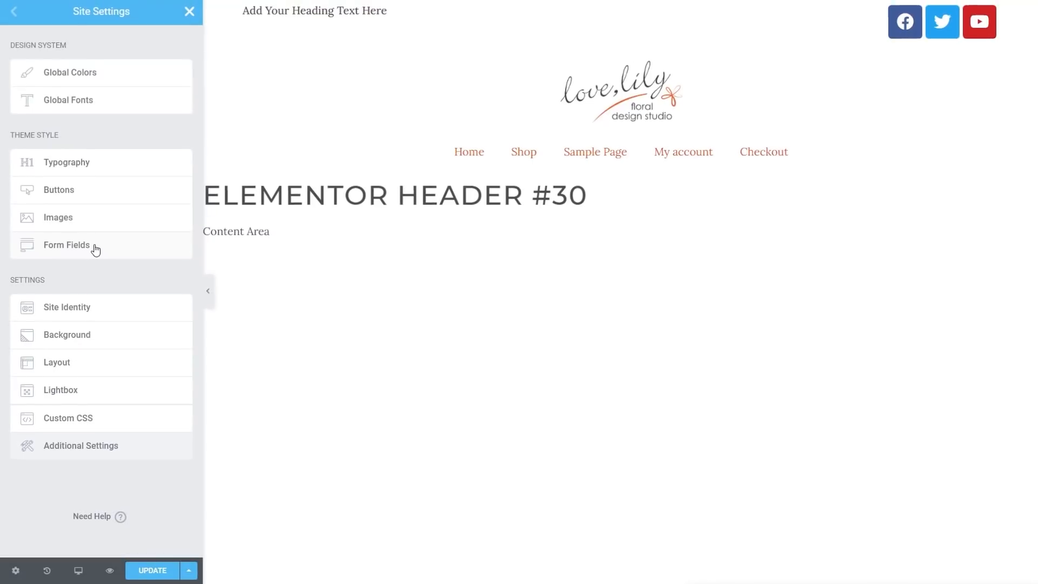
left_click(88, 199)
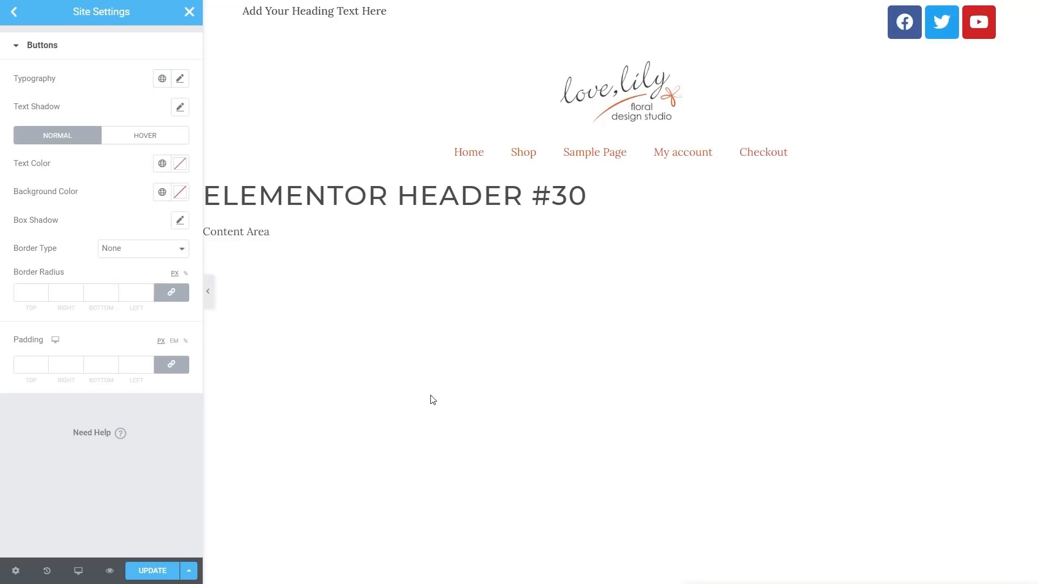
left_click(163, 568)
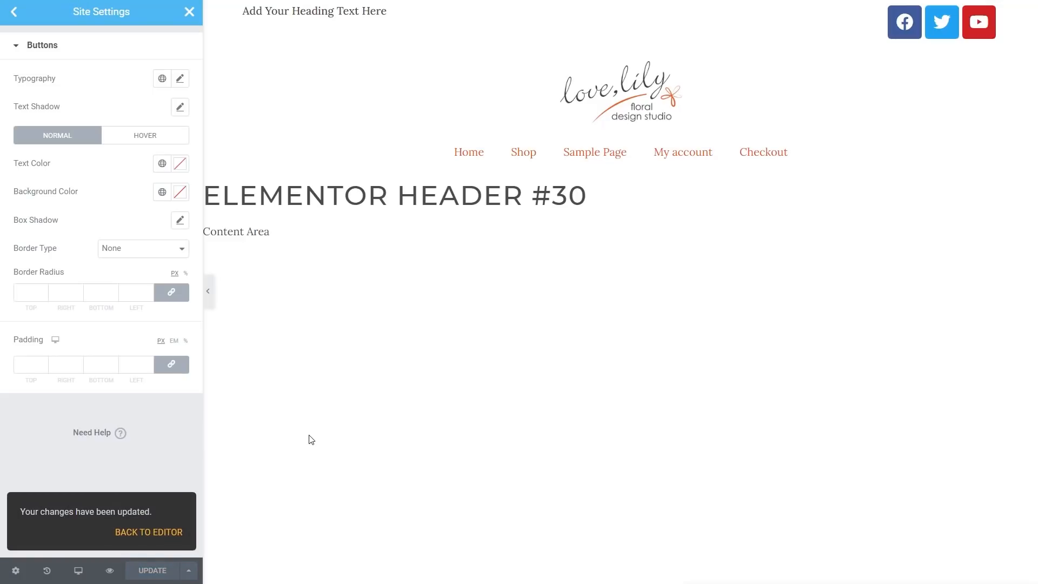
left_click(190, 13)
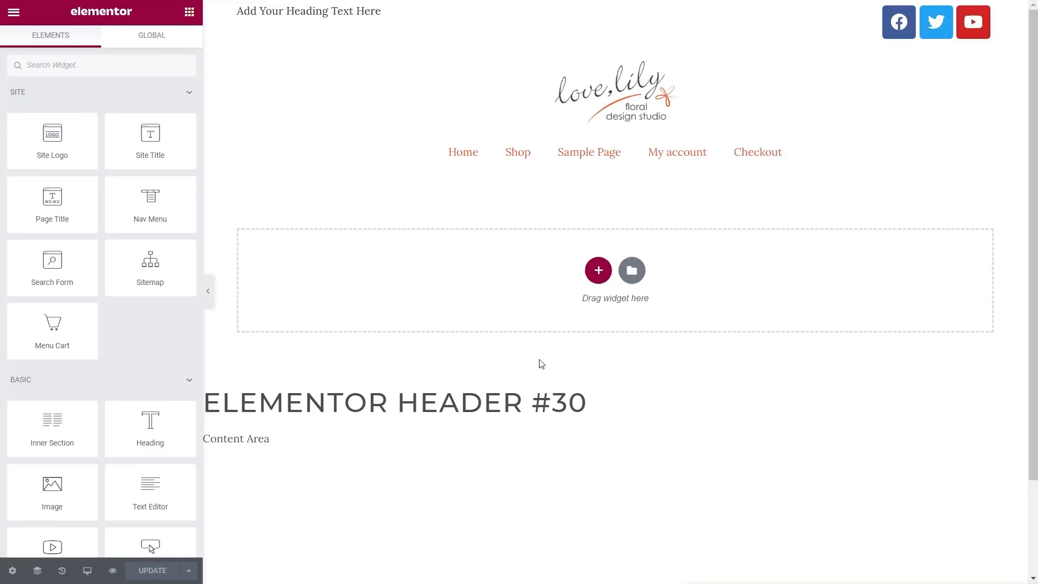
Step: Select the Nav Menu and set its typography font family to Montserrat
left_click(910, 160)
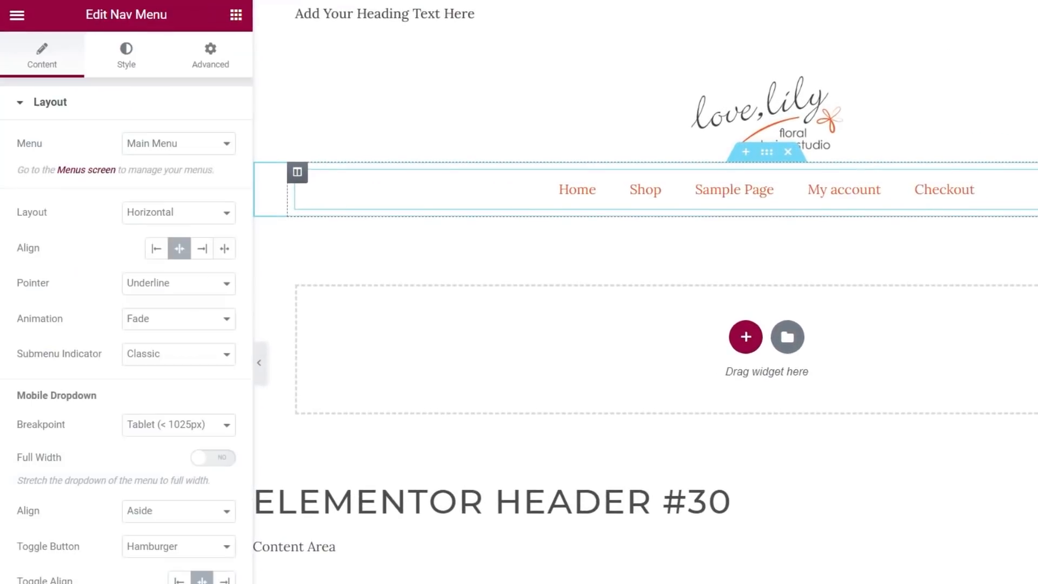
left_click(130, 54)
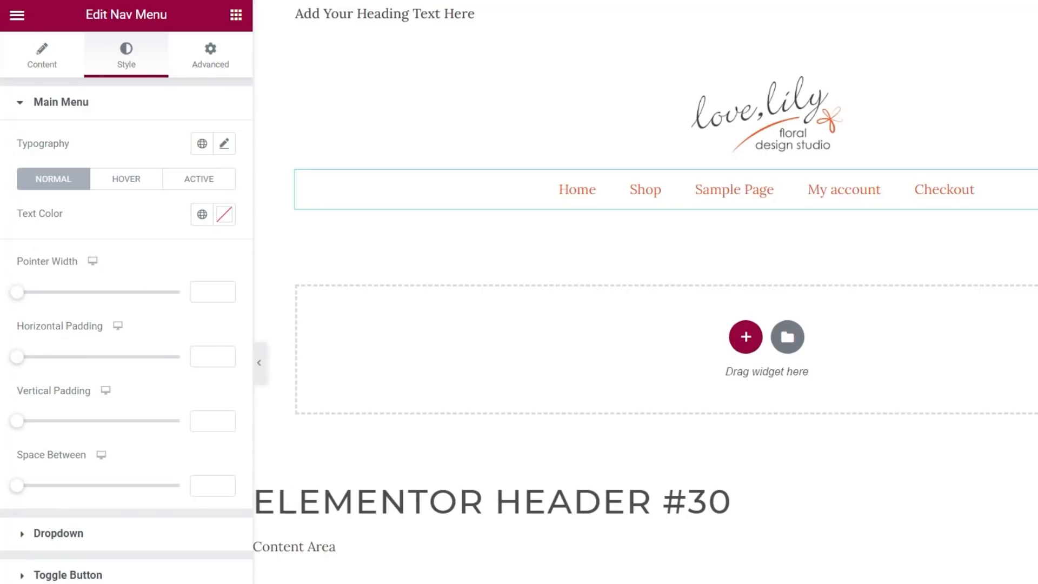
left_click(223, 145)
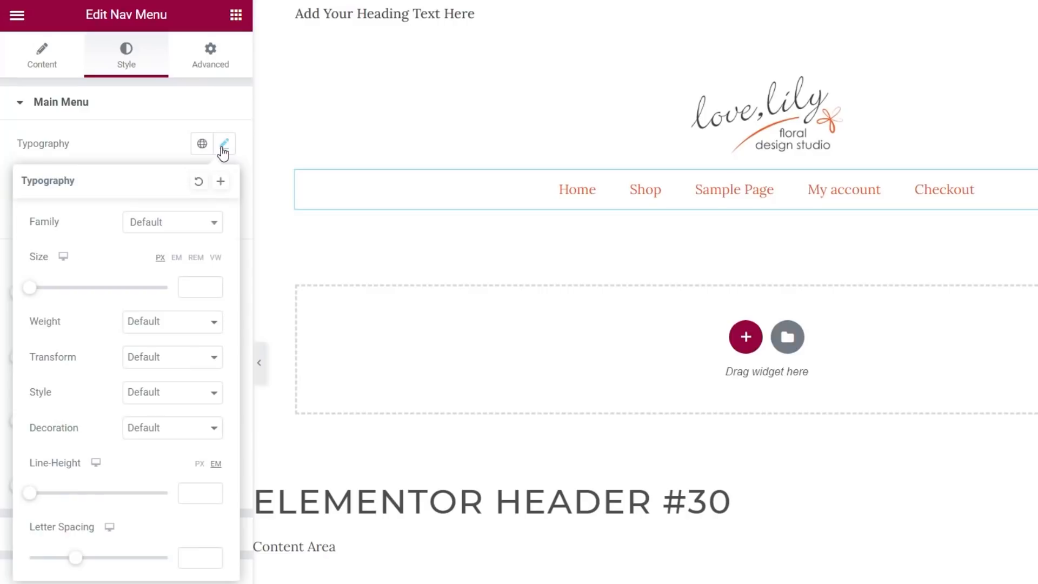
left_click(195, 222)
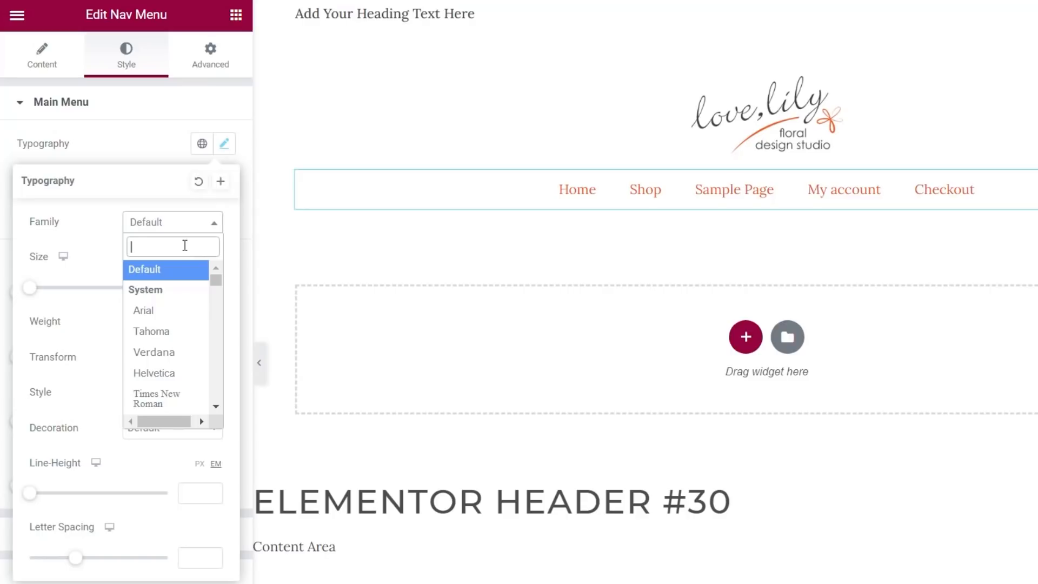
type("Mont")
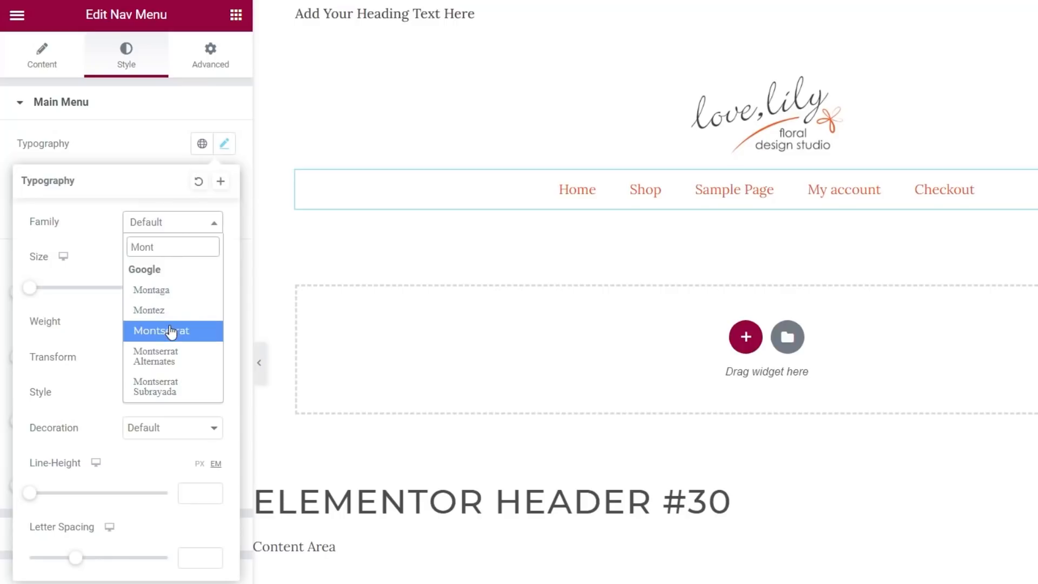
left_click(171, 331)
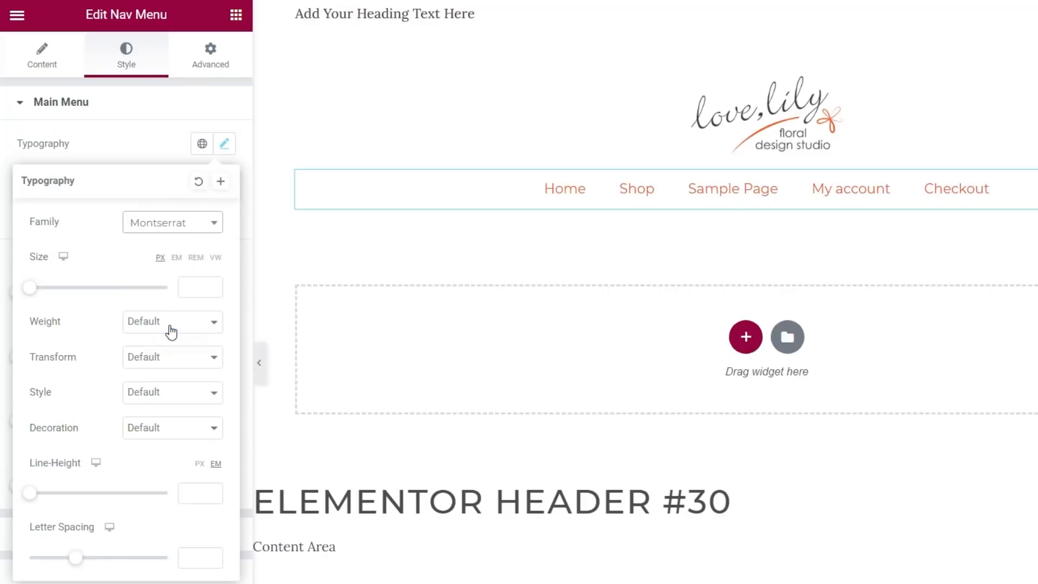
Step: Give the menu text size 15, weight 400, uppercase transform and 1.6 letter spacing
left_click_drag(39, 294, 50, 294)
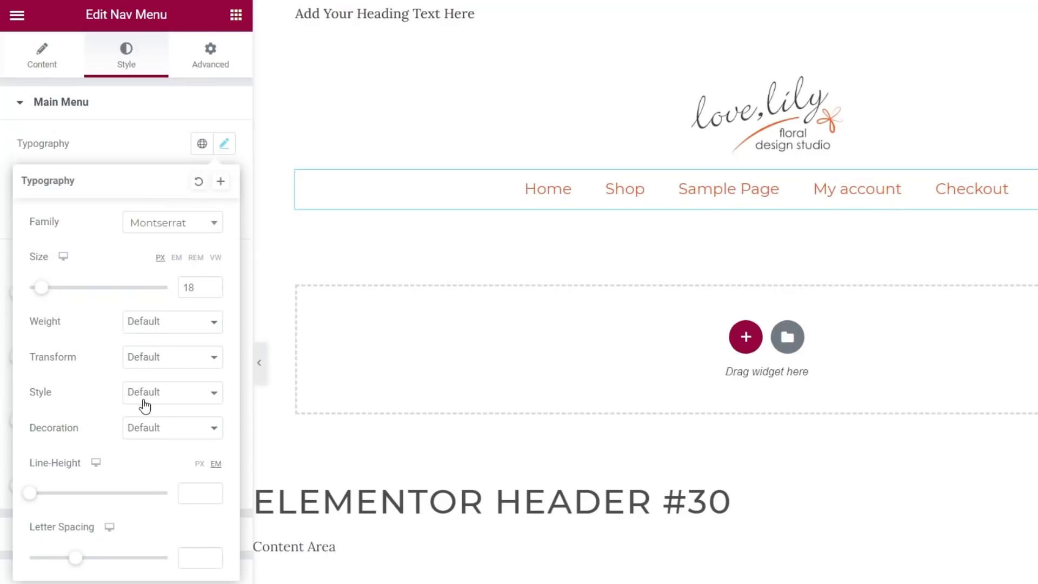
left_click(170, 325)
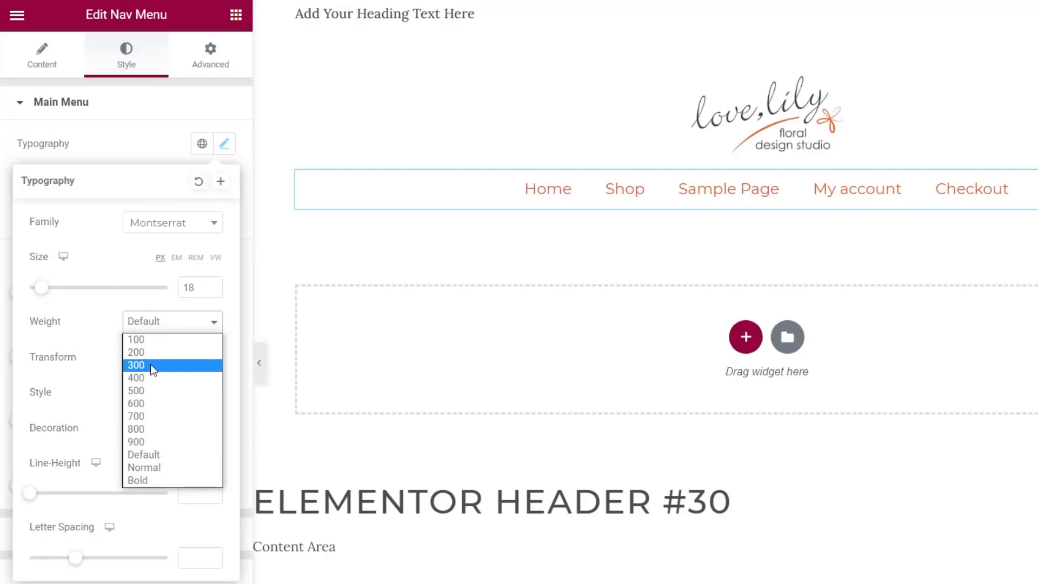
left_click(151, 364)
left_click(162, 327)
left_click(157, 376)
left_click(165, 356)
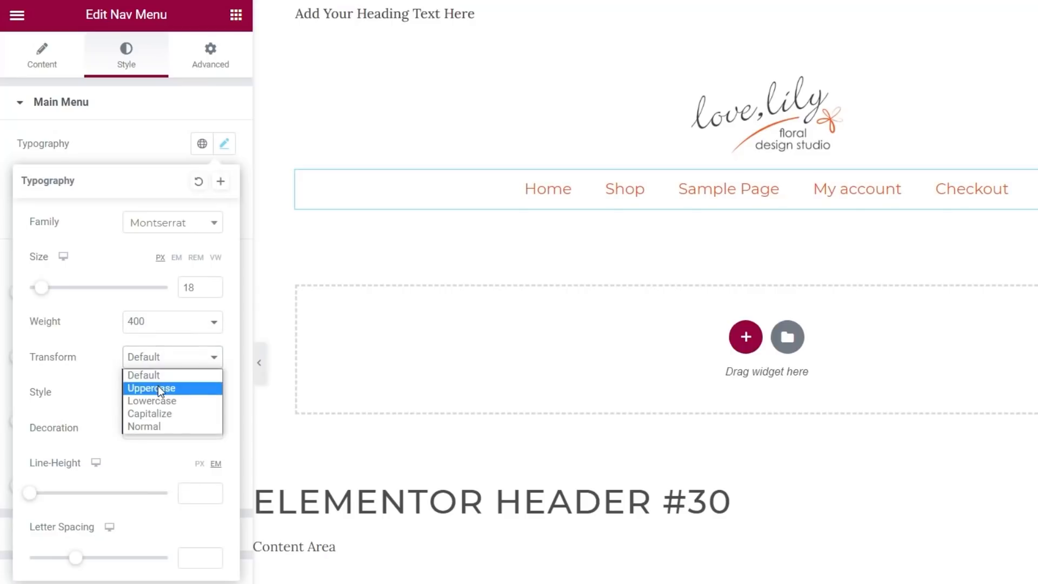
left_click(158, 388)
left_click_drag(74, 559, 90, 562)
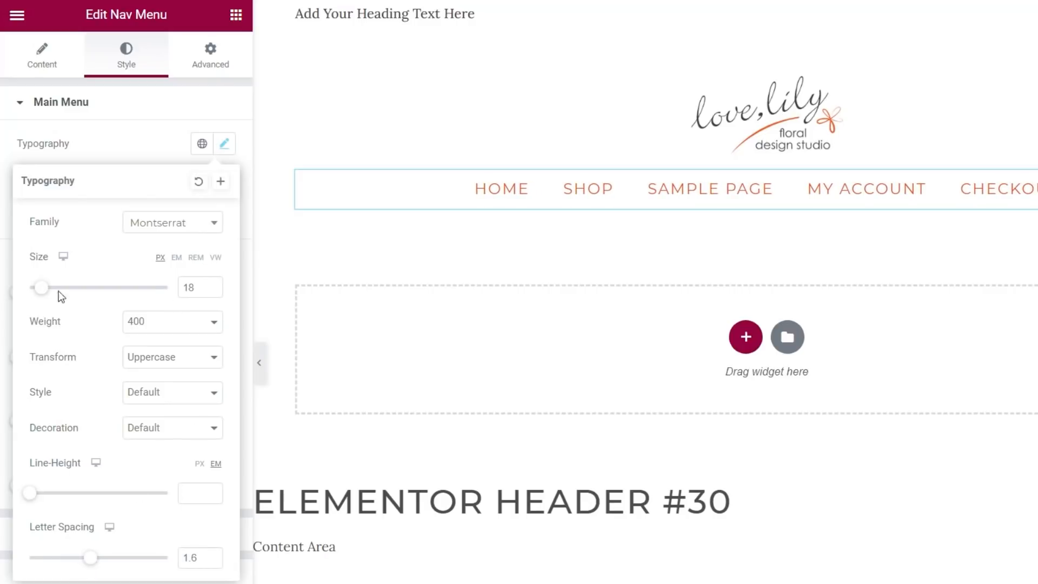
left_click_drag(40, 294, 40, 294)
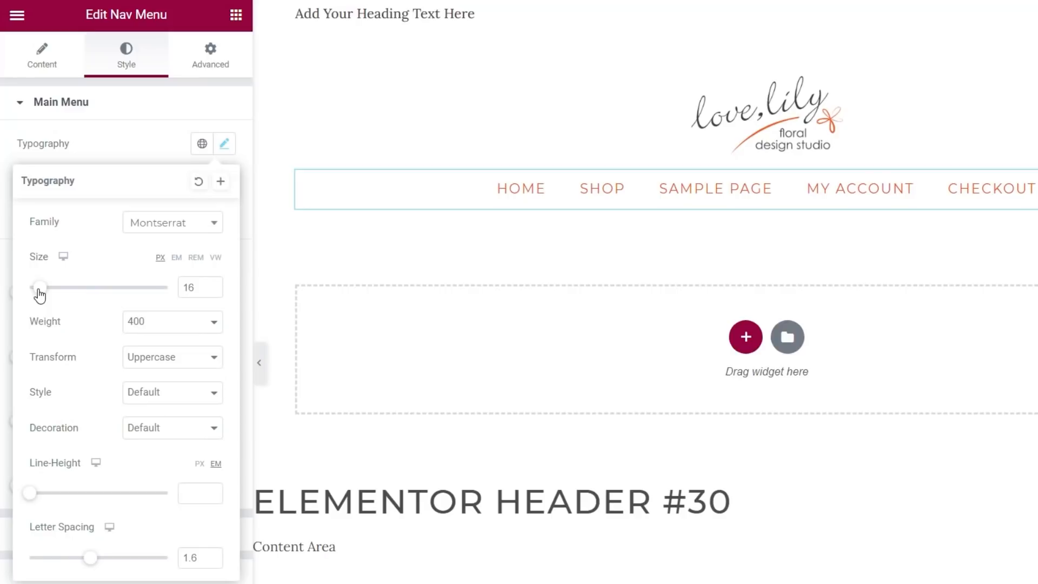
left_click(212, 291)
left_click(212, 291)
left_click(212, 285)
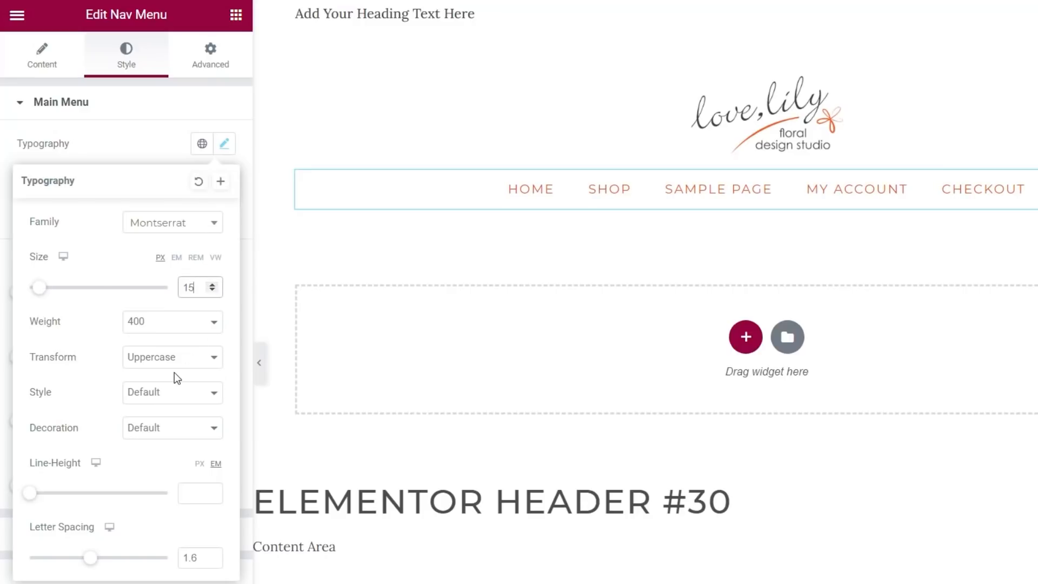
Step: Colour the nav menu text with the global Text grey
left_click(139, 143)
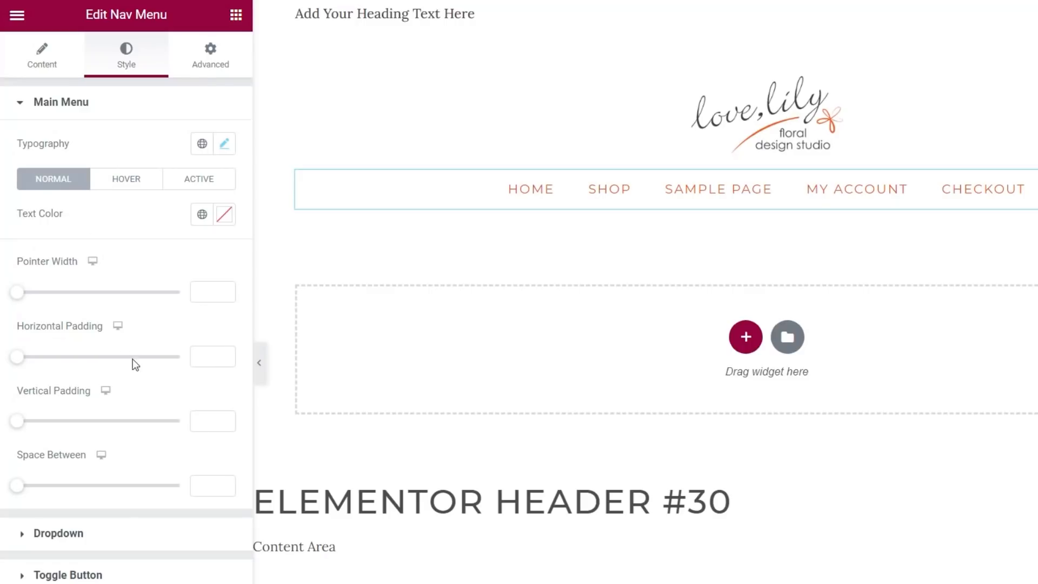
left_click(202, 217)
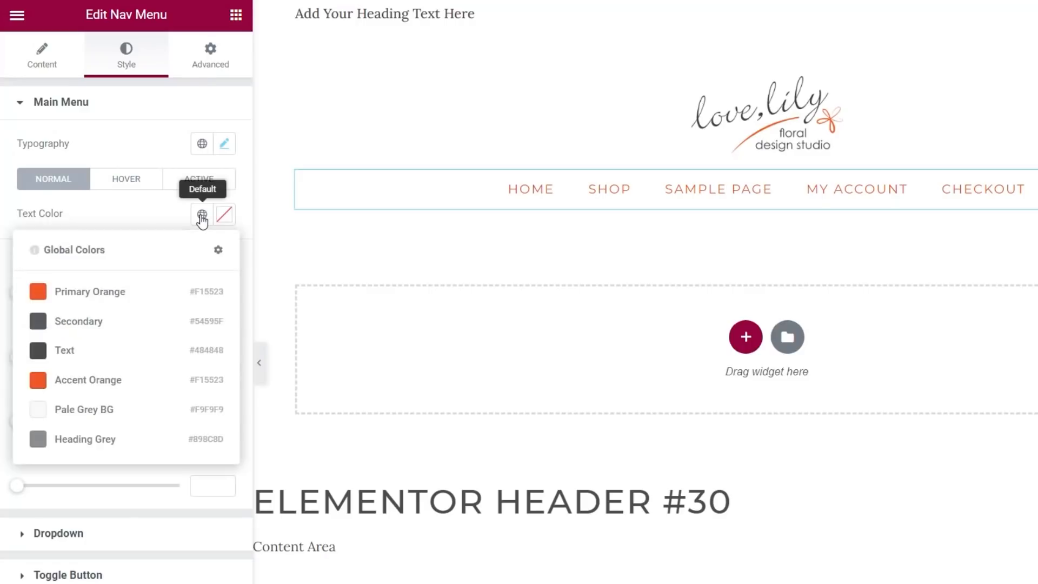
left_click(65, 350)
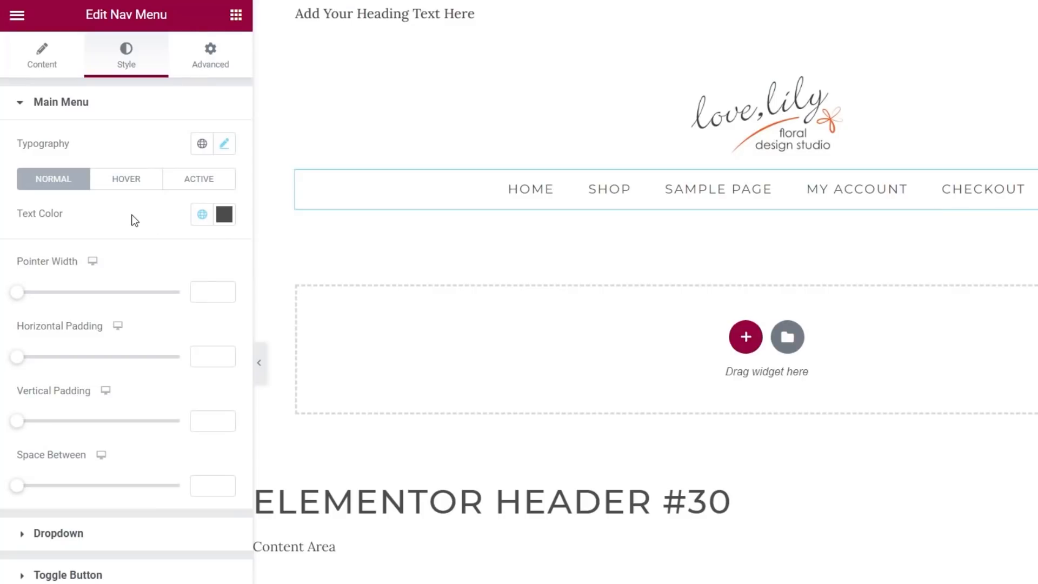
Step: Set the menu's hover text colour to global Primary Orange
left_click(120, 184)
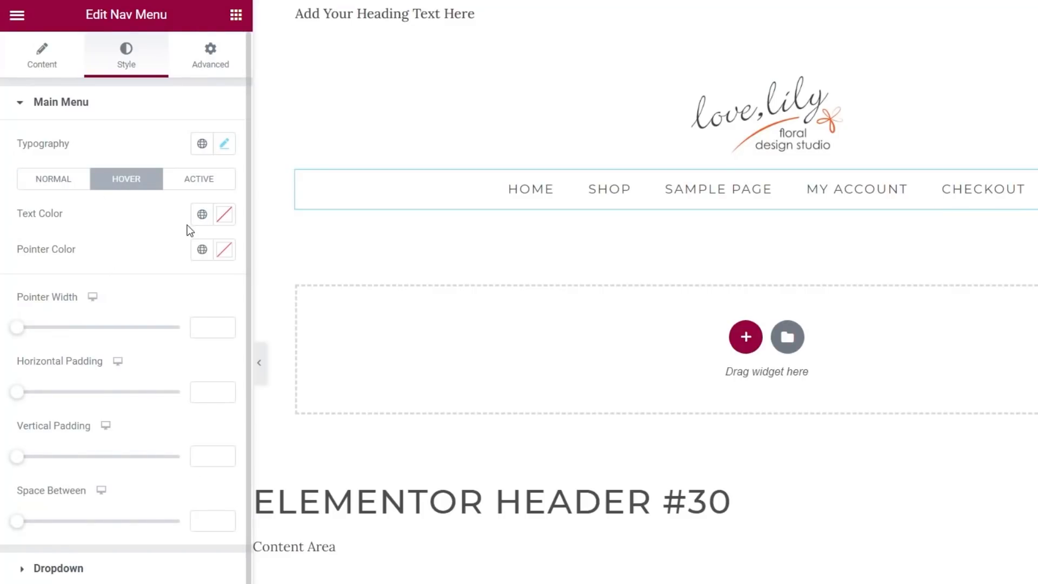
left_click(201, 214)
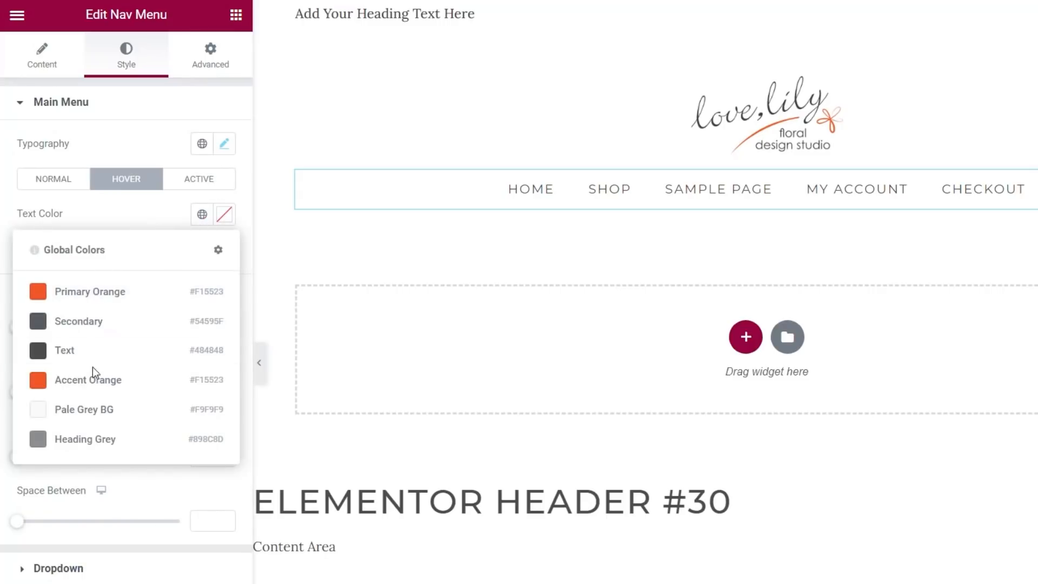
left_click(100, 296)
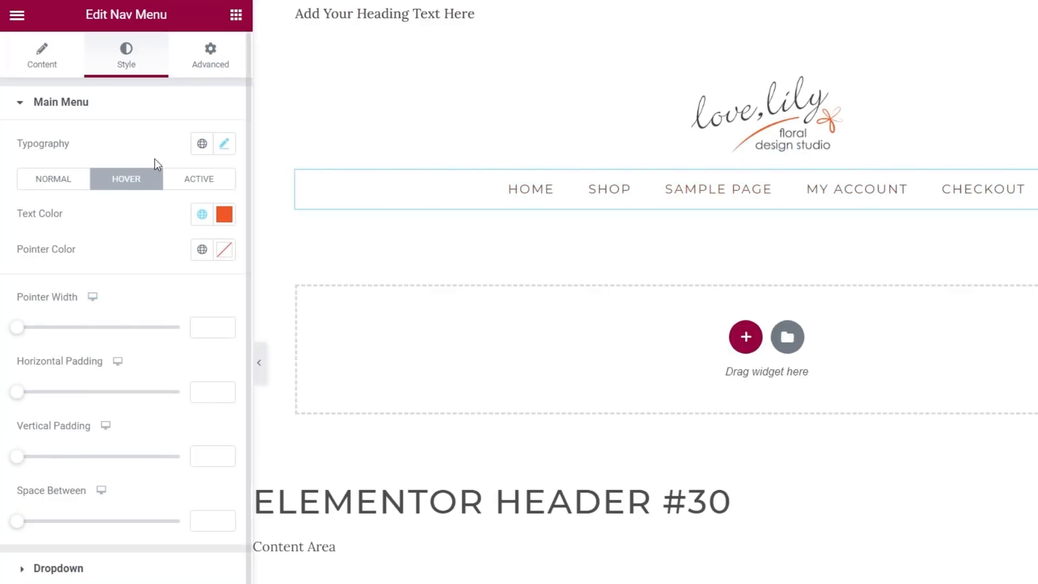
left_click(57, 178)
Step: Set the menu Pointer to None to remove the underline effect
left_click(36, 57)
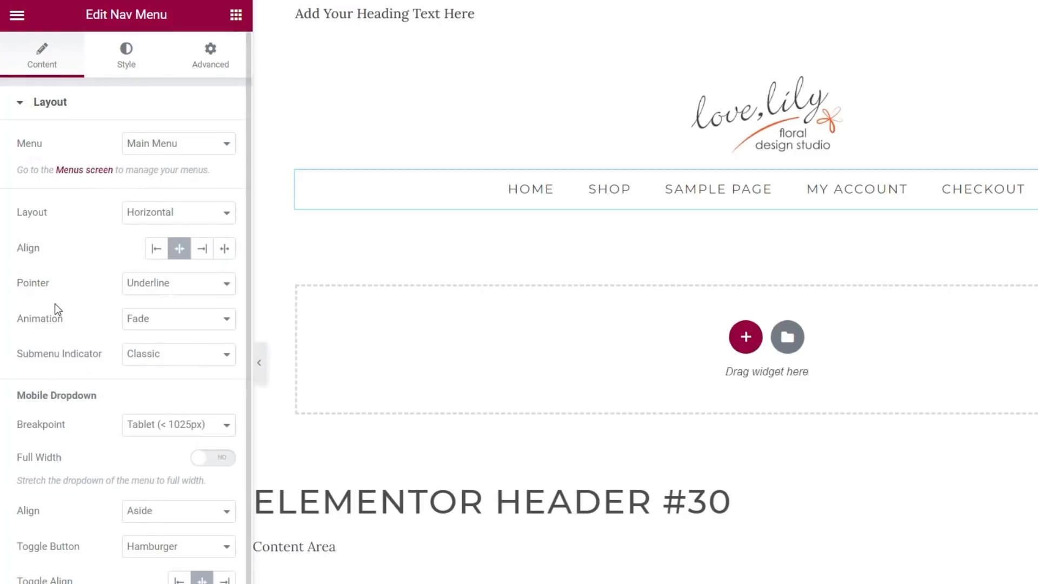
left_click(178, 285)
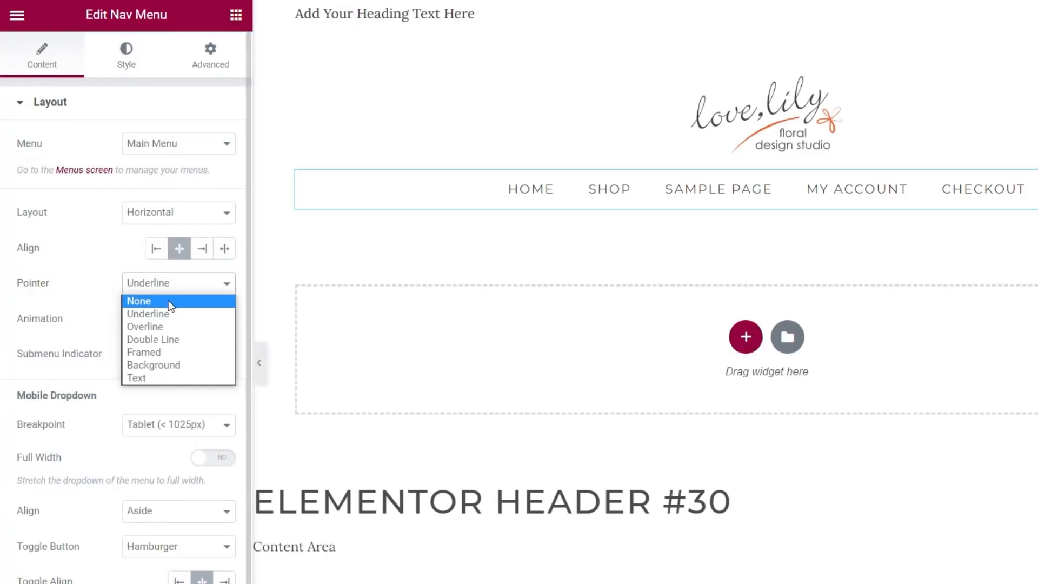
left_click(167, 298)
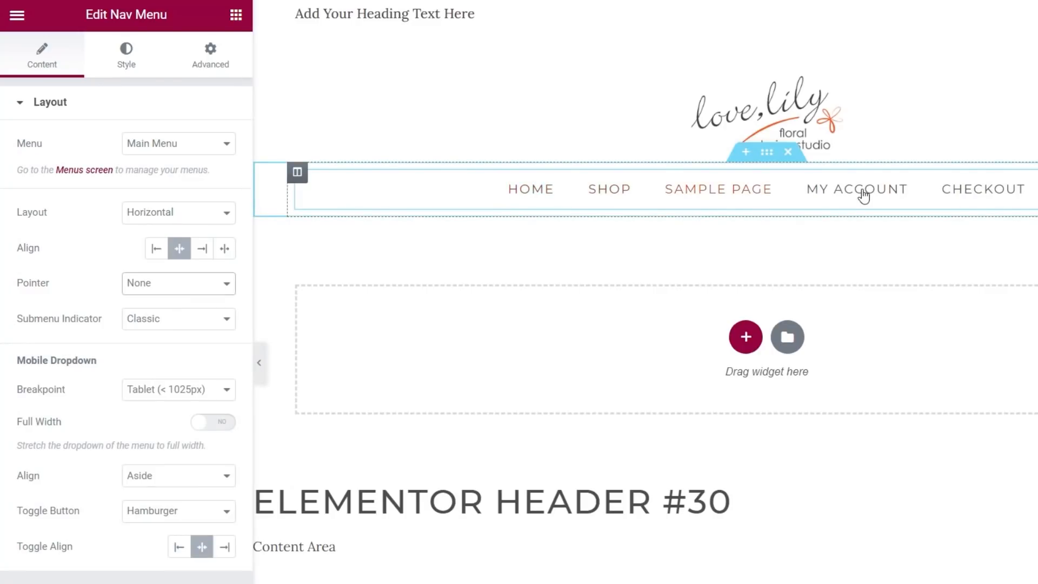
left_click(123, 60)
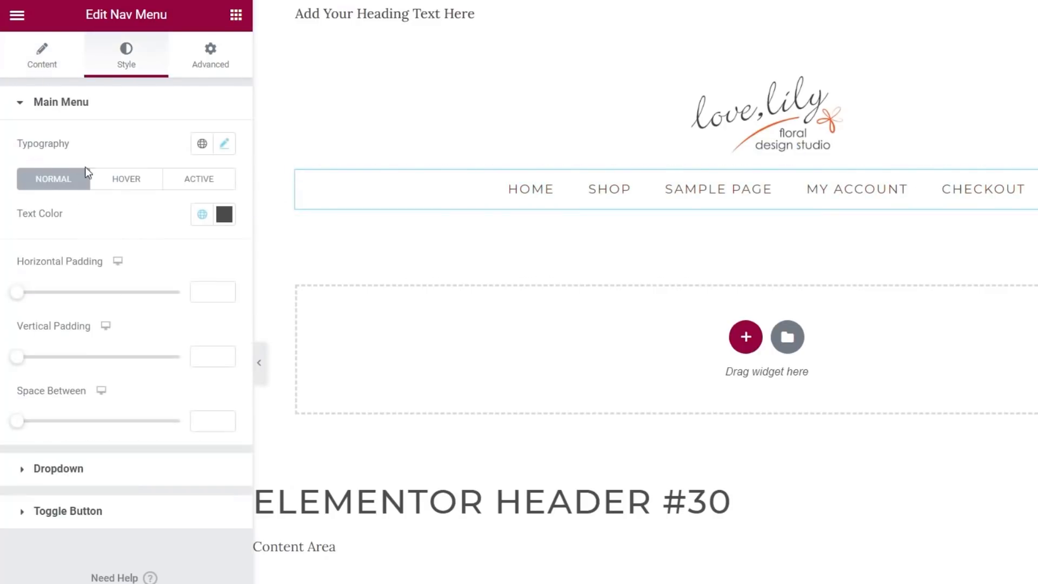
Step: Set the active menu item's text colour to global Accent Orange
left_click(198, 187)
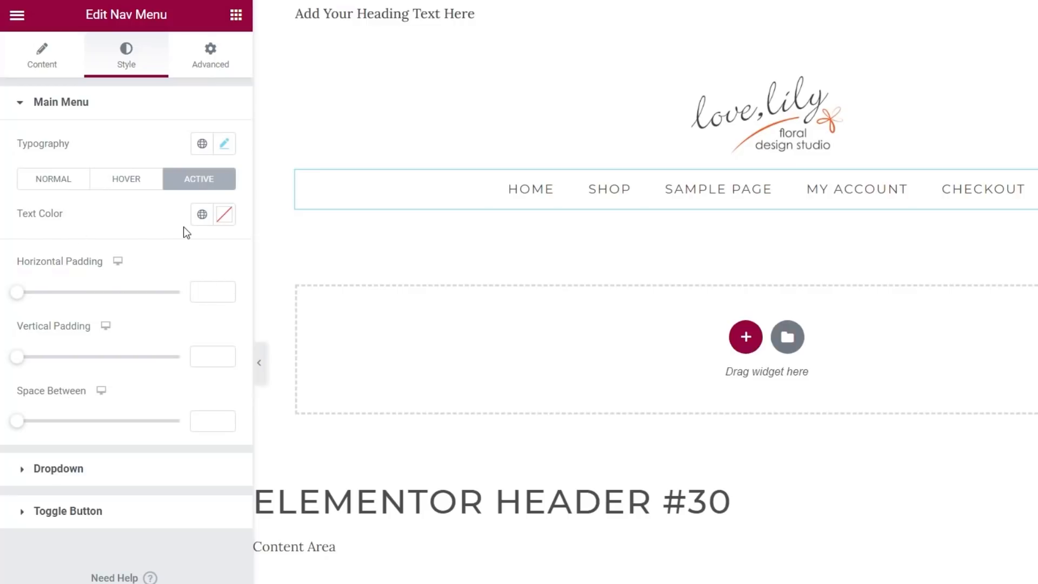
left_click(202, 215)
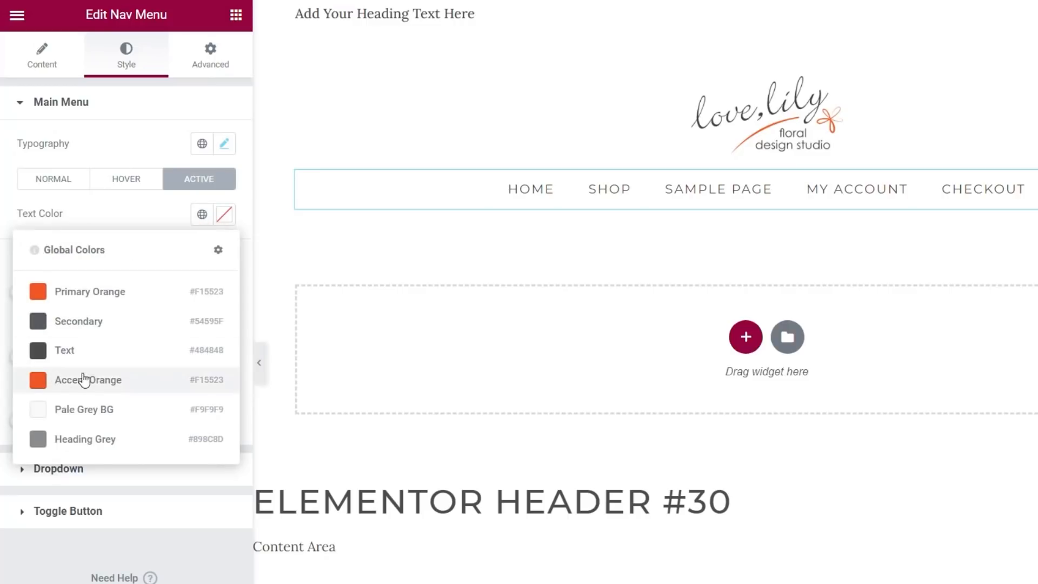
left_click(38, 380)
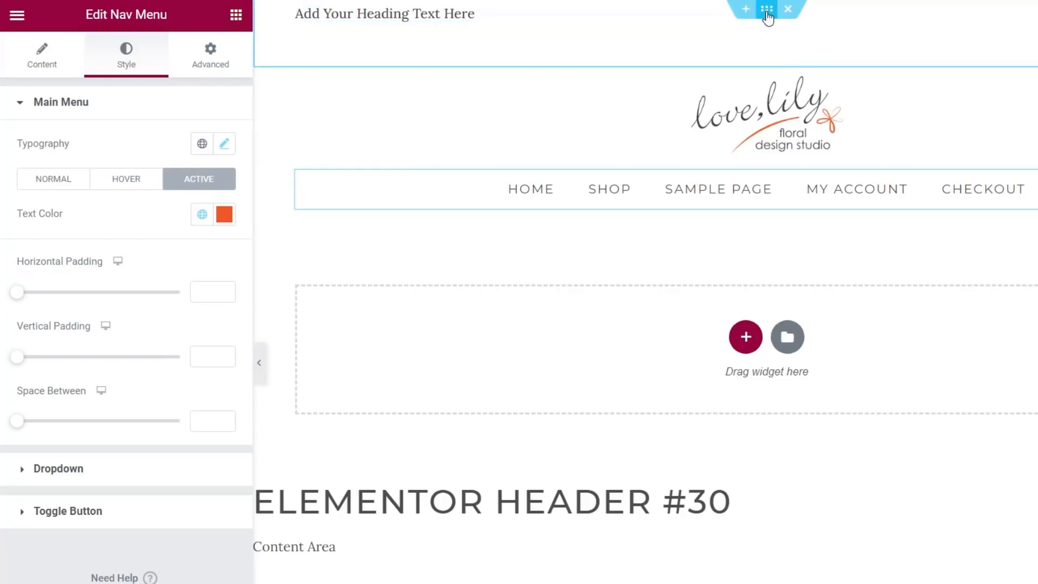
Step: Set the top header section to Vertical Align Middle with Min Height of 20 px
left_click(766, 9)
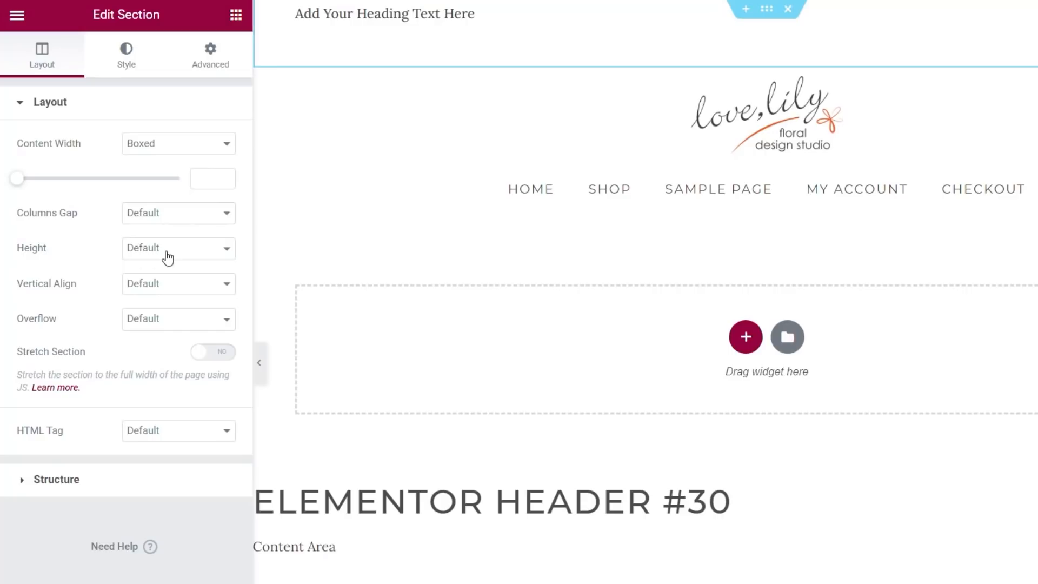
left_click(157, 289)
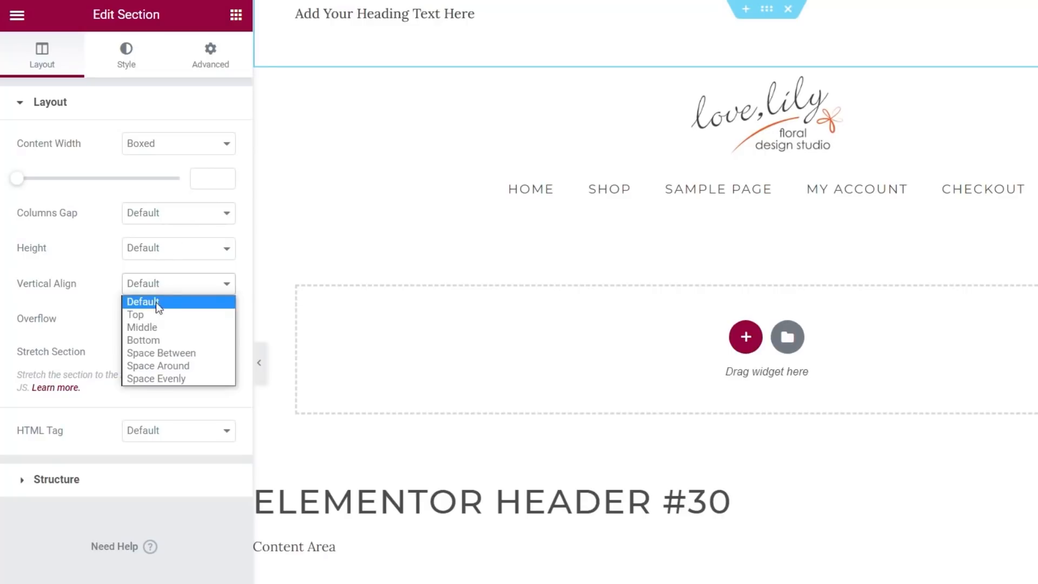
left_click(157, 326)
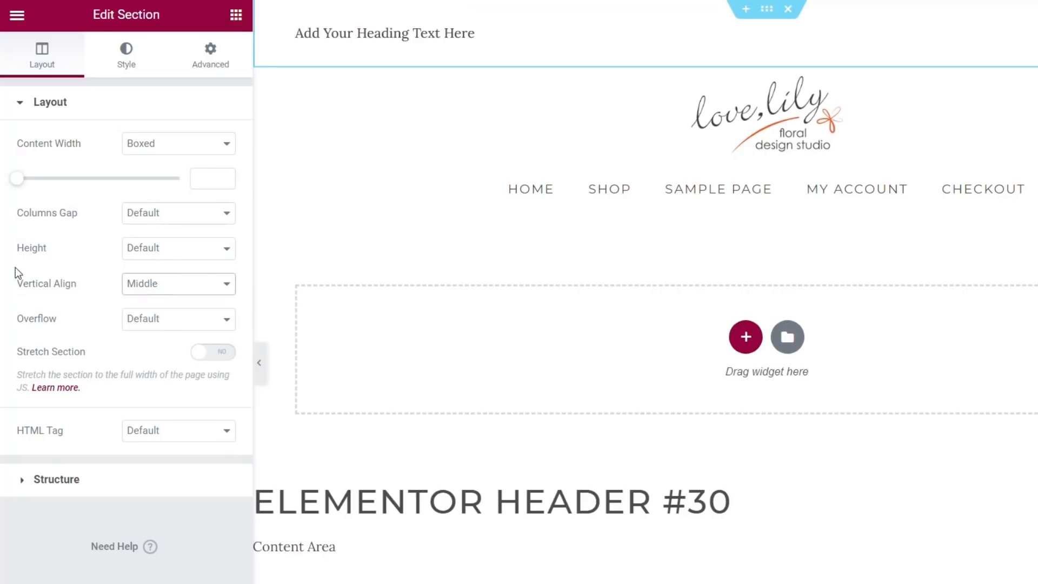
left_click(201, 252)
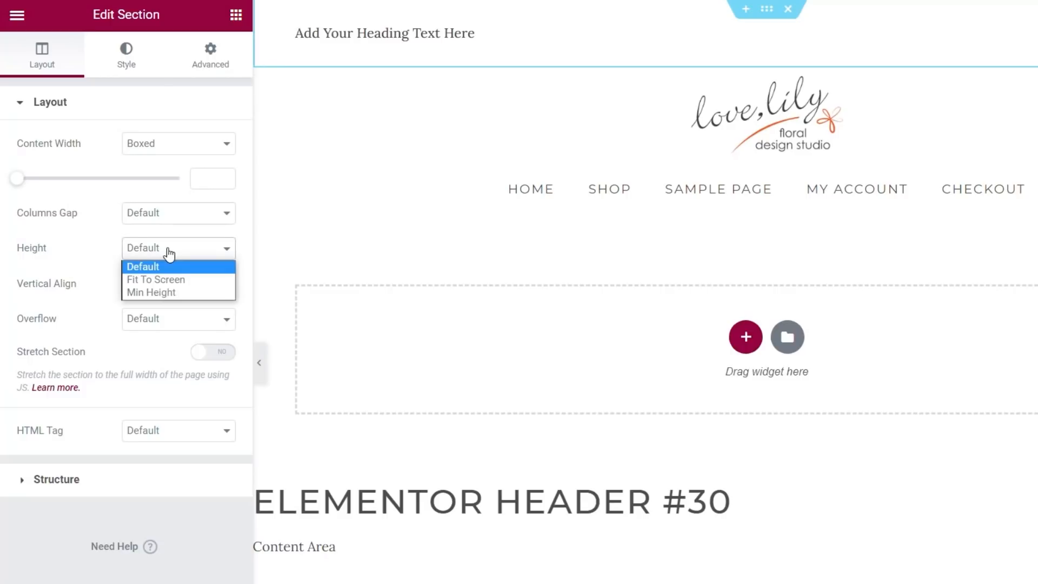
left_click(168, 291)
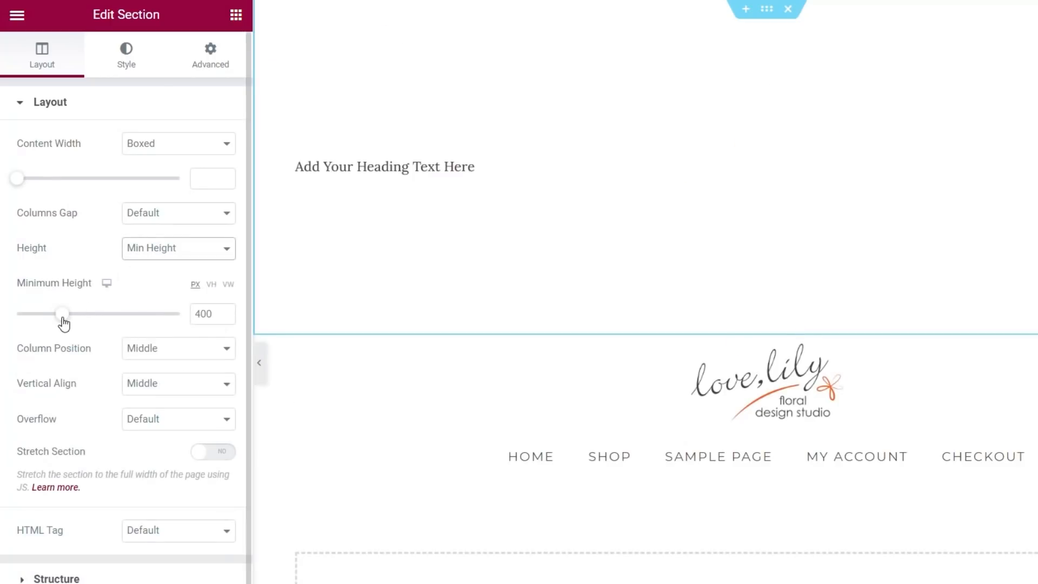
left_click_drag(59, 323, 21, 322)
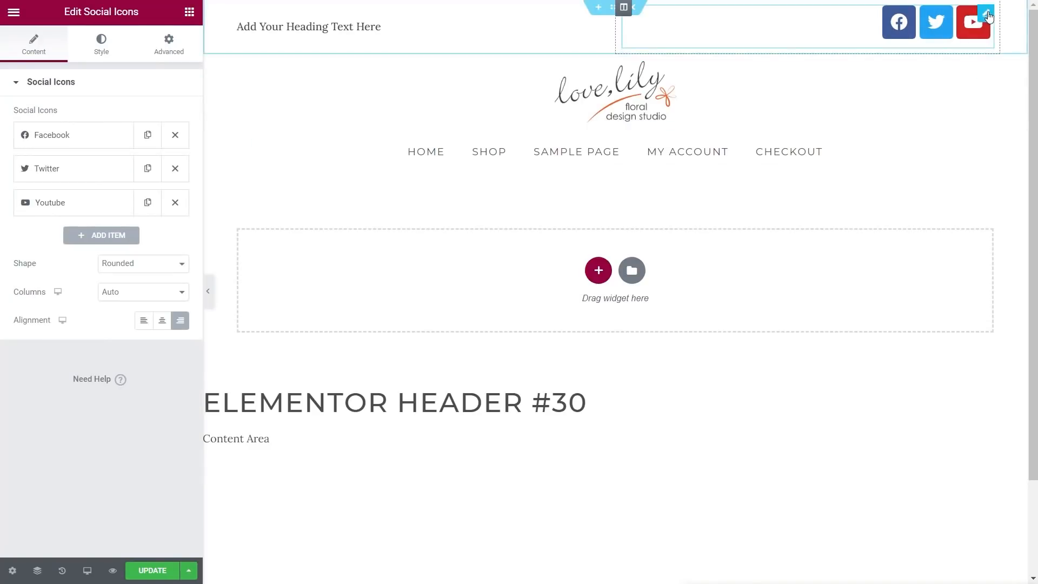
Step: Set the header social icons' size to 14
left_click(986, 13)
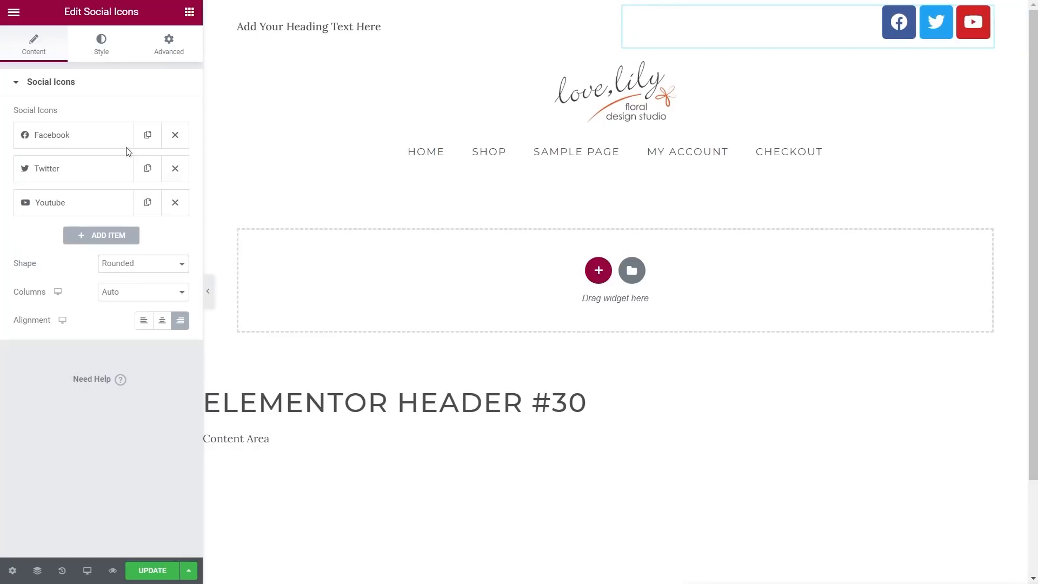
left_click(101, 45)
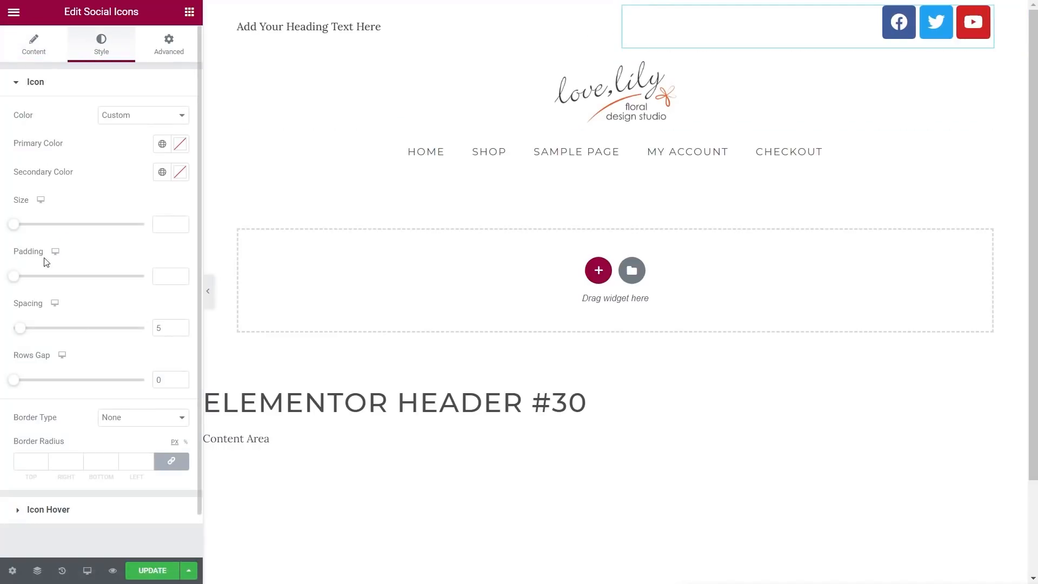
left_click_drag(12, 224, 16, 227)
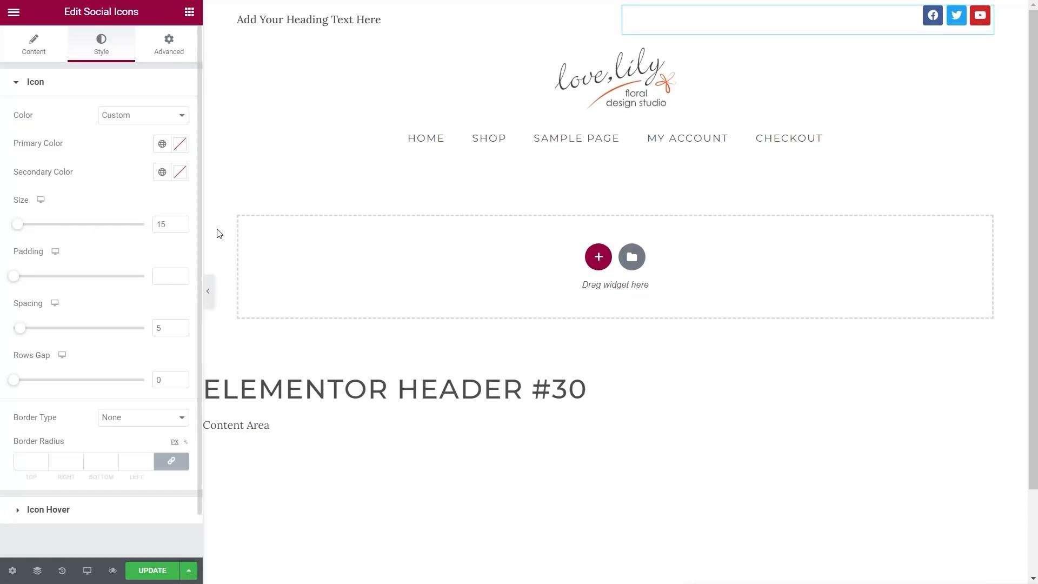
left_click(181, 223)
left_click(182, 223)
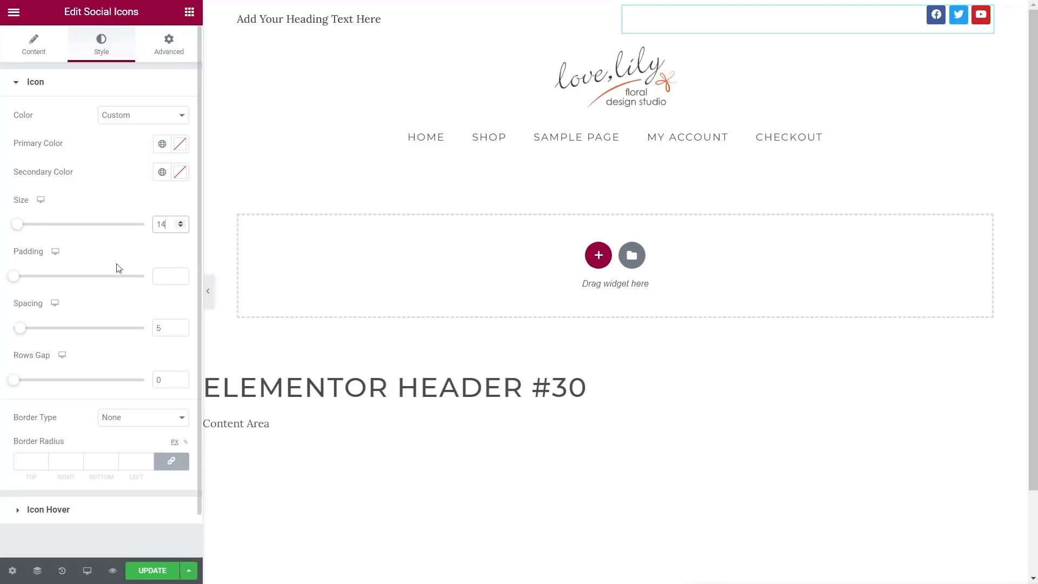
Step: Make the icons' primary colour white (#FFFFFF) and secondary colour Heading Grey
left_click(180, 145)
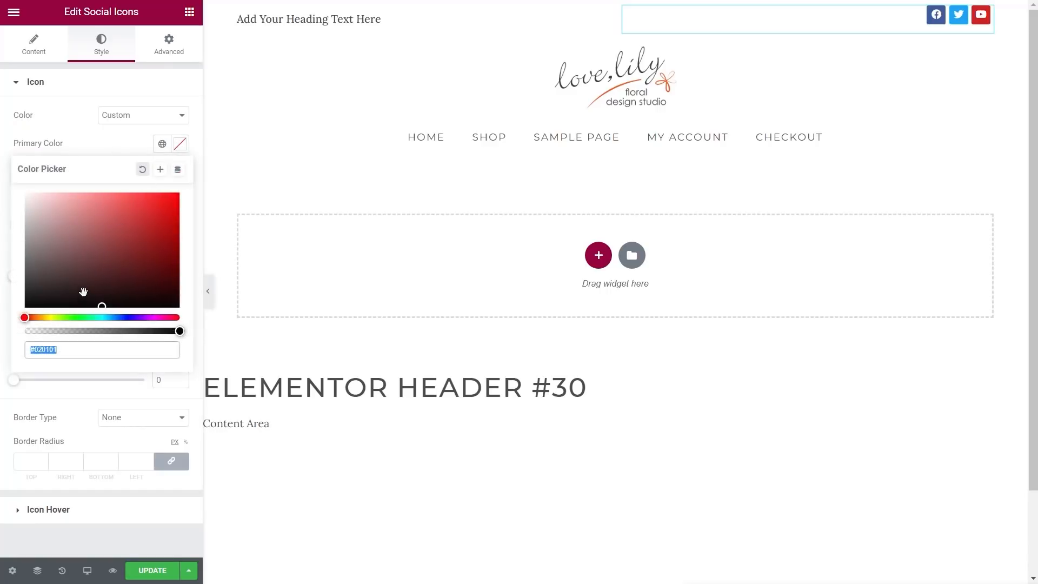
left_click_drag(76, 257, 24, 187)
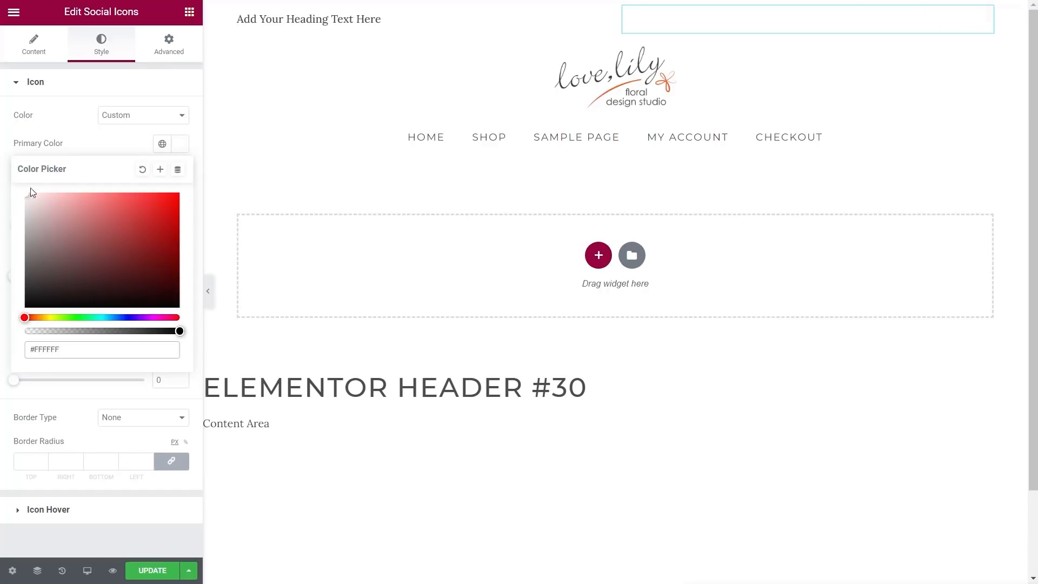
left_click(88, 141)
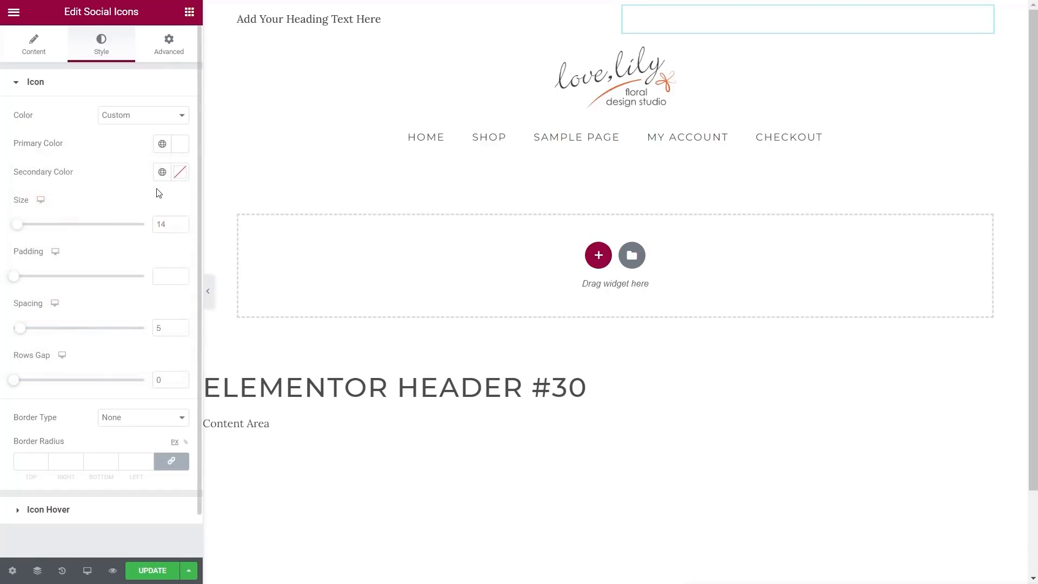
left_click(180, 174)
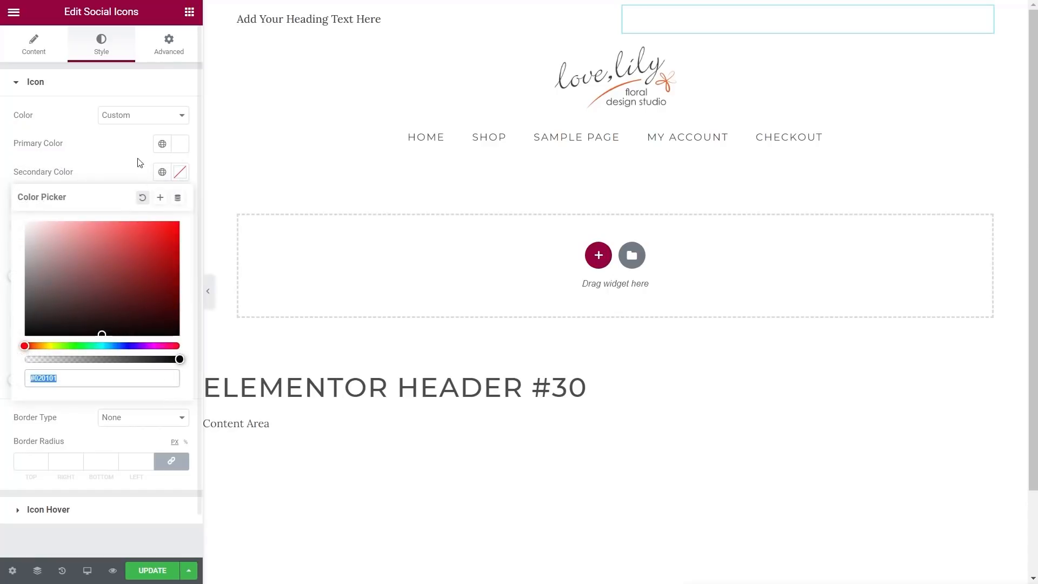
left_click(157, 169)
left_click(161, 171)
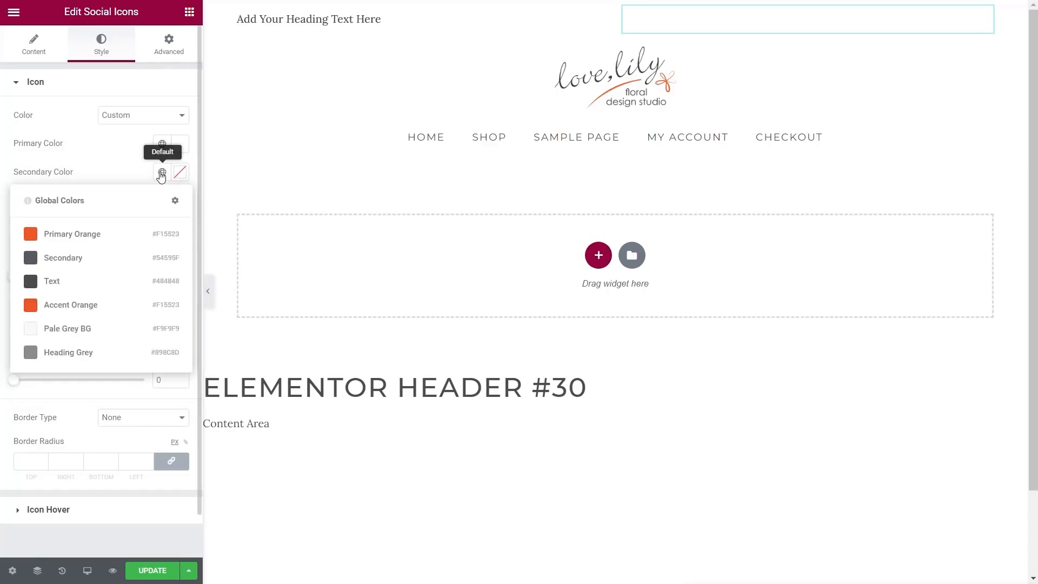
left_click(29, 354)
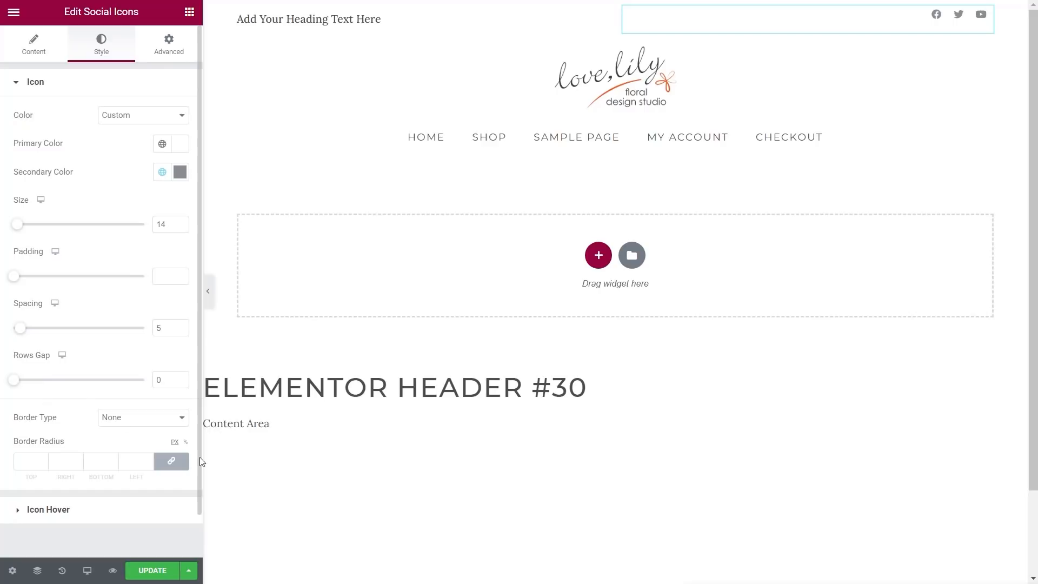
Step: Set the icons' hover secondary colour to Accent Orange, leaving hover animation as None
left_click(63, 512)
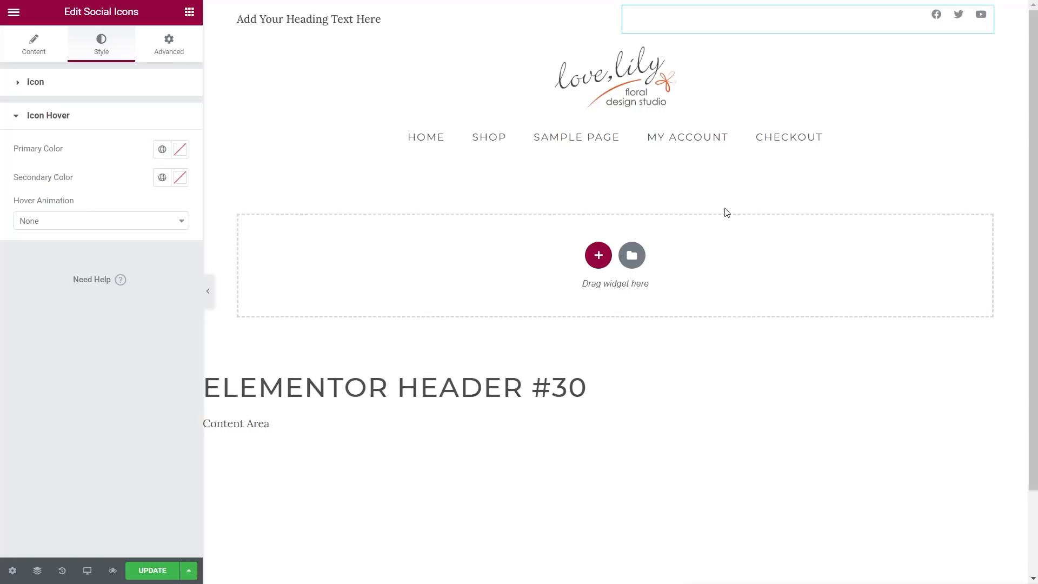
left_click(162, 178)
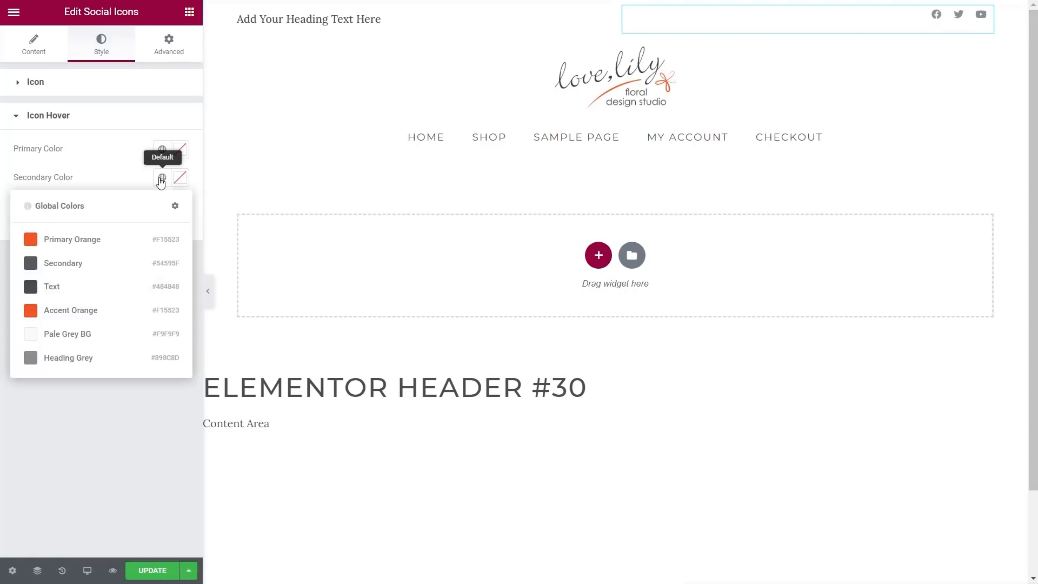
left_click(41, 313)
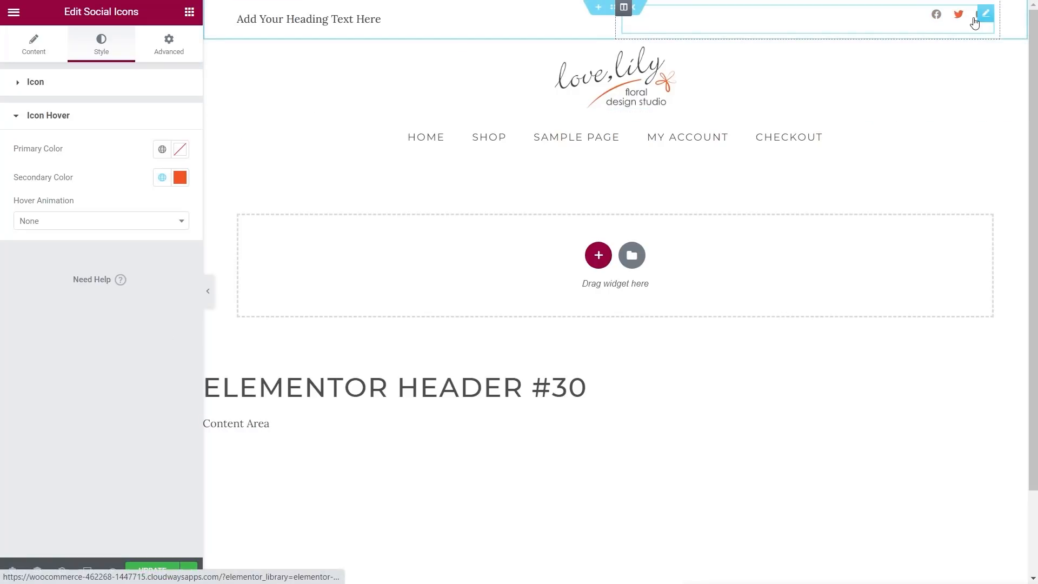
left_click(148, 226)
scroll(81, 267, "down", 1)
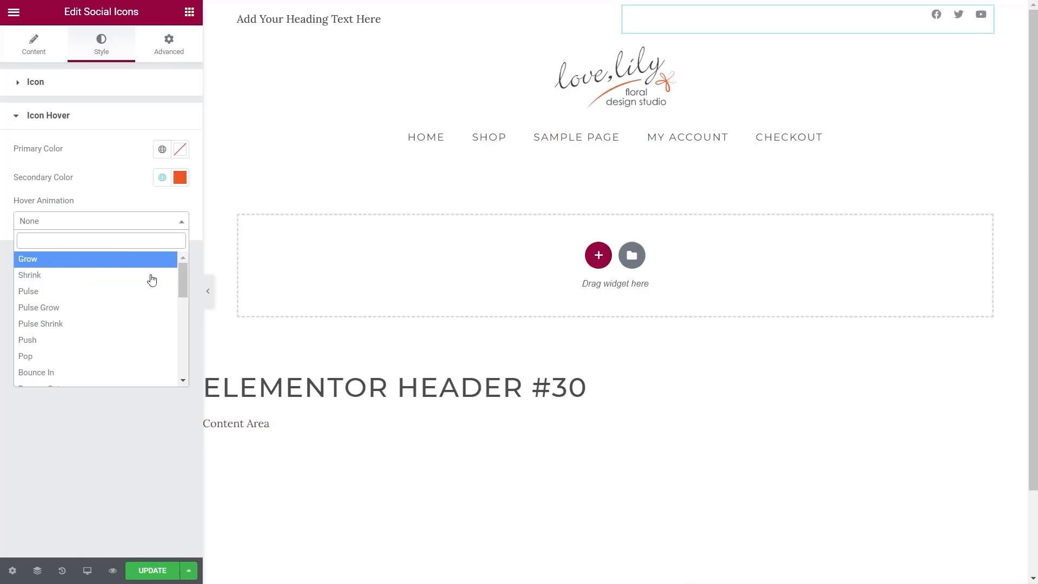
left_click(87, 456)
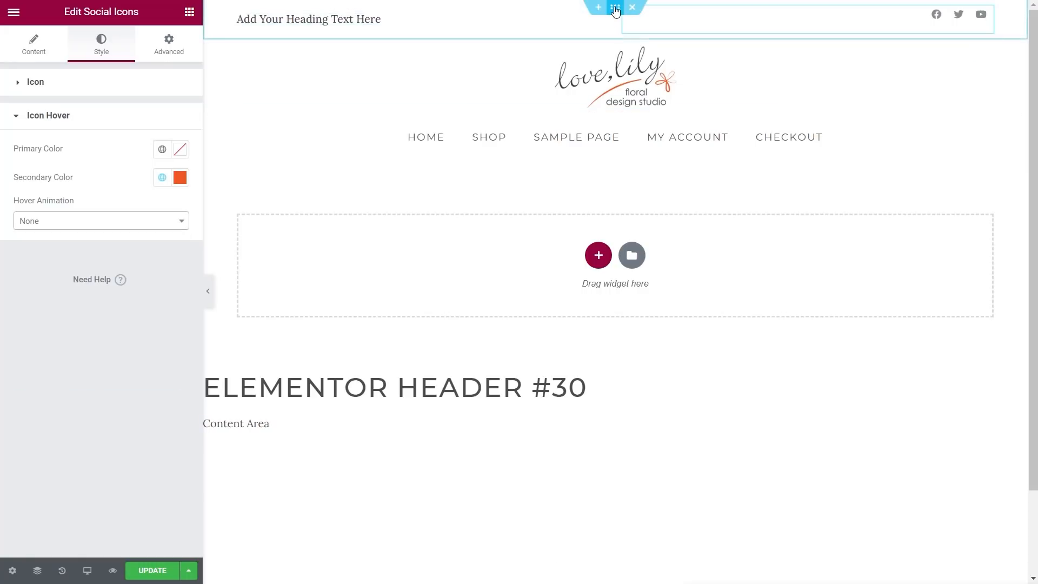
left_click(615, 7)
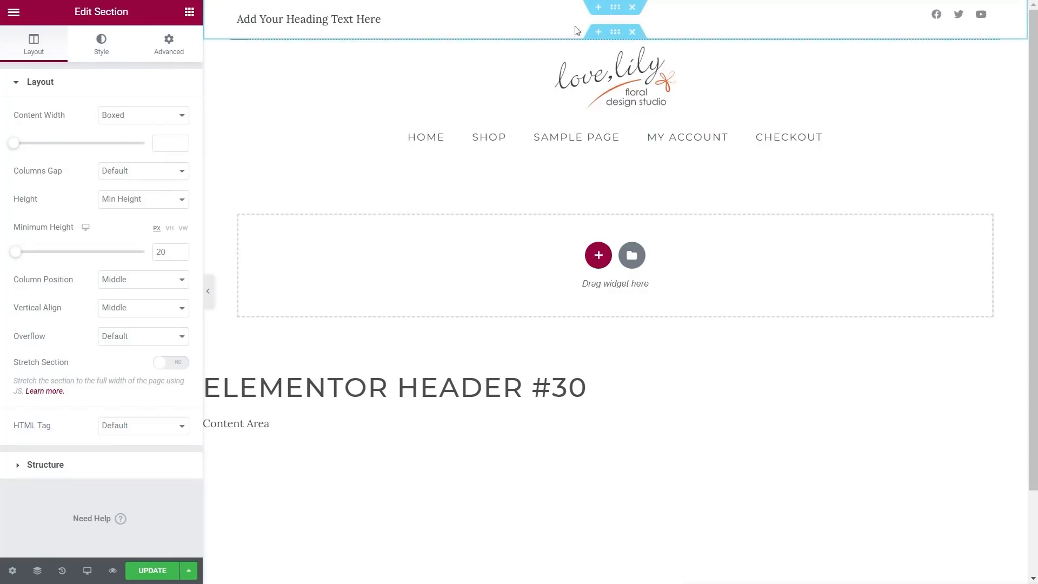
Step: Add a solid 1 px bottom border to the header section in global Pale Grey BG
left_click(101, 47)
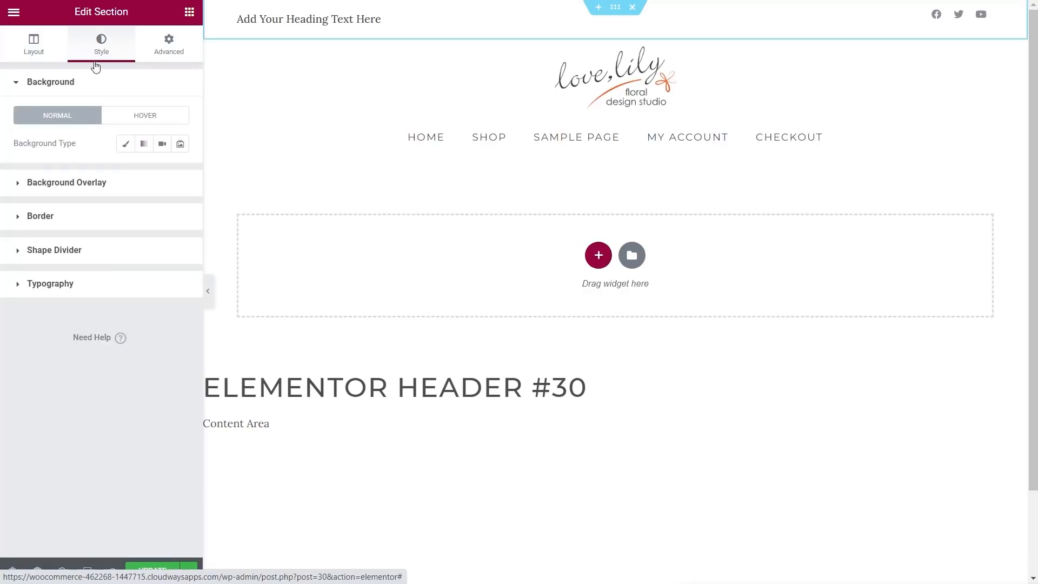
left_click(48, 226)
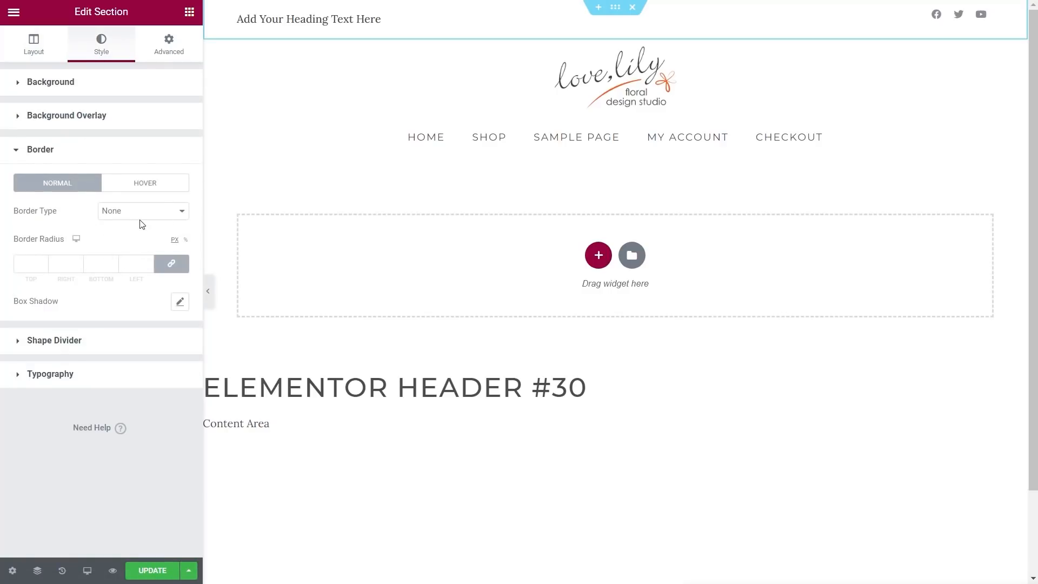
left_click(102, 215)
left_click(125, 233)
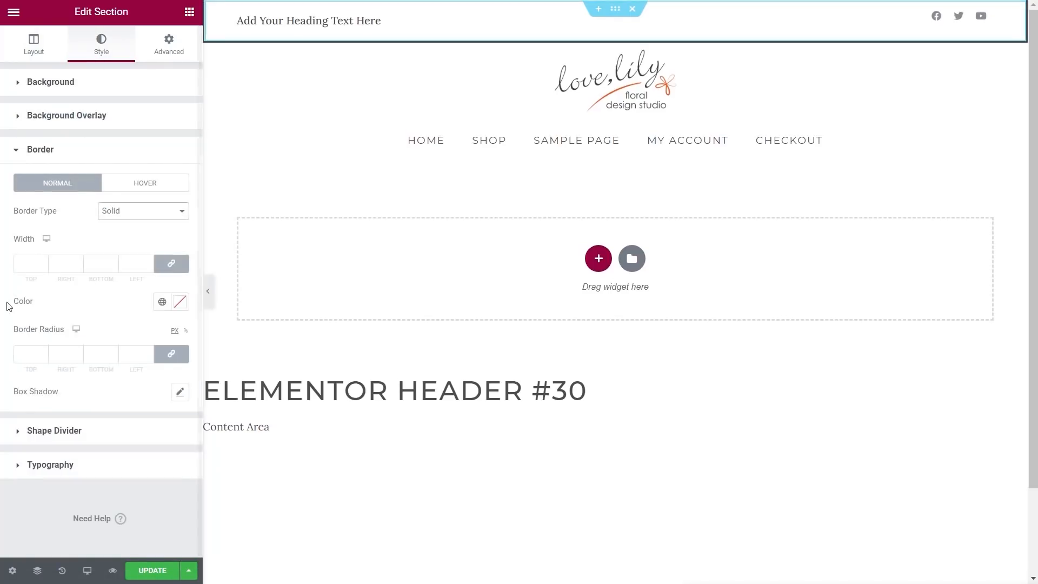
left_click(101, 264)
type("1")
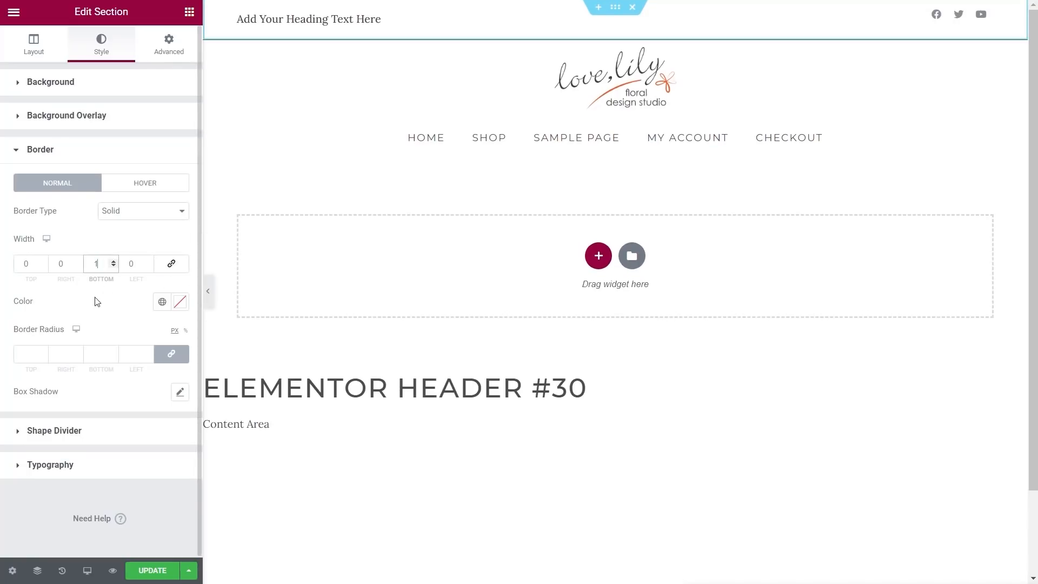
left_click(162, 303)
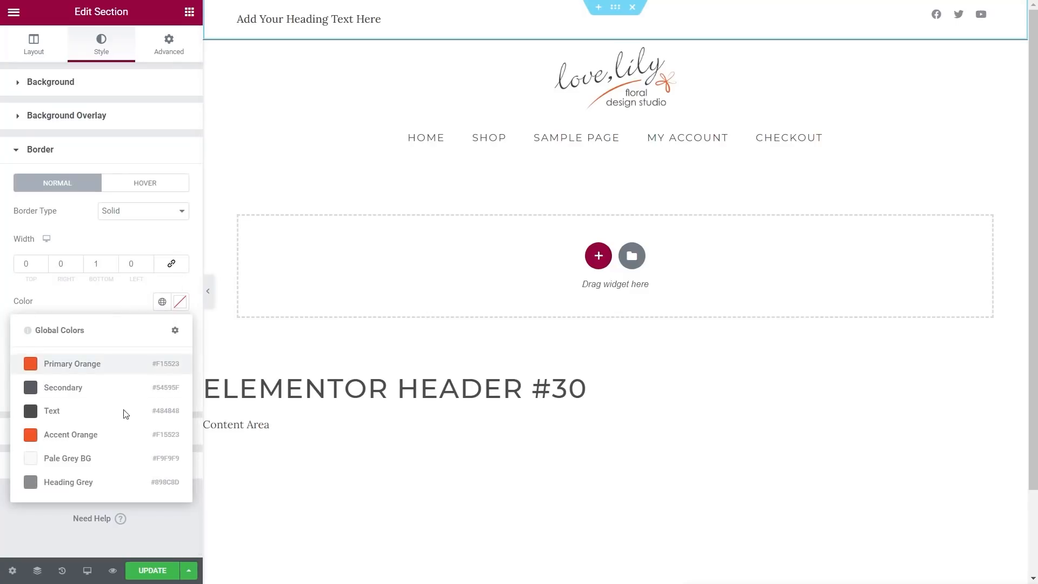
left_click(54, 461)
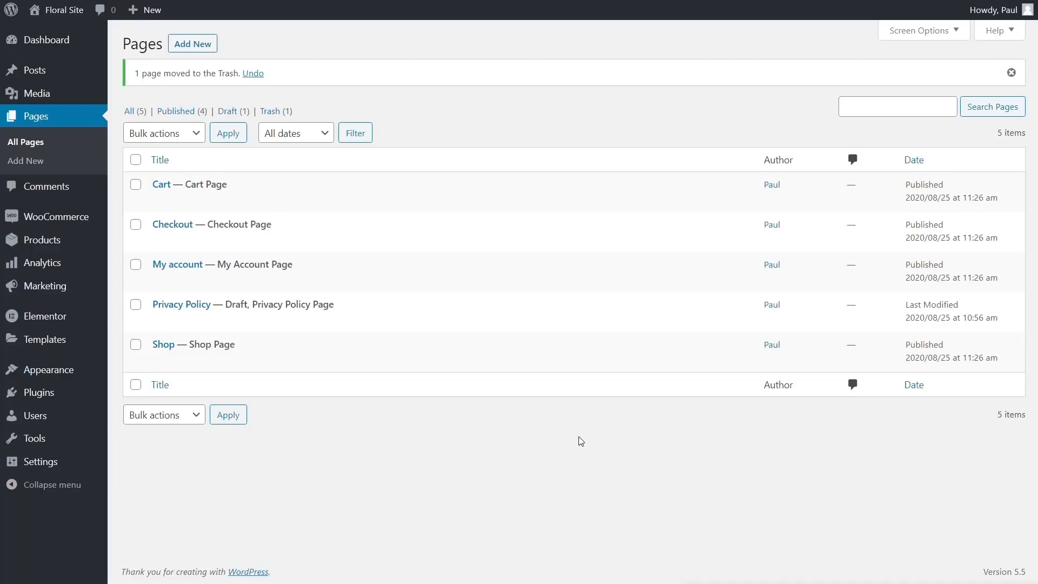
Step: Add a new page titled 'Homepage', save it as a draft and edit it with Elementor
left_click(189, 46)
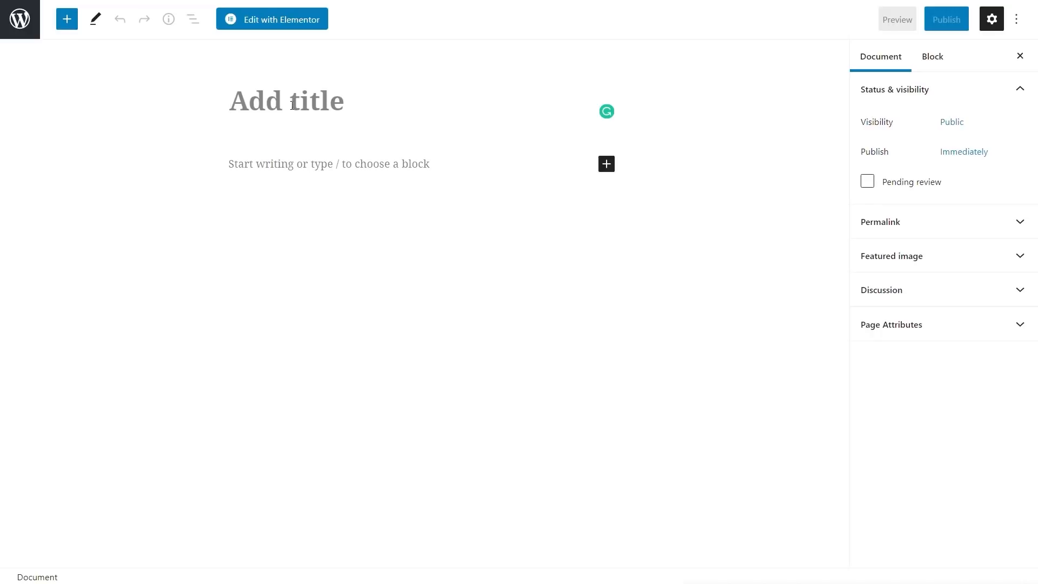
type("Homepage")
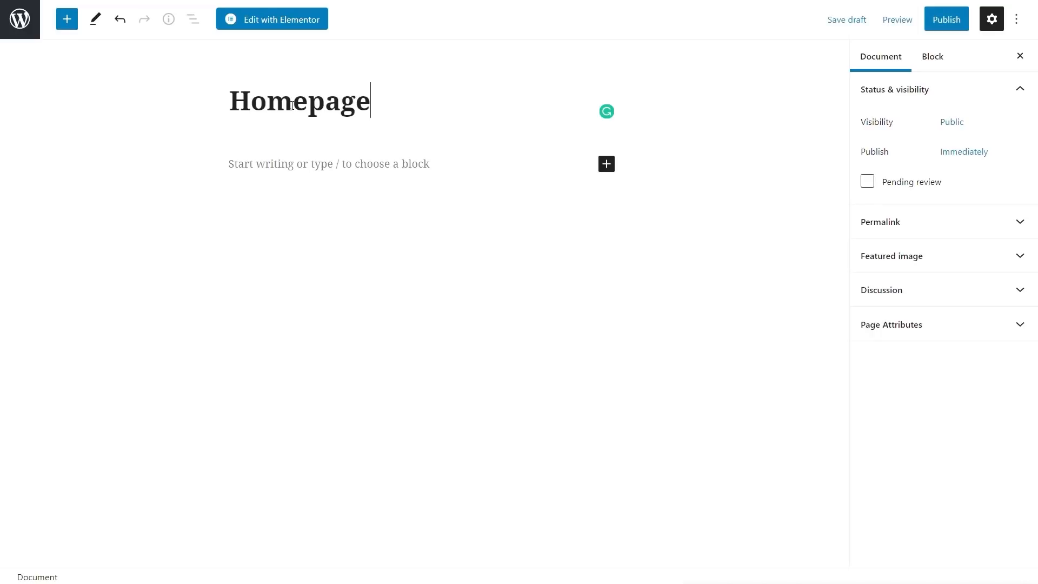
left_click(845, 21)
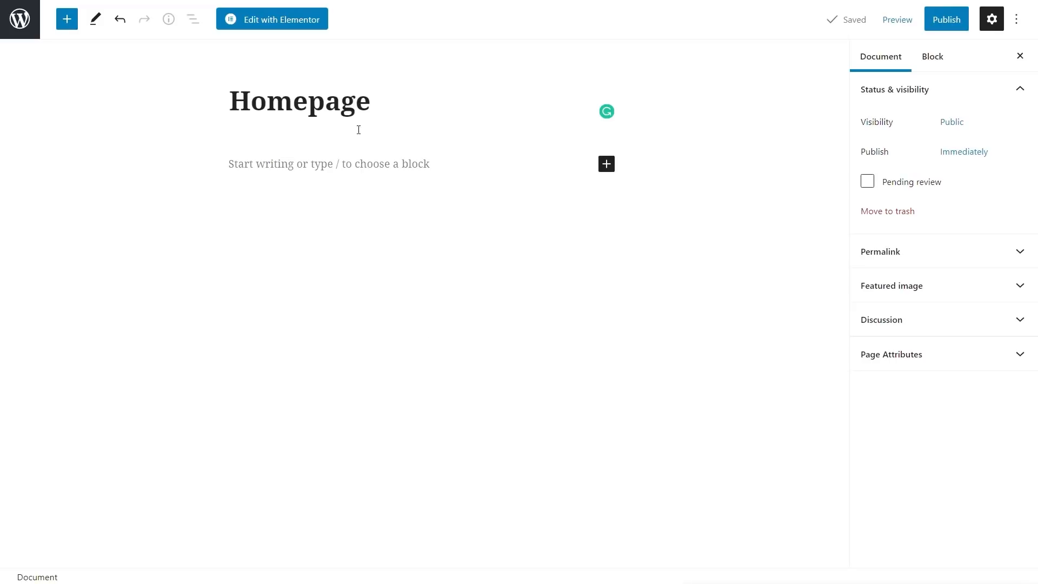
left_click(292, 25)
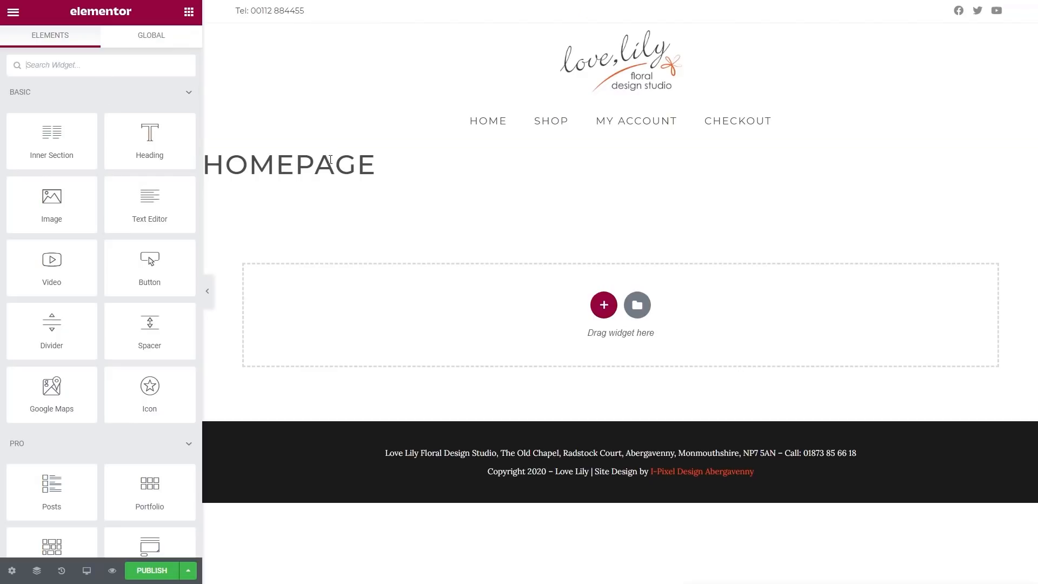
Step: Turn on Hide Title in page settings and add a single-column section
left_click(12, 570)
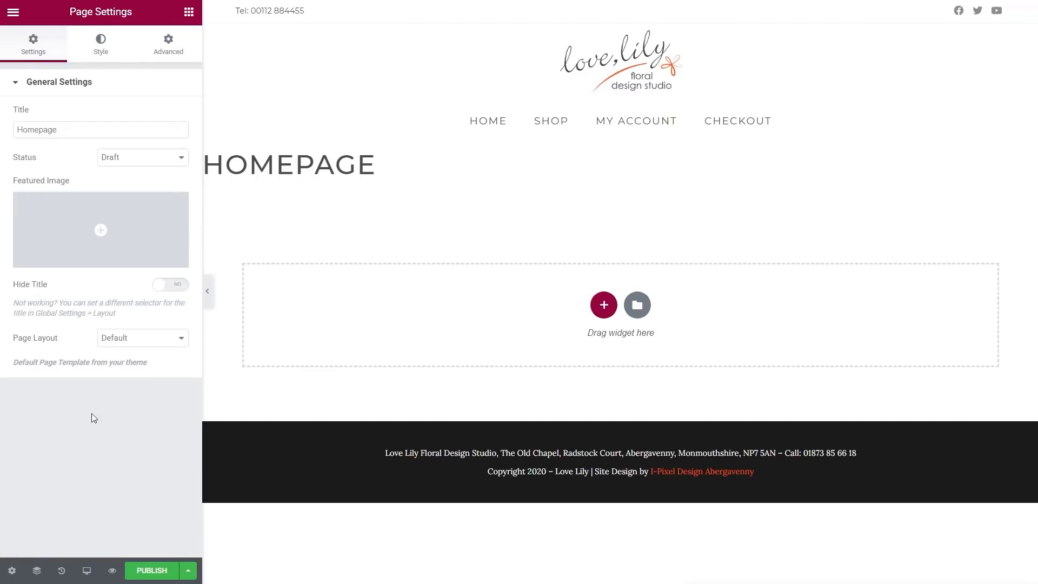
left_click(176, 284)
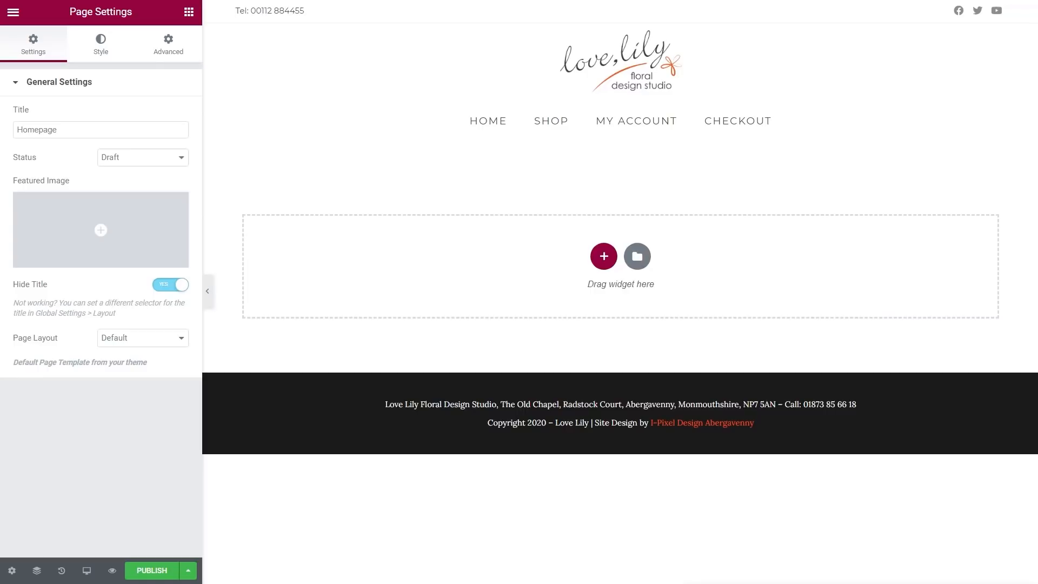
left_click(603, 256)
left_click(436, 291)
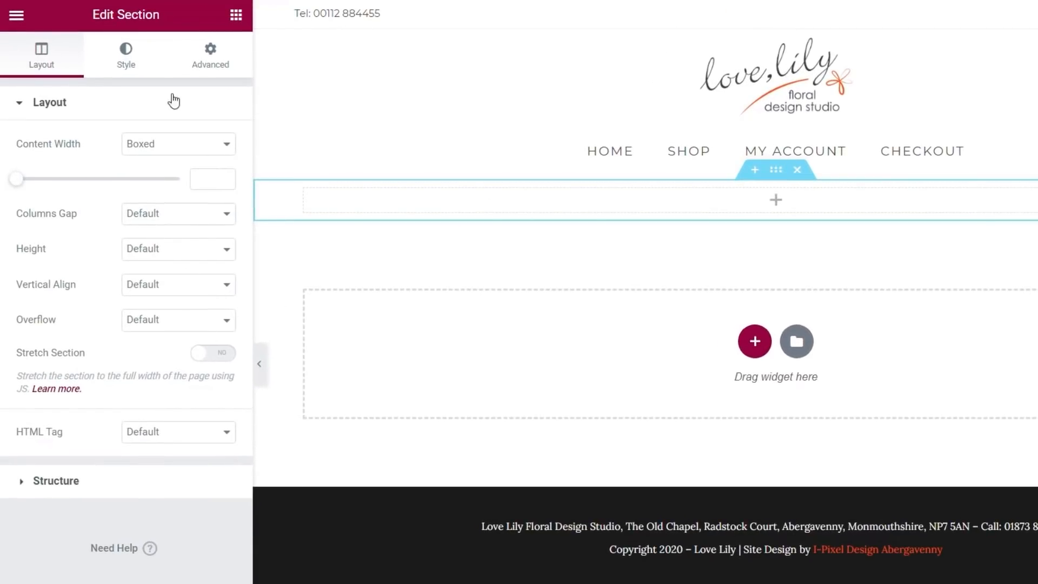
Step: Set the section's classic background image to the wedding-party photo from the media library
left_click(126, 60)
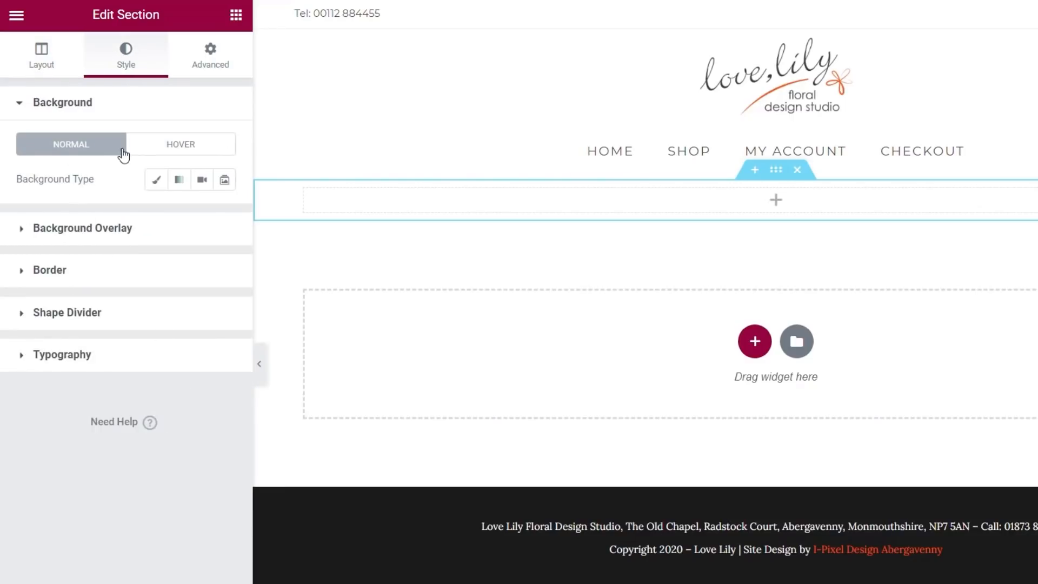
left_click(157, 181)
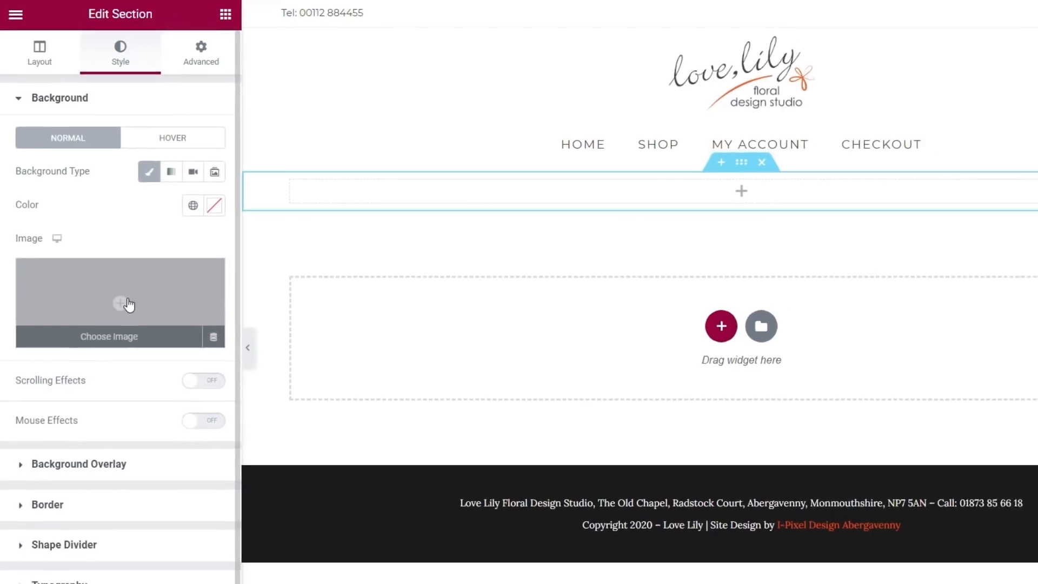
left_click(128, 304)
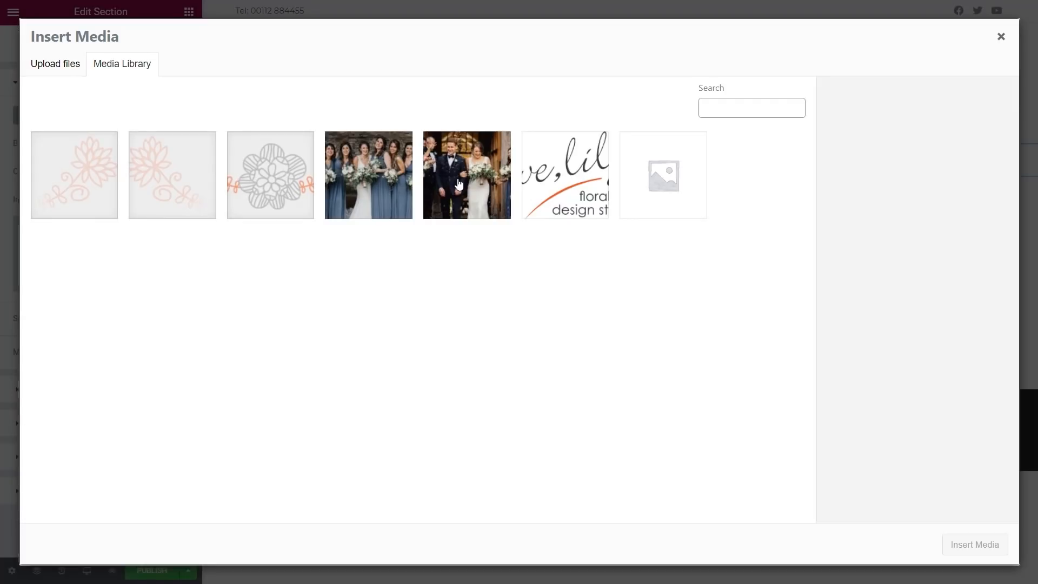
left_click(458, 184)
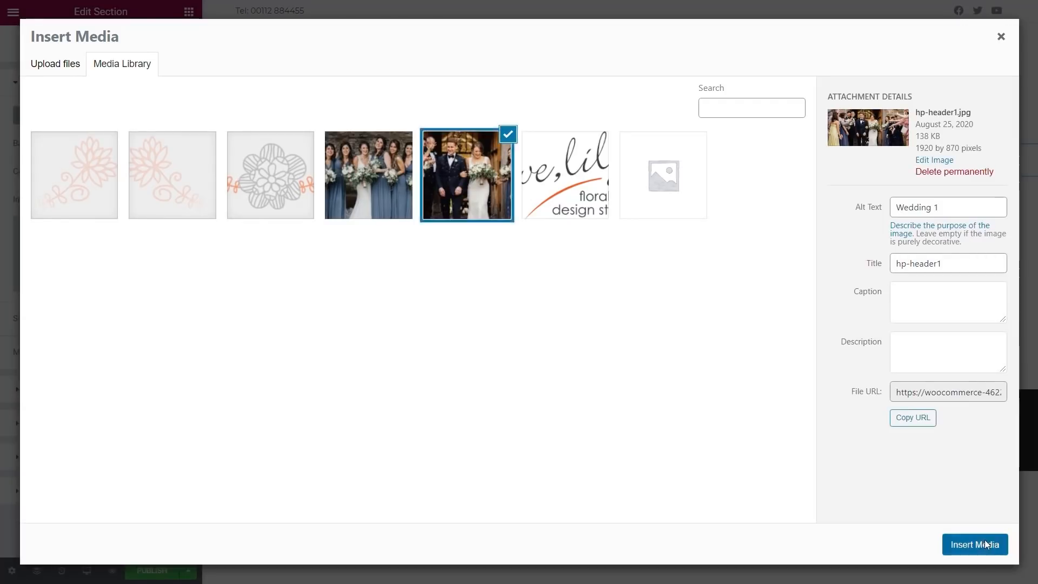
left_click(983, 545)
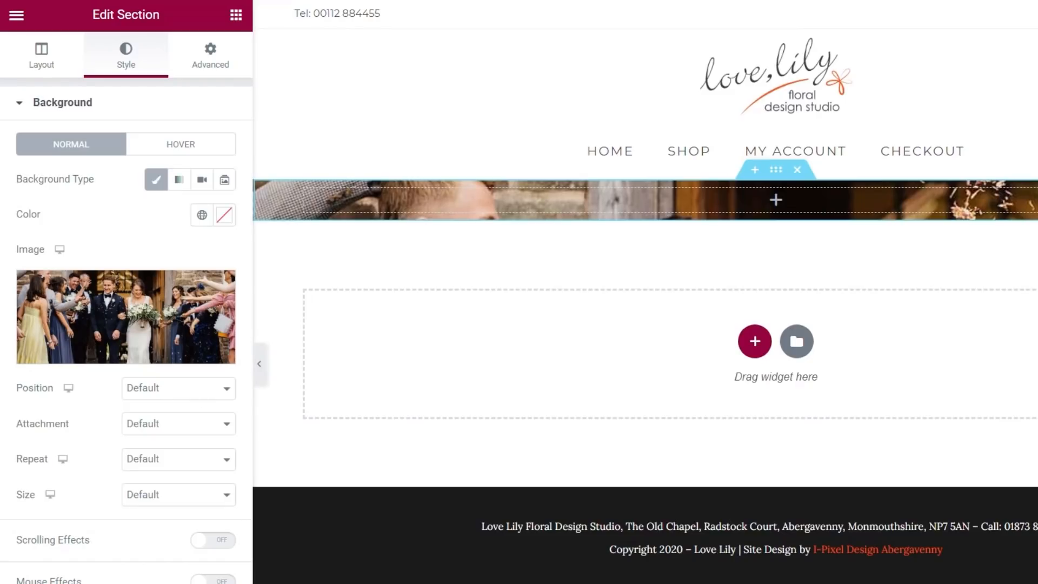
left_click(41, 56)
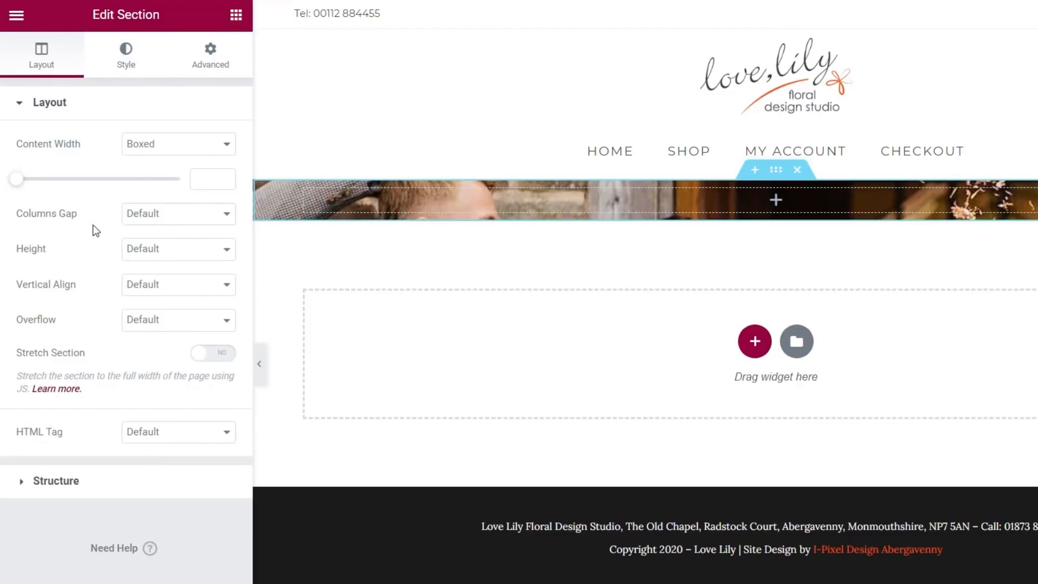
Step: Set Columns Gap to No Gap and the section's Min Height to 800 px
left_click(174, 222)
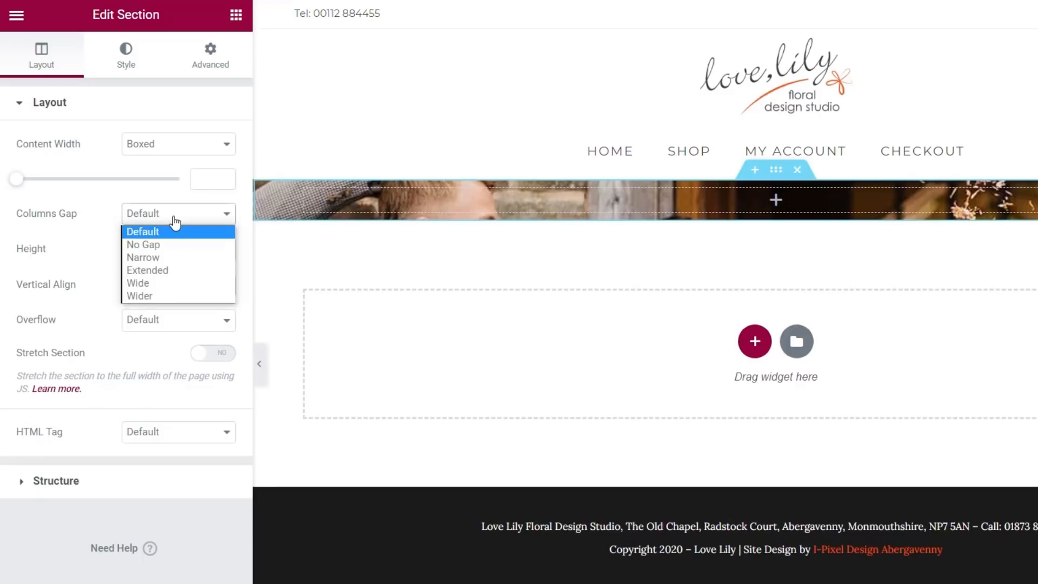
left_click(170, 242)
left_click(184, 256)
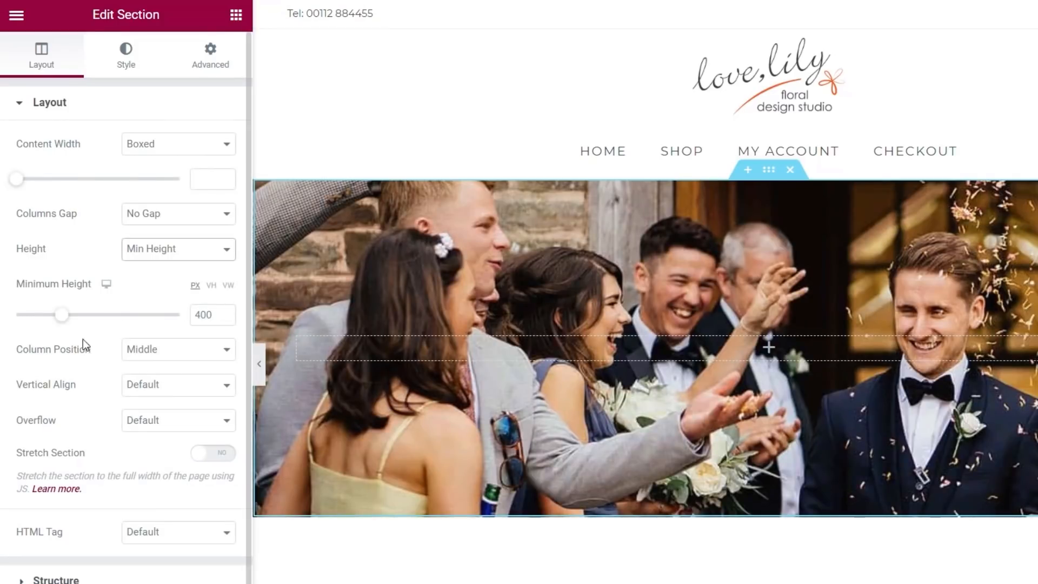
left_click_drag(63, 318, 110, 322)
left_click(226, 319)
left_click(227, 319)
left_click(227, 319)
left_click(226, 318)
left_click(226, 319)
left_click(226, 319)
left_click(226, 318)
left_click(227, 319)
left_click(226, 319)
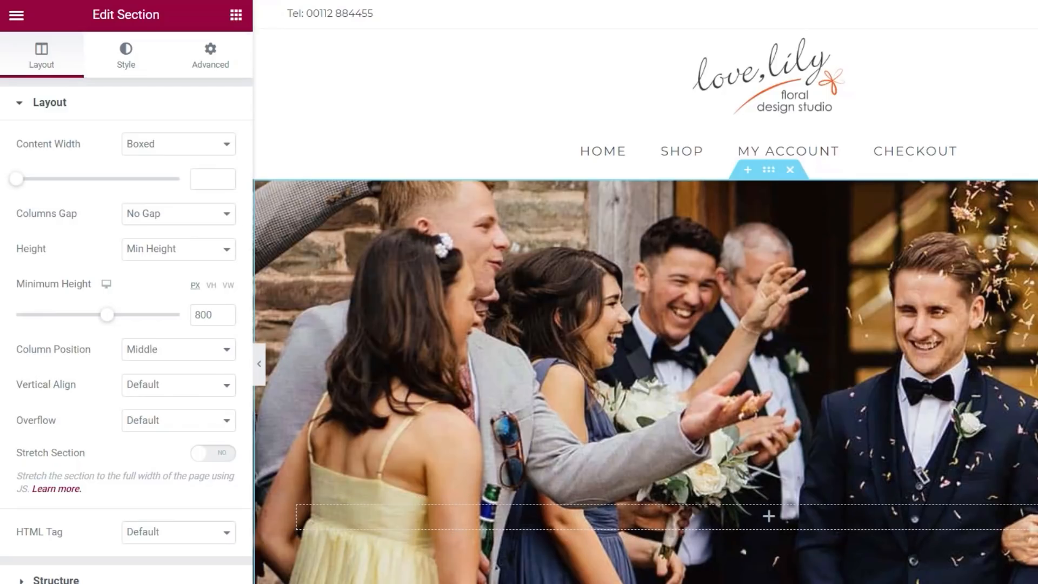
left_click(126, 54)
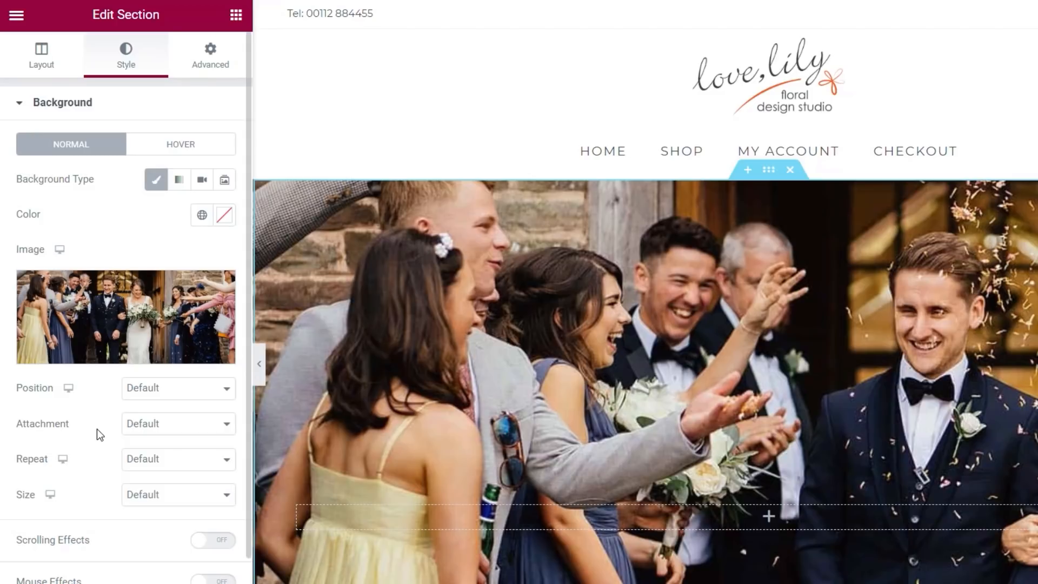
Step: Set the background photo to Center Center position, No-repeat and Cover size
left_click(135, 391)
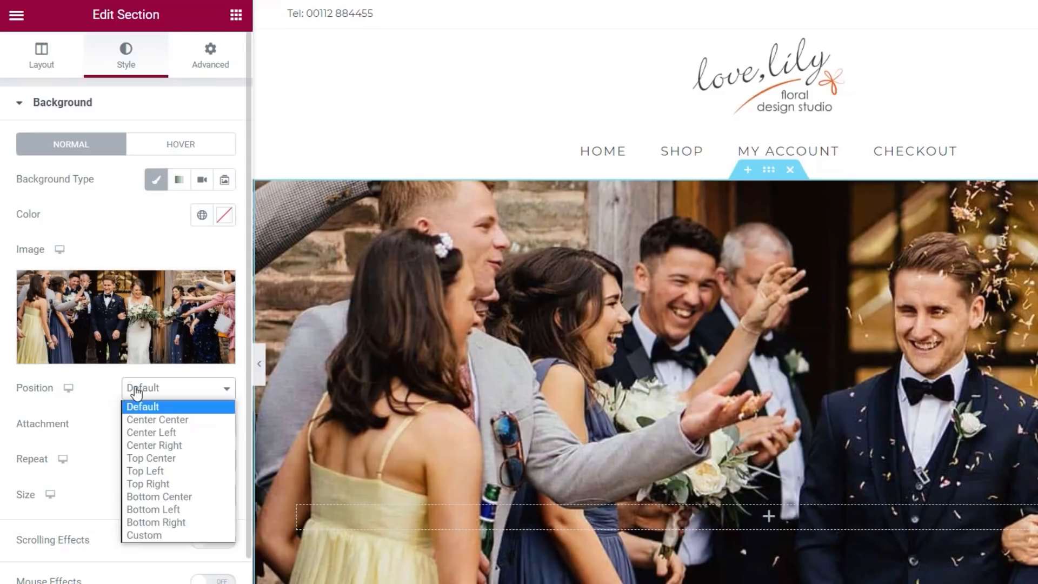
left_click(157, 420)
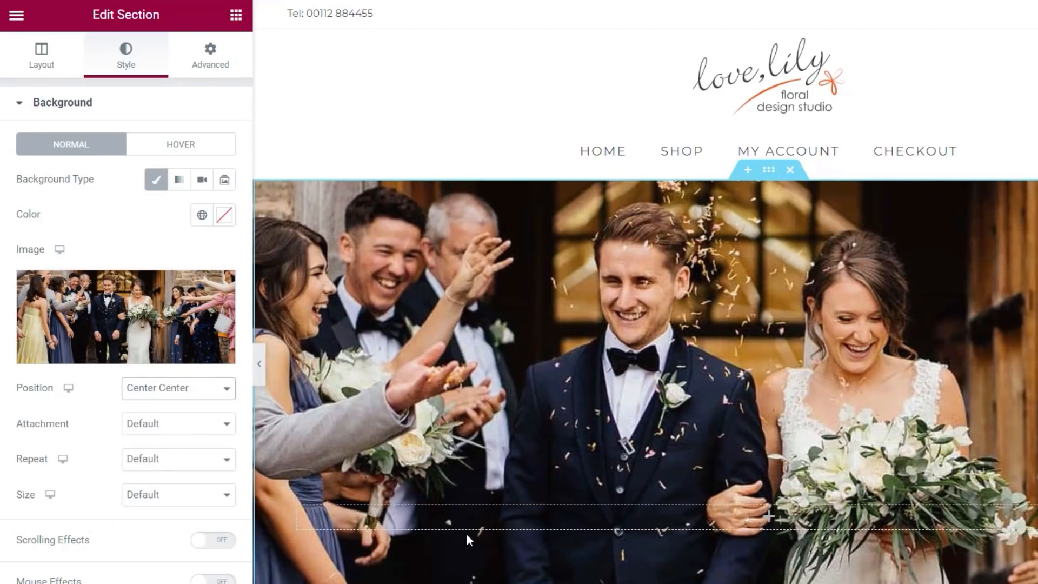
scroll(644, 324, "down", 3)
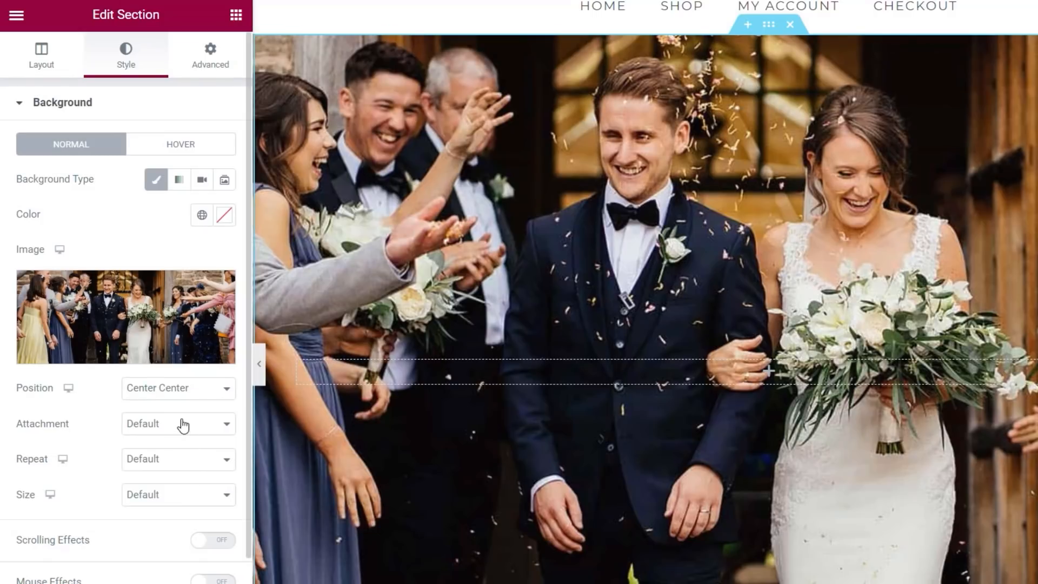
left_click(180, 459)
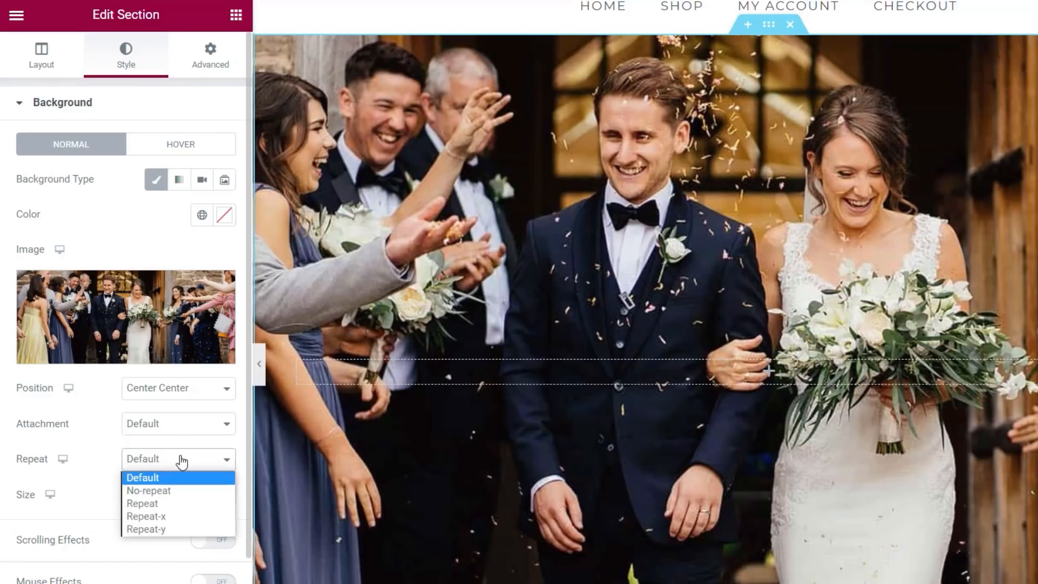
left_click(182, 493)
left_click(171, 499)
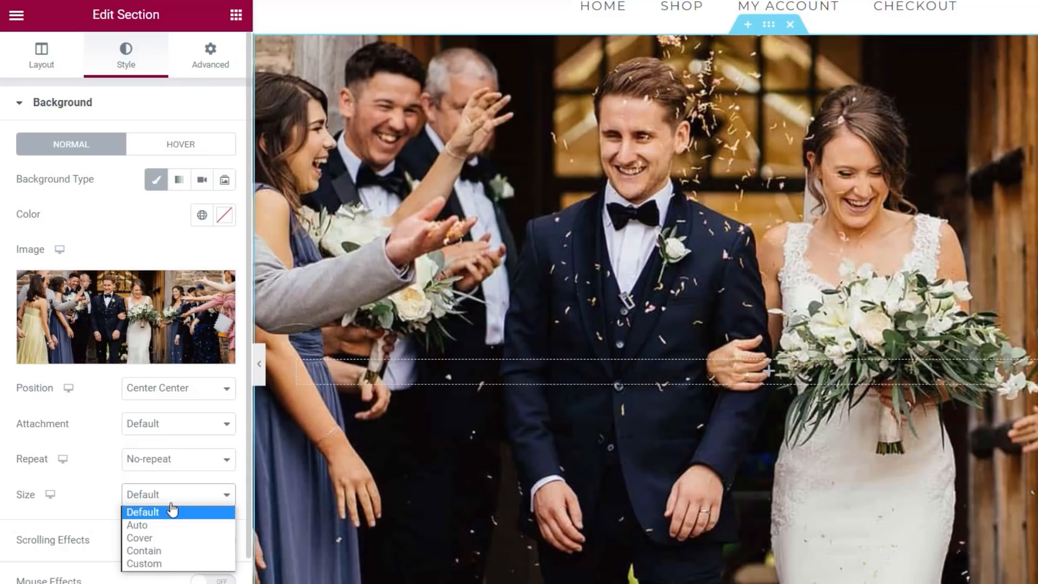
left_click(167, 539)
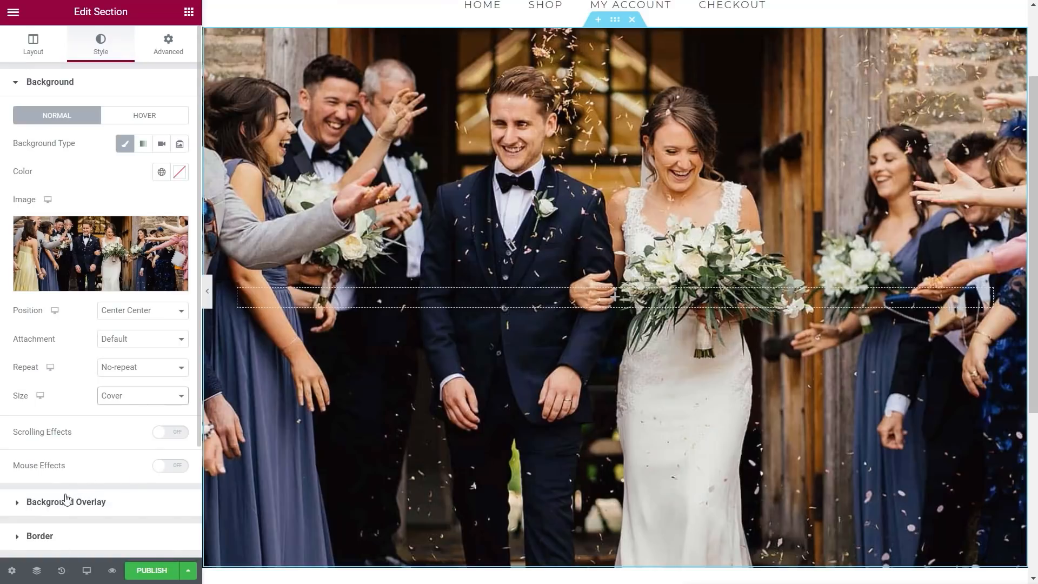
Step: In Tablet responsive mode, set the photo section's minimum height to 365 px
left_click(87, 573)
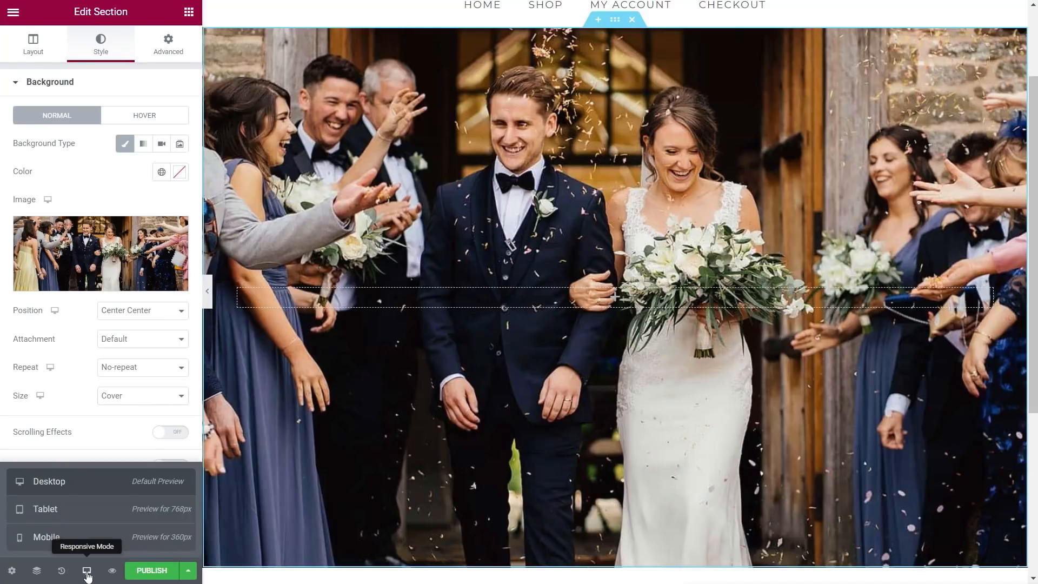
left_click(76, 520)
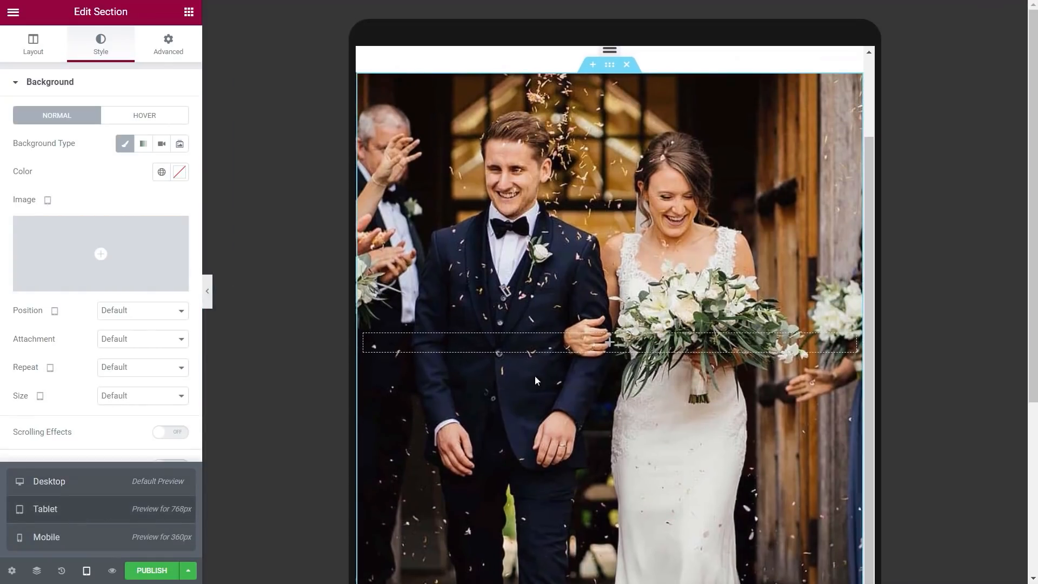
scroll(636, 319, "down", 2)
scroll(636, 324, "up", 2)
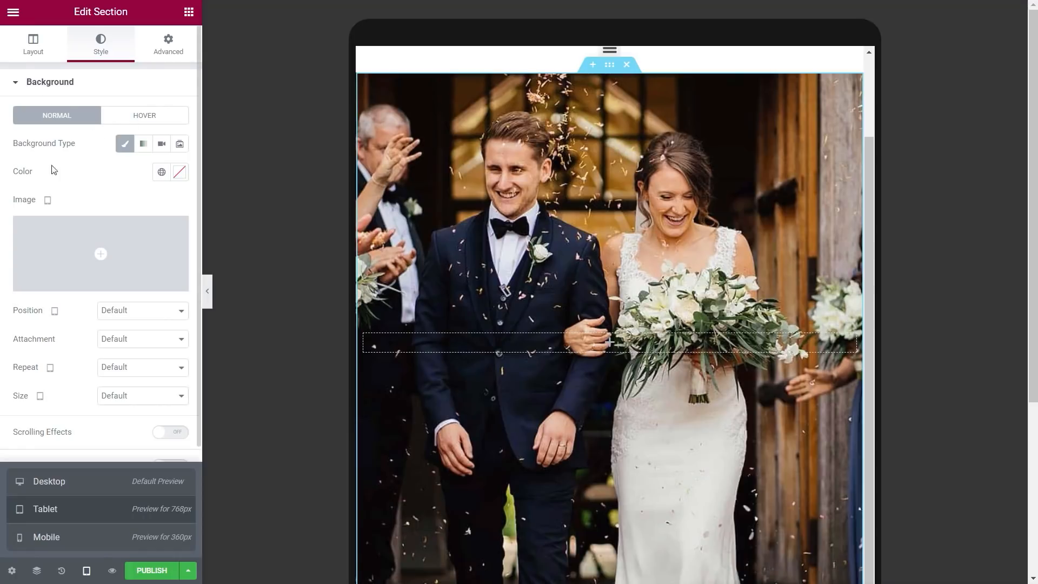
left_click(33, 45)
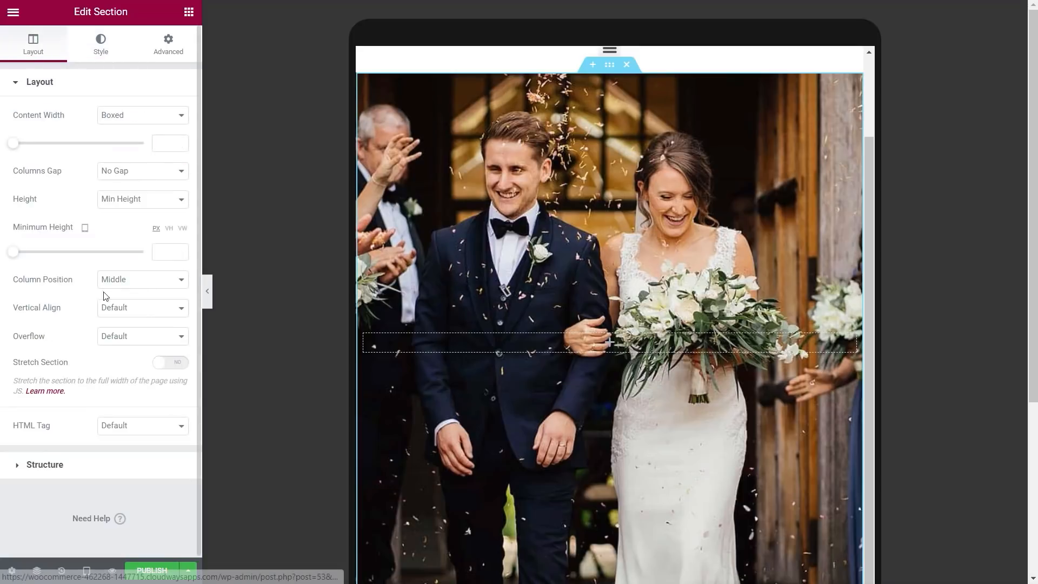
left_click_drag(16, 259, 49, 259)
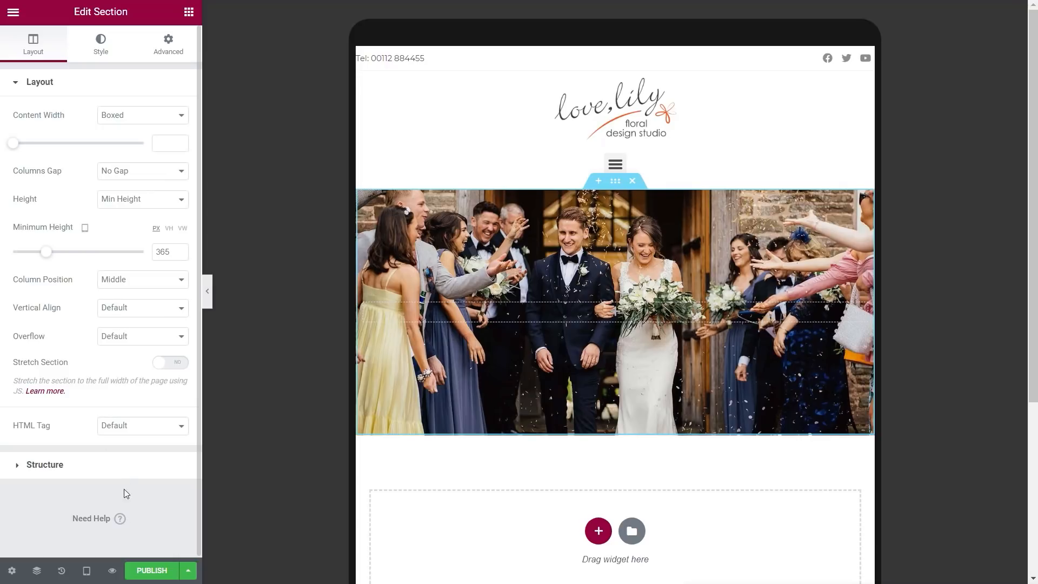
Step: In Mobile mode, set the minimum height to 172 px, then return to Desktop view
left_click(85, 571)
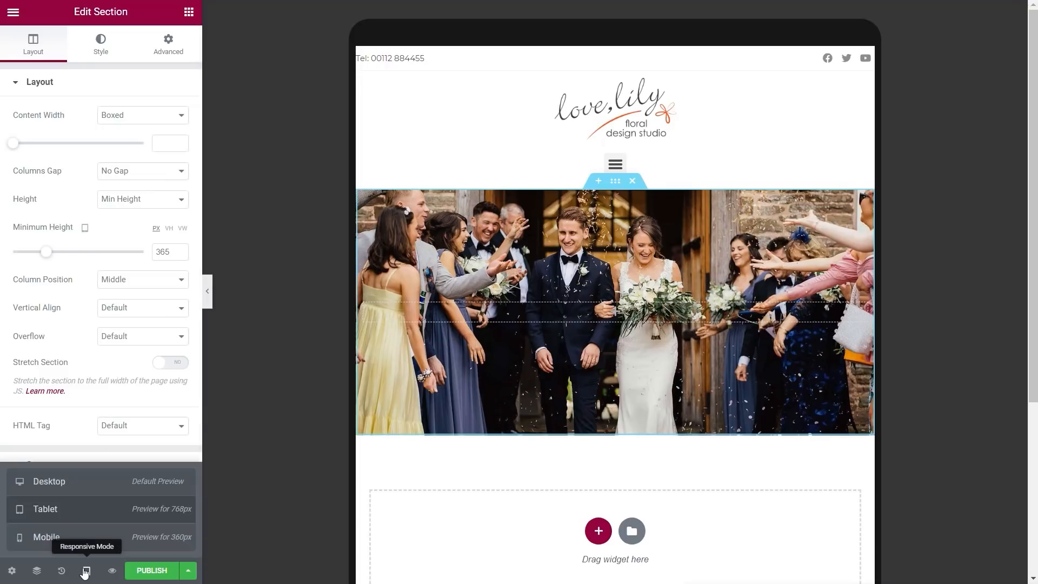
left_click(69, 539)
scroll(618, 338, "down", 2)
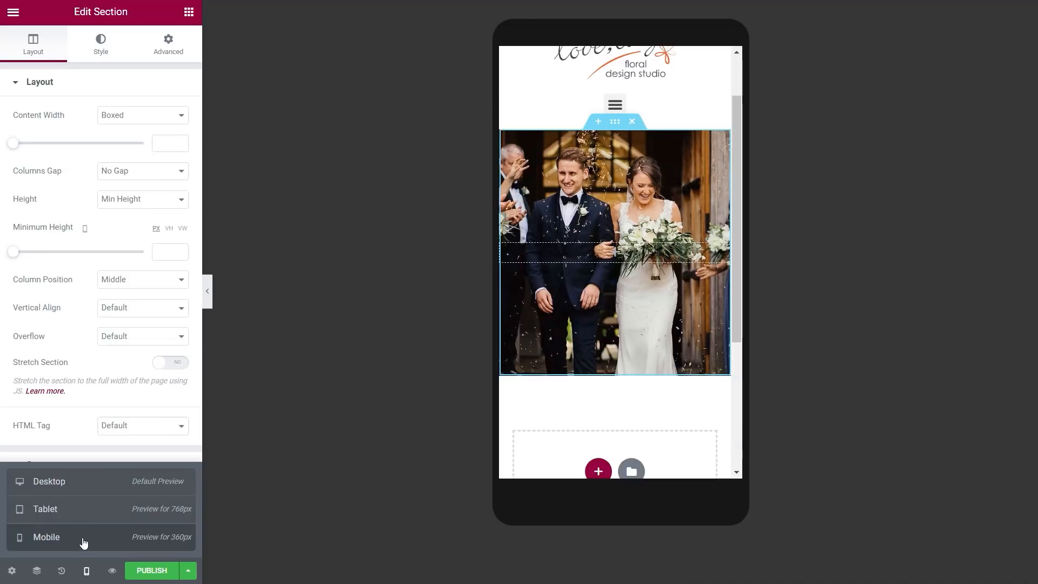
left_click_drag(13, 252, 30, 261)
left_click(179, 250)
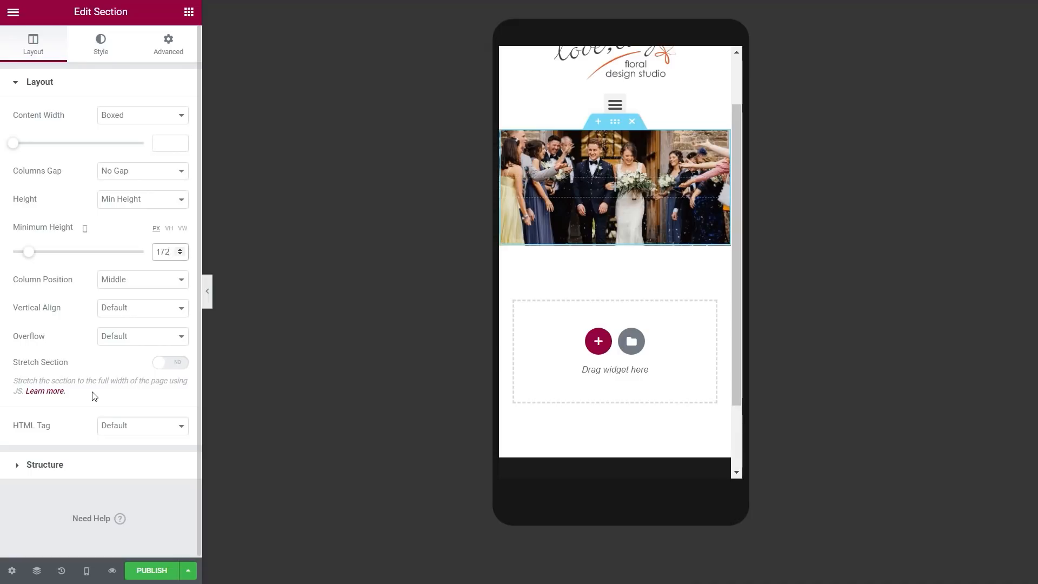
left_click(86, 570)
left_click(63, 488)
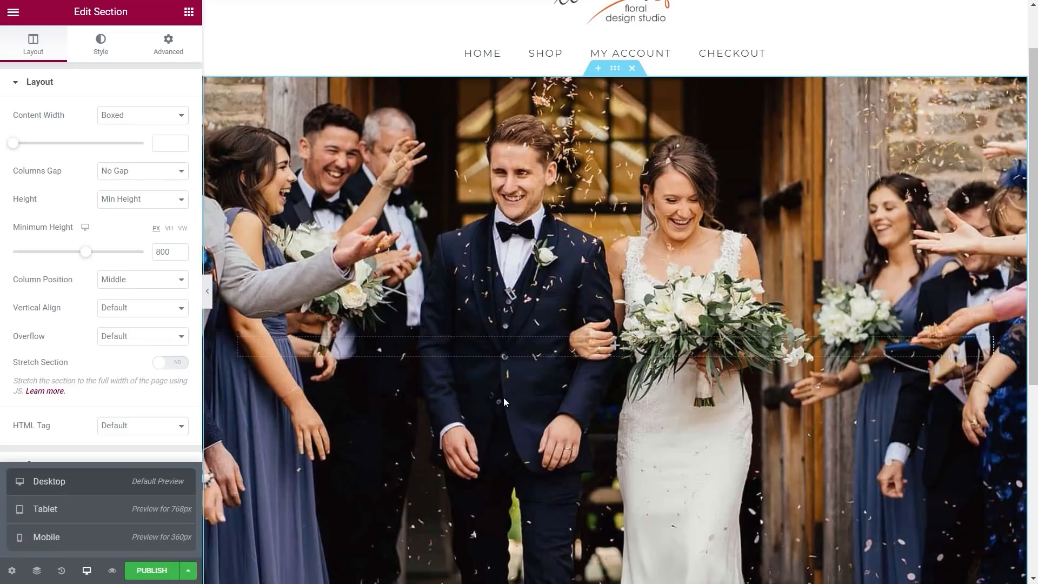
Step: Add a new single-column section directly beneath the wedding photo section
scroll(565, 413, "down", 6)
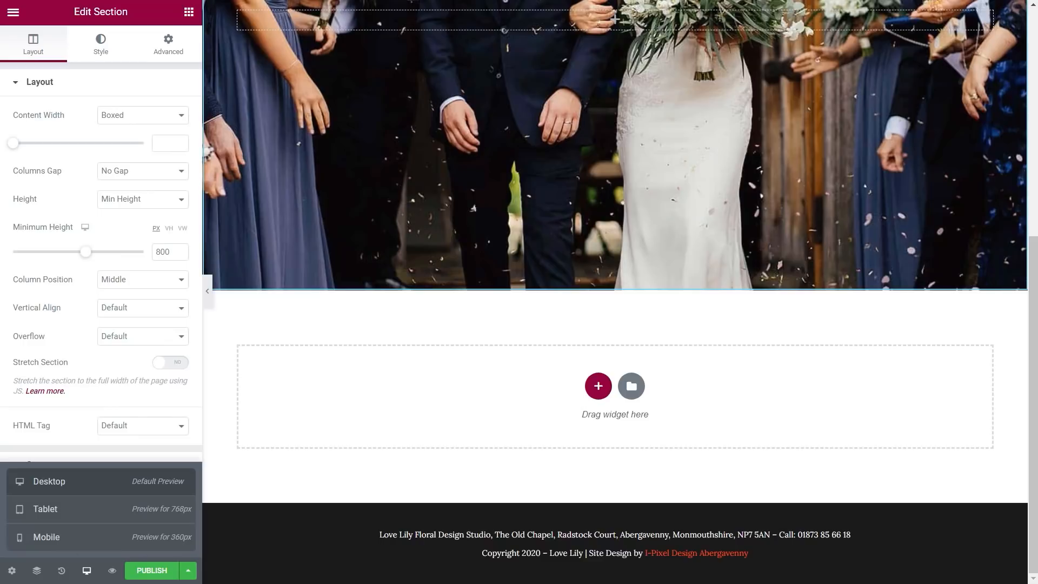
left_click(599, 386)
left_click(438, 421)
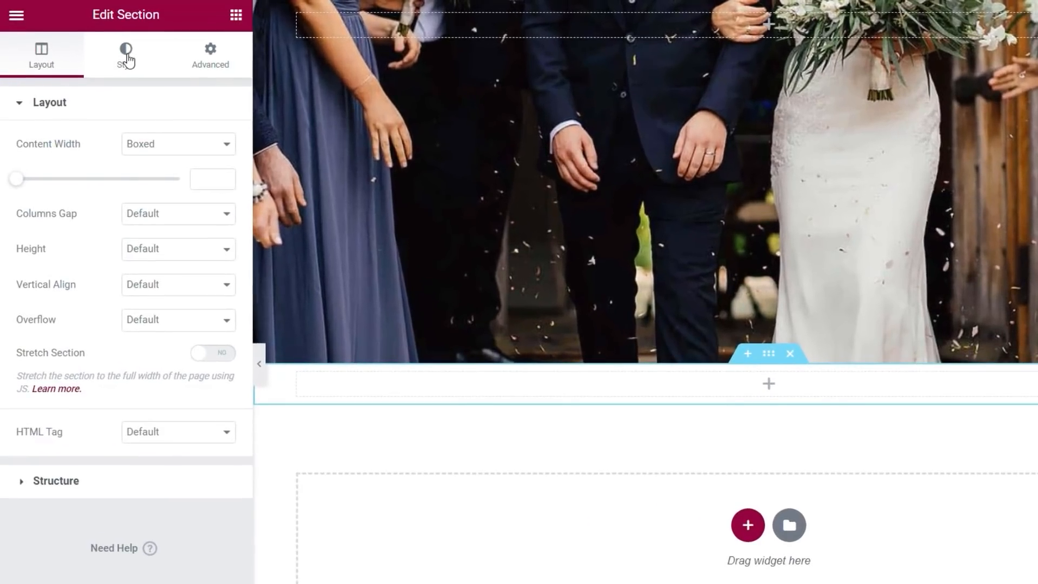
Step: Give the new section a classic Pale Grey BG global-colour background and drop an Image widget into it
left_click(127, 60)
left_click(158, 187)
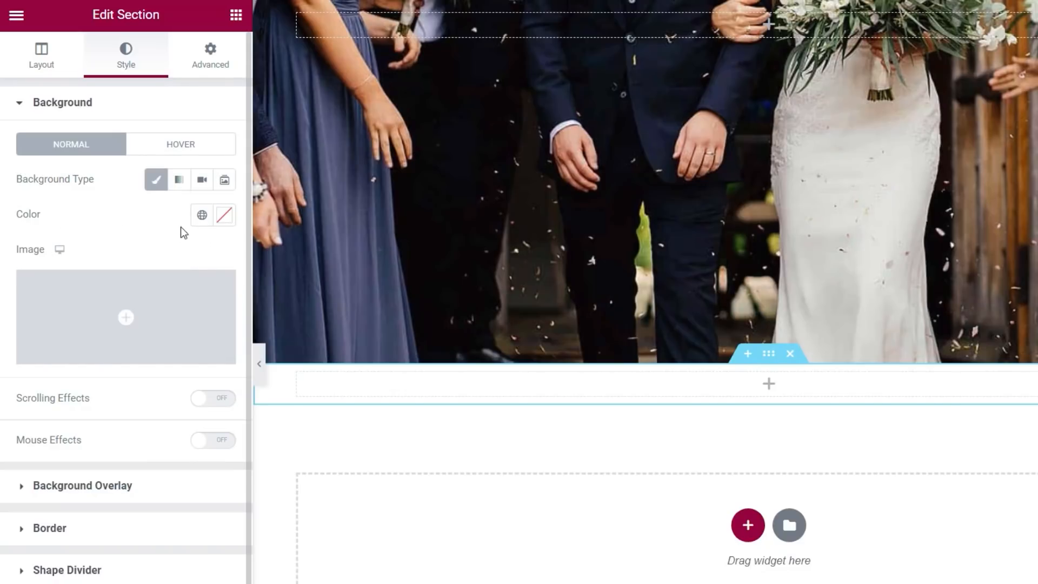
left_click(201, 216)
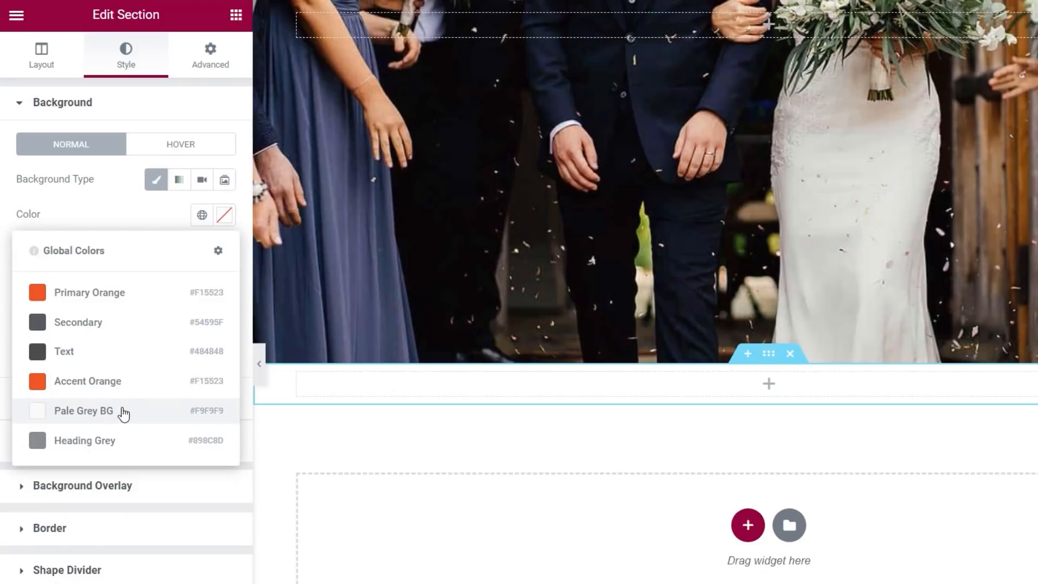
left_click(124, 412)
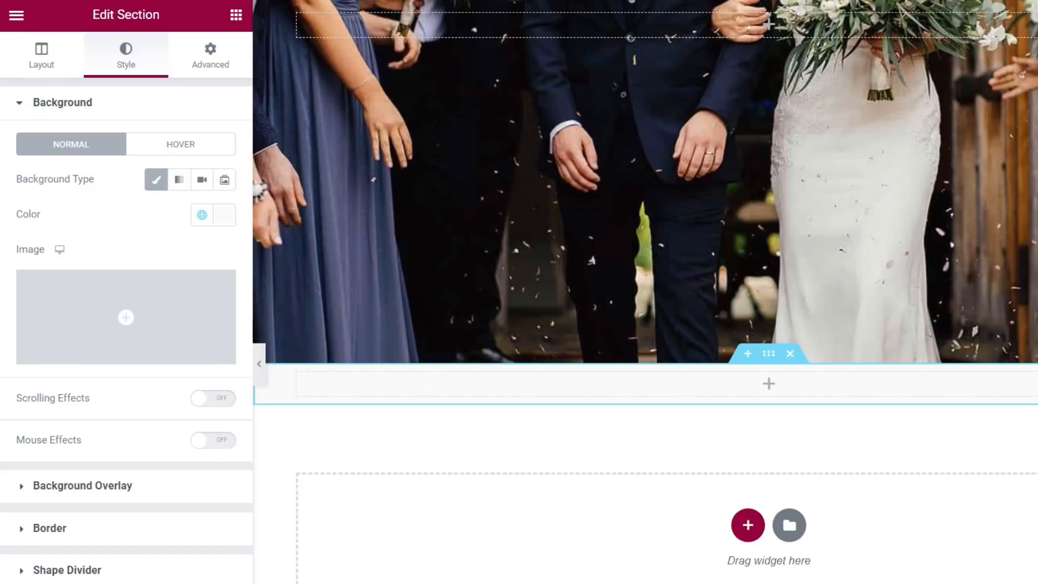
left_click(235, 16)
left_click_drag(84, 270, 718, 387)
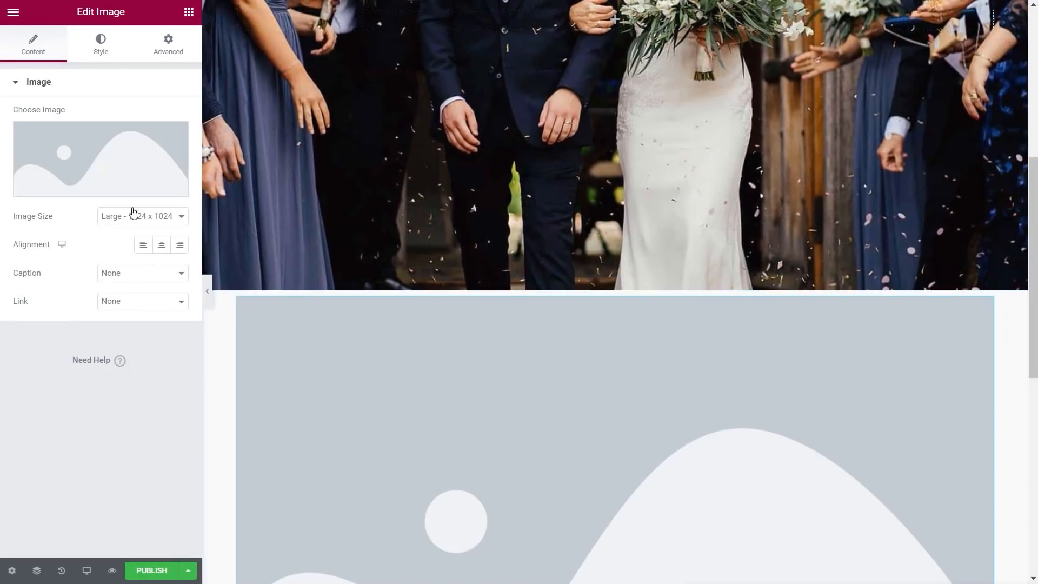
Step: Insert the orange-and-grey flower divider illustration from the media library into the Image widget
left_click(102, 162)
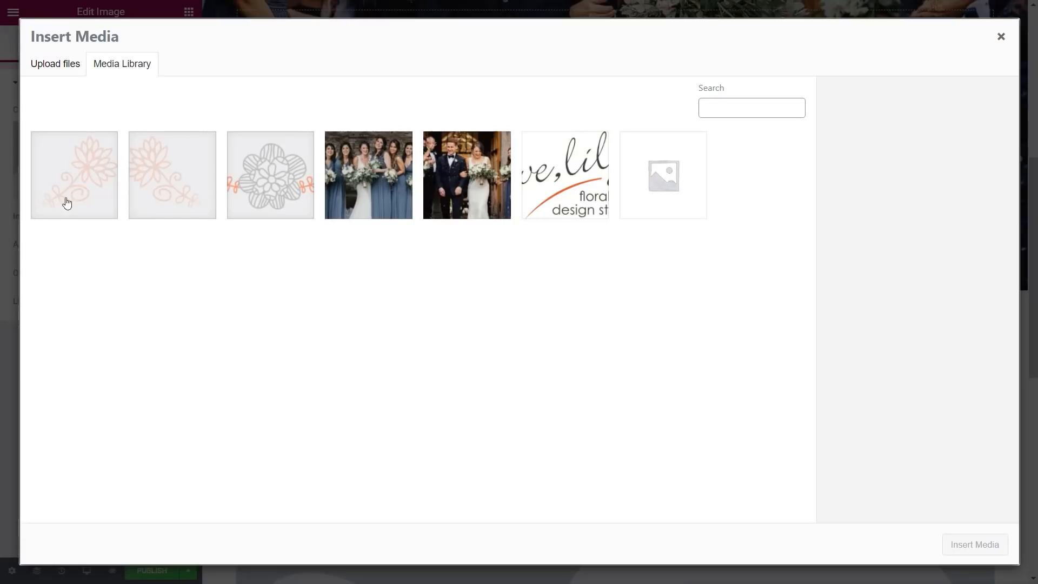
left_click(266, 175)
left_click(973, 544)
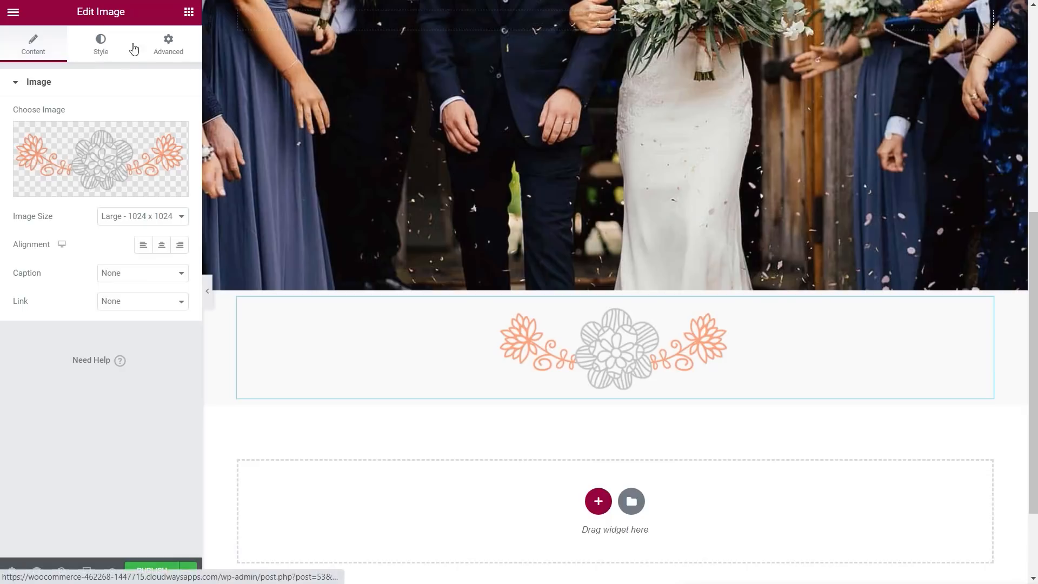
left_click(169, 44)
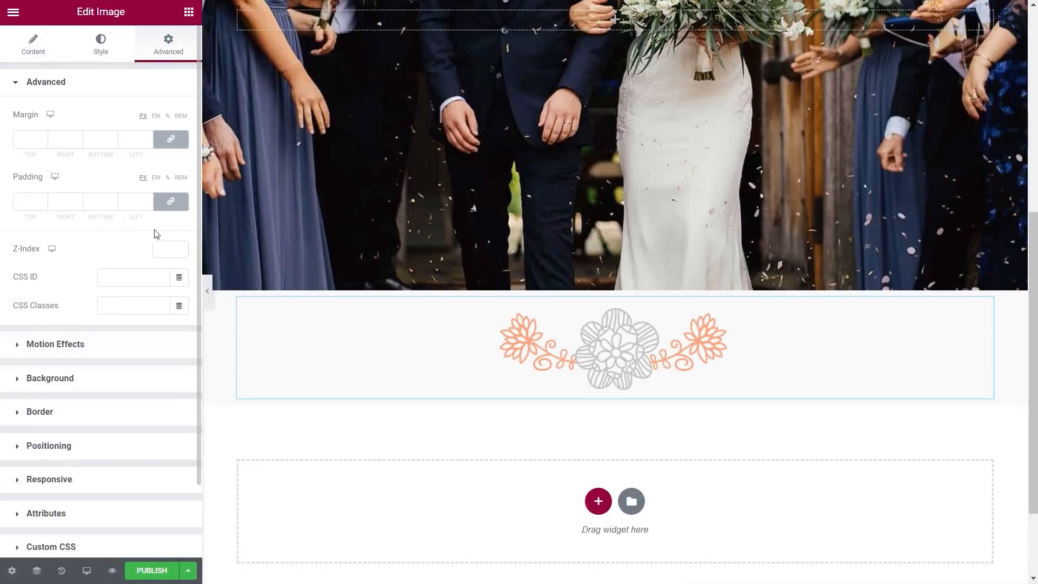
Step: Unlink the image's padding and set 50 px on top and 20 px at the bottom
left_click(177, 203)
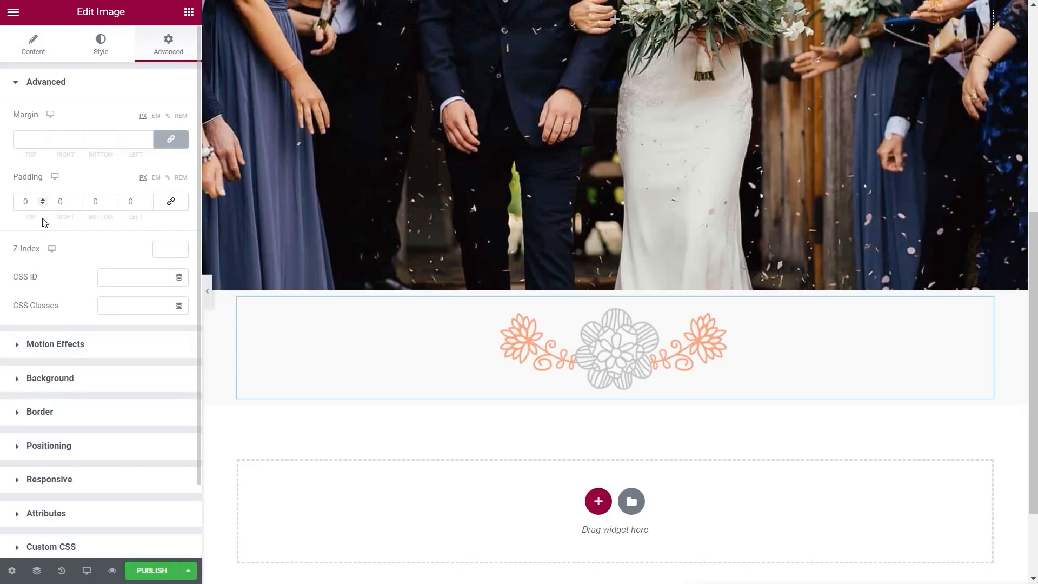
left_click(22, 203)
type("50")
left_click(91, 202)
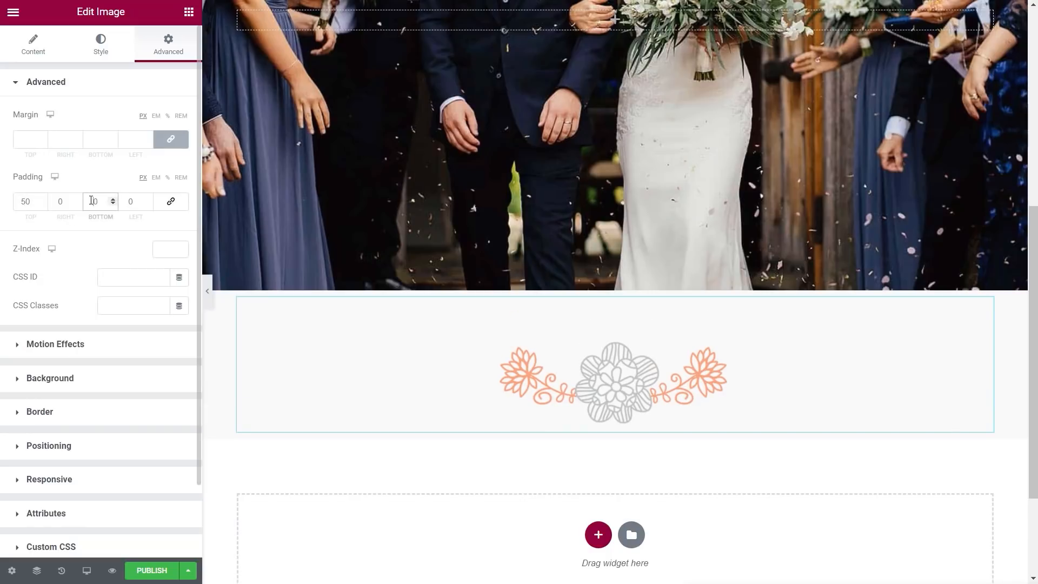
type("2")
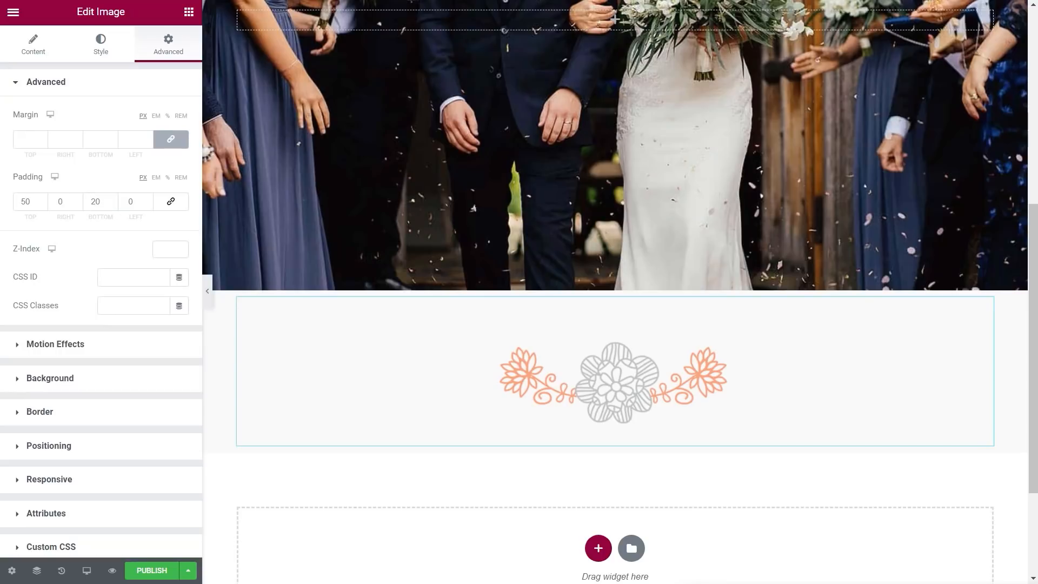
Step: Give the flower image a Fade In entrance animation under Motion Effects
left_click(68, 345)
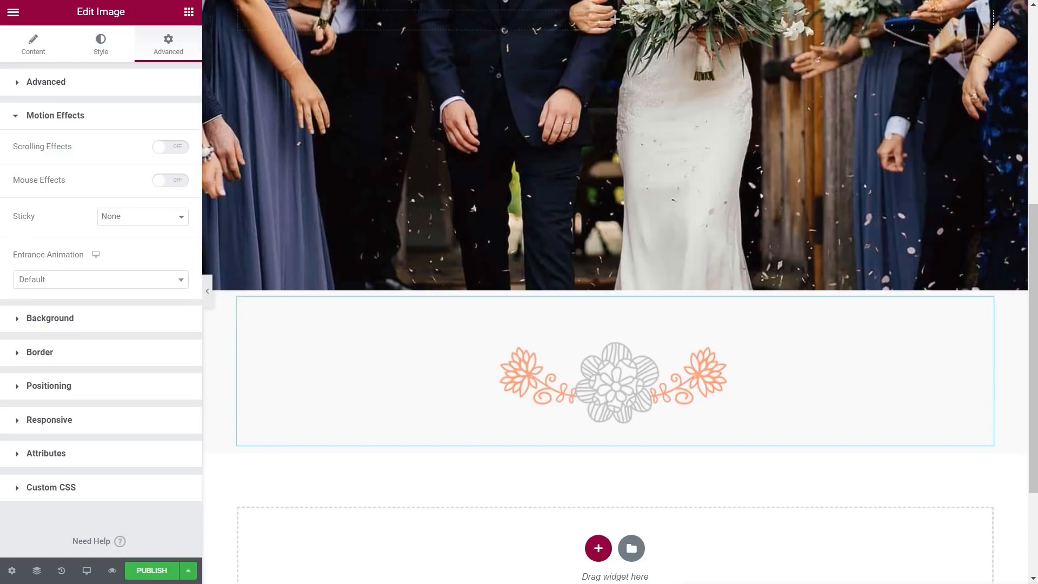
left_click(76, 279)
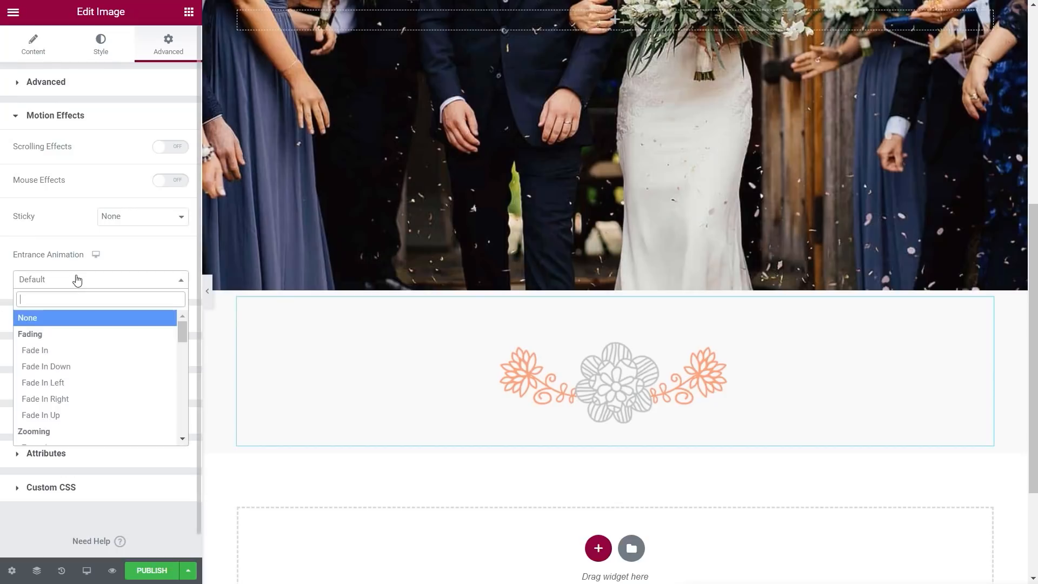
left_click(58, 351)
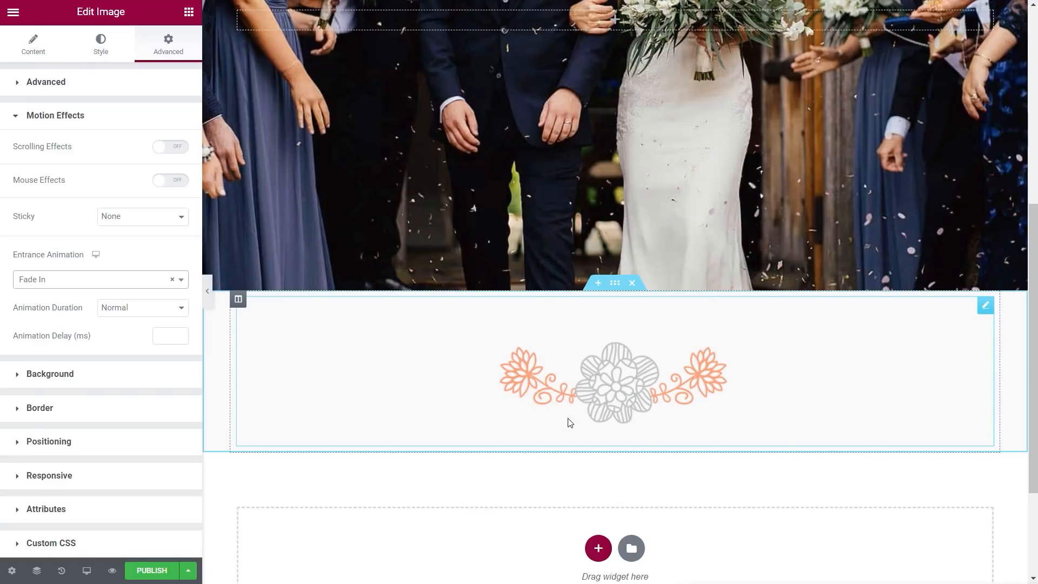
Step: Add a centre-aligned H1 Heading reading 'Award Winning Florists' below the flower divider
scroll(569, 422, "down", 2)
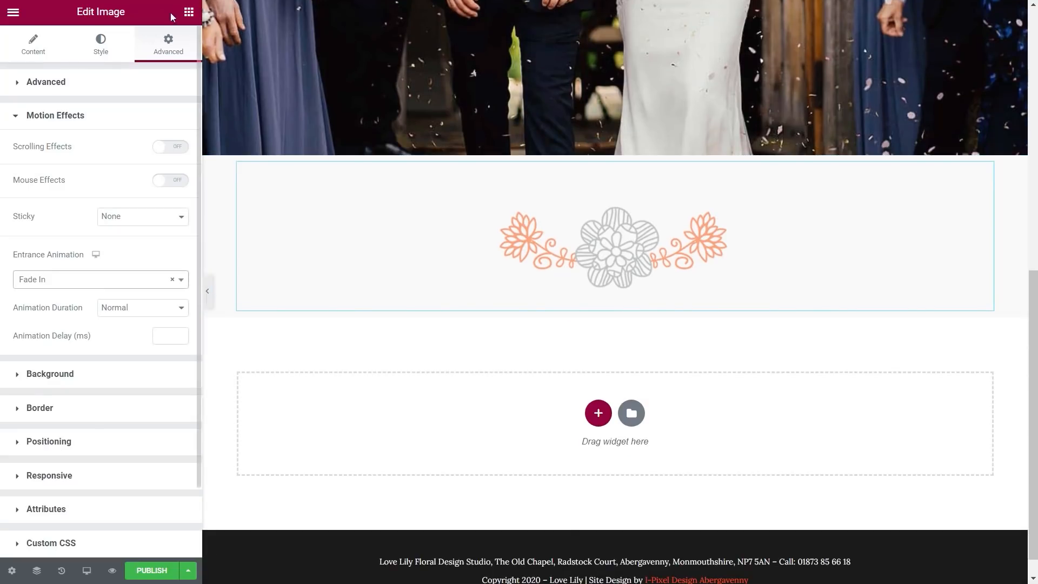
left_click(189, 12)
left_click_drag(138, 141, 565, 303)
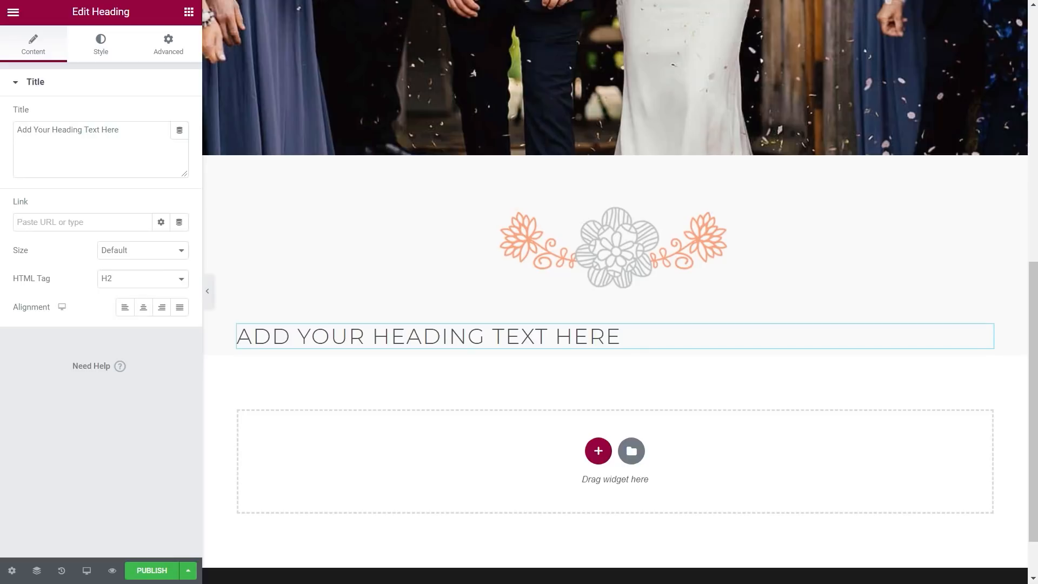
triple_click(145, 124)
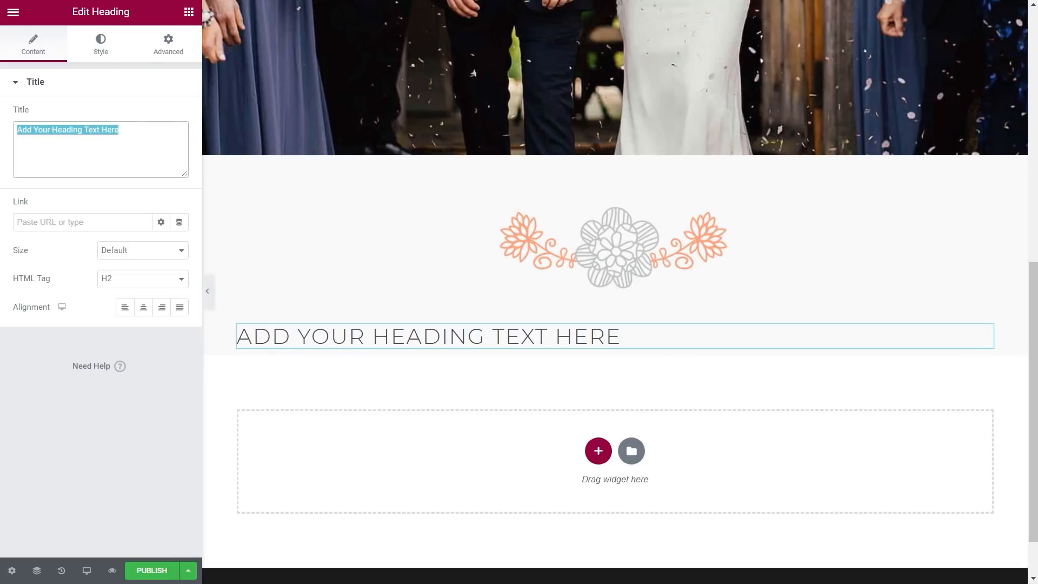
type("Award Winning Florists")
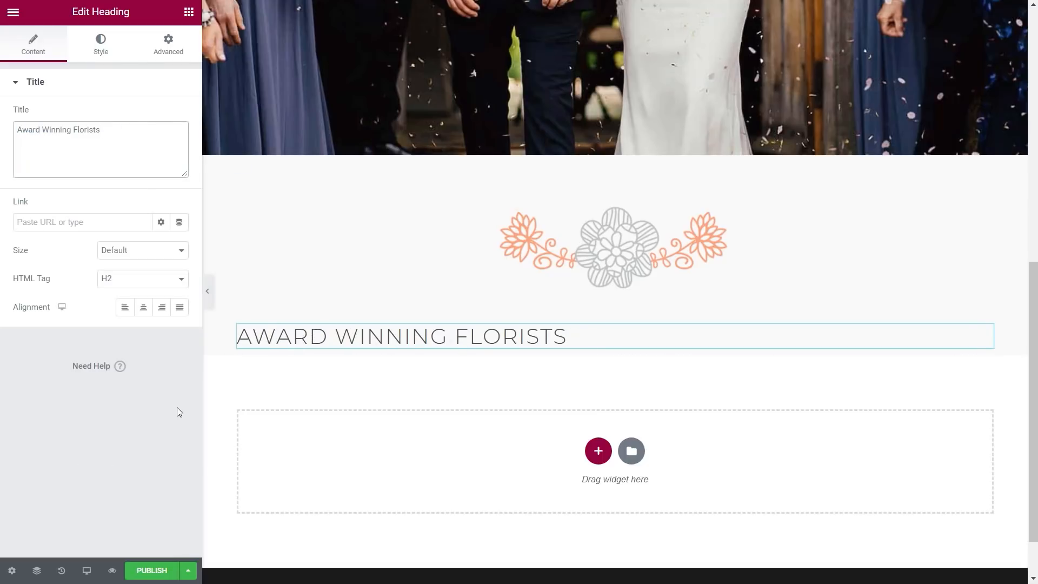
left_click(145, 307)
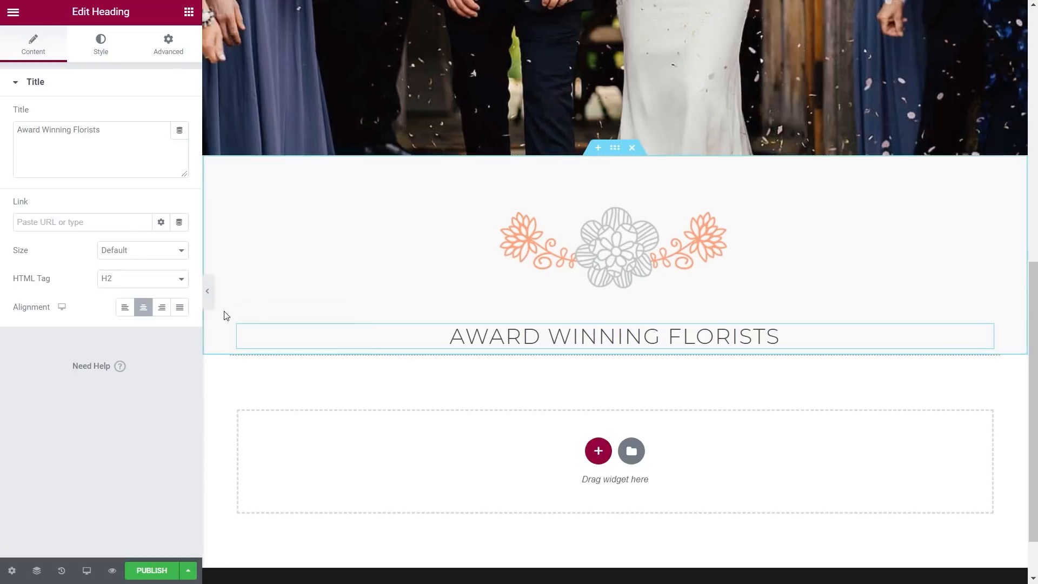
left_click(169, 278)
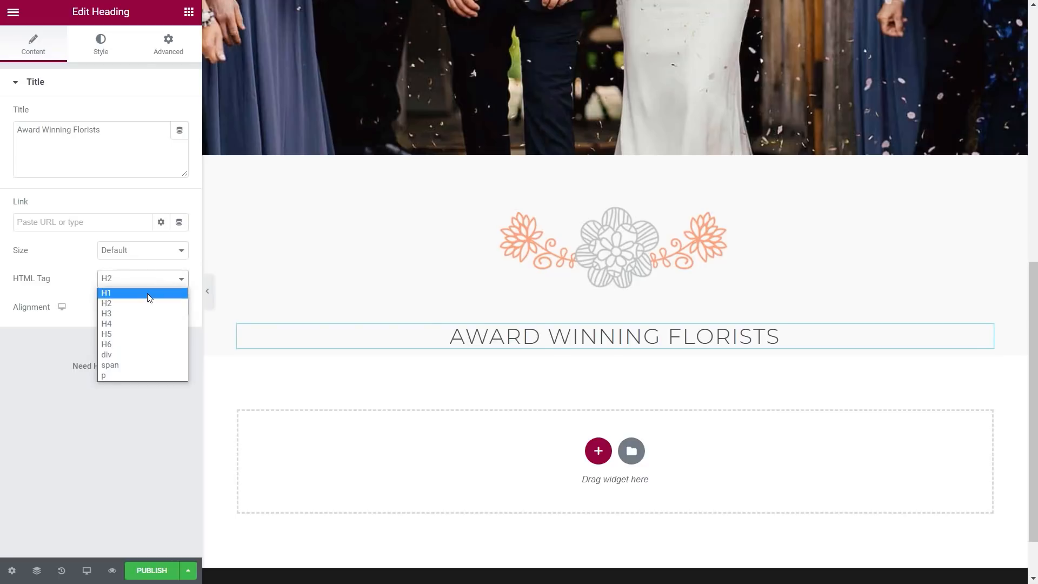
left_click(147, 293)
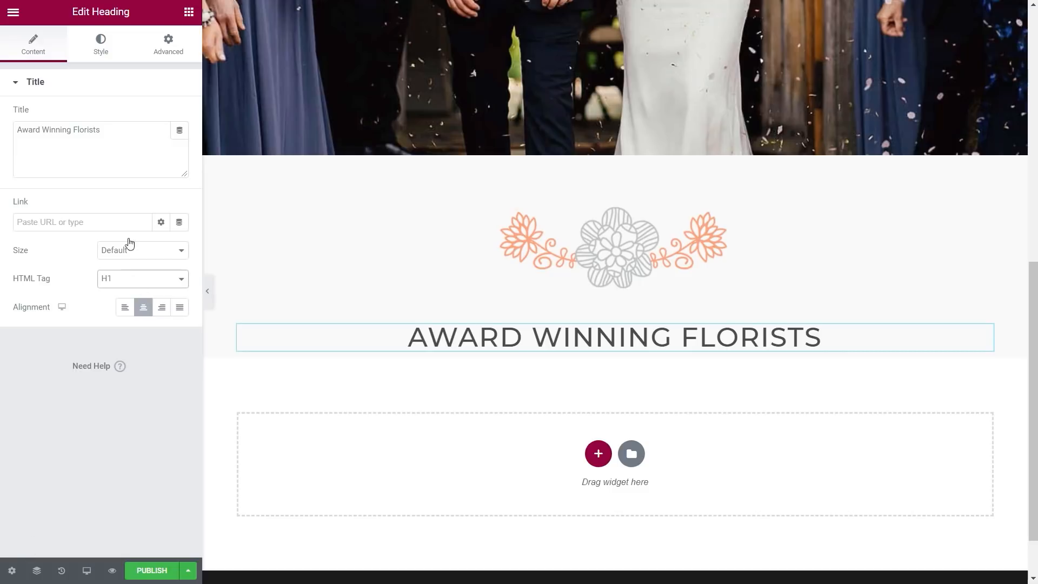
left_click(189, 12)
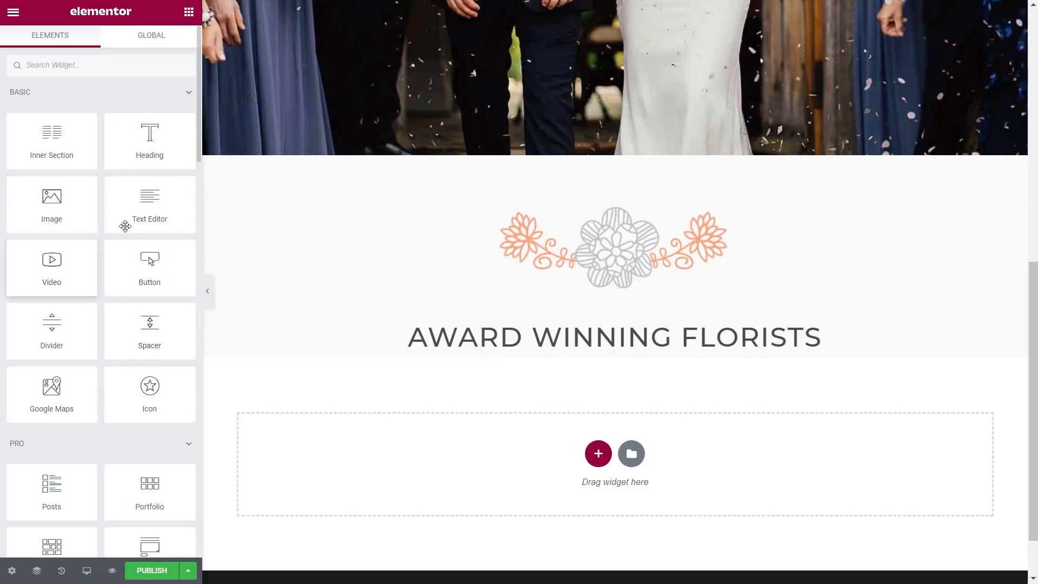
Step: Add a Text Editor widget under the heading containing the Love Lily intro paragraph
left_click_drag(150, 199, 533, 349)
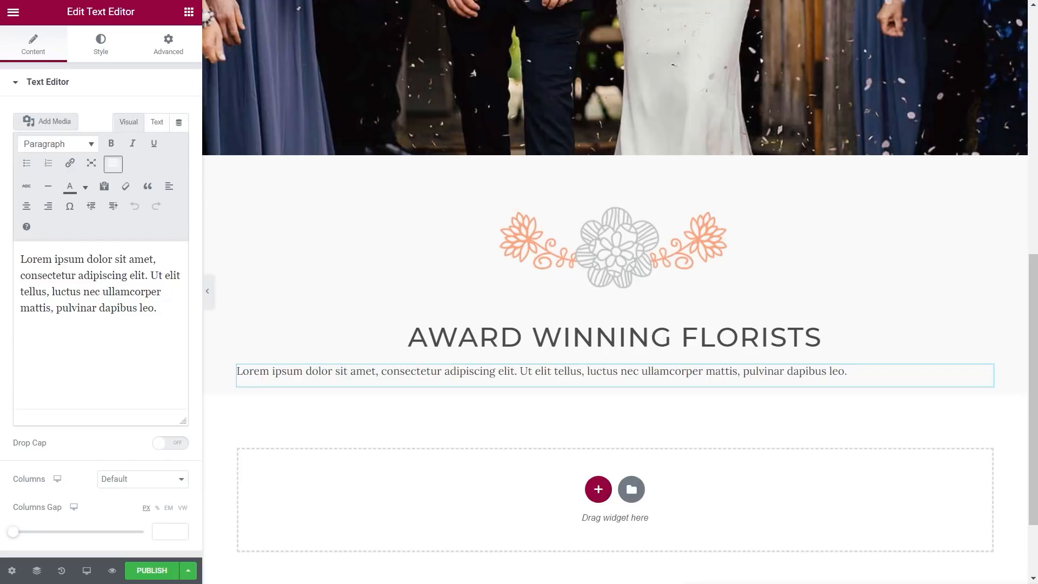
left_click_drag(161, 308, 12, 250)
type("Love Lily is a contemporary & creative Master Florist based in the beautiful market town of Abergavenny.")
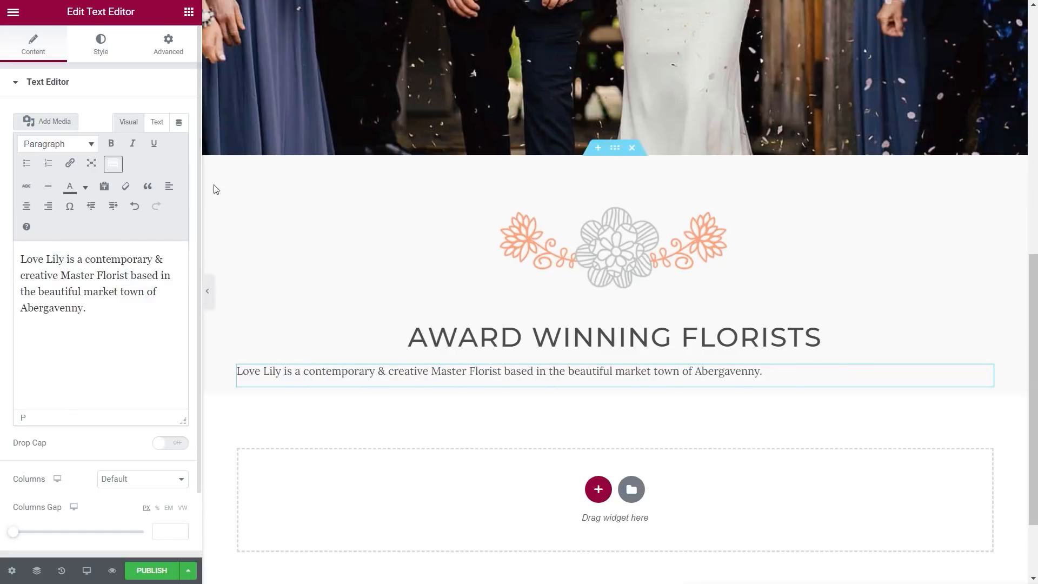
left_click(156, 122)
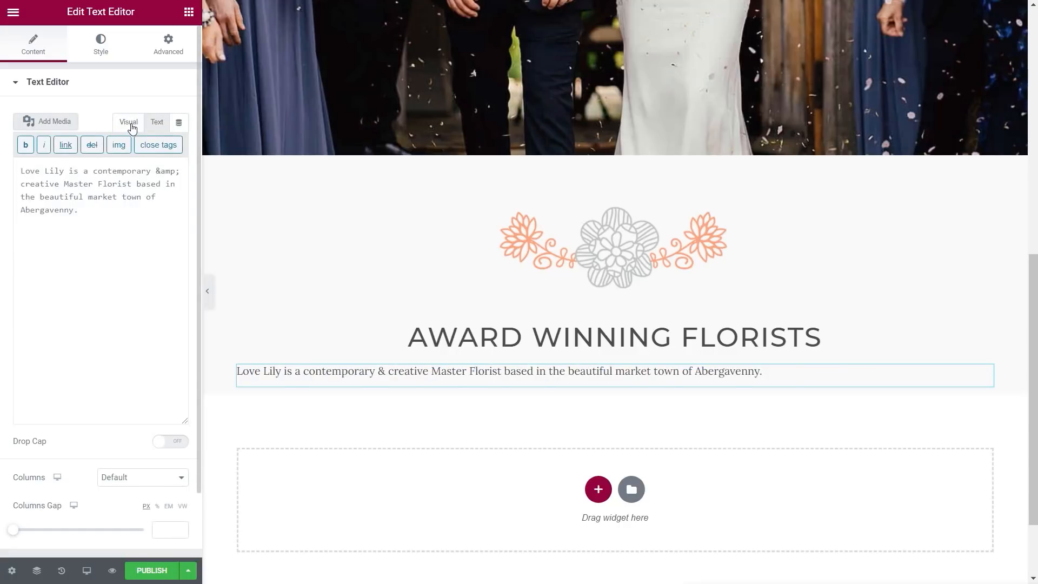
left_click(130, 123)
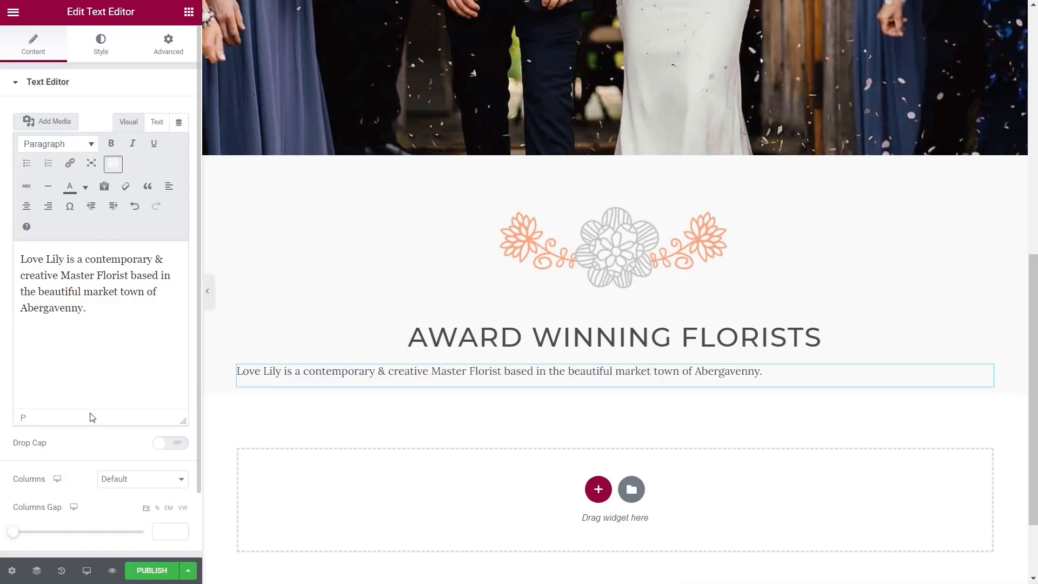
Step: Centre the intro paragraph and set its typography size to 18 px
left_click(100, 43)
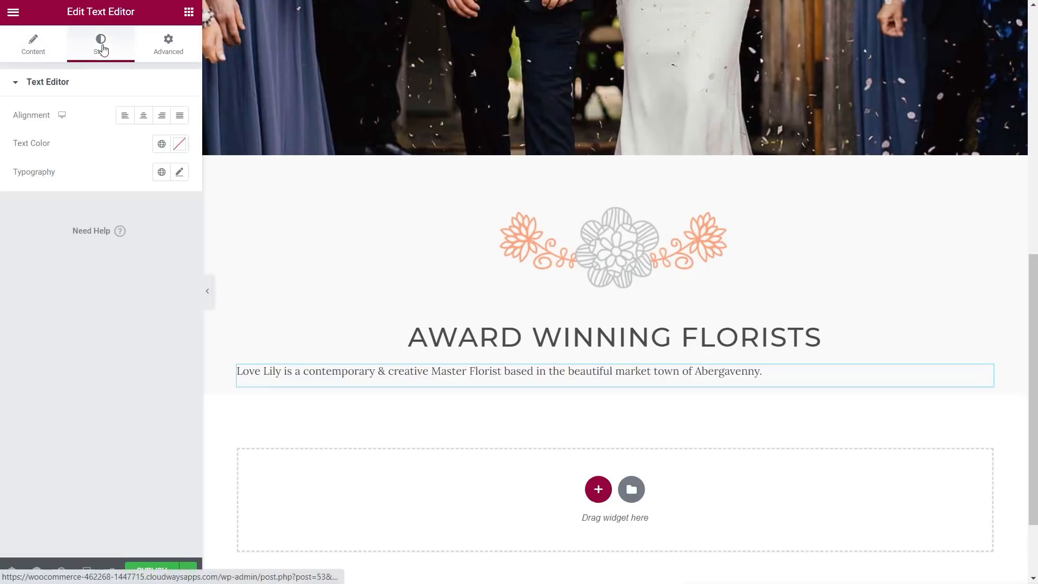
left_click(151, 116)
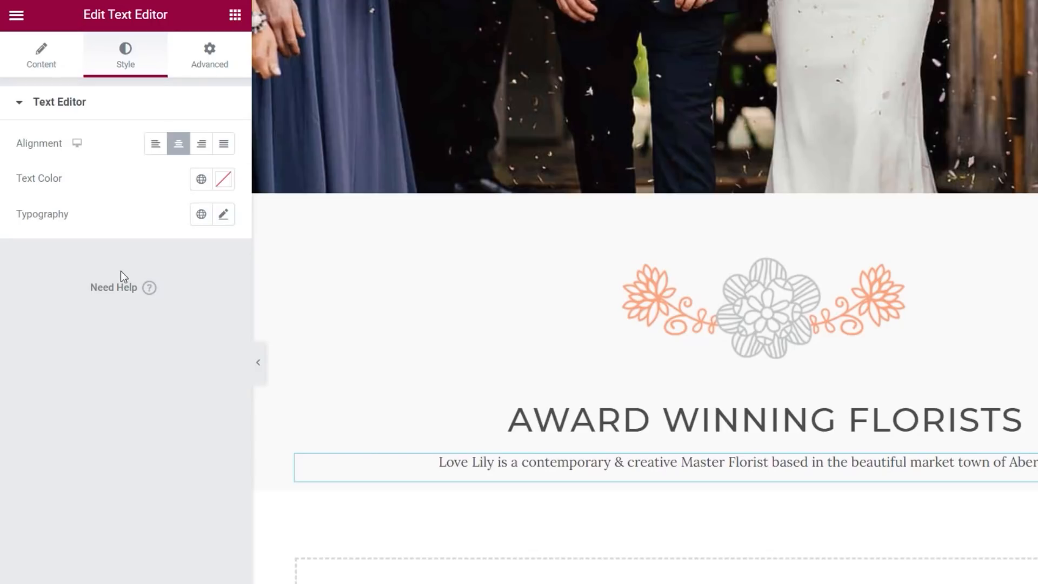
left_click(223, 216)
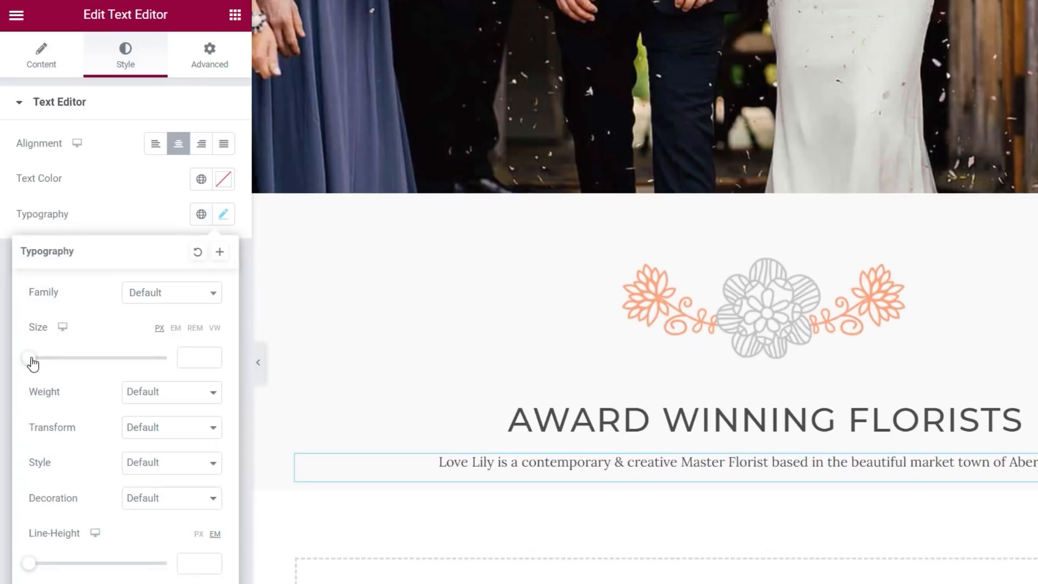
left_click_drag(32, 364, 43, 365)
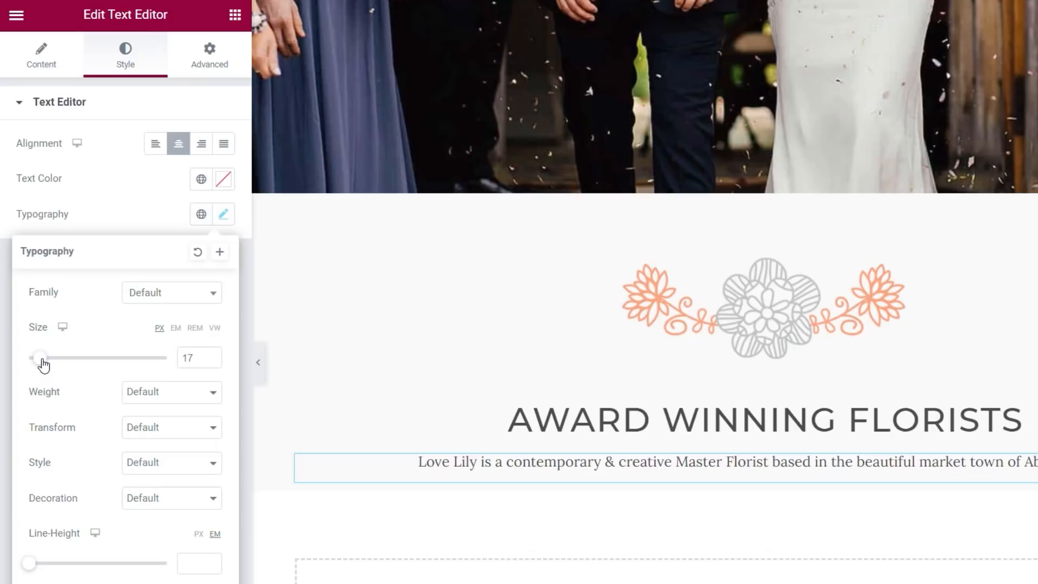
left_click(211, 355)
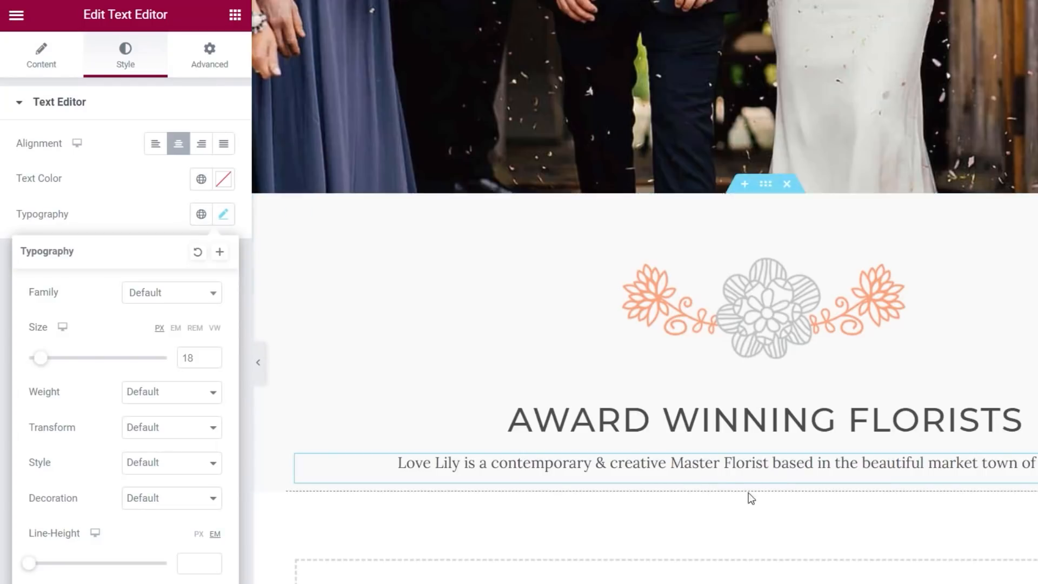
left_click(771, 188)
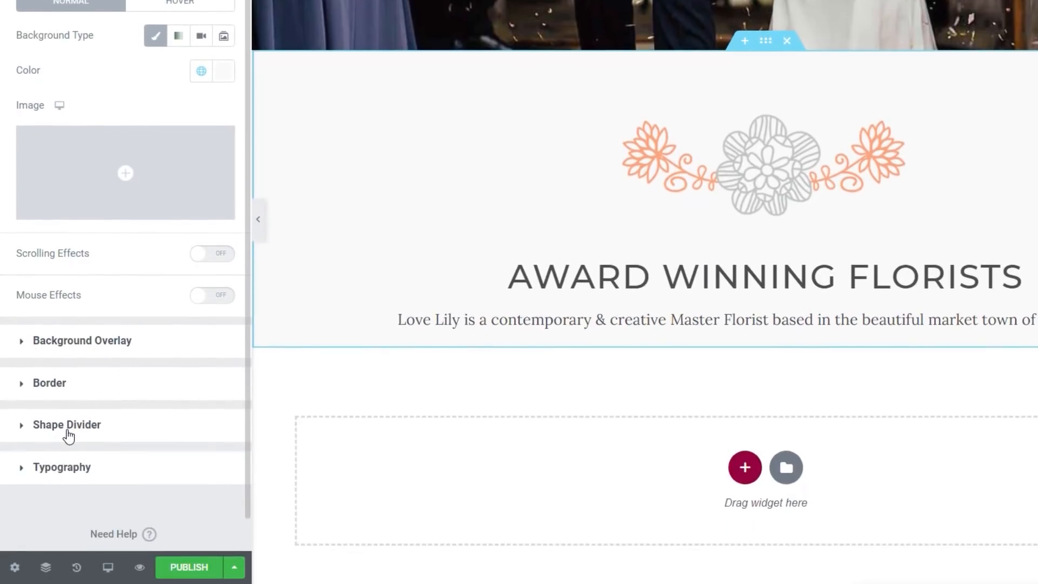
Step: Set the bottom shape divider to Waves Brush, 26 px high, with Flip turned on
left_click(68, 426)
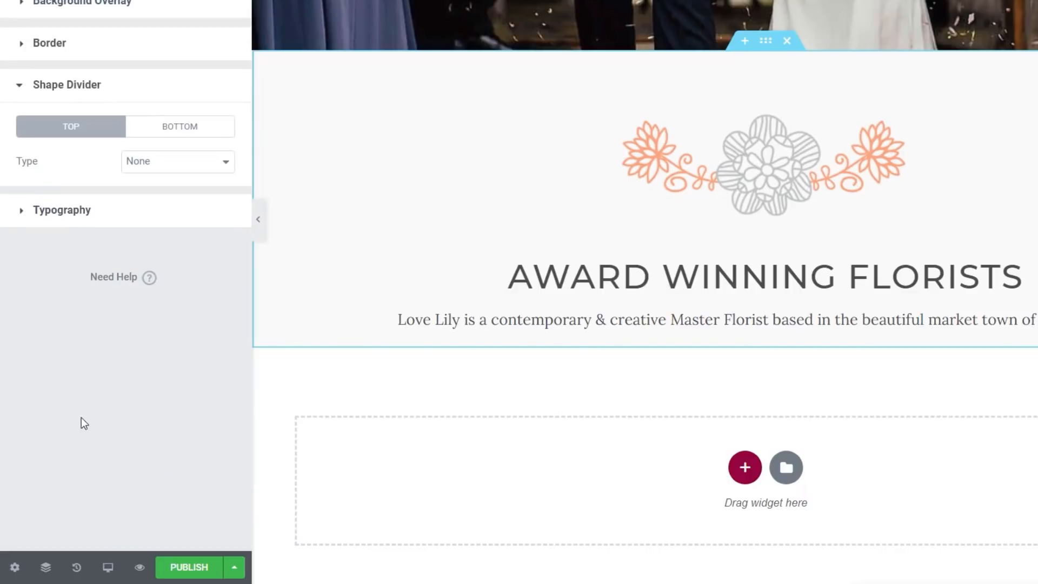
left_click(183, 135)
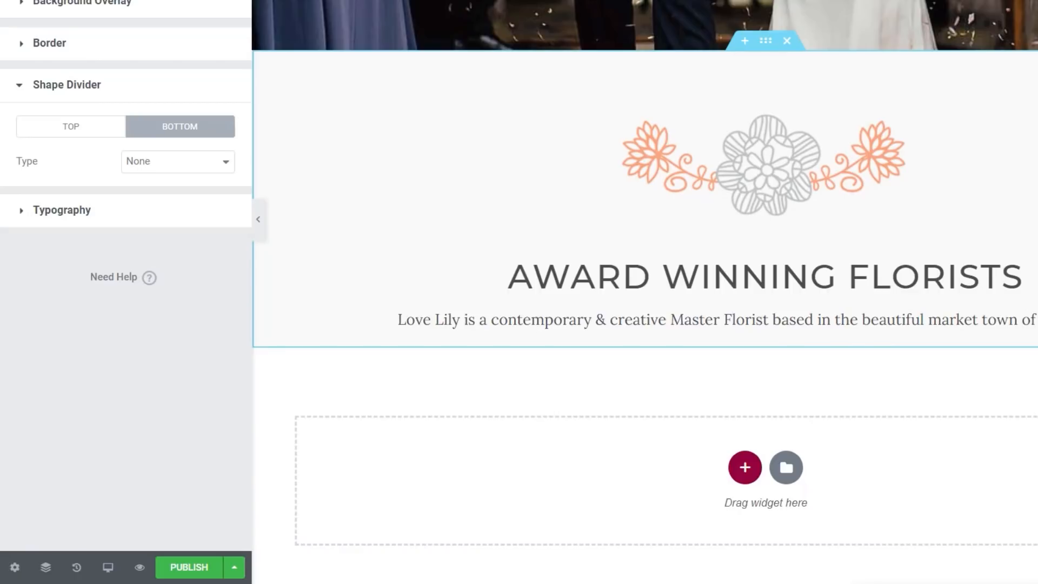
left_click(200, 172)
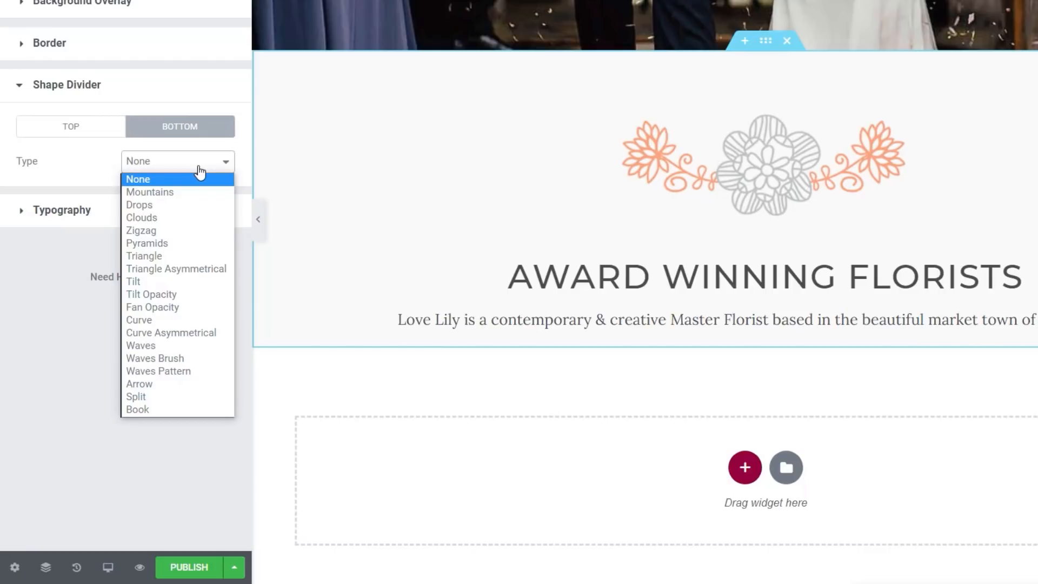
left_click(177, 358)
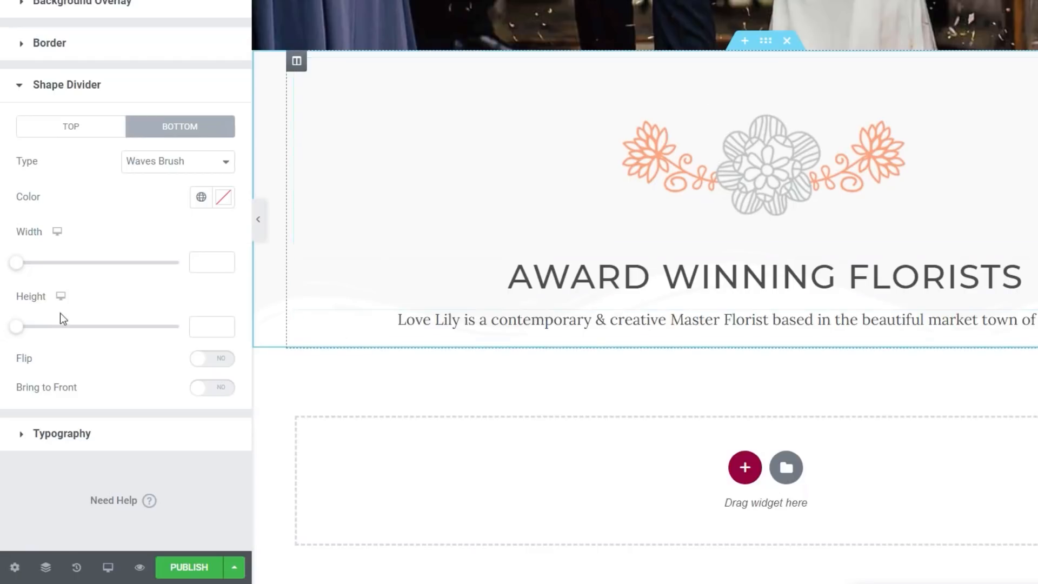
left_click_drag(15, 329, 23, 332)
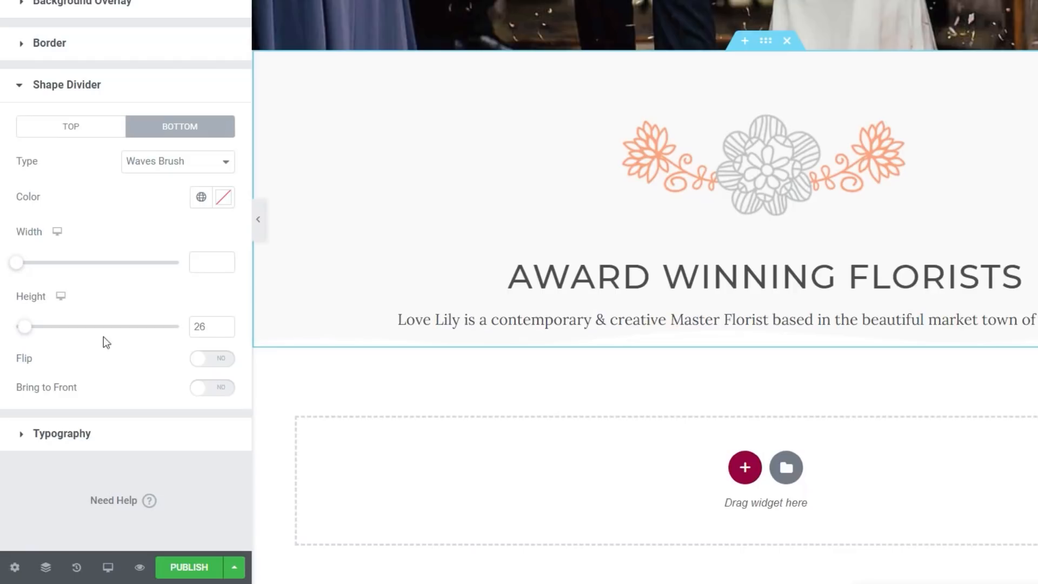
left_click(224, 366)
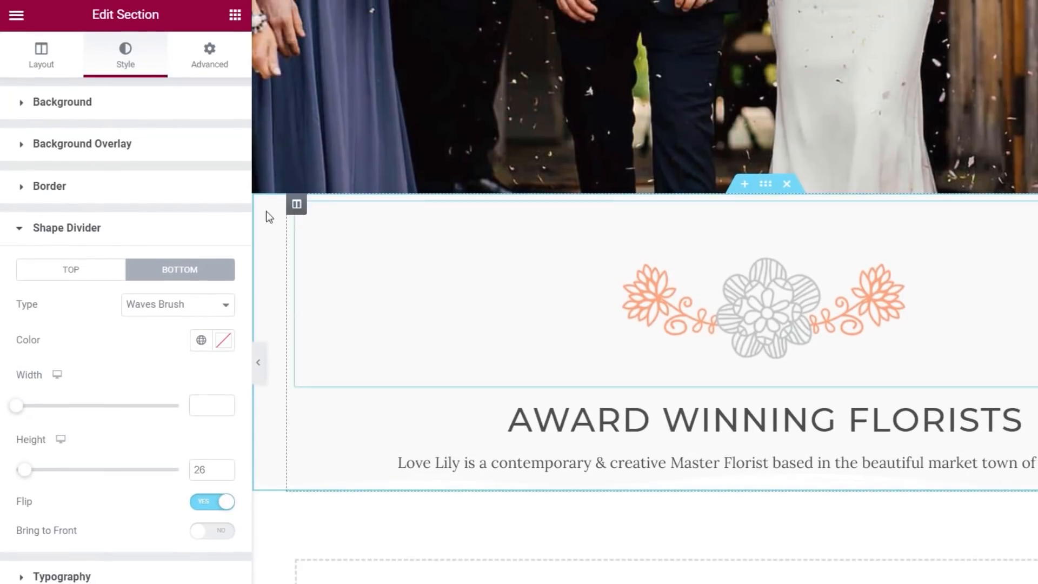
Step: Unlink the grey section's padding and set the bottom padding to 50 px
left_click(215, 57)
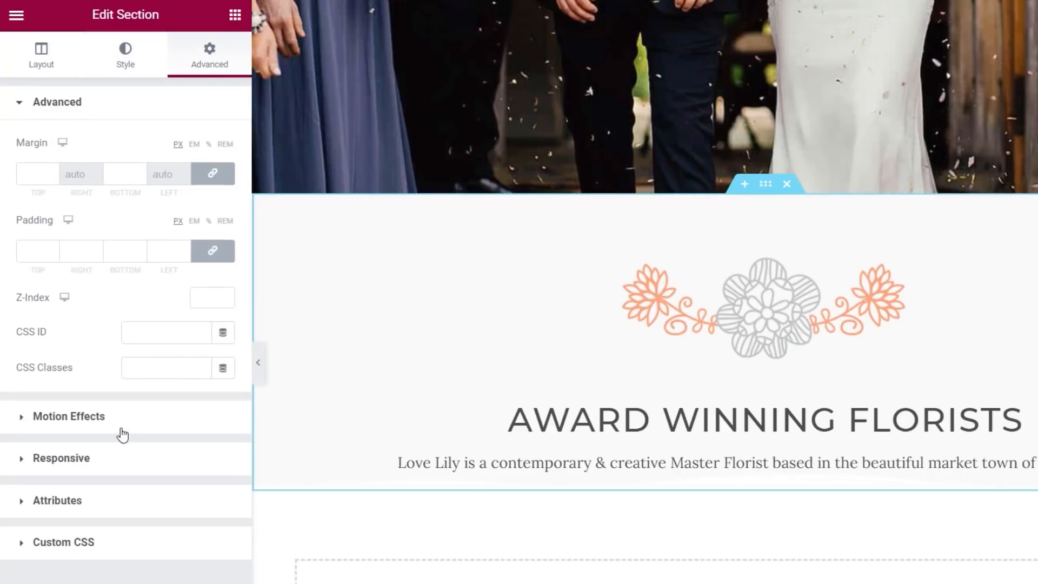
left_click(212, 250)
left_click(120, 250)
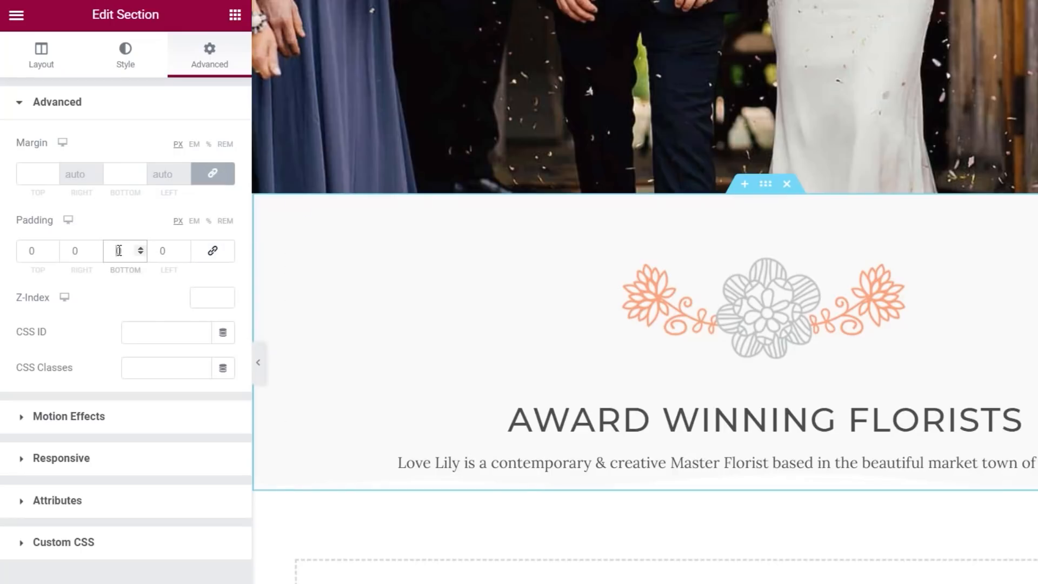
type("50")
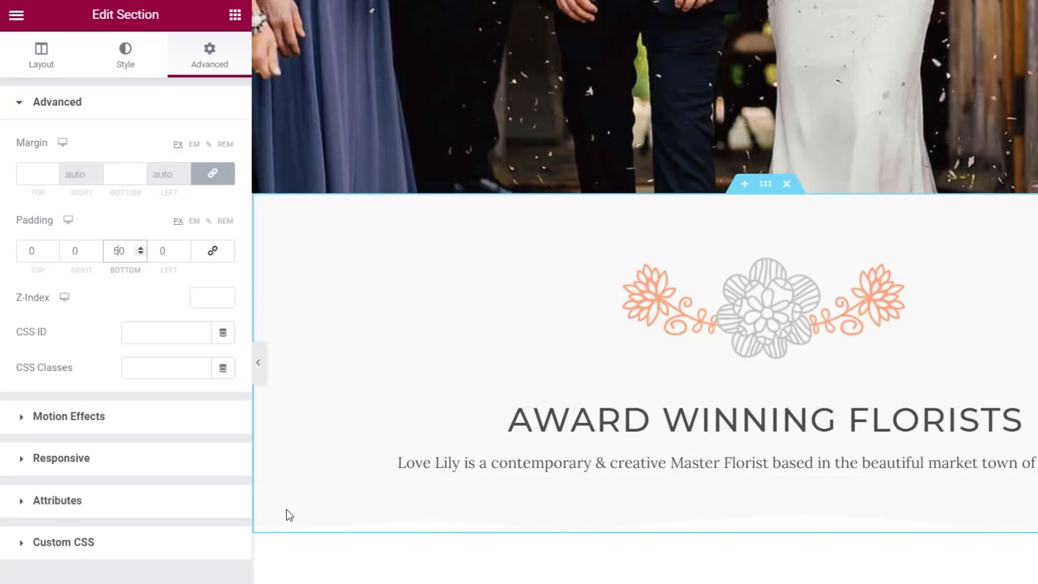
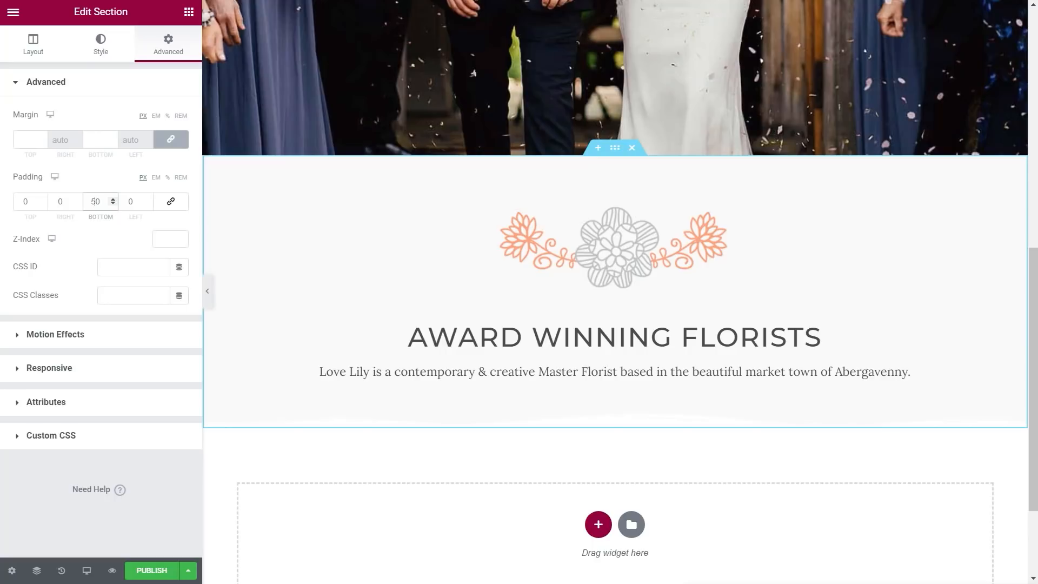
Step: Apply the florists section's 50 px bottom padding on the canvas
left_click(380, 497)
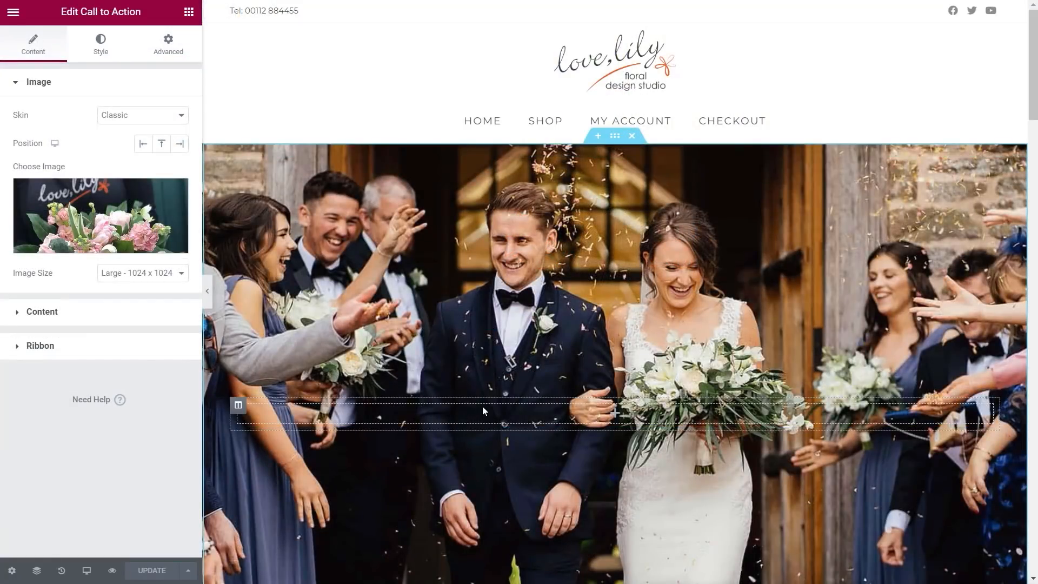
Step: Scroll down the home page preview, inspecting the Weddings service card's settings along the way
scroll(482, 405, "down", 10)
scroll(600, 427, "down", 6)
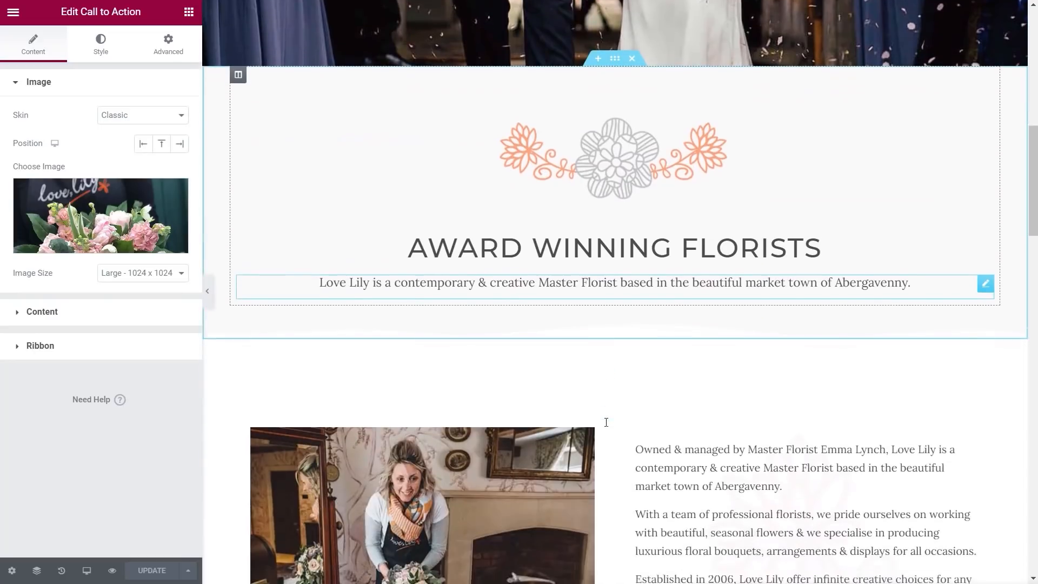
scroll(587, 420, "down", 1)
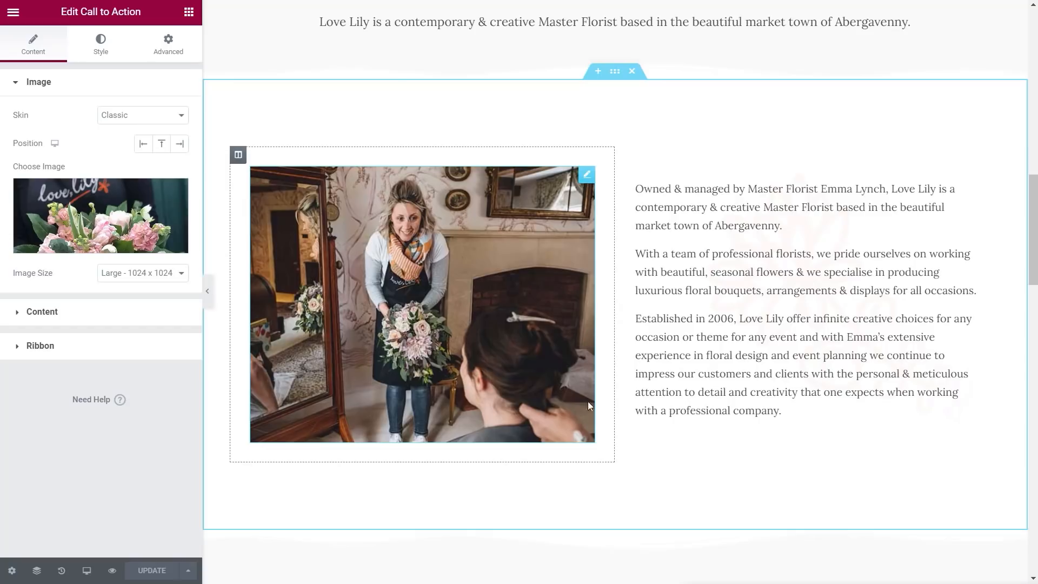
scroll(744, 389, "down", 1)
scroll(744, 389, "down", 5)
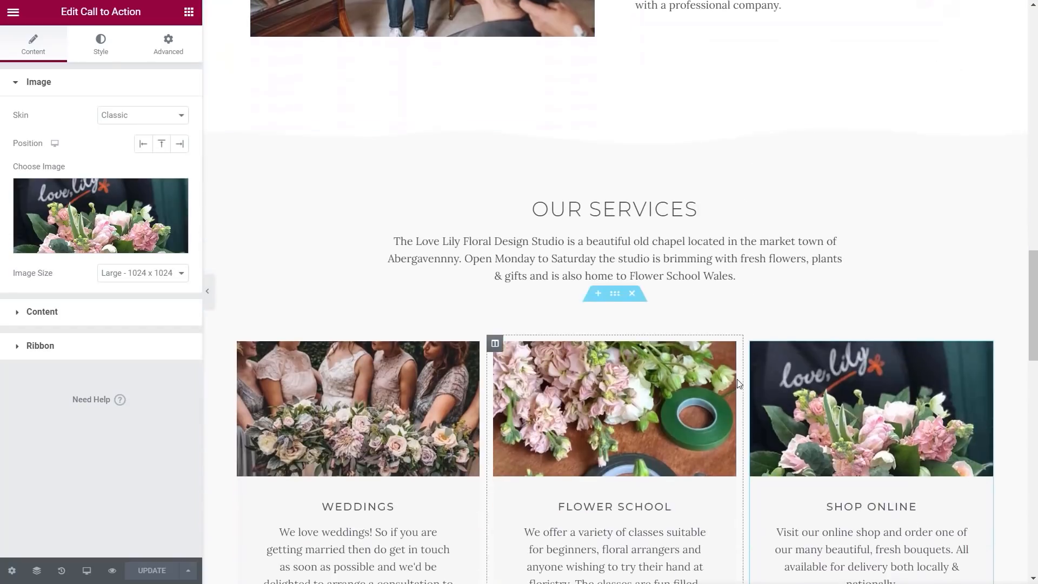
scroll(430, 375, "down", 1)
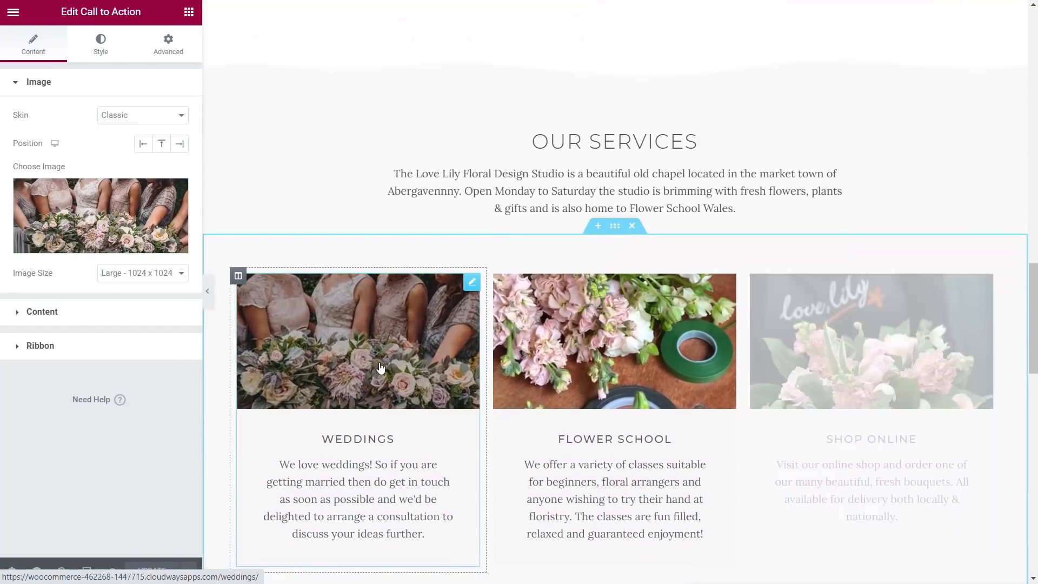
left_click(547, 366)
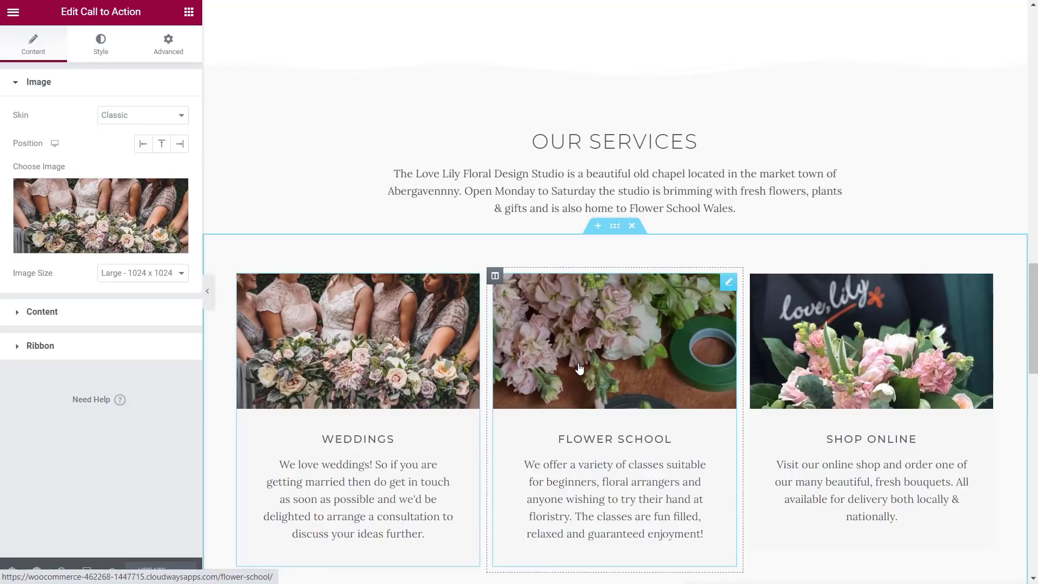
scroll(577, 367, "down", 6)
scroll(686, 459, "down", 2)
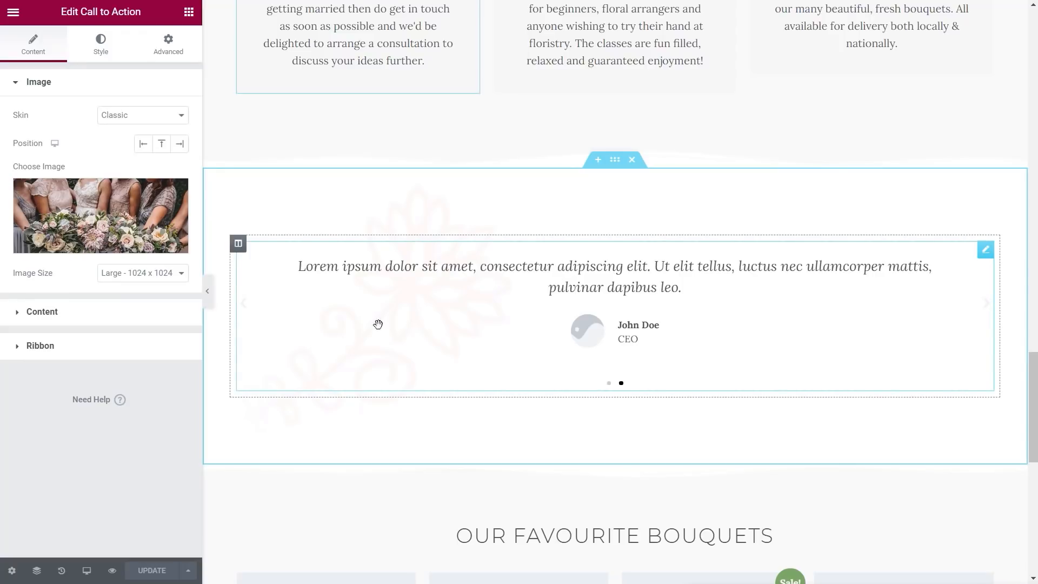
Step: Show the testimonial section's Background Overlay style: flower image, Center Left, No-repeat, 0.19 opacity
left_click(615, 160)
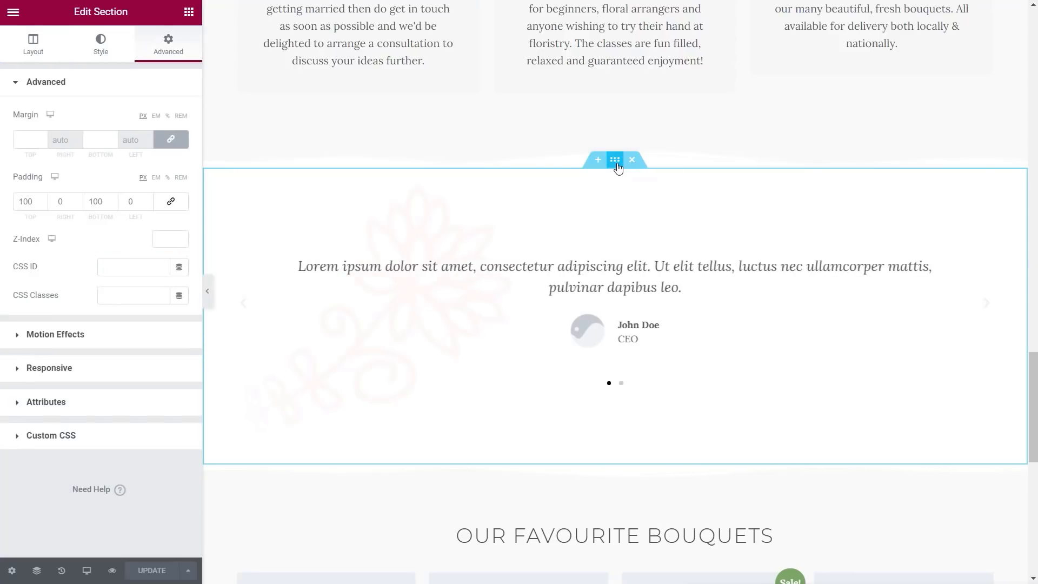
left_click(103, 53)
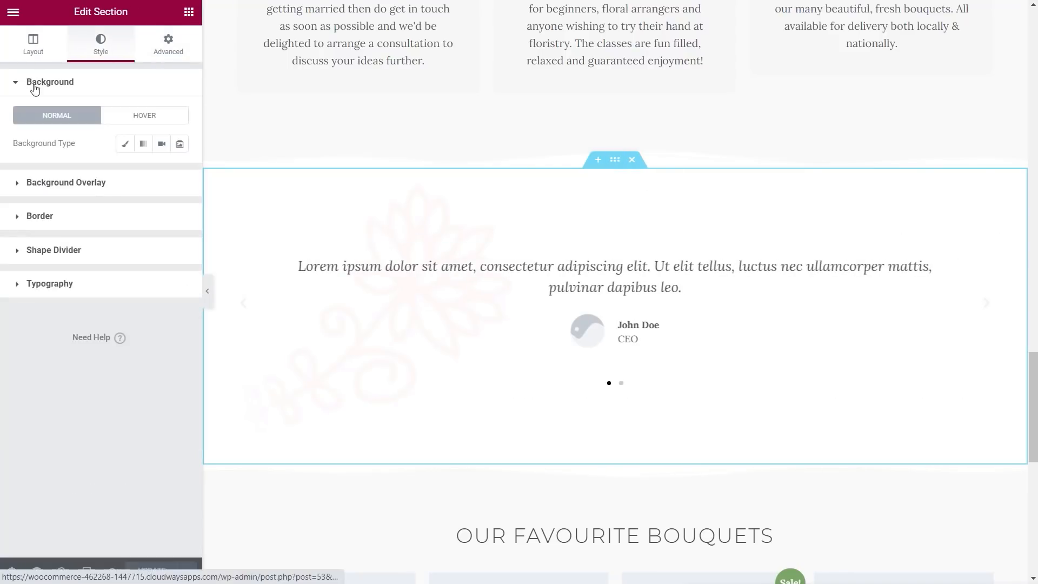
left_click(78, 184)
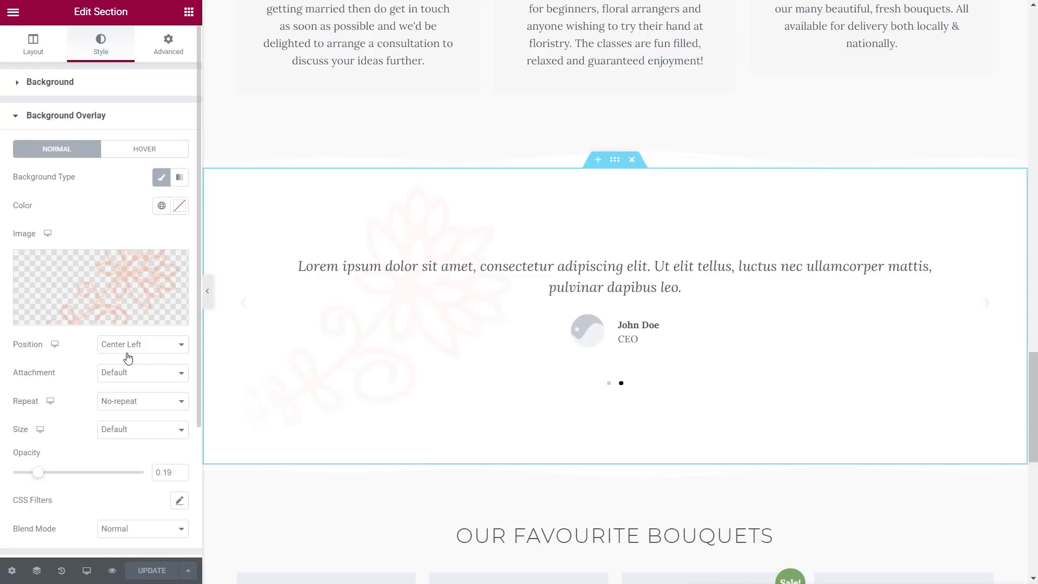
scroll(348, 439, "down", 5)
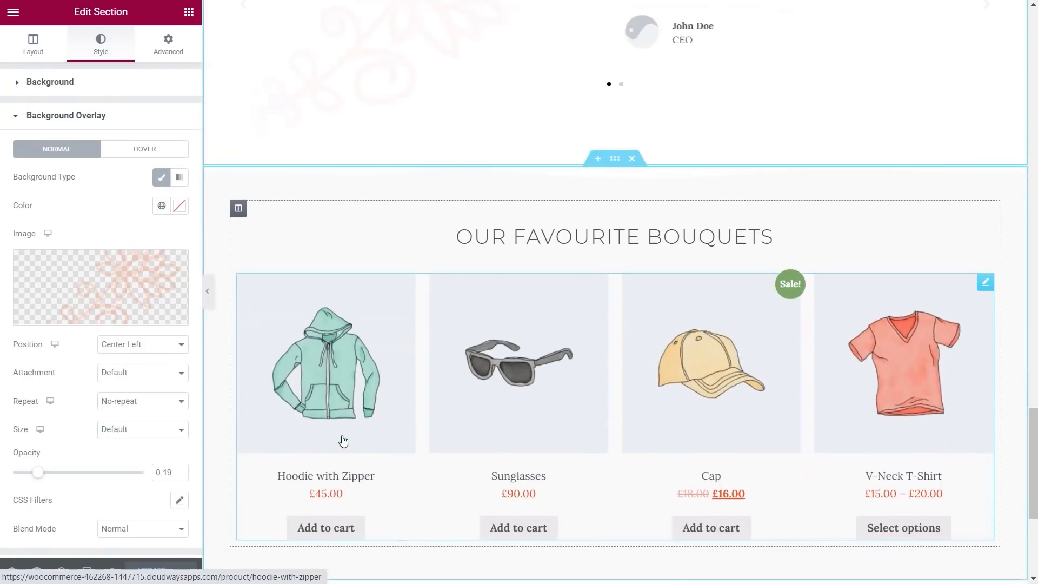
scroll(343, 440, "down", 1)
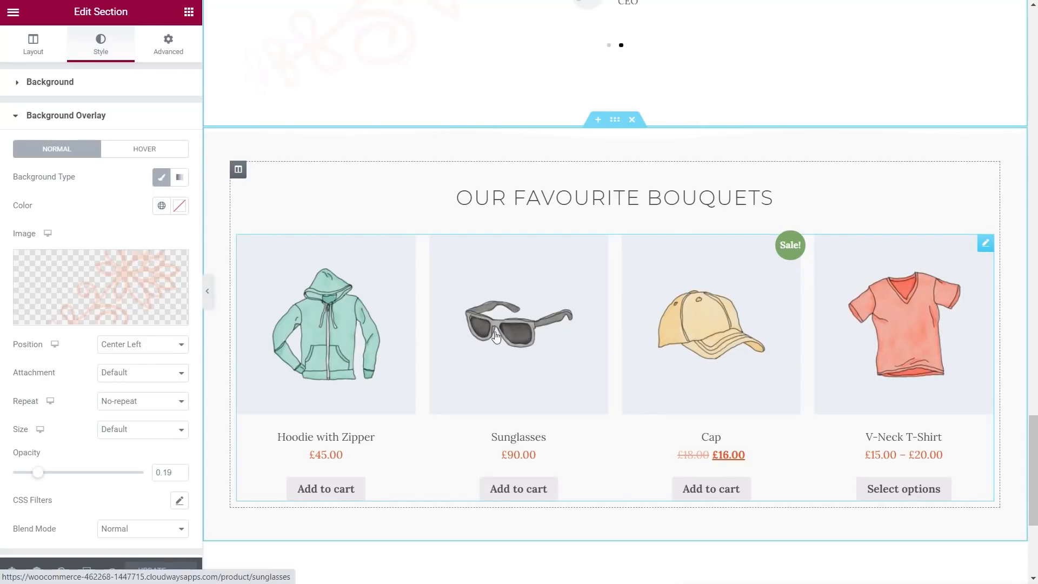
Step: Keep the Our Favourite Bouquets grid's query source on Featured, then bring up the editor's main menu
left_click(984, 244)
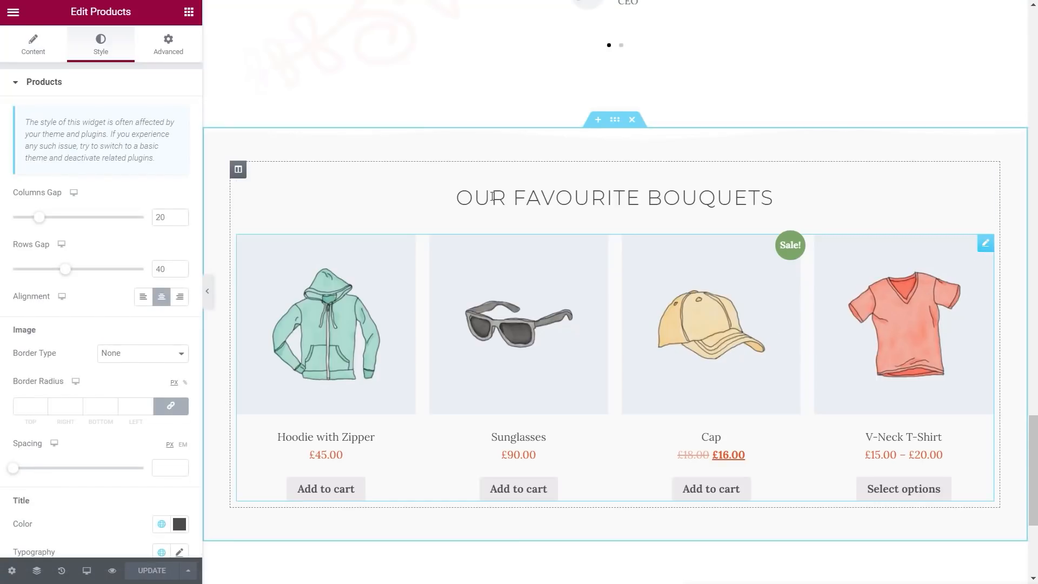
left_click(31, 49)
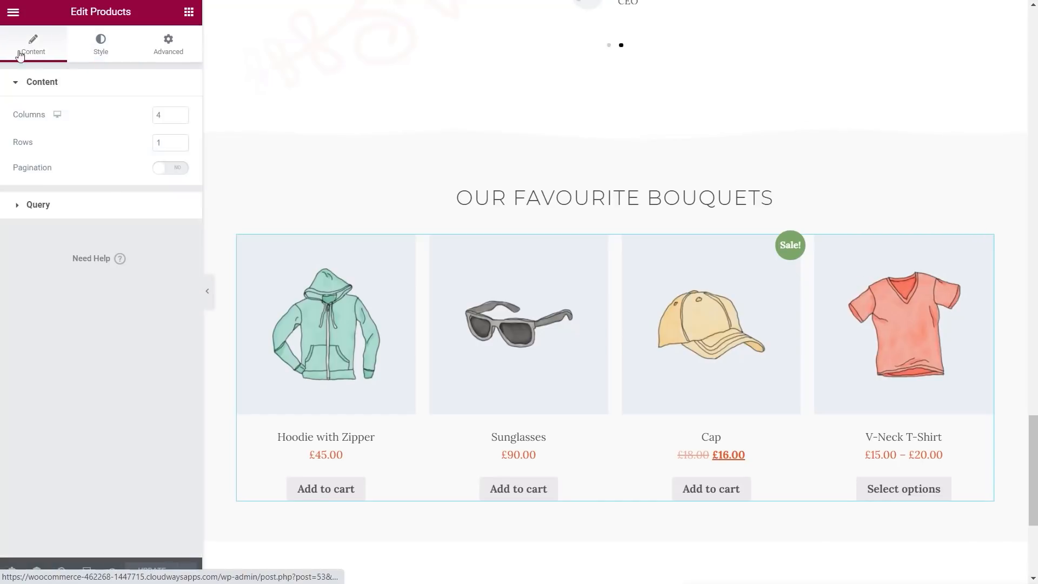
left_click(46, 205)
left_click(143, 152)
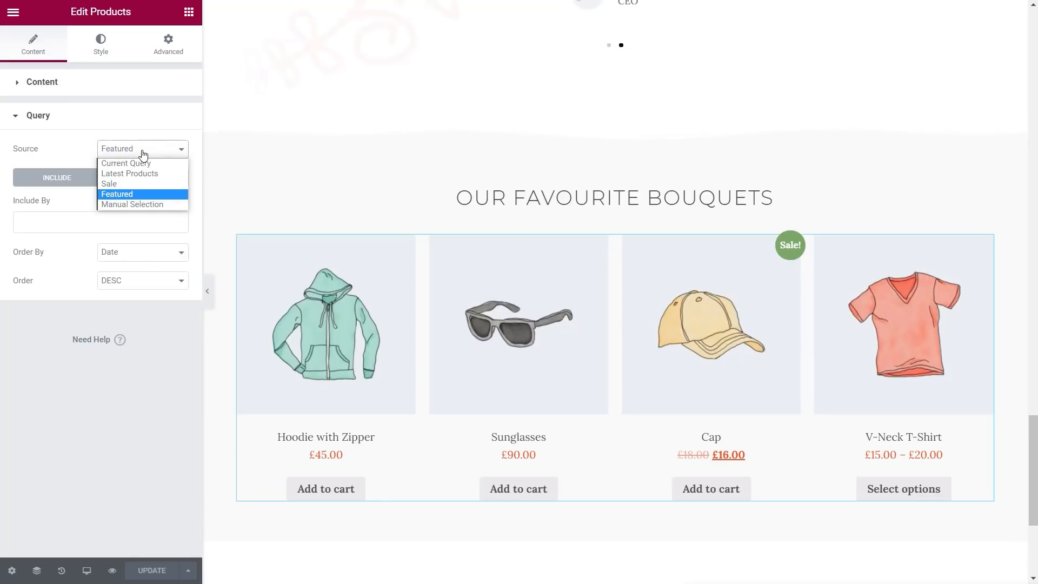
left_click(132, 194)
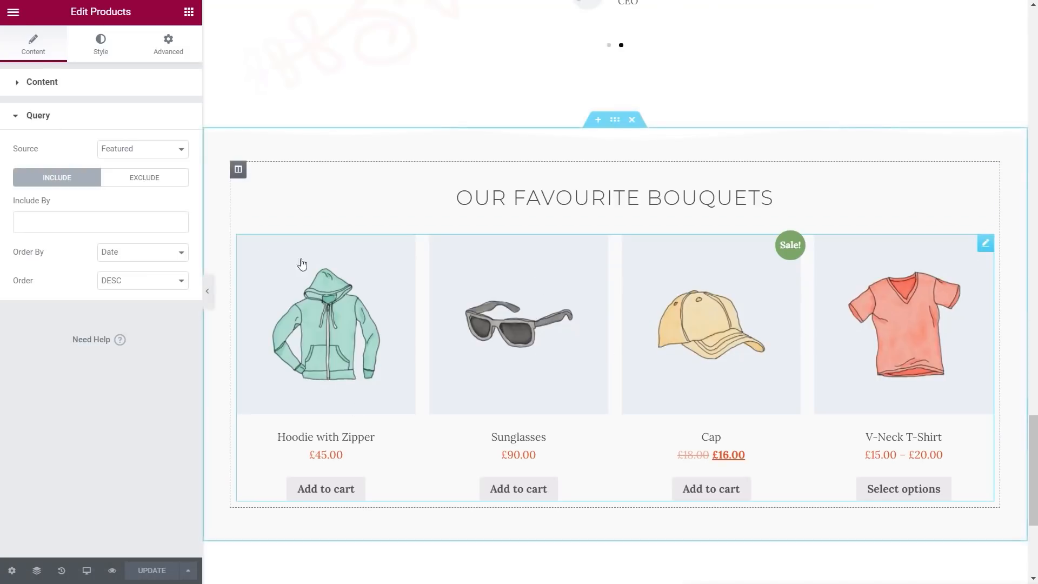
left_click(13, 12)
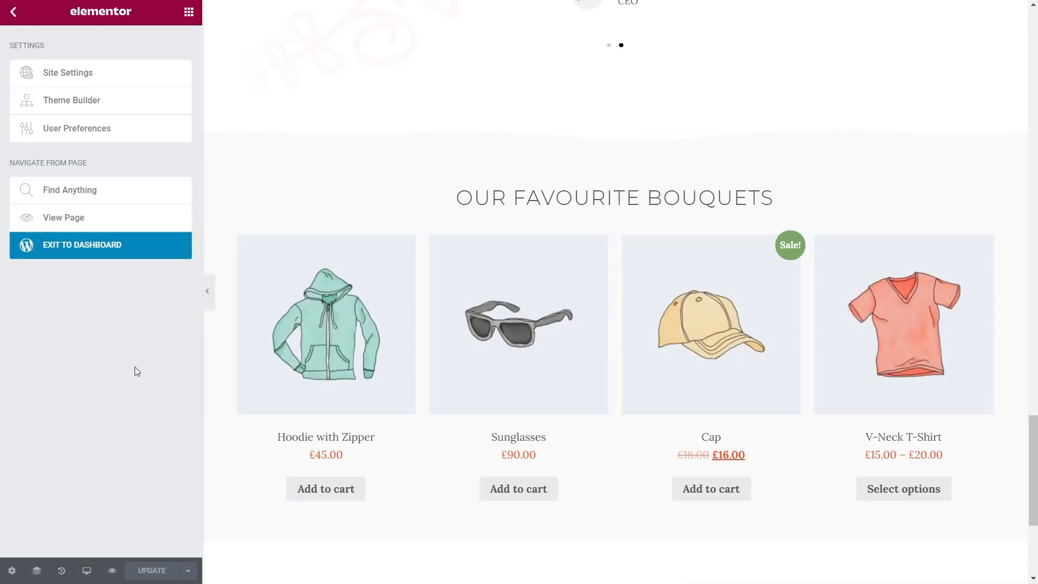
Step: Exit to the dashboard and review All Products, noting Hoodie with Zipper, Hoodie with Pocket and Sunglasses featured
left_click(97, 247)
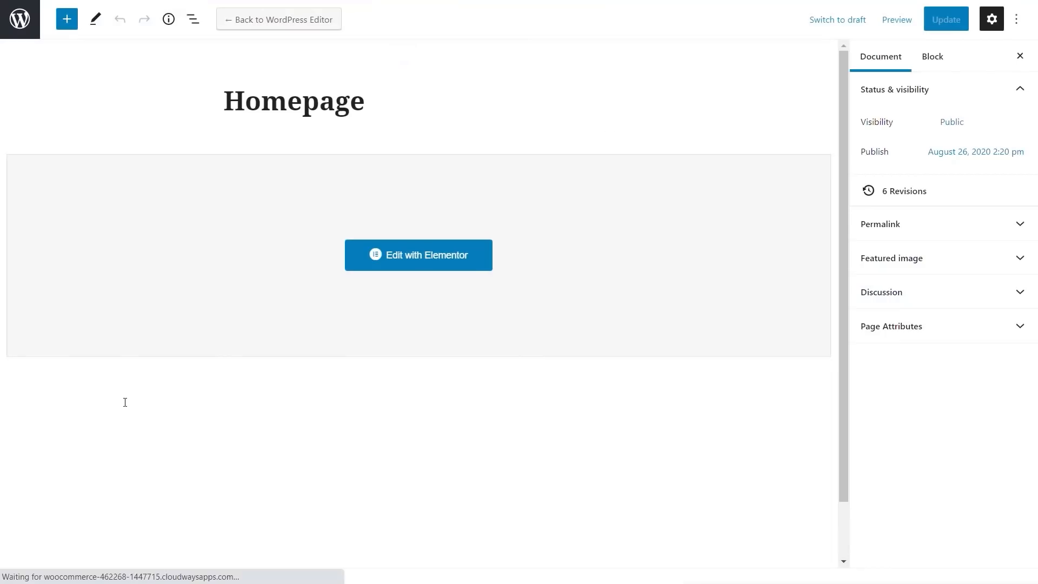
left_click(19, 19)
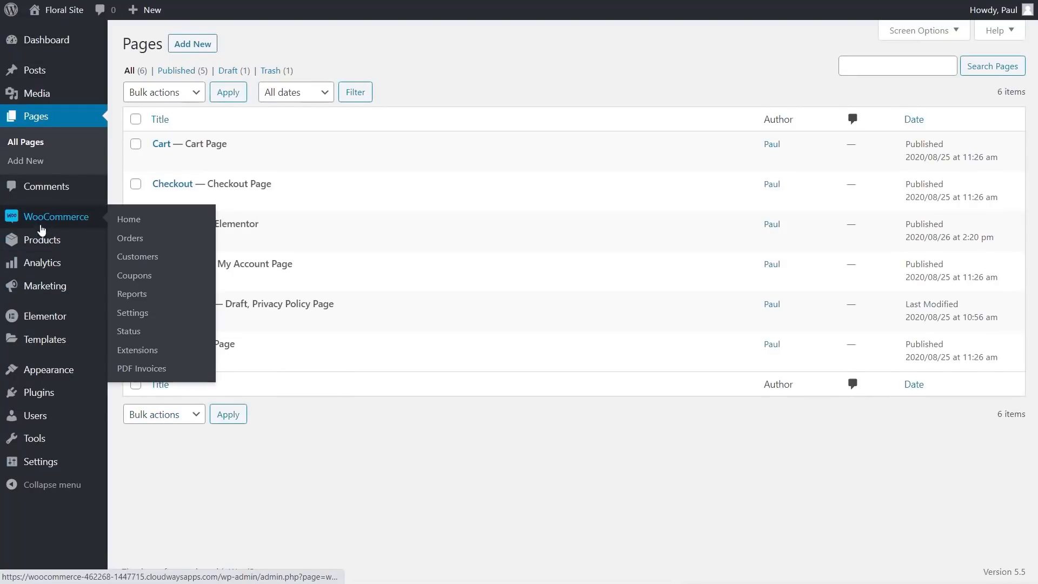
mouse_move(41, 242)
left_click(130, 242)
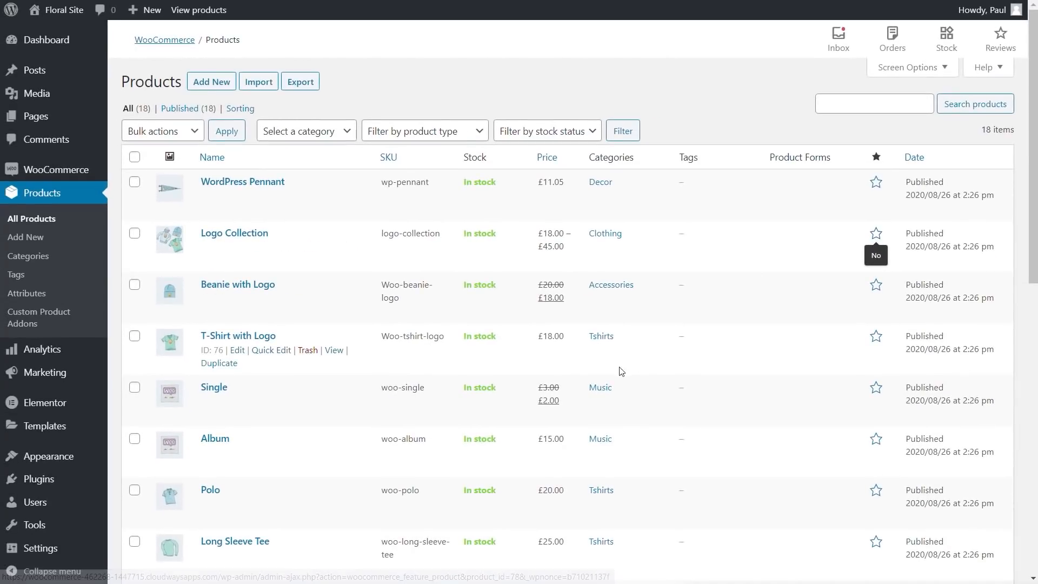
mouse_move(78, 522)
scroll(78, 522, "down", 3)
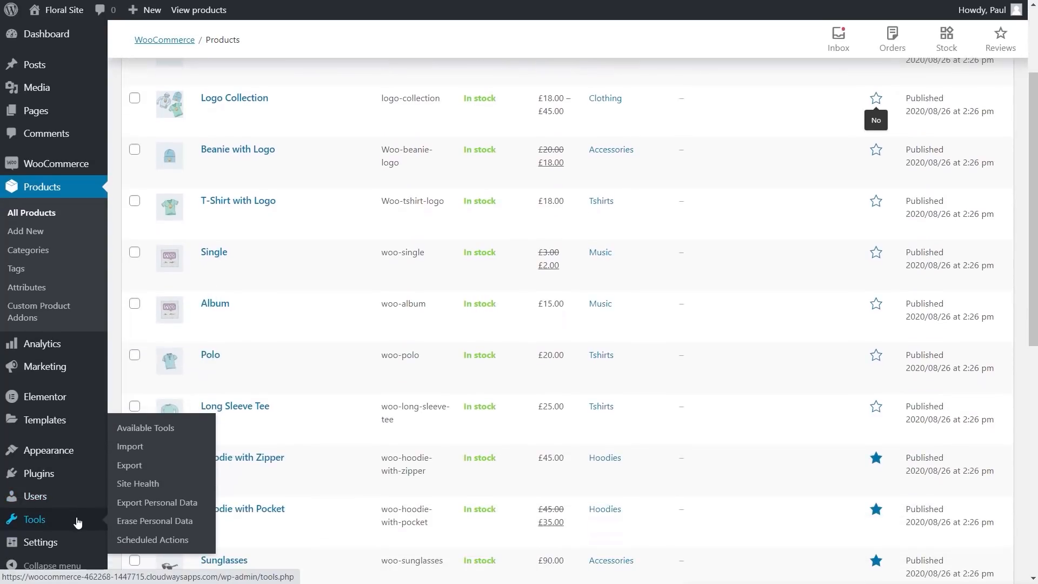
mouse_move(50, 546)
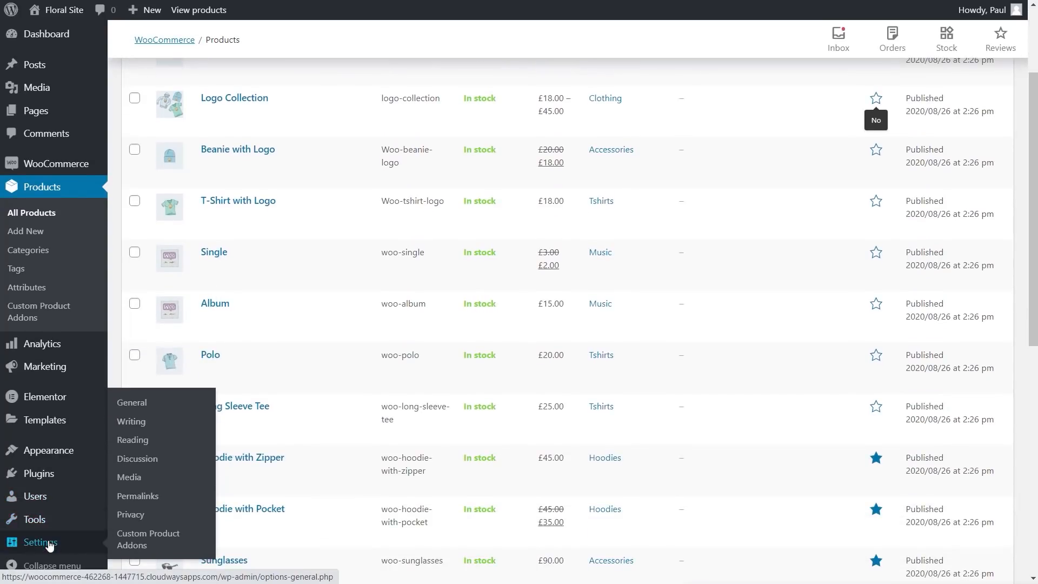
Step: Set Reading Settings to a static front page using Homepage and save the change
left_click(142, 442)
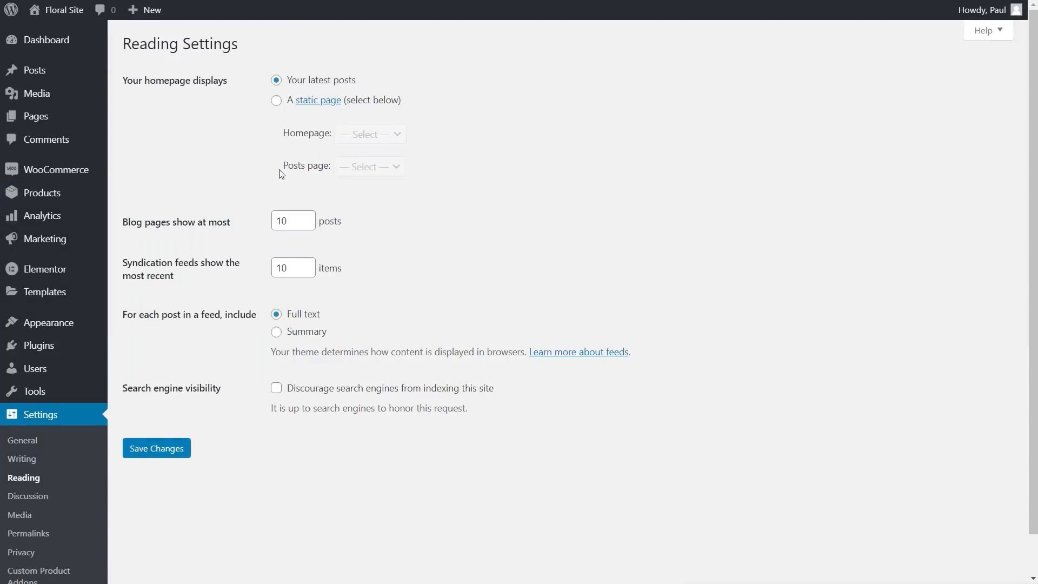
left_click(276, 100)
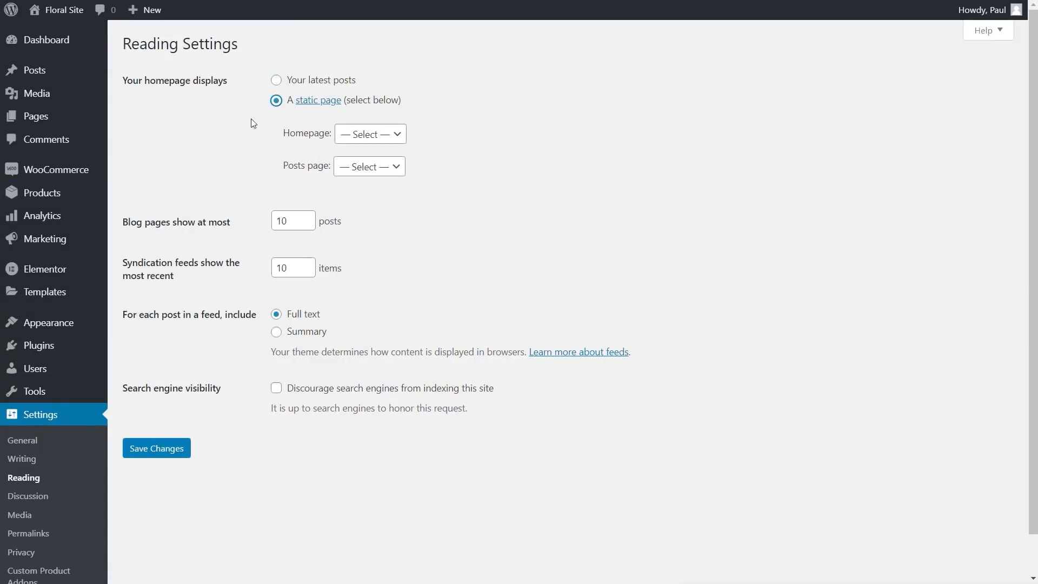
left_click(374, 134)
left_click(373, 193)
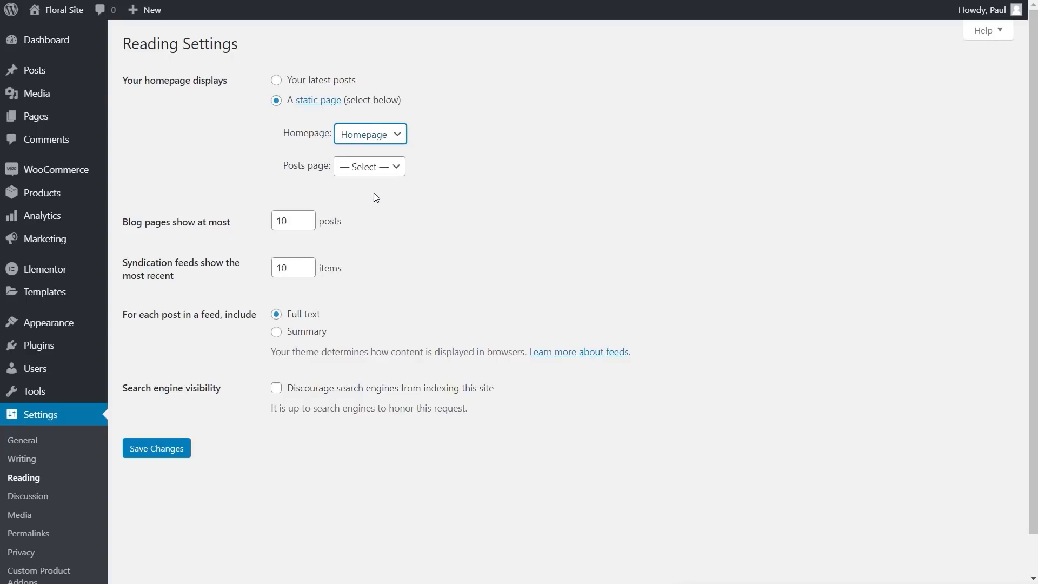
left_click(166, 455)
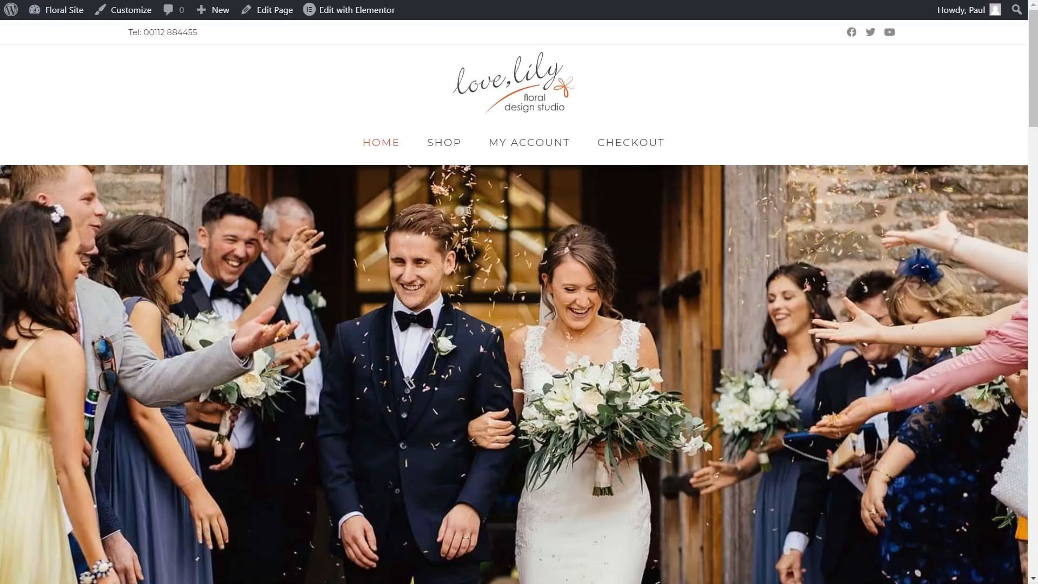
Step: Reload the love,lily home page and scroll through it to the footer and back up
key("F5")
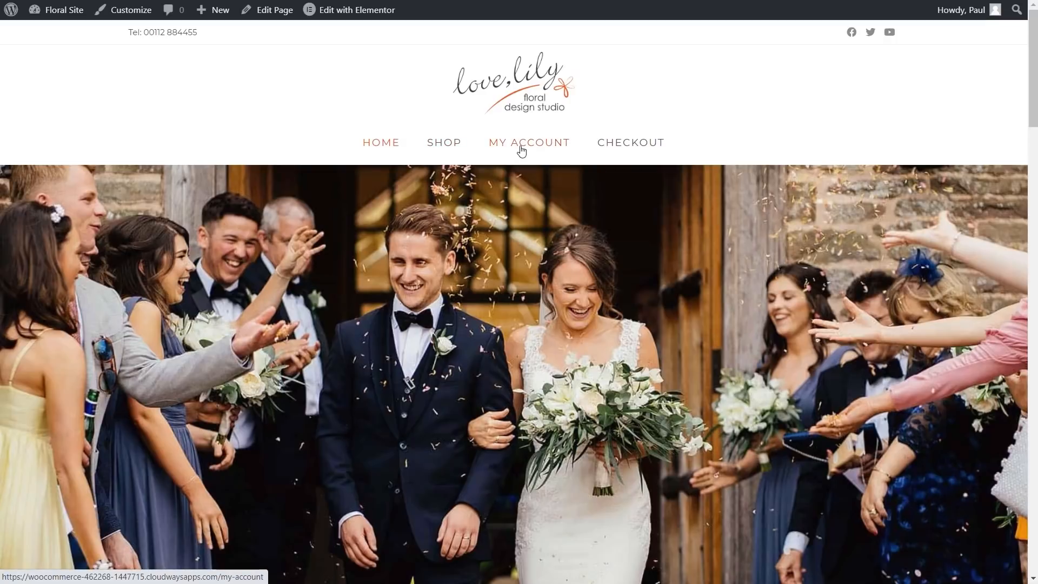
scroll(341, 387, "down", 8)
scroll(232, 374, "down", 1)
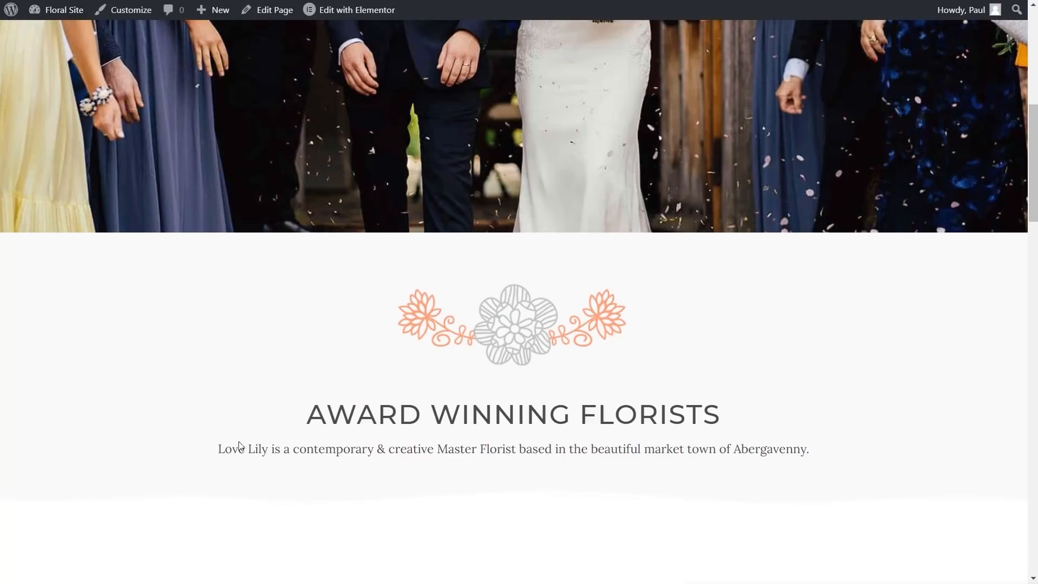
scroll(137, 429, "down", 8)
scroll(111, 428, "down", 9)
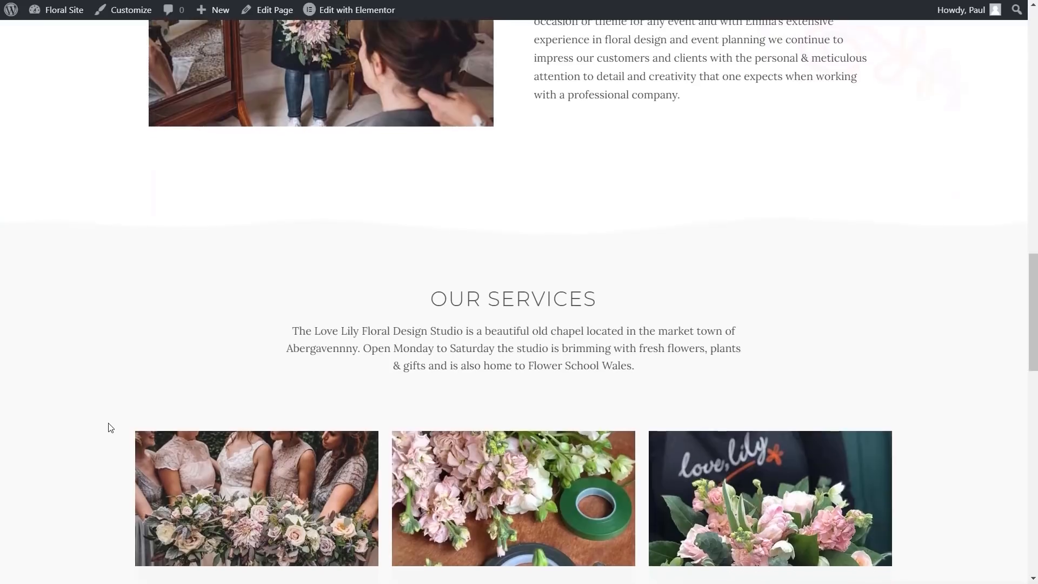
scroll(110, 427, "down", 3)
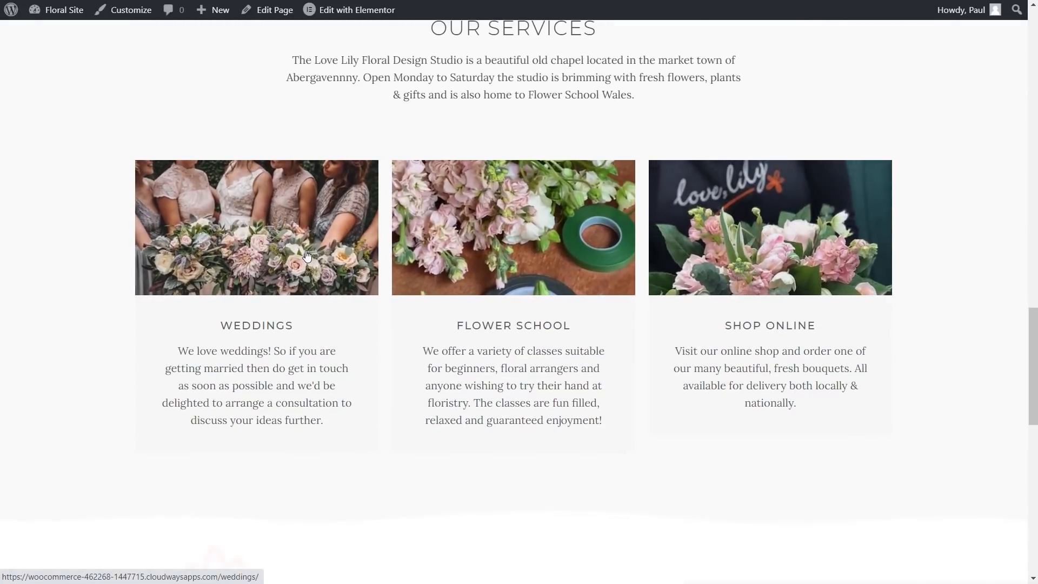
scroll(103, 405, "down", 1)
scroll(103, 406, "down", 8)
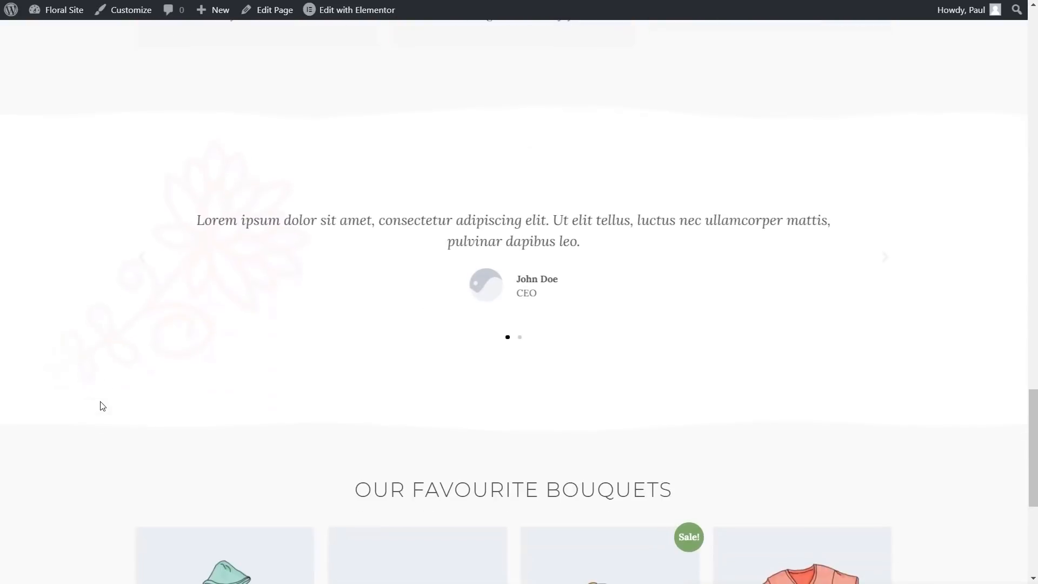
scroll(102, 406, "down", 6)
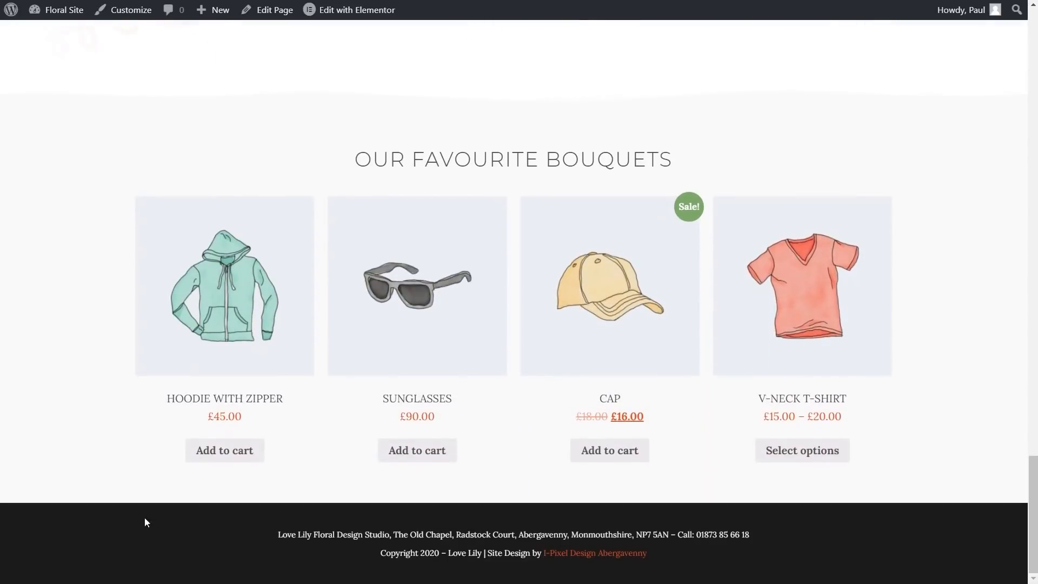
scroll(115, 544, "up", 15)
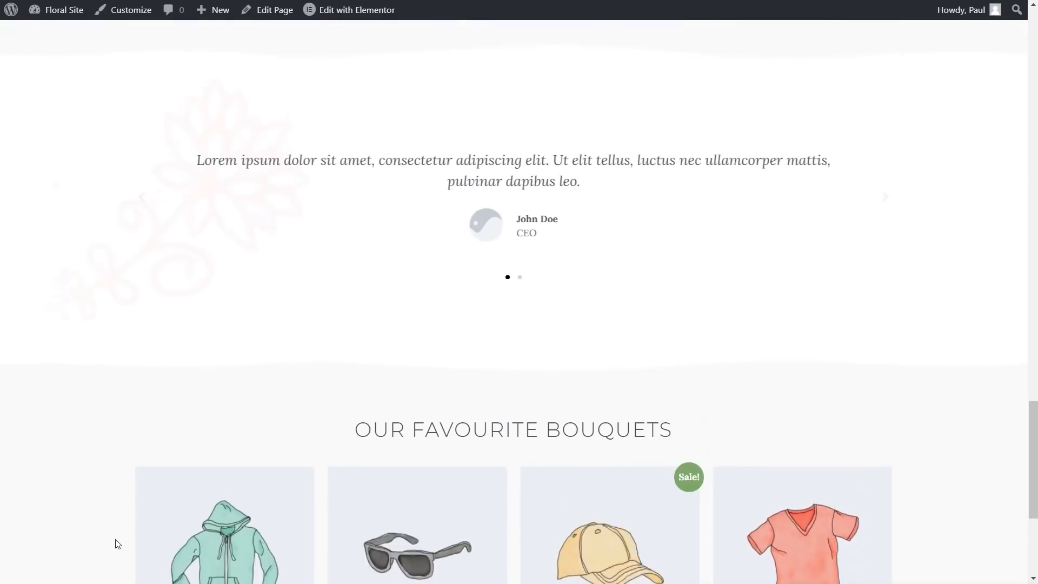
scroll(120, 538, "up", 10)
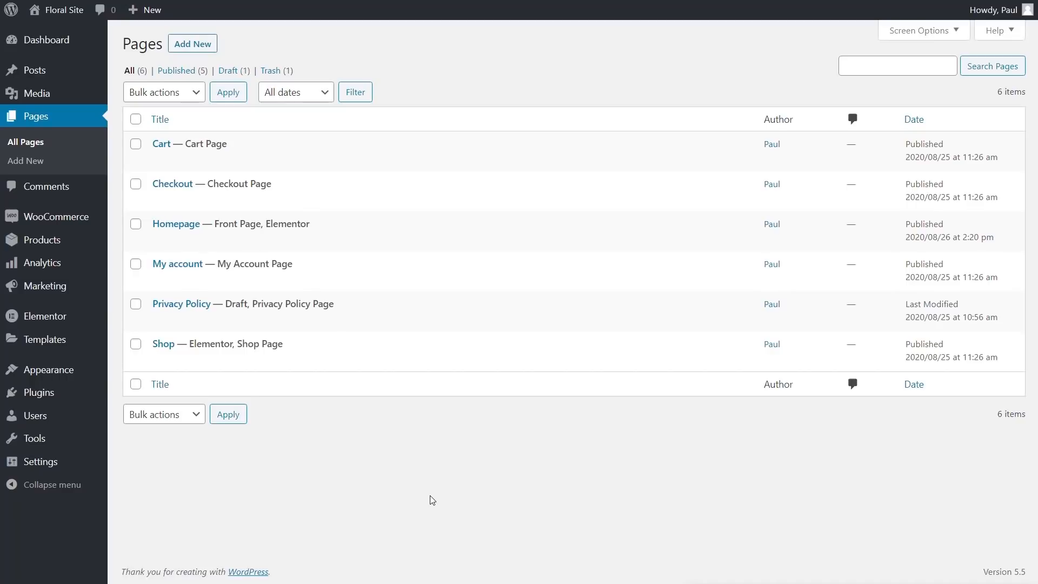
mouse_move(162, 354)
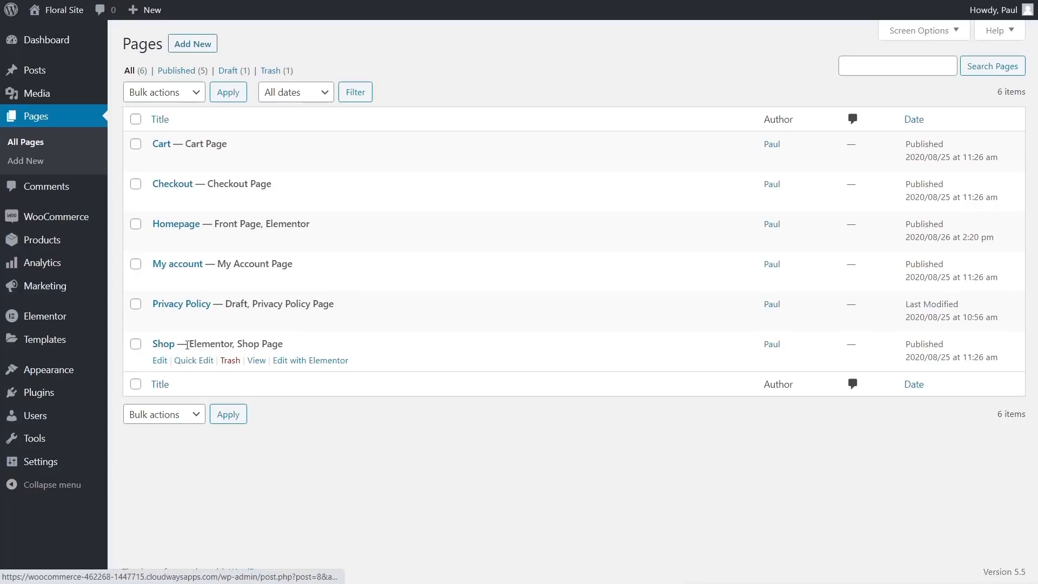
left_click(329, 363)
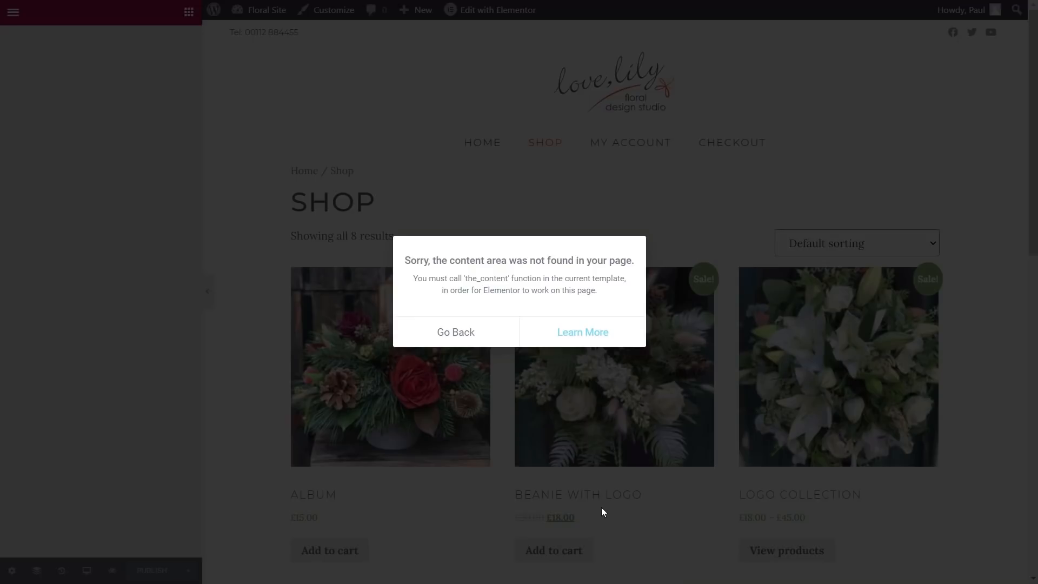
left_click(478, 333)
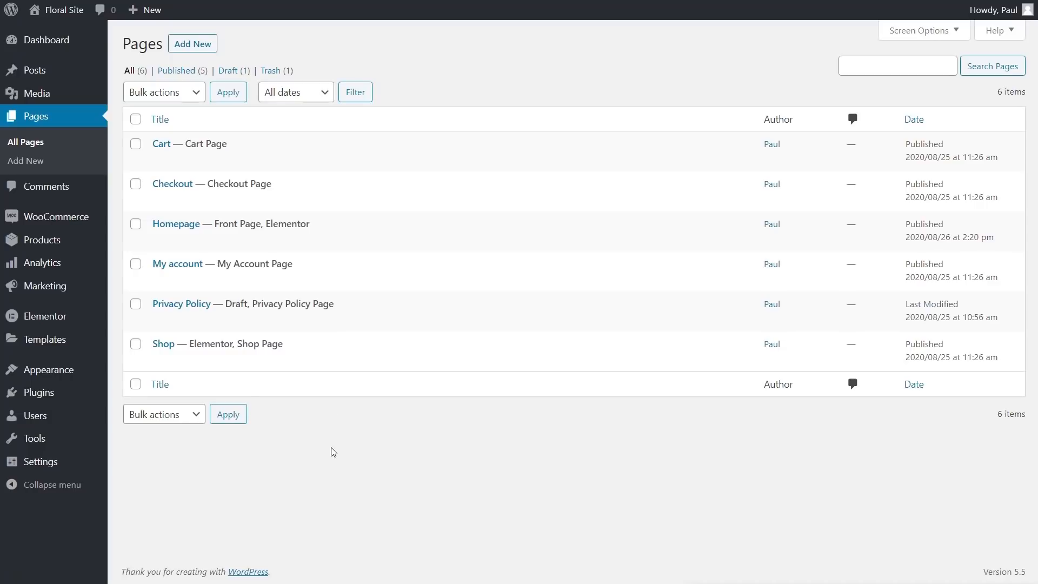
Step: Create a new Products Archive template in Theme Builder and insert the first library archive block
mouse_move(65, 340)
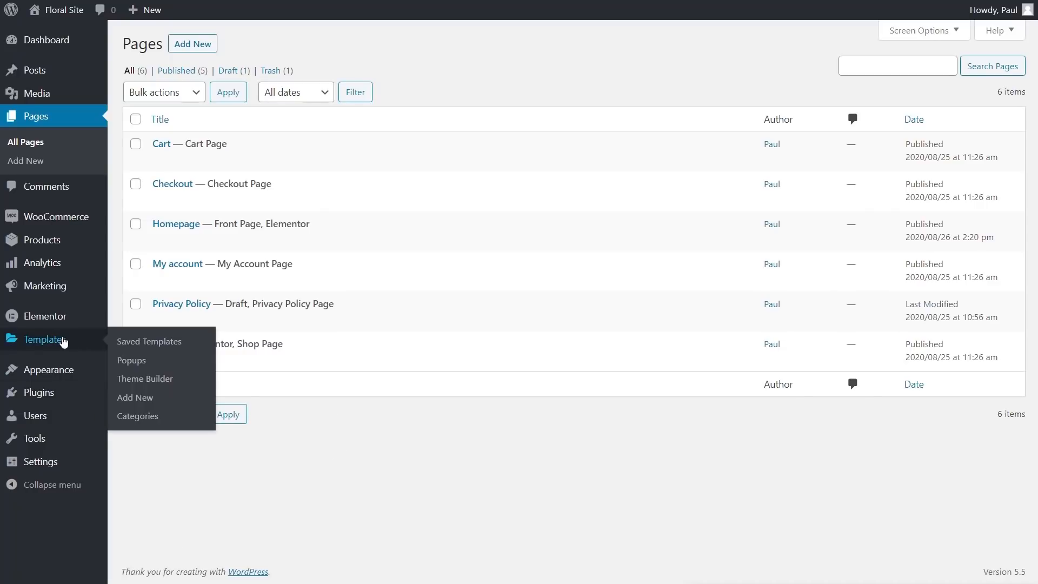
left_click(156, 380)
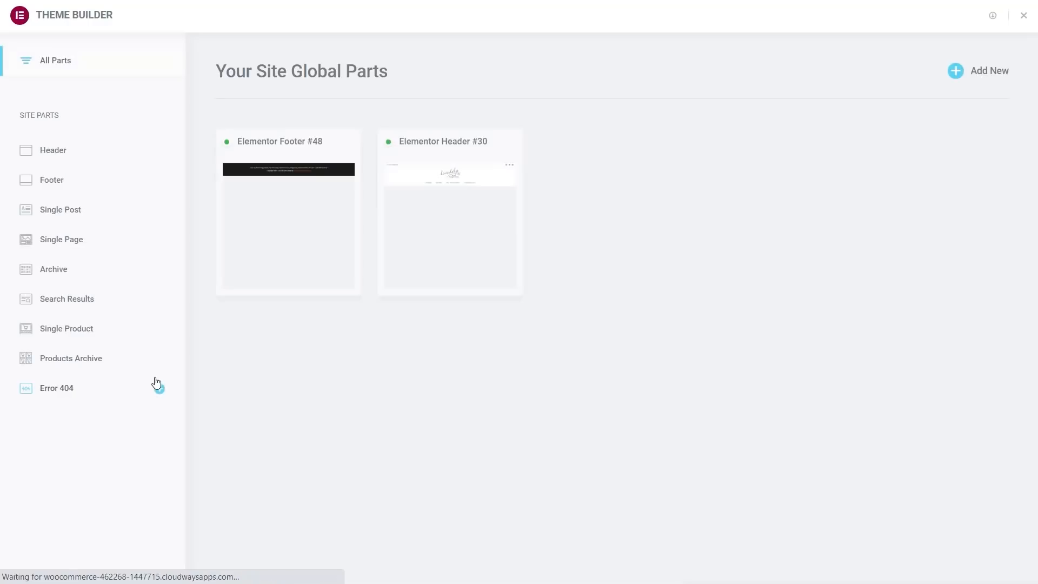
left_click(989, 81)
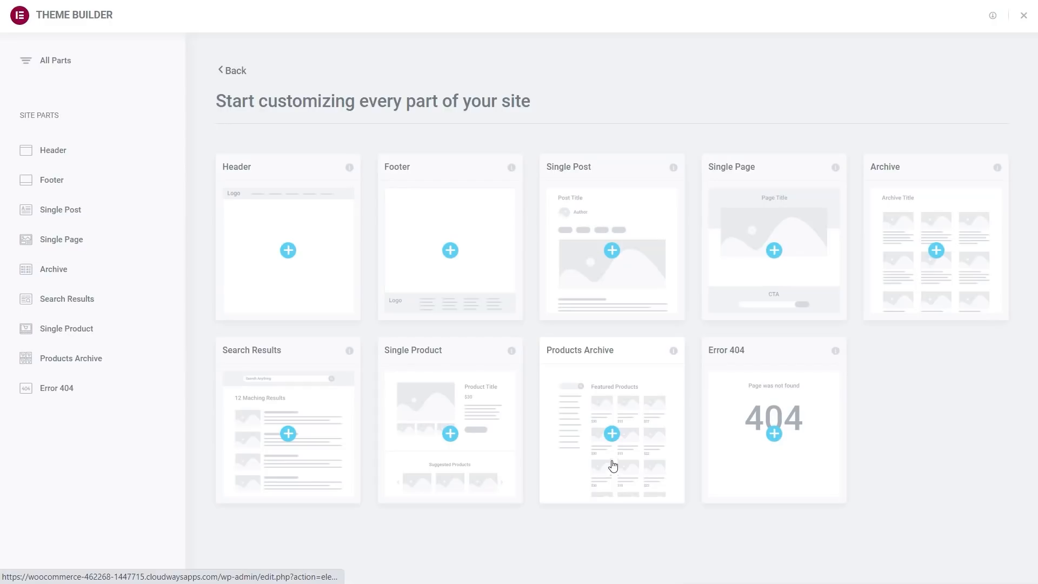
left_click(611, 432)
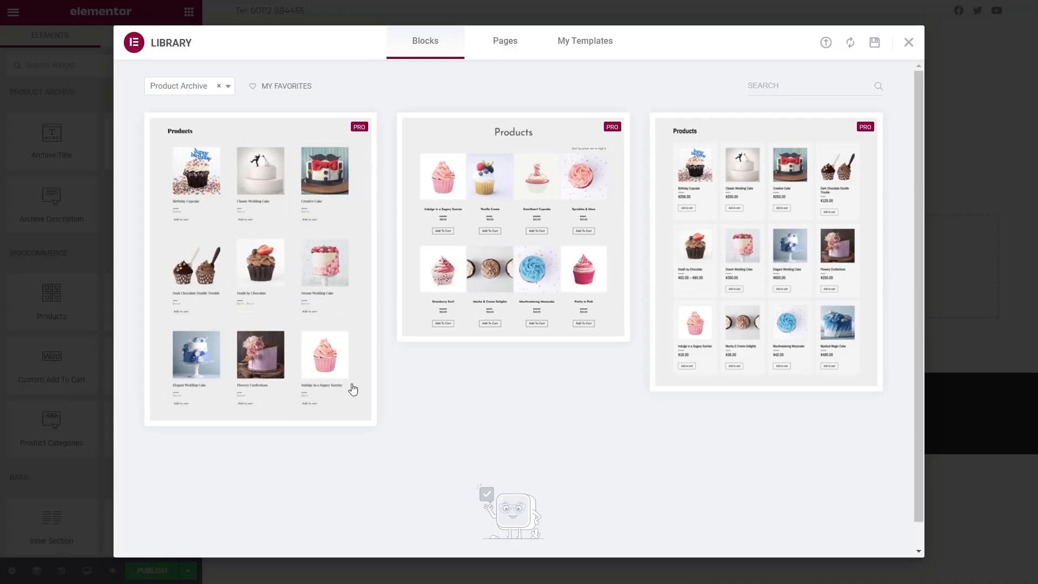
mouse_move(285, 340)
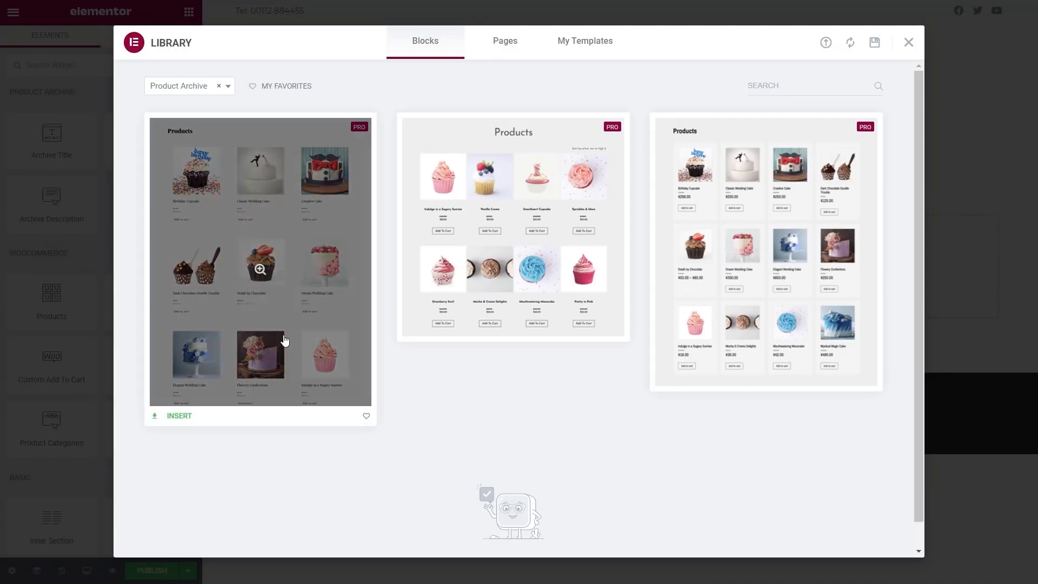
left_click(180, 415)
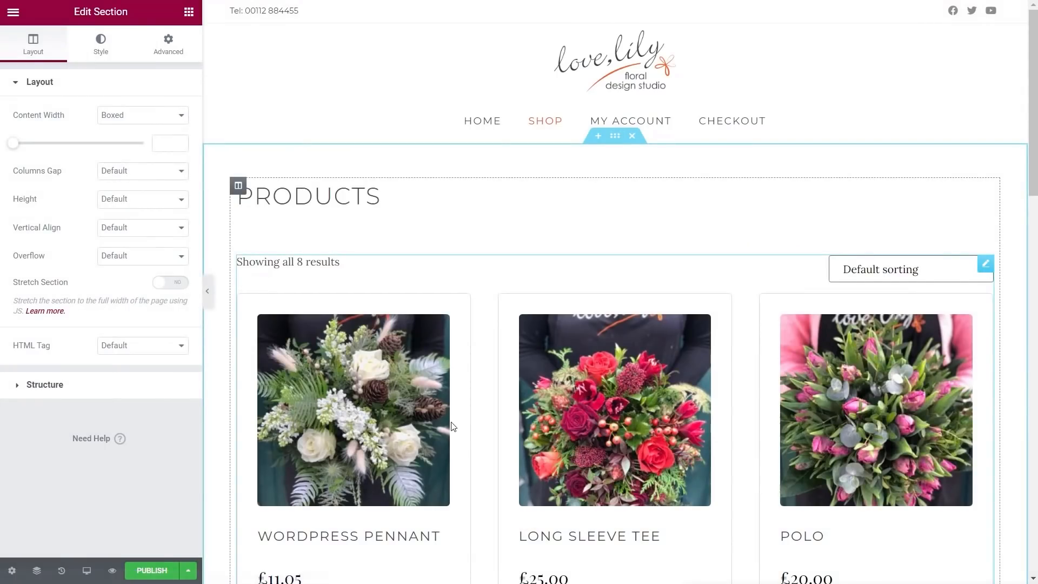
Step: Delete the PRODUCTS title heading from the top of the archive template
scroll(444, 493, "down", 15)
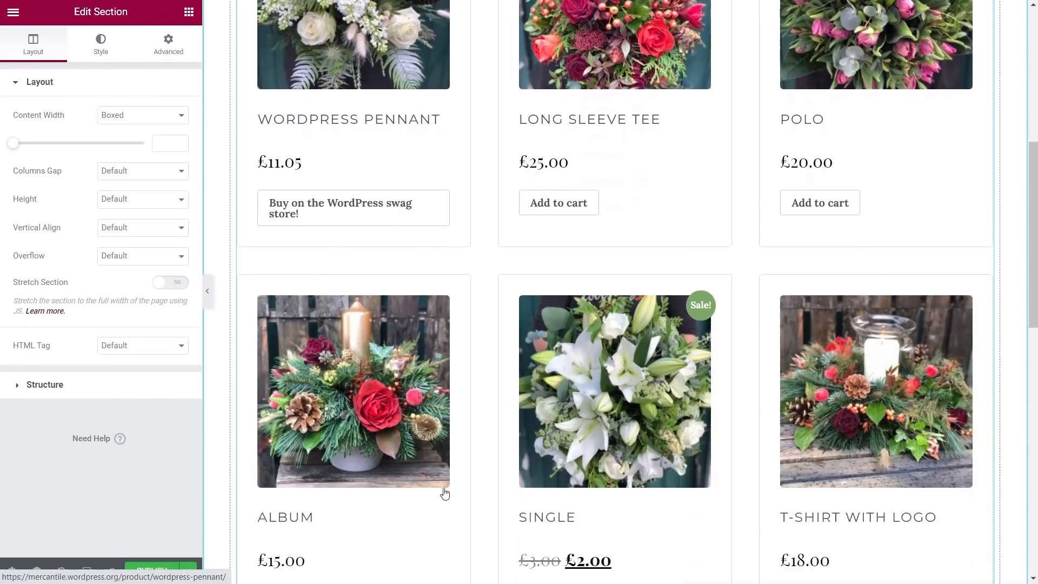
scroll(468, 493, "up", 15)
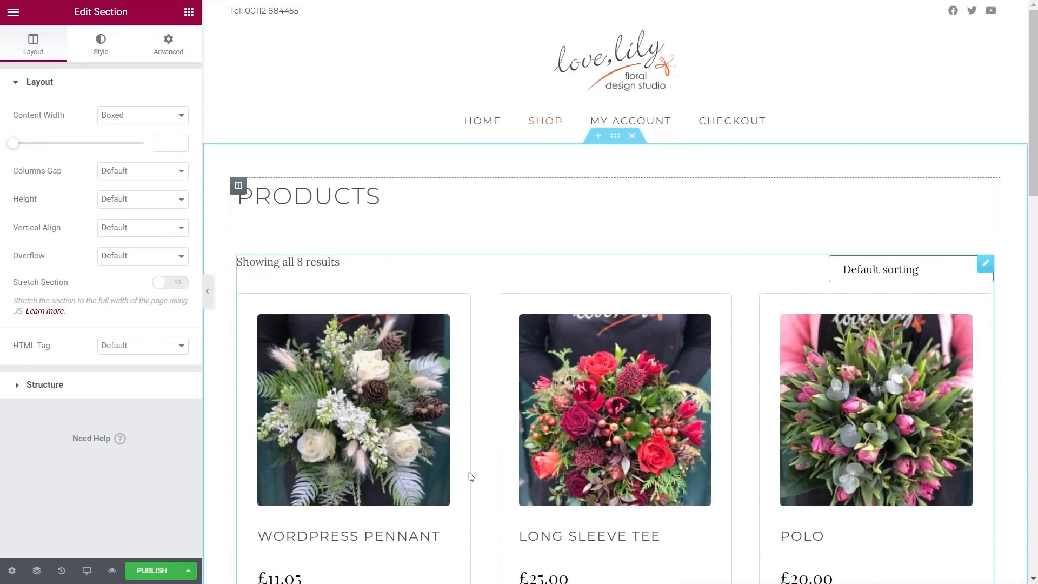
left_click(381, 212)
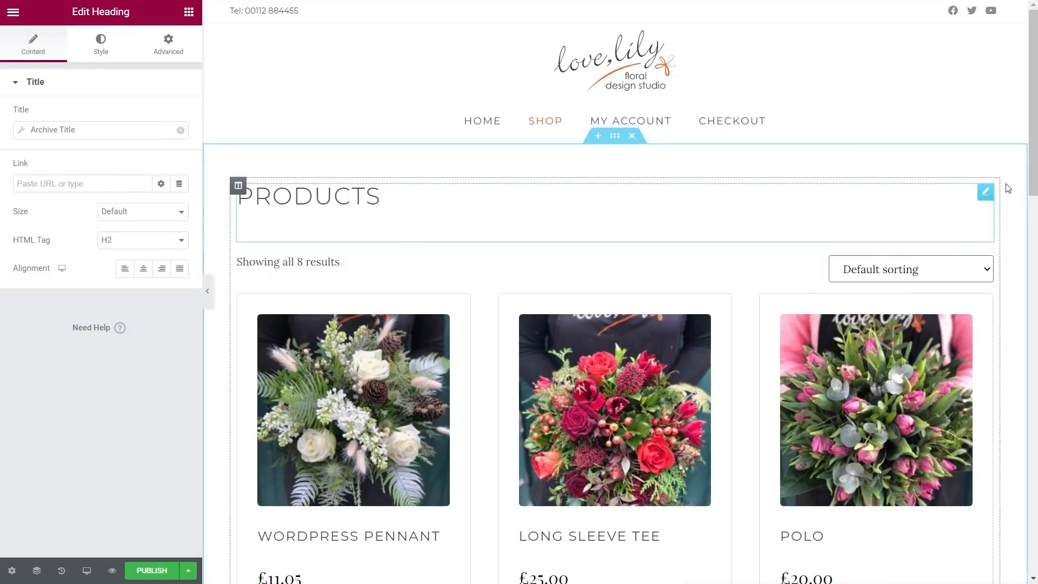
right_click(985, 196)
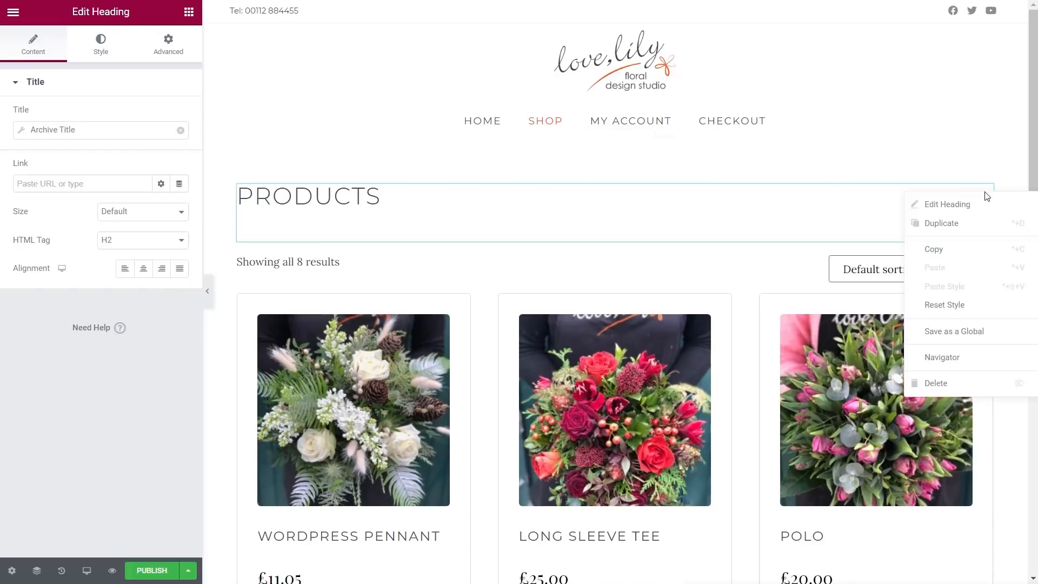
left_click(924, 379)
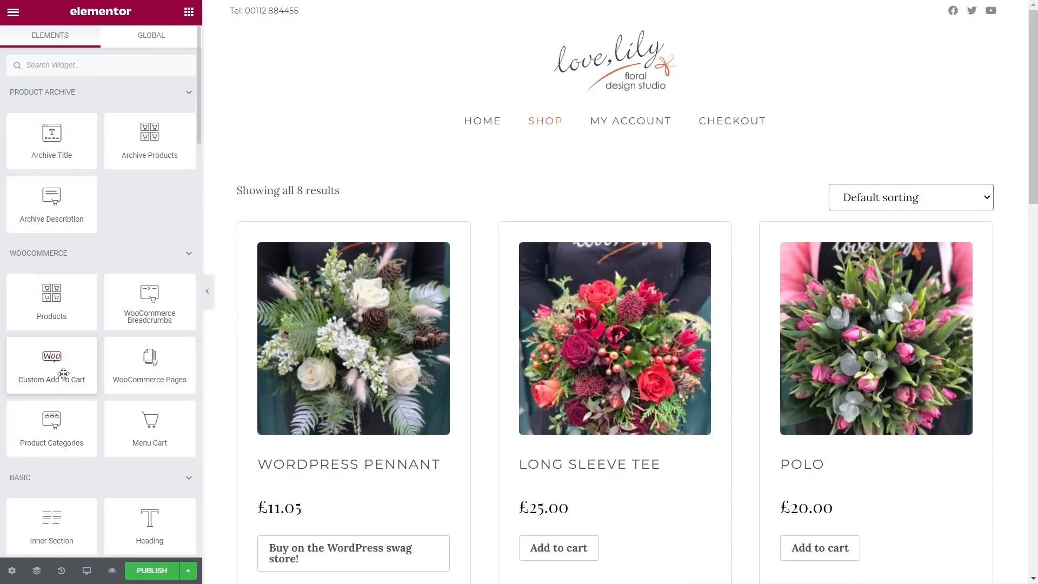
scroll(83, 378, "down", 2)
Step: Add a heading above the product grid and retitle it 'Flower Shop'
left_click_drag(147, 433, 290, 182)
triple_click(140, 133)
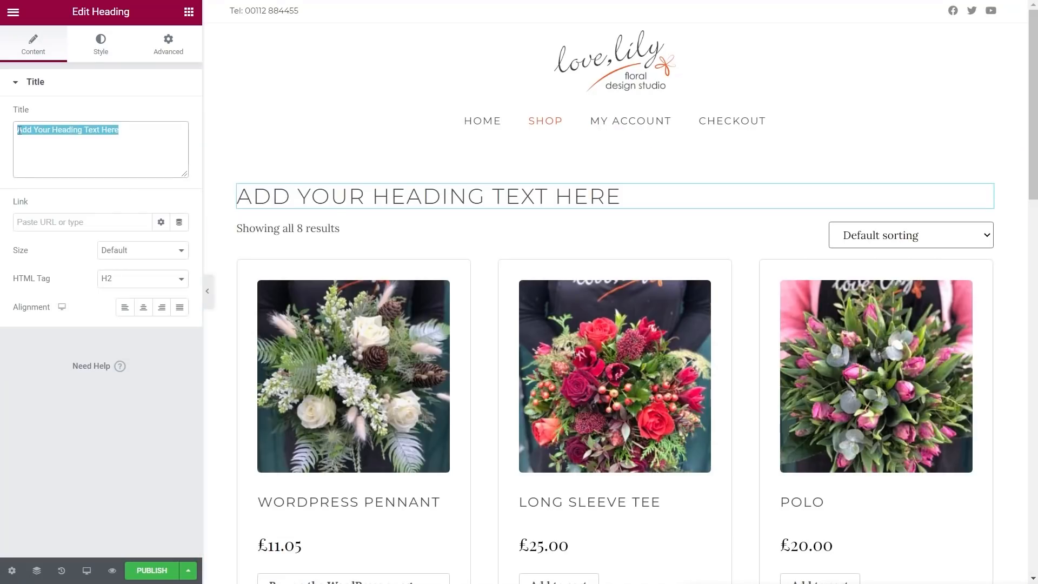
type("Flower Shop")
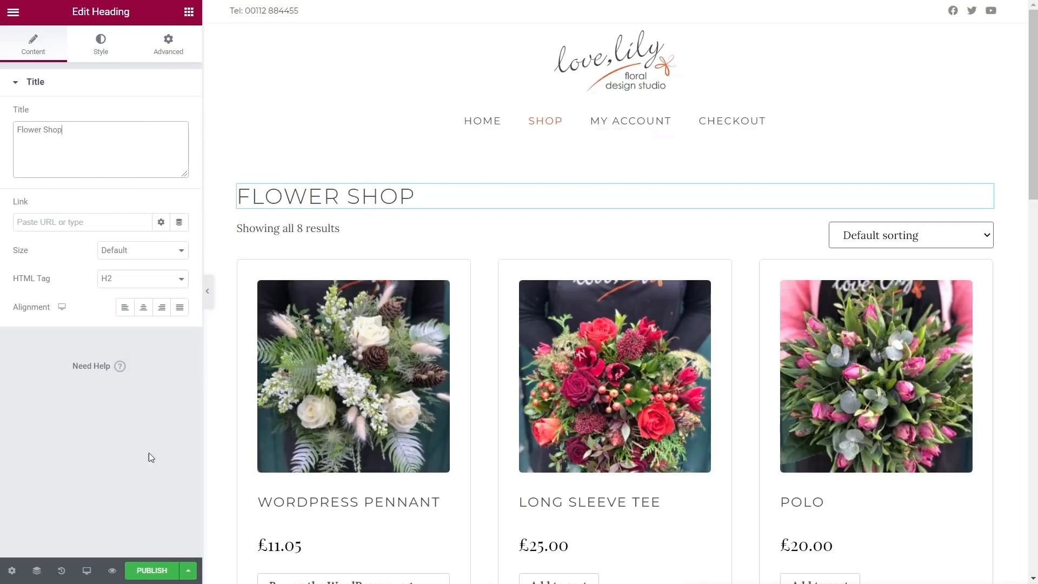
Step: Give the Flower Shop heading 20 px bottom padding and check the shop preview
left_click(177, 42)
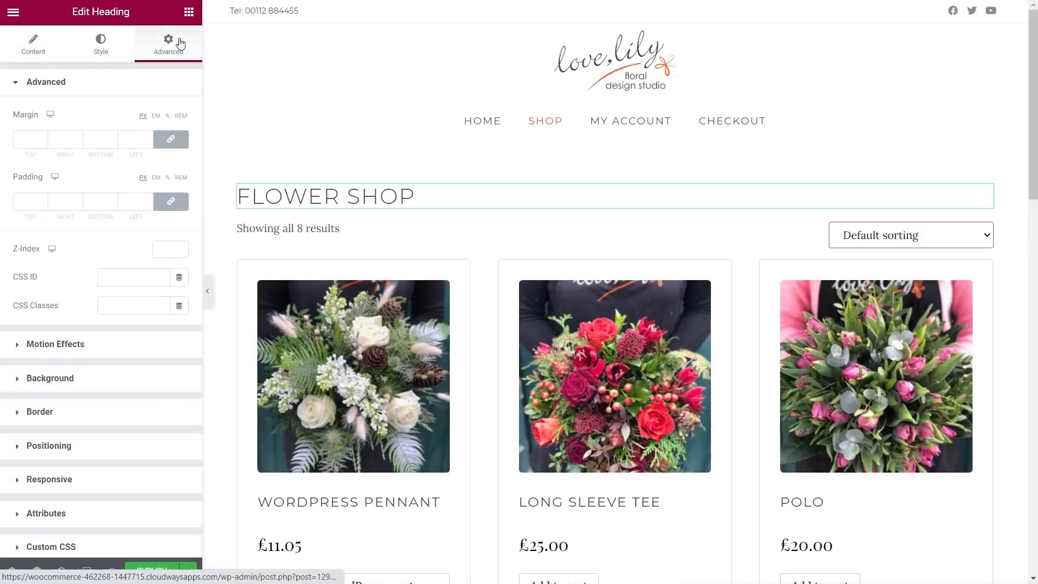
left_click(173, 204)
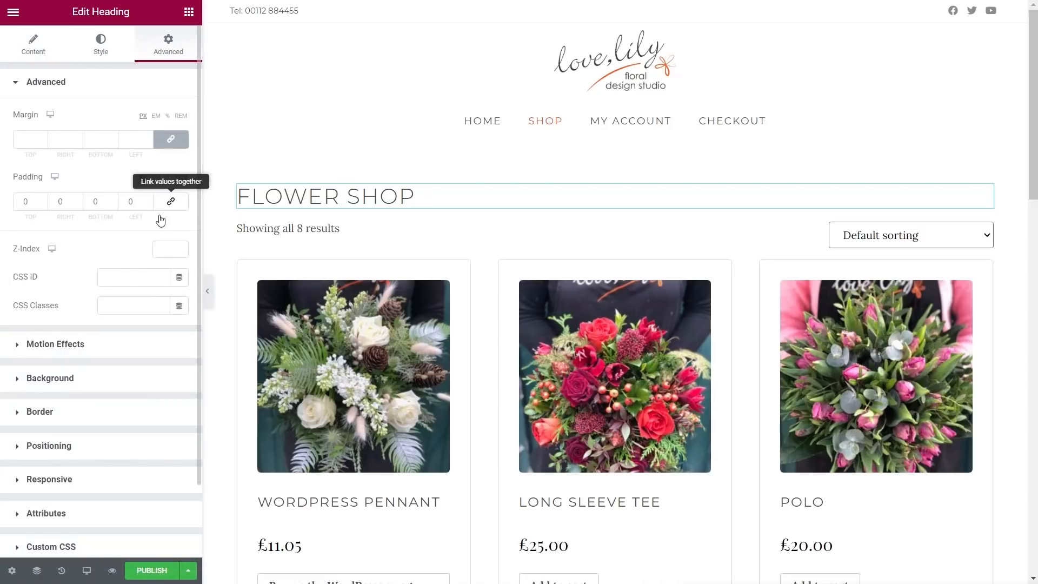
left_click(92, 203)
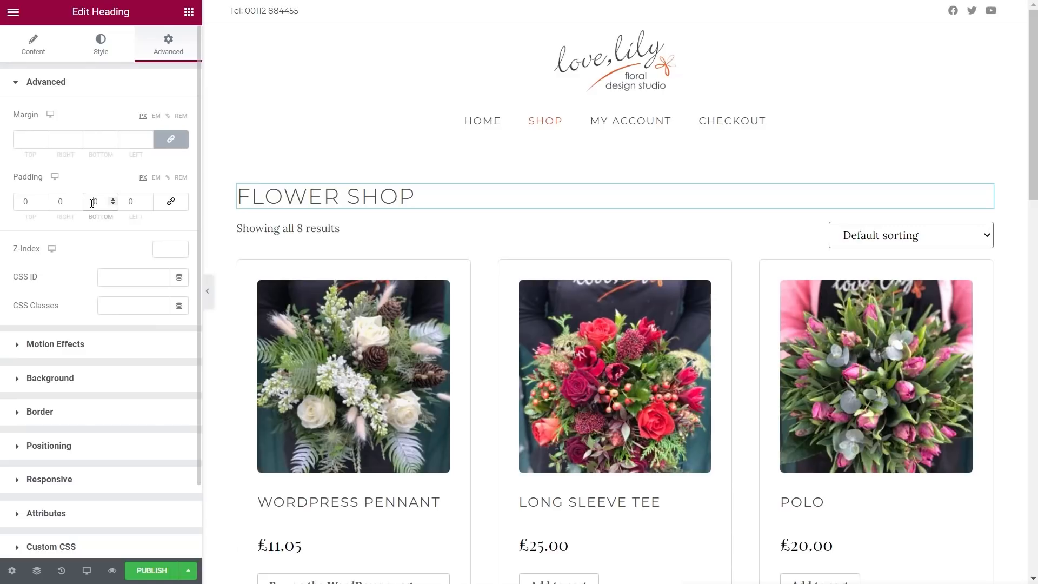
type("2")
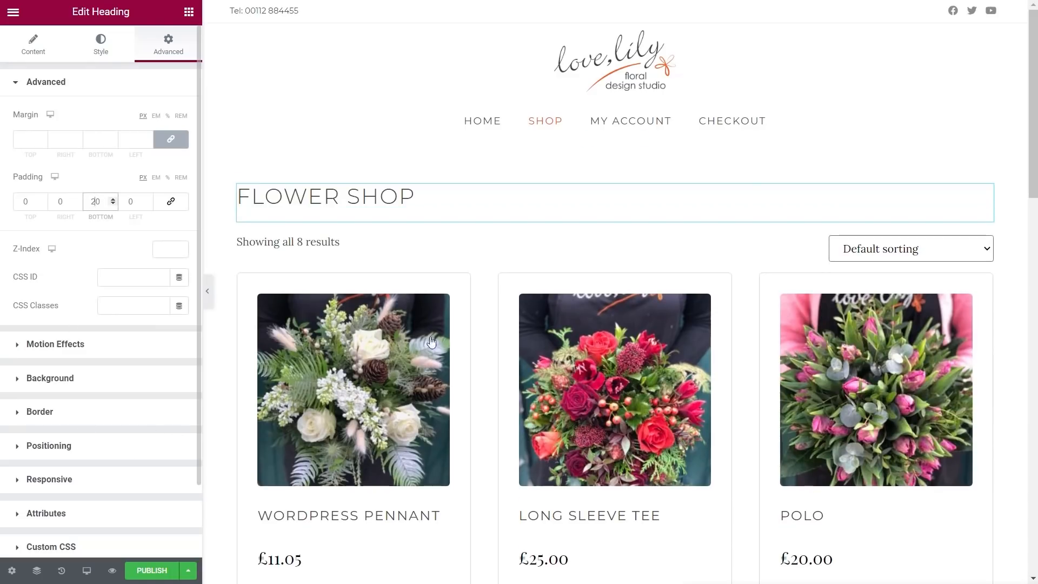
scroll(465, 394, "down", 9)
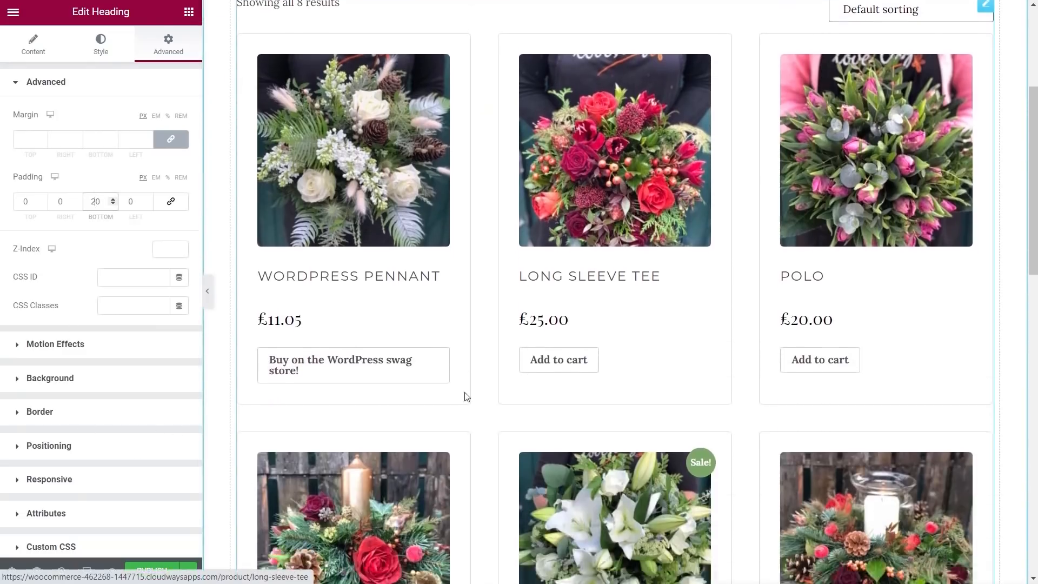
scroll(589, 391, "down", 10)
scroll(679, 382, "up", 15)
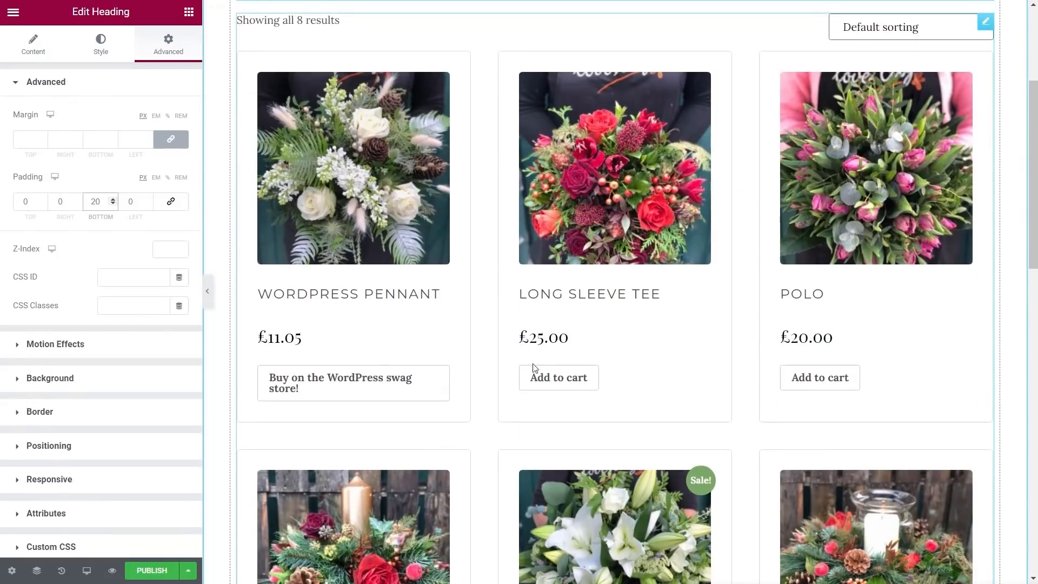
left_click(32, 45)
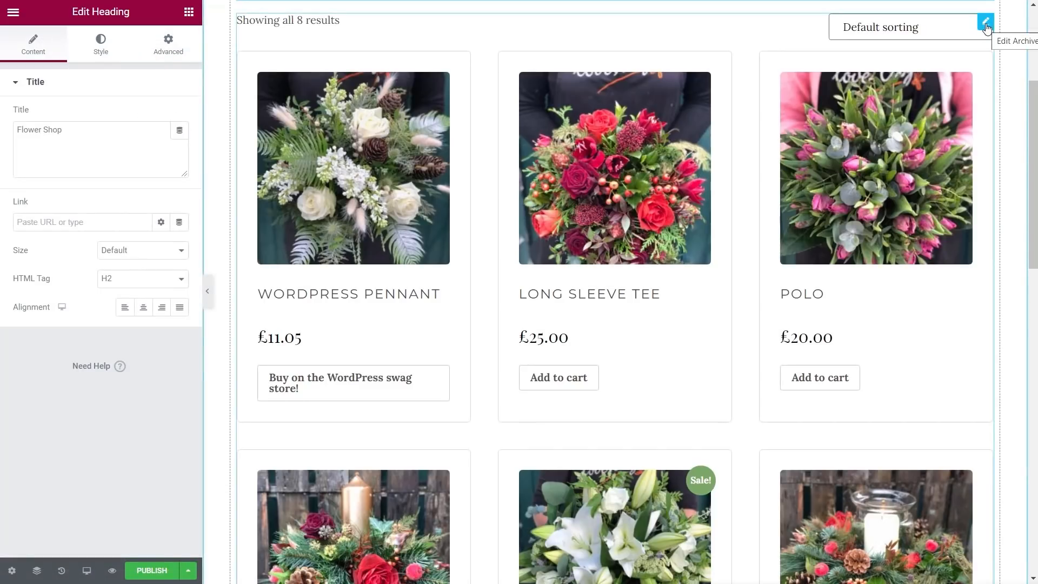
Step: Drag the Archive Products Columns Gap in the Style tab down from 40 to 20
left_click(984, 23)
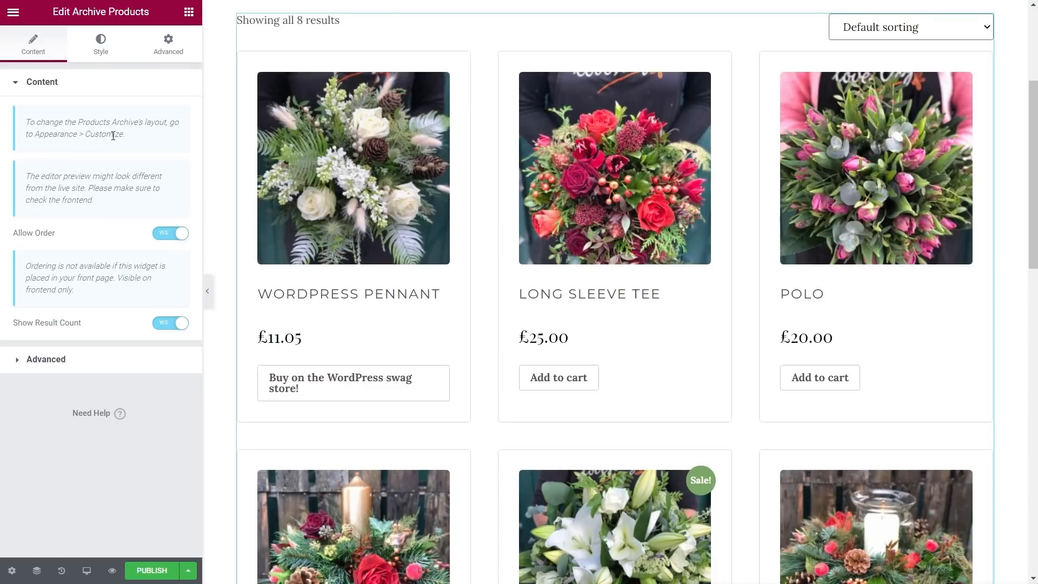
left_click(98, 49)
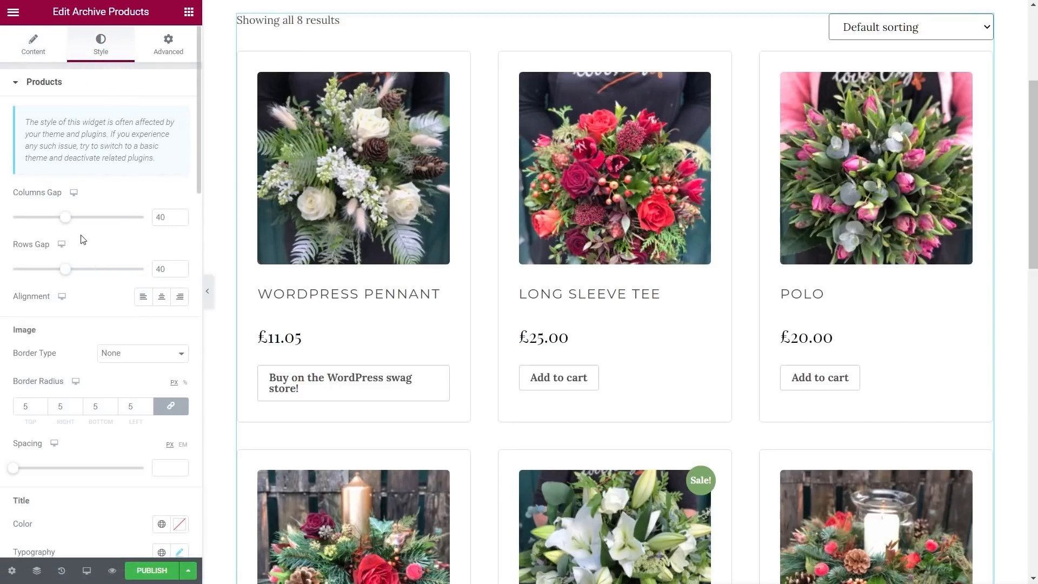
left_click_drag(65, 217, 41, 225)
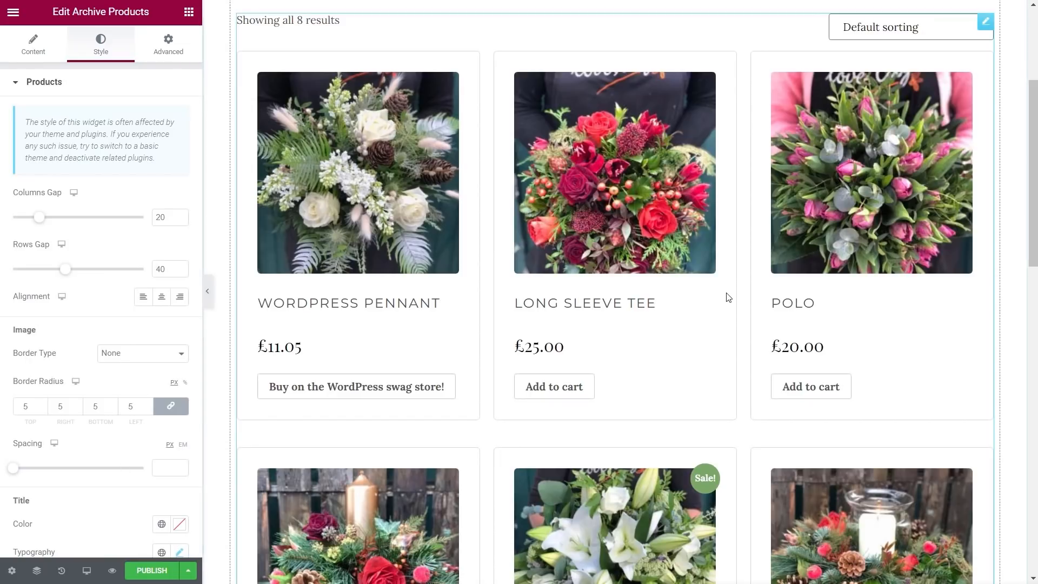
scroll(725, 304, "down", 10)
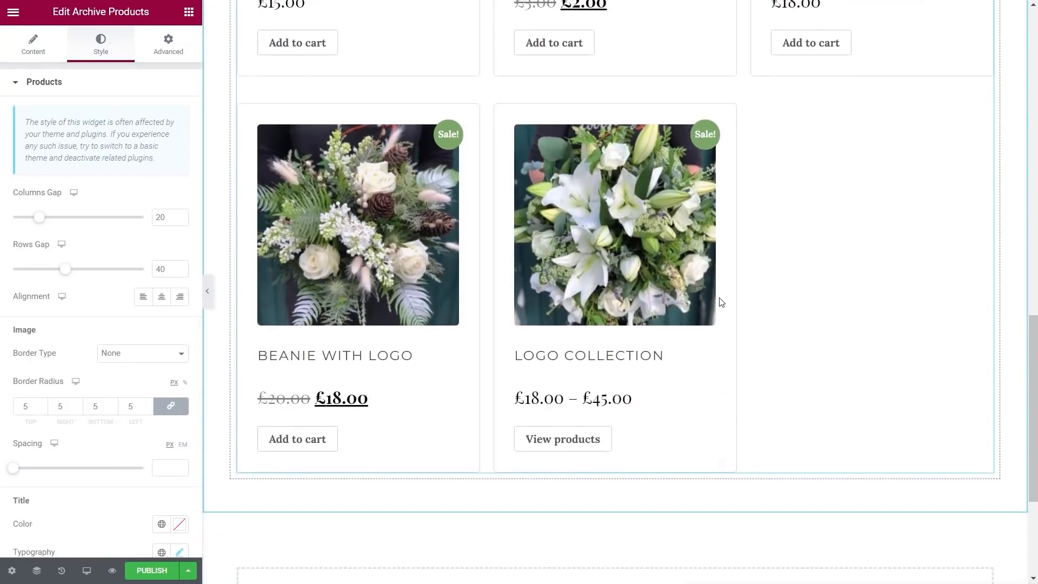
Step: Publish the products archive template with an Include condition for the Shop Page
left_click(145, 570)
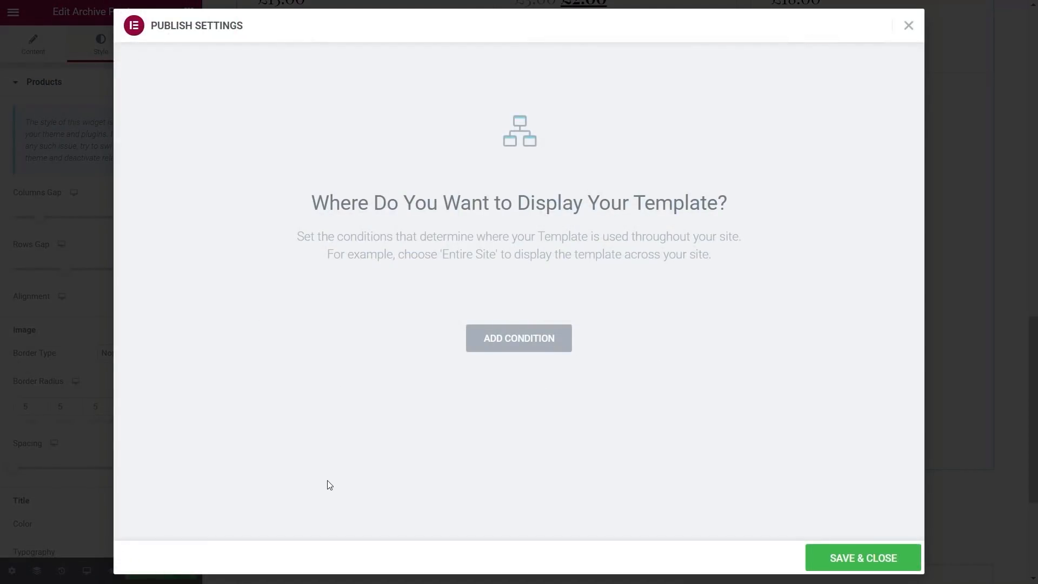
left_click(520, 348)
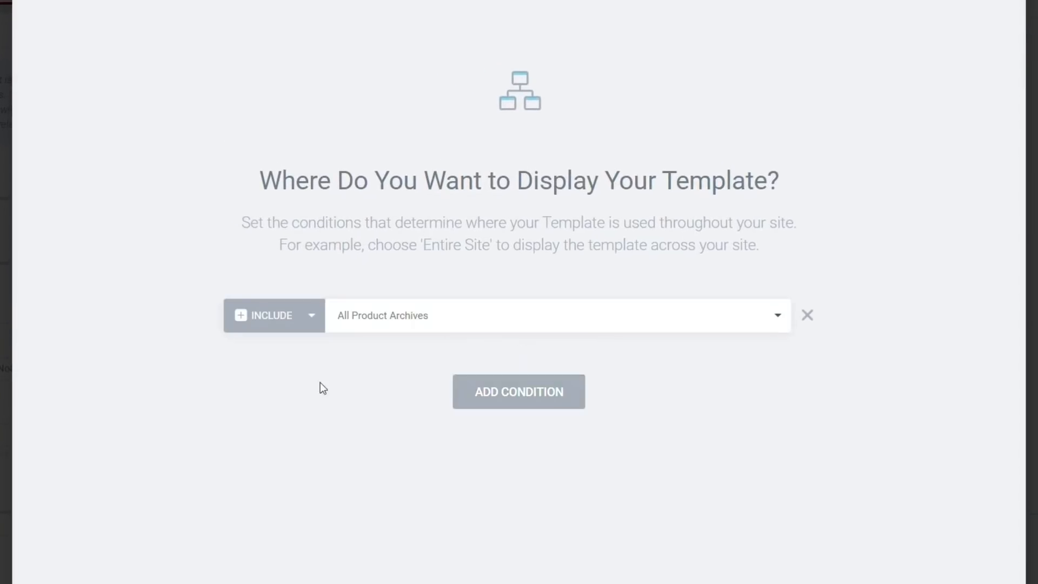
left_click(402, 327)
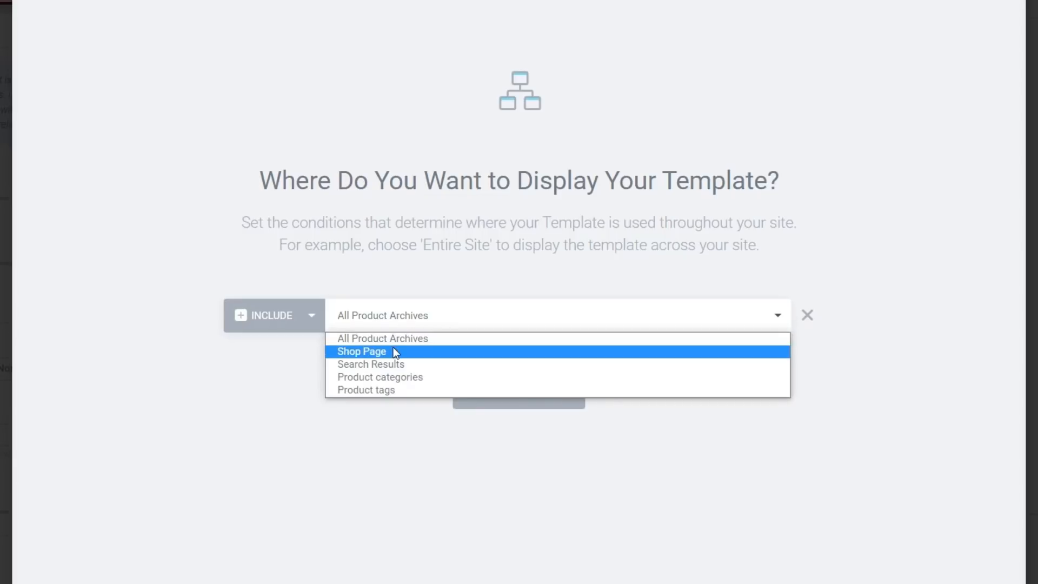
left_click(394, 352)
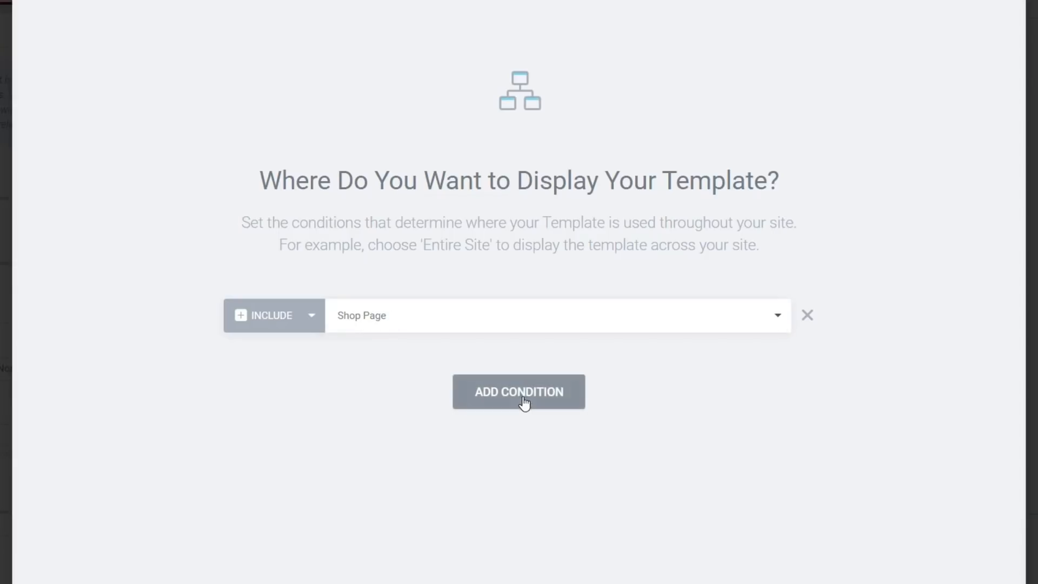
Step: Add a second condition for all Product categories and save the conditions
left_click(552, 393)
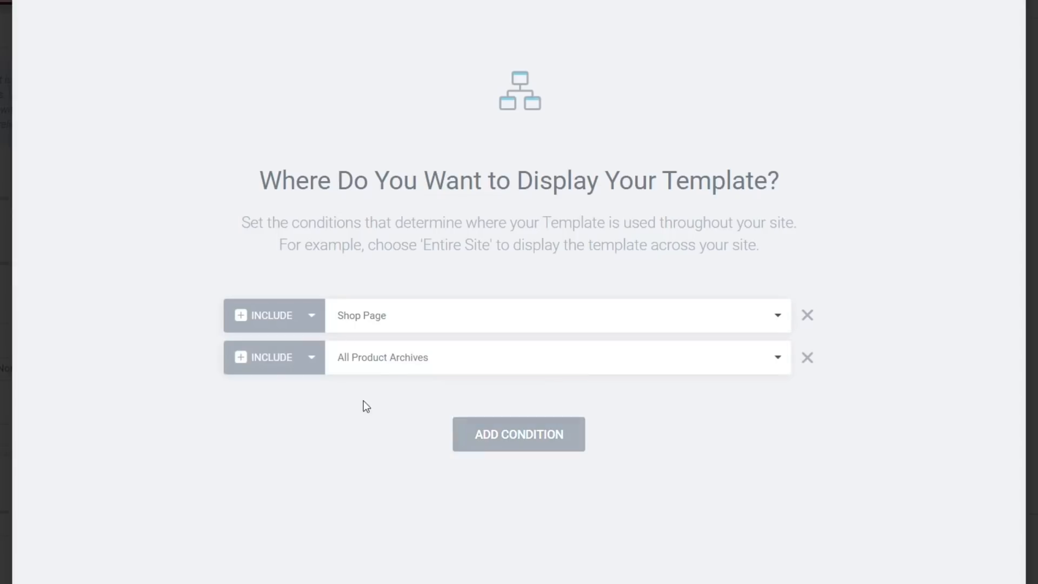
left_click(411, 365)
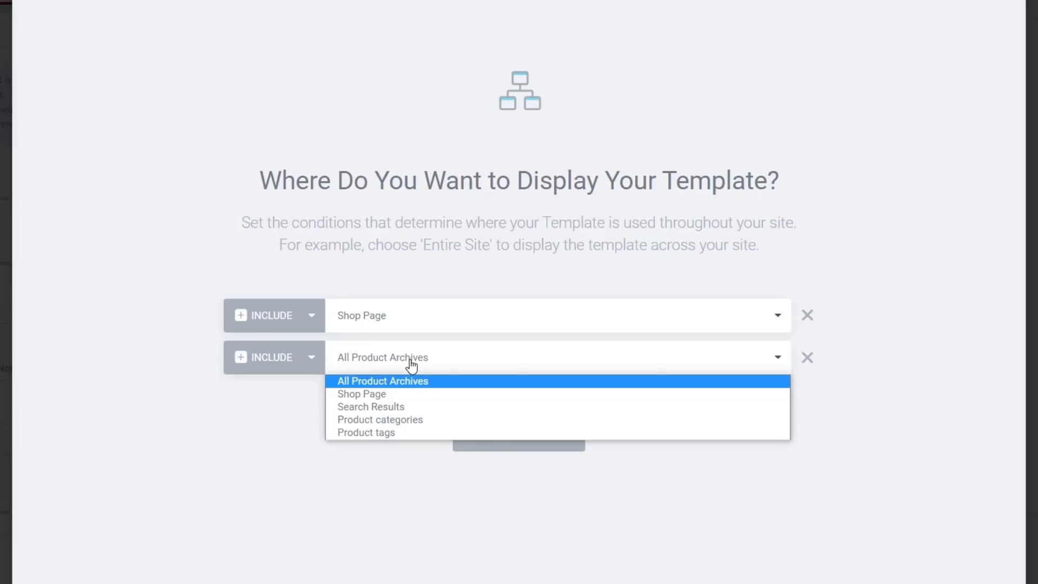
left_click(398, 420)
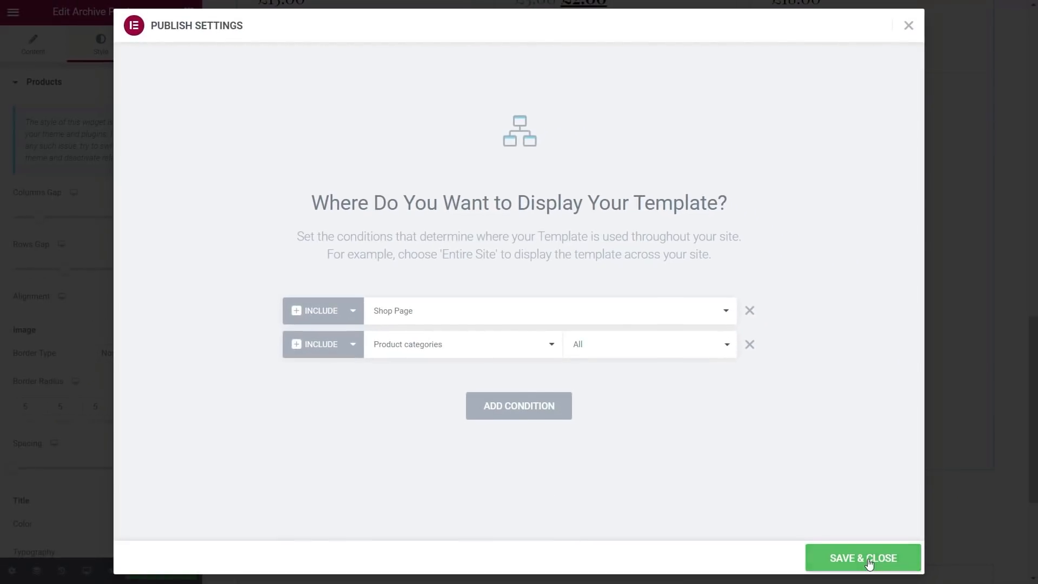
left_click(867, 560)
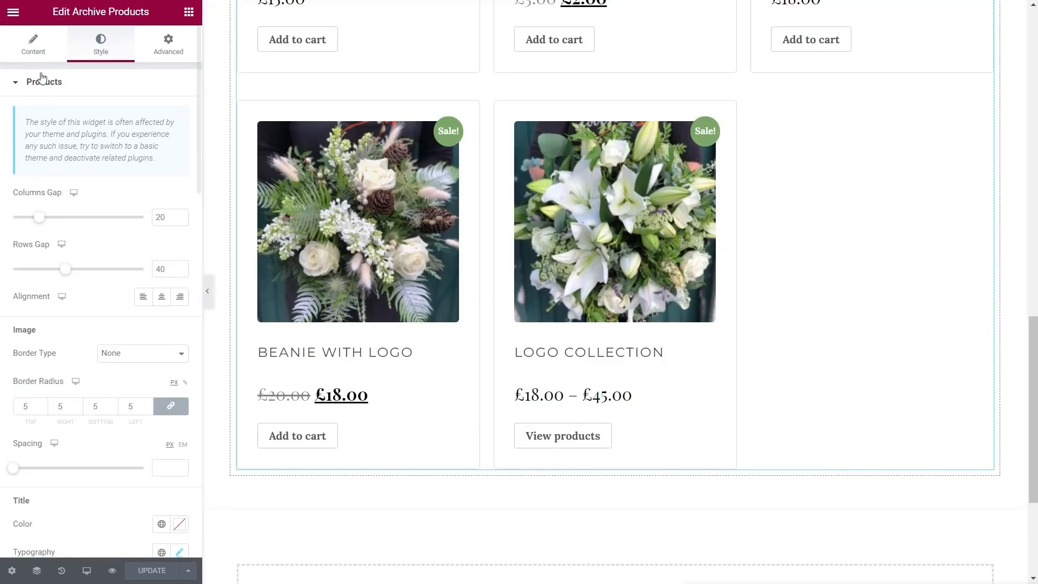
Step: Exit Elementor to the WordPress dashboard and open Appearance > Customize for Floral Site
left_click(13, 13)
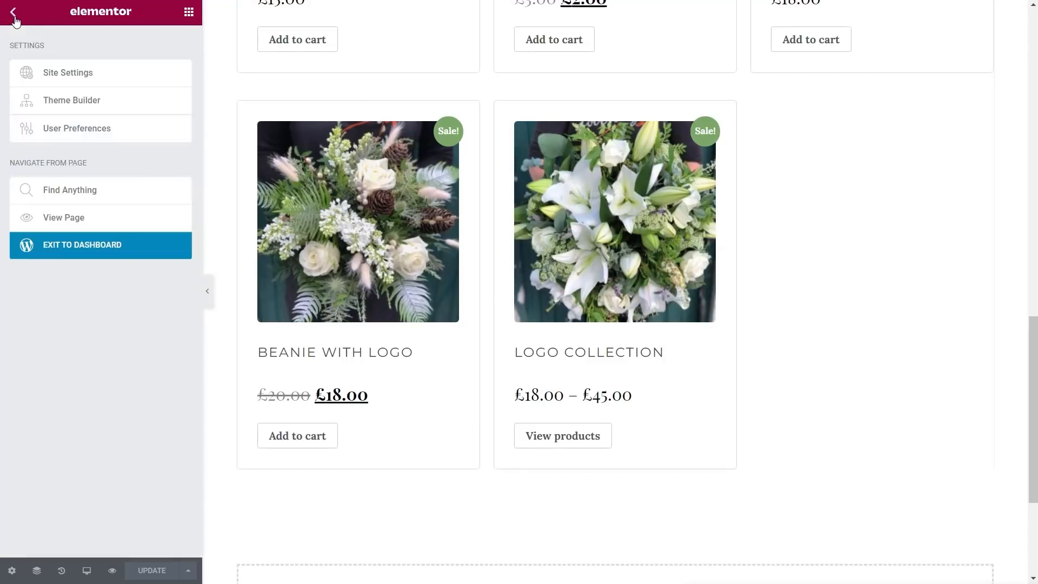
left_click(69, 248)
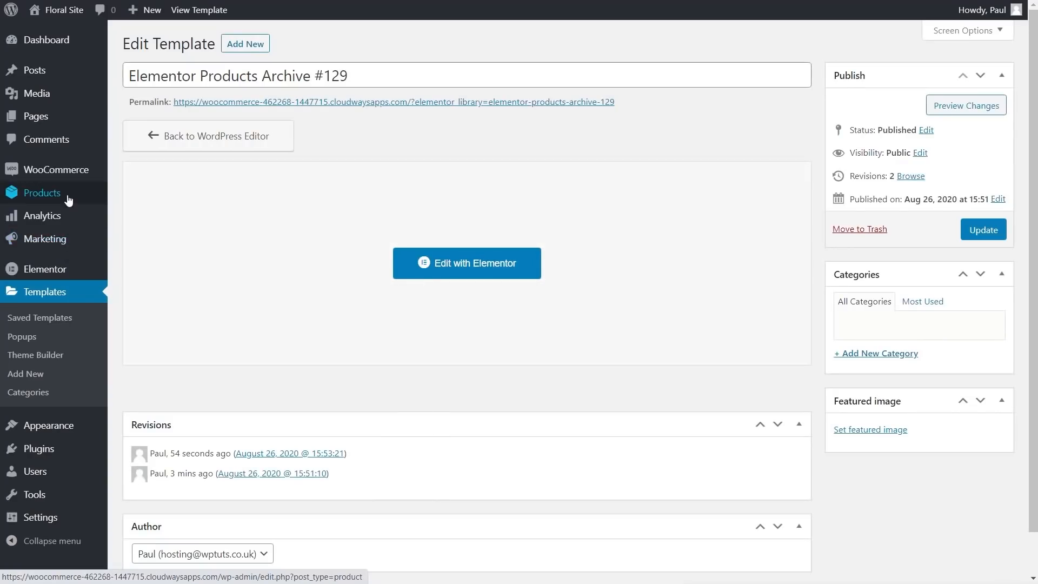
mouse_move(65, 430)
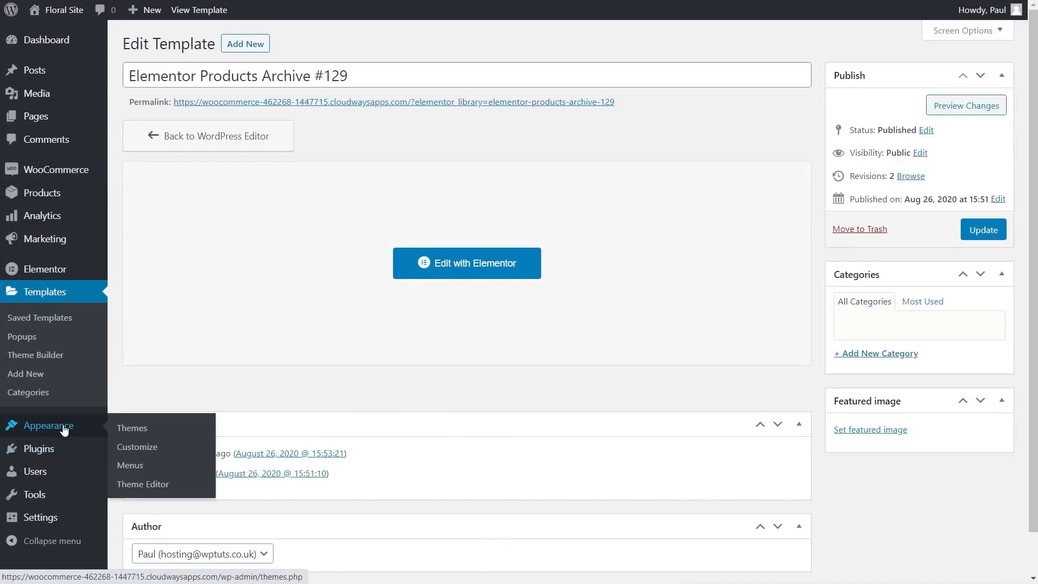
left_click(146, 447)
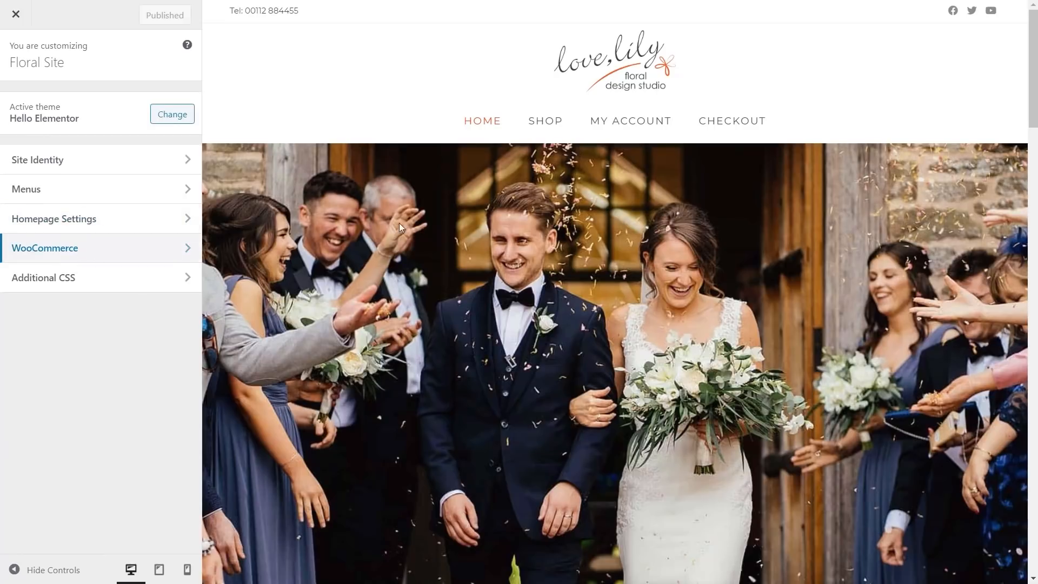
Step: Preview the shop page and keep the WooCommerce Product Catalog shop display showing products
left_click(551, 125)
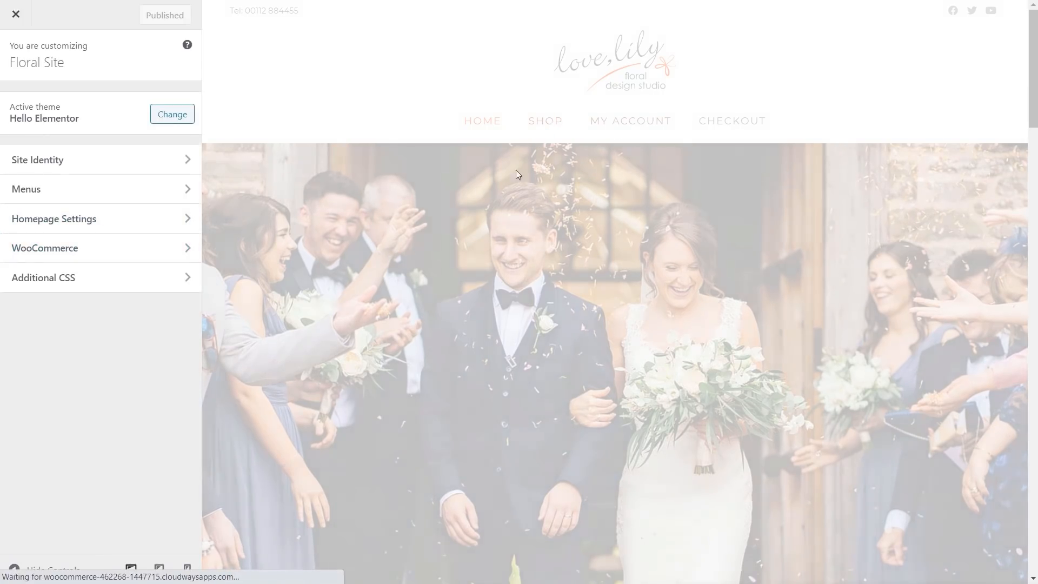
scroll(435, 334, "down", 3)
scroll(435, 333, "down", 1)
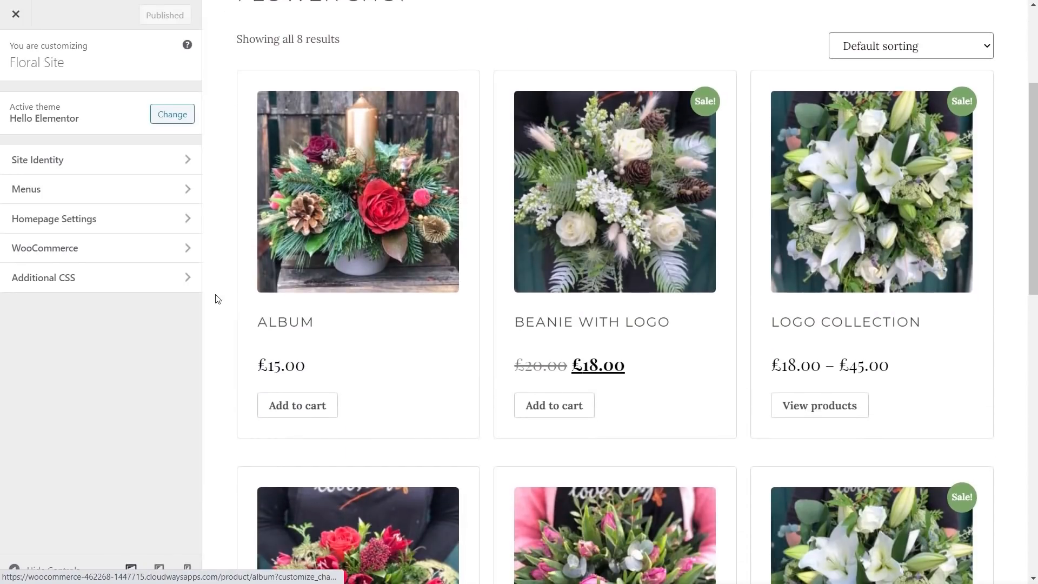
left_click(98, 261)
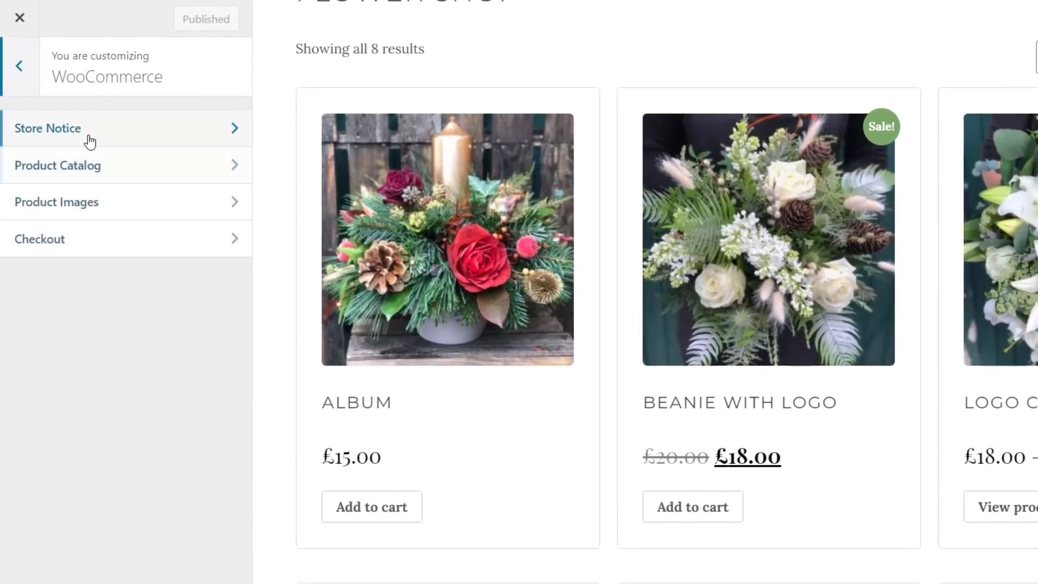
left_click(144, 165)
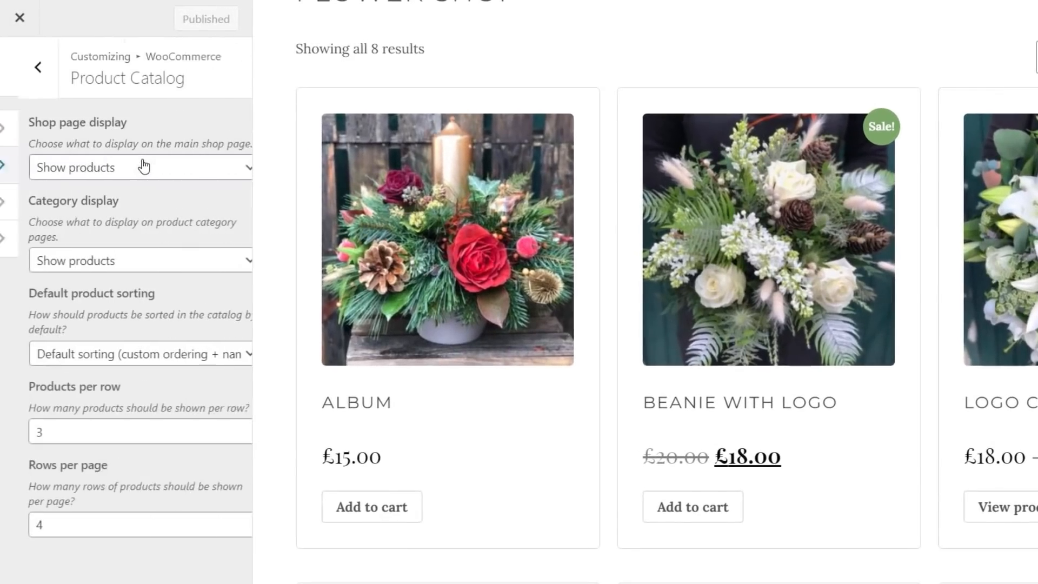
left_click(56, 169)
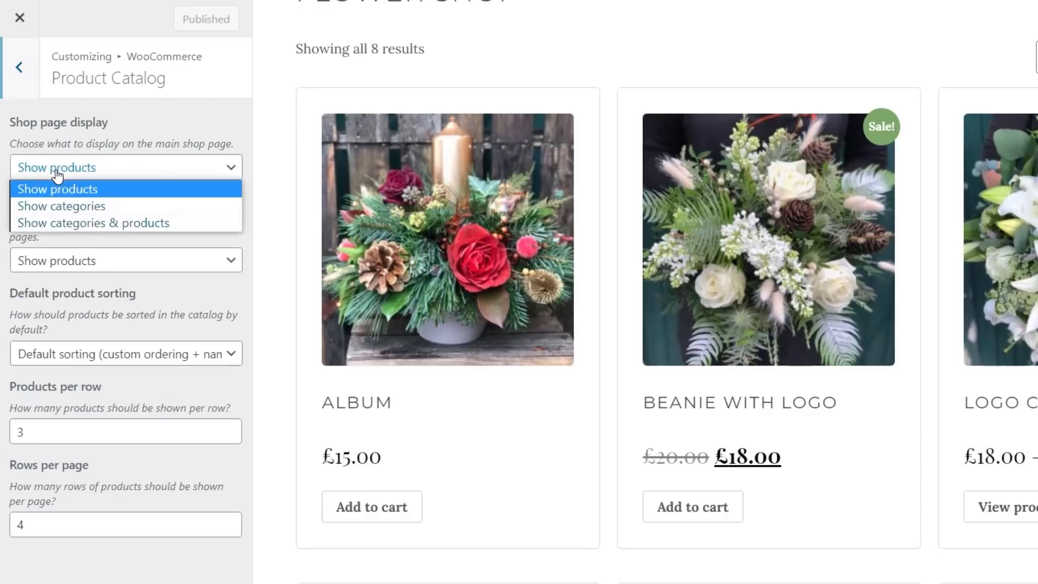
left_click(173, 174)
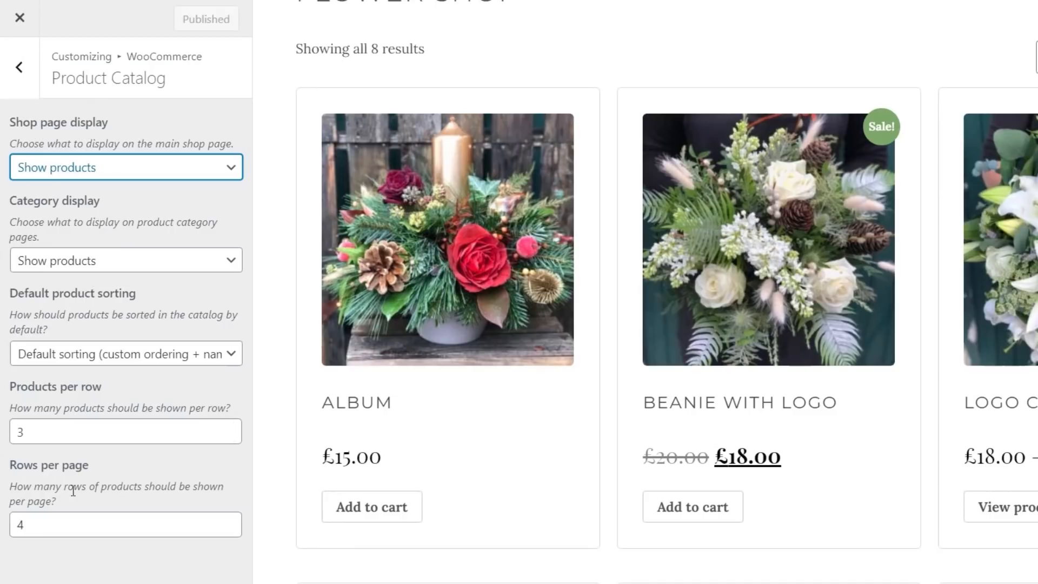
Step: Review the WooCommerce Product Images settings, then close the Customizer to the Edit Template page
left_click(32, 76)
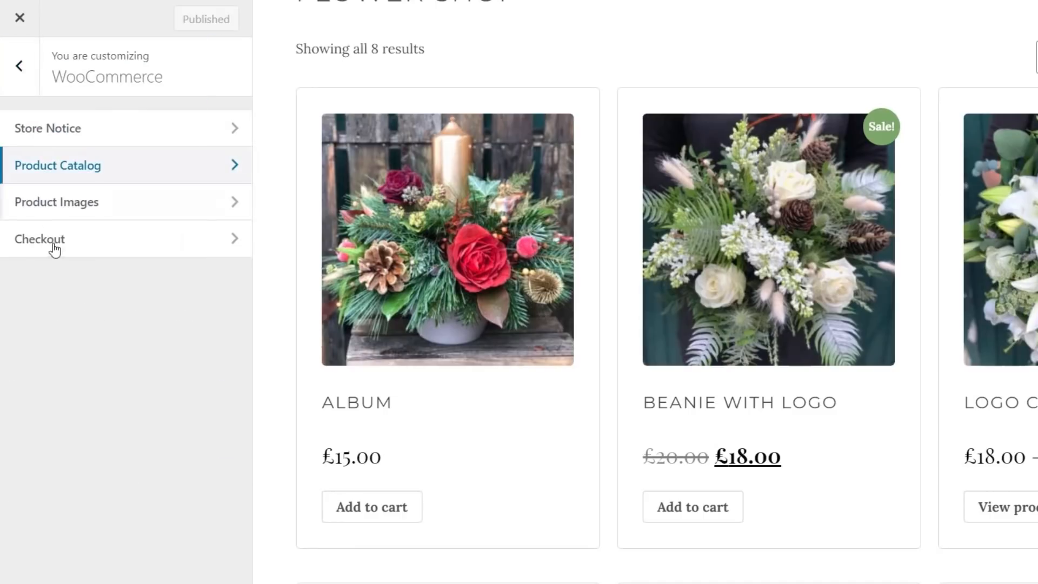
left_click(106, 215)
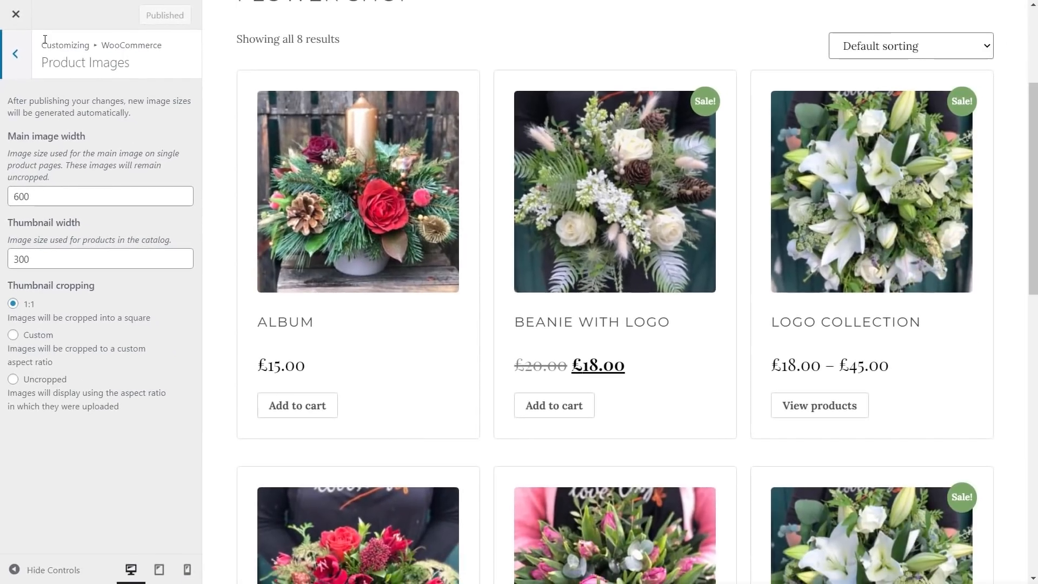
left_click(16, 15)
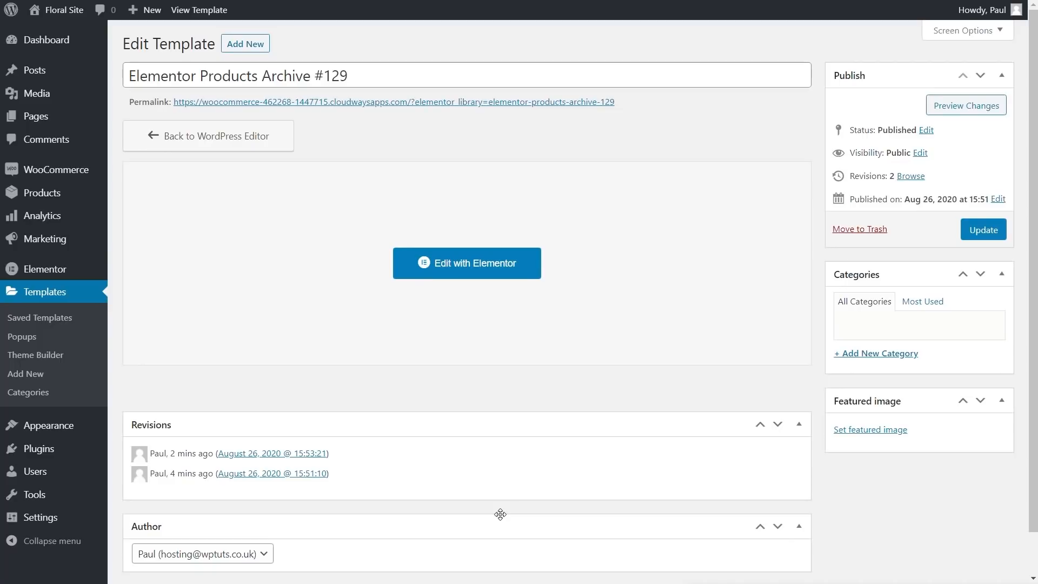
Step: Add a Single Product template in Theme Builder using the Elegant Wedding Cake library block
left_click(41, 361)
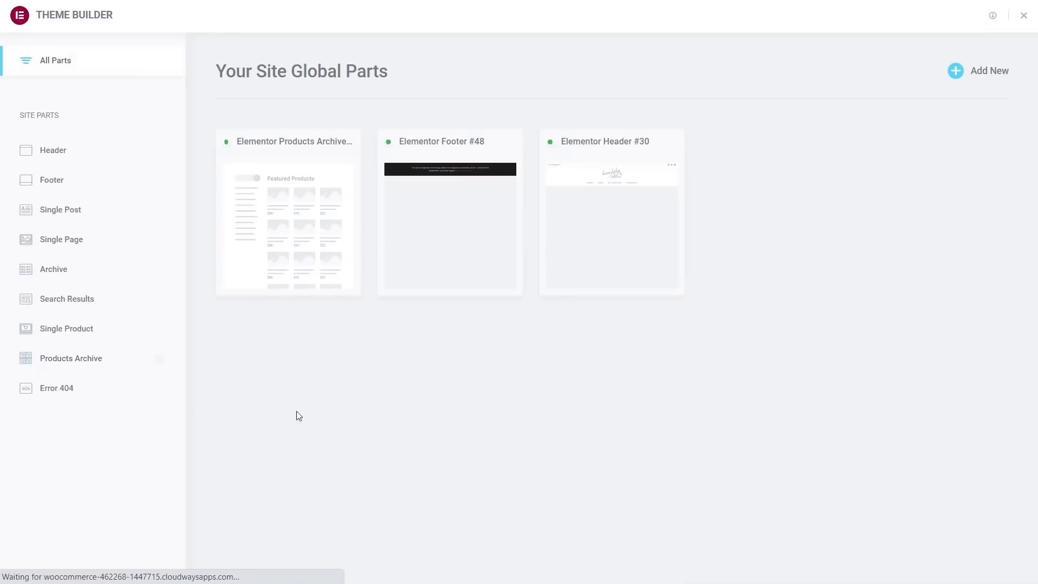
left_click(996, 76)
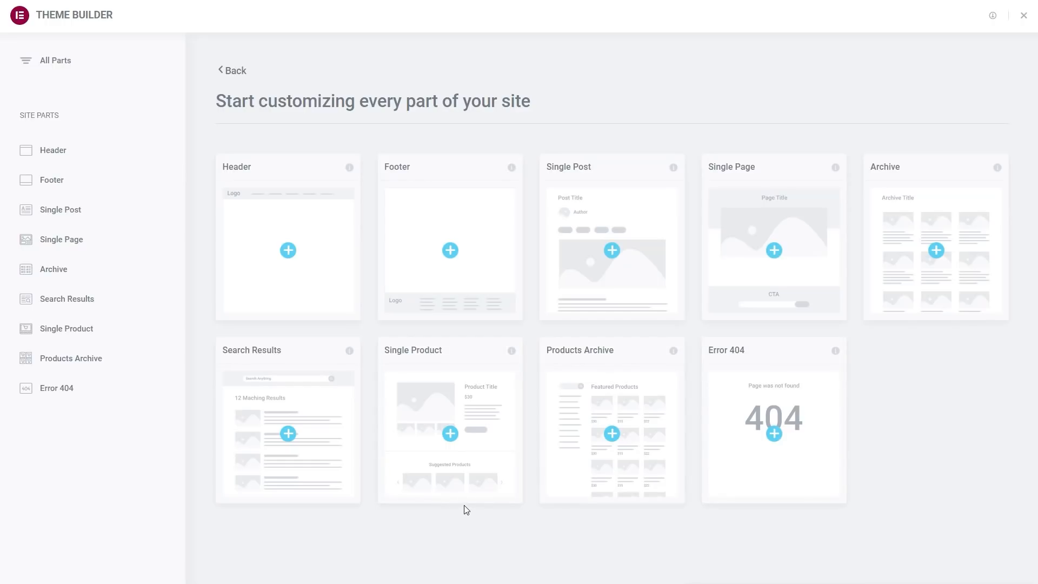
left_click(450, 435)
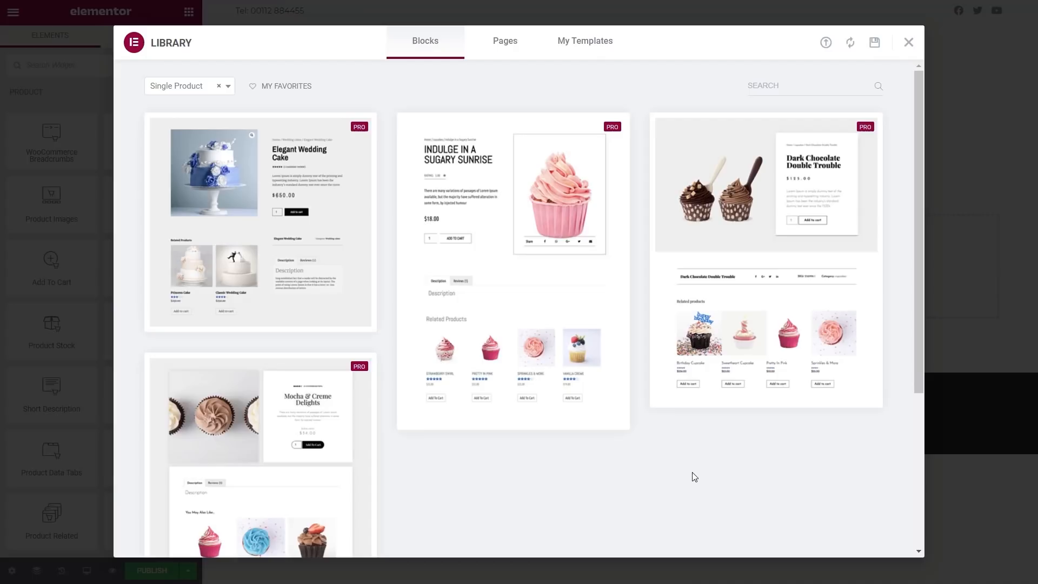
mouse_move(262, 202)
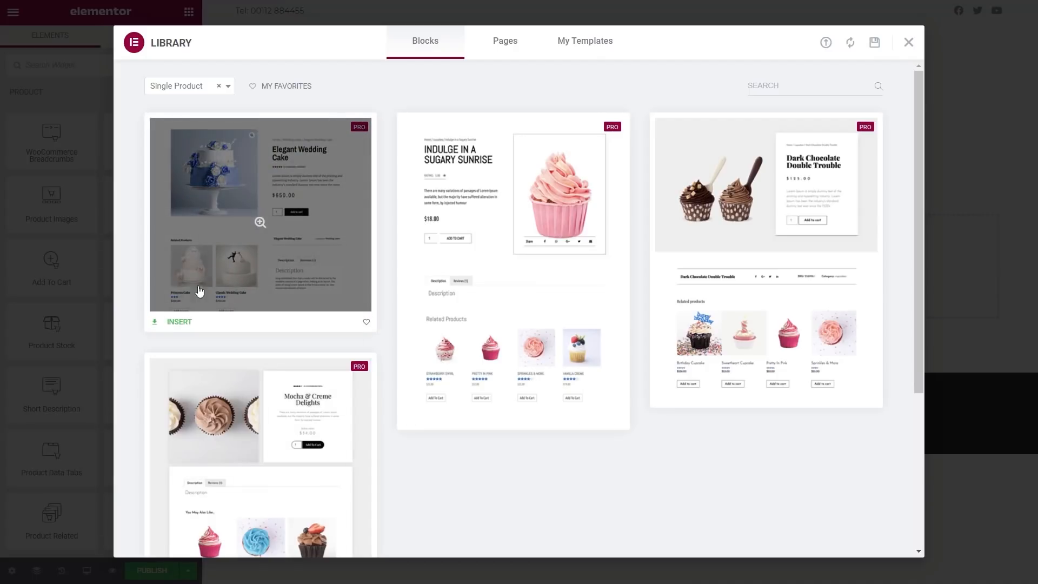
left_click(180, 323)
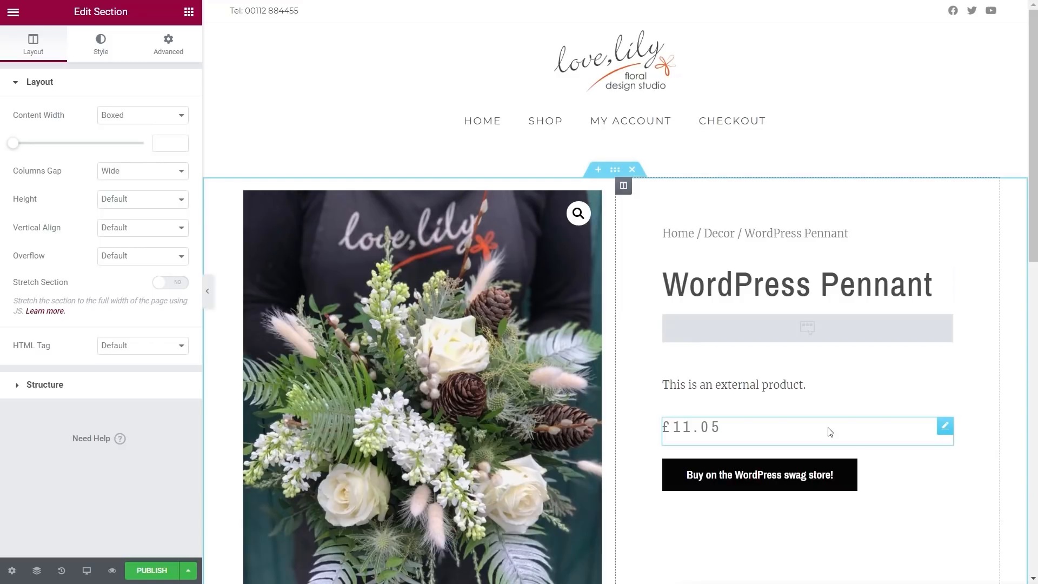
Step: Publish the single product template with its Include condition set to all Products
left_click(152, 570)
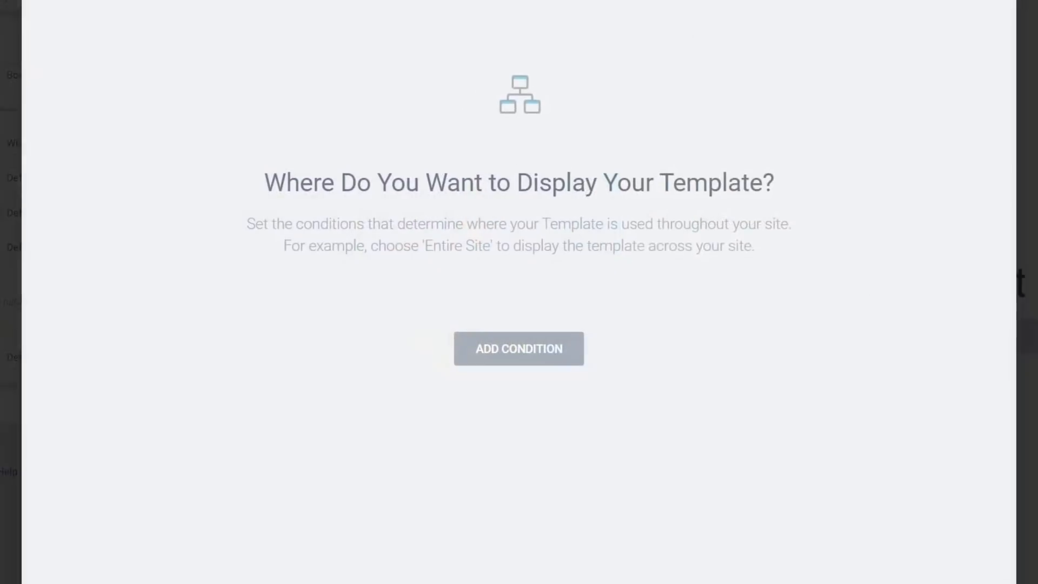
left_click(519, 349)
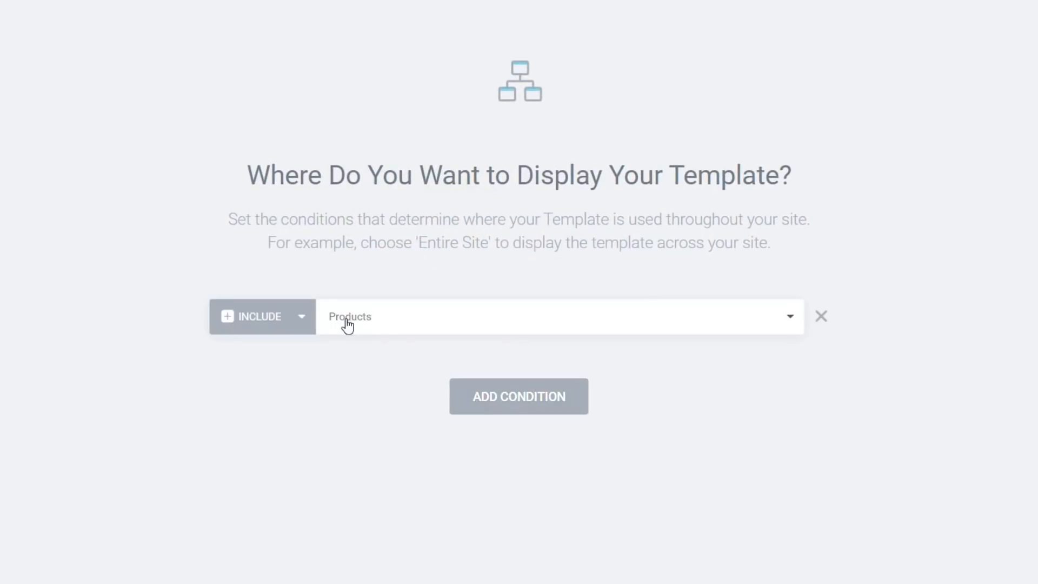
left_click(434, 326)
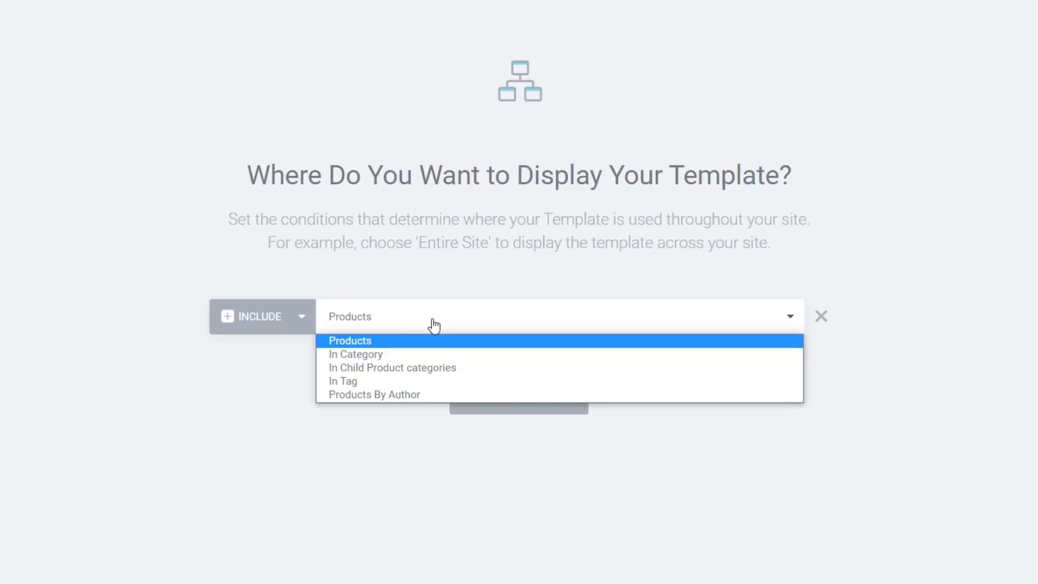
left_click(206, 414)
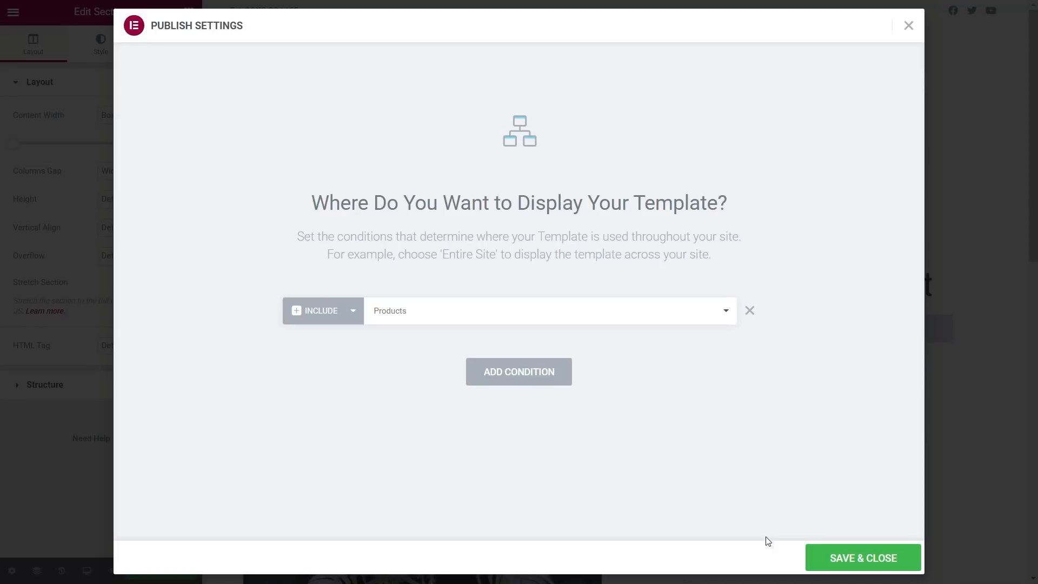
left_click(859, 558)
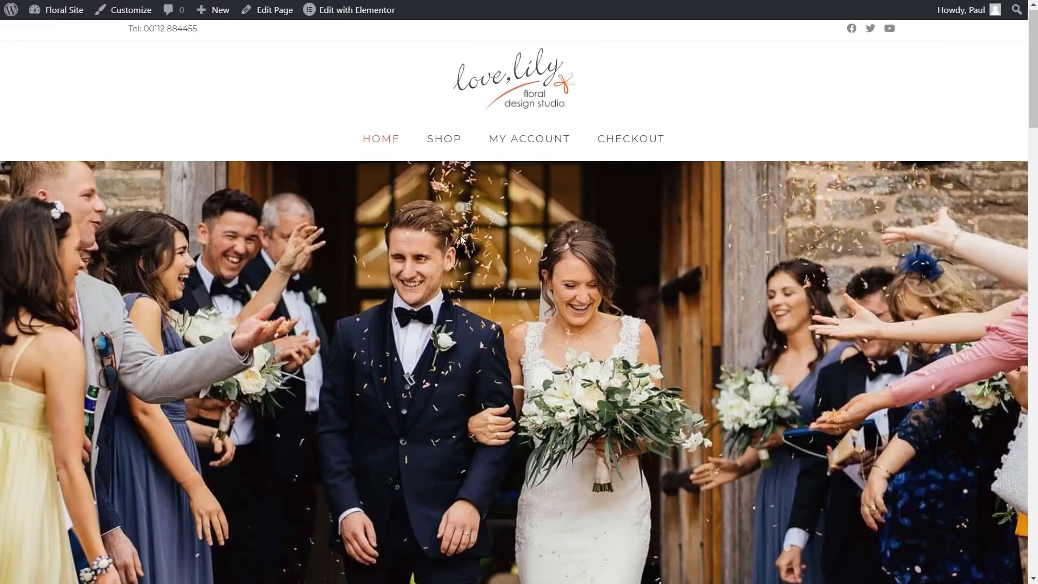
Step: Go to the Flower Shop product listing from SHOP in the front-end menu
scroll(333, 254, "down", 1)
scroll(277, 250, "down", 15)
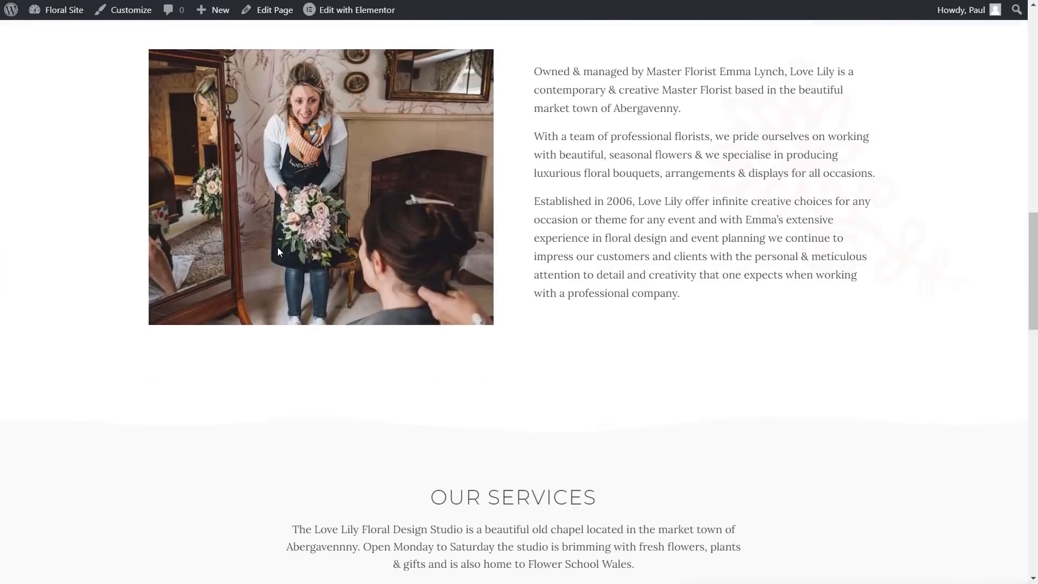
scroll(277, 251, "up", 8)
scroll(280, 252, "up", 7)
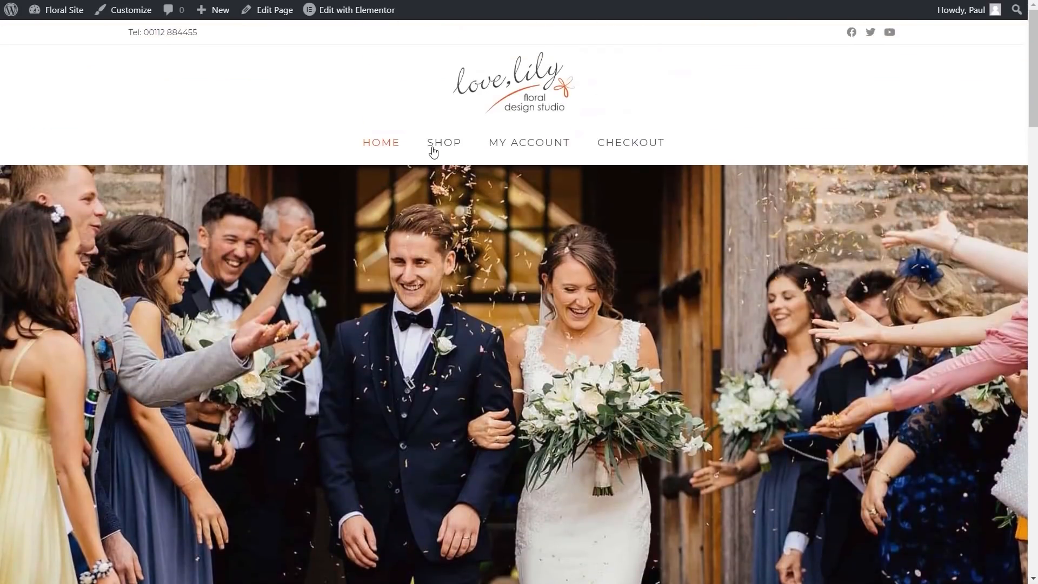
left_click(434, 152)
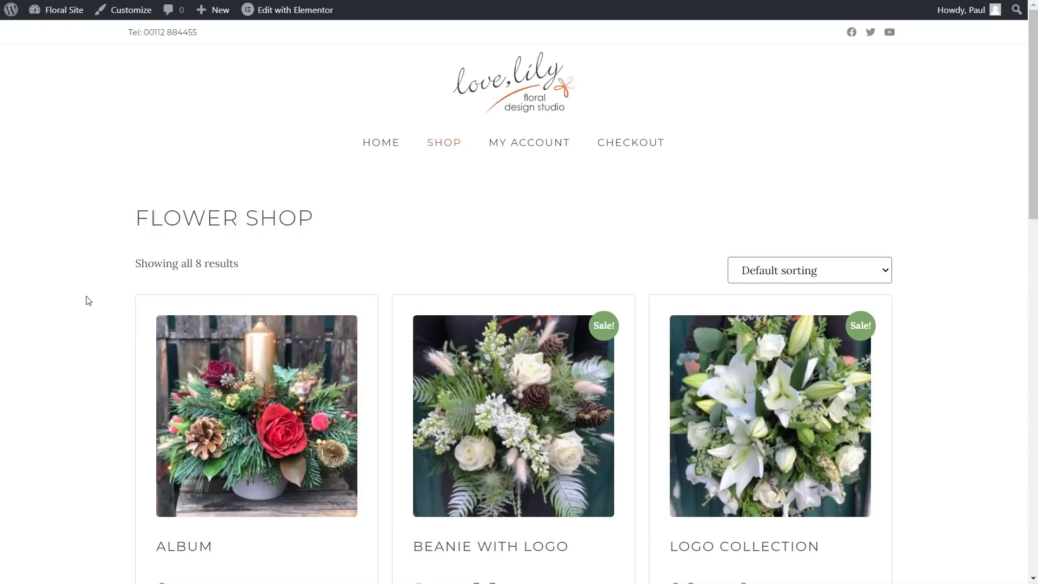
scroll(88, 301, "down", 5)
scroll(88, 300, "up", 3)
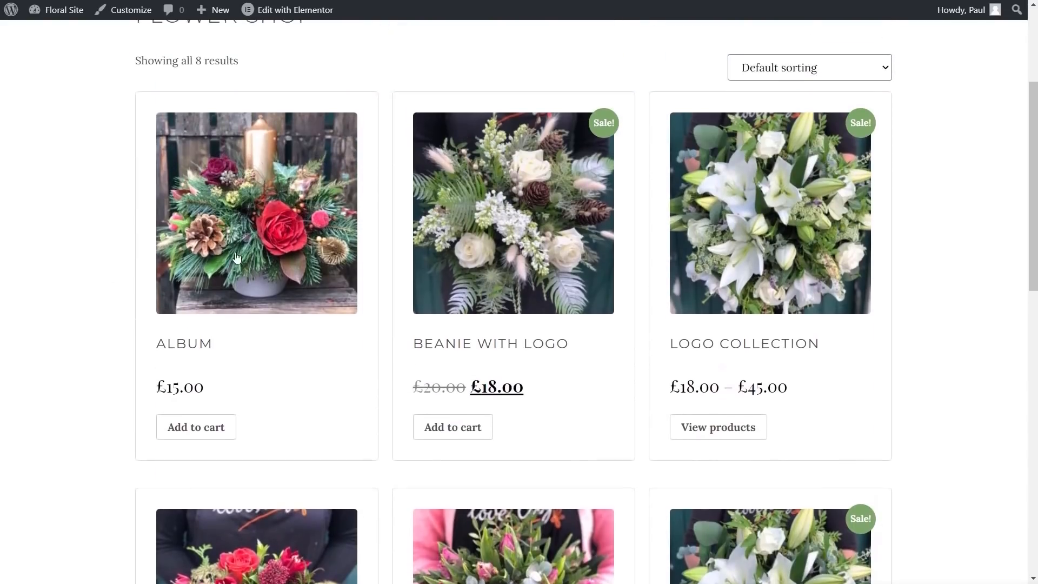
Step: Open the Album product page and scroll through it
left_click(241, 250)
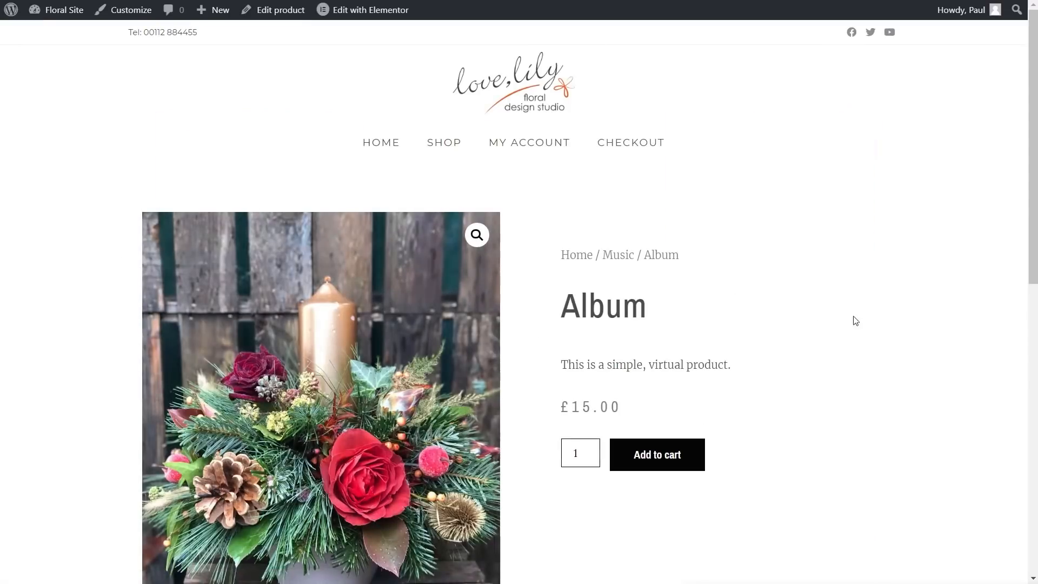
scroll(913, 324, "down", 9)
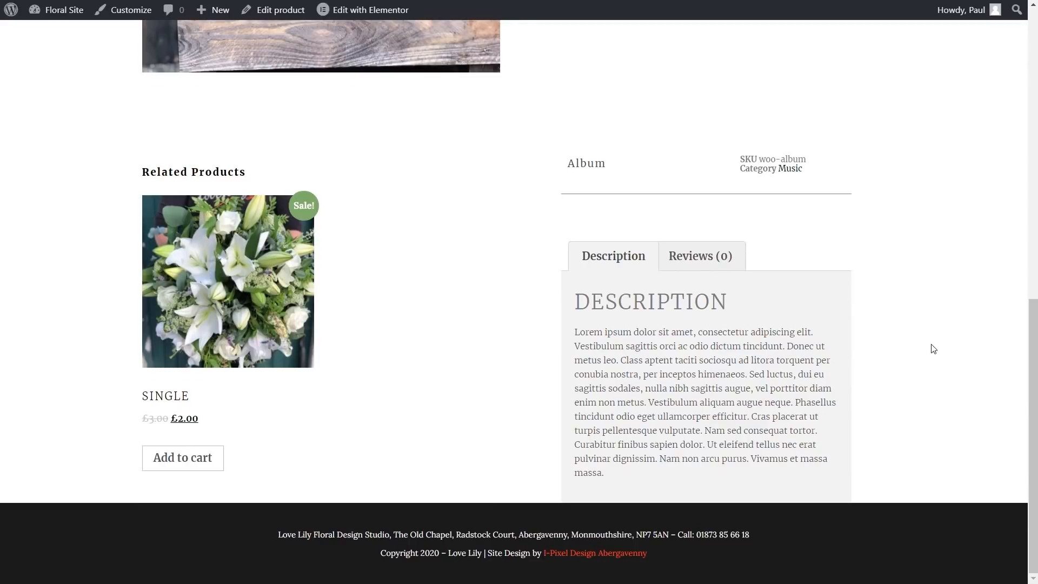
scroll(932, 347, "up", 9)
scroll(933, 348, "up", 1)
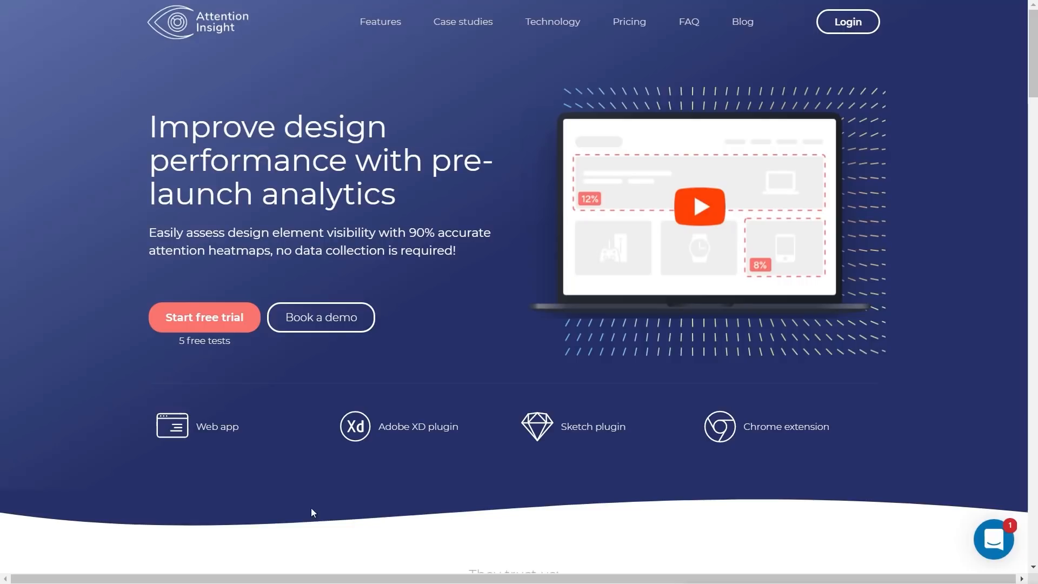
Step: Log in to Attention Insight and copy the florist home page address from the address bar
left_click(857, 31)
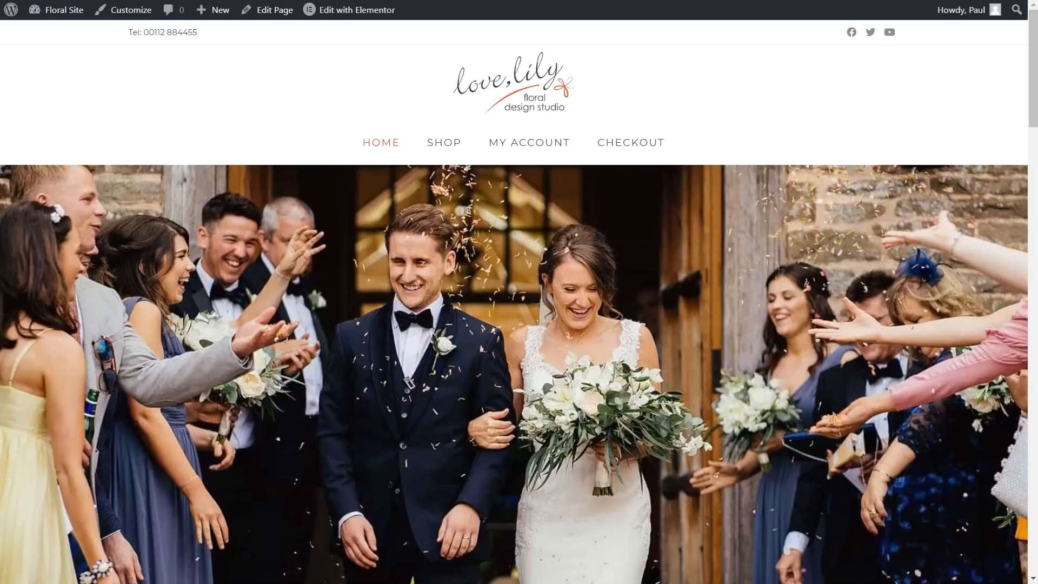
right_click(249, 4)
left_click(275, 77)
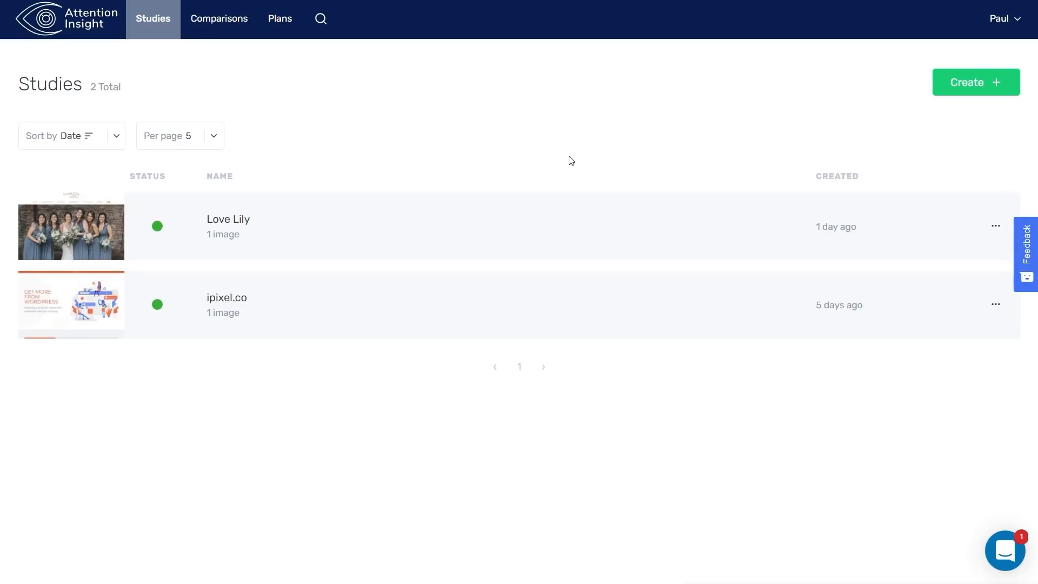
Step: Start a new design test with Desktop design type and Landing website type
left_click(974, 84)
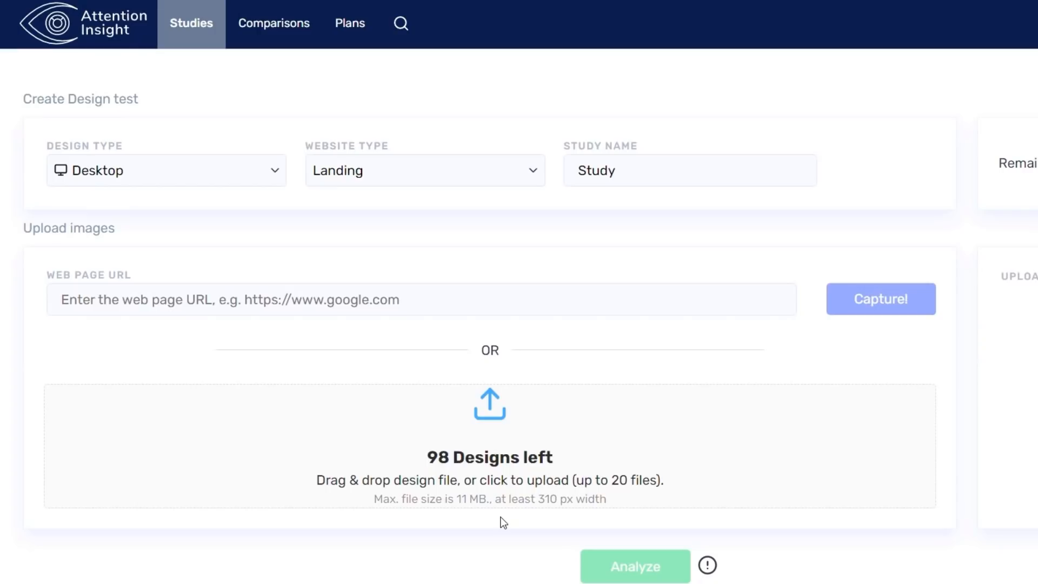
left_click(106, 172)
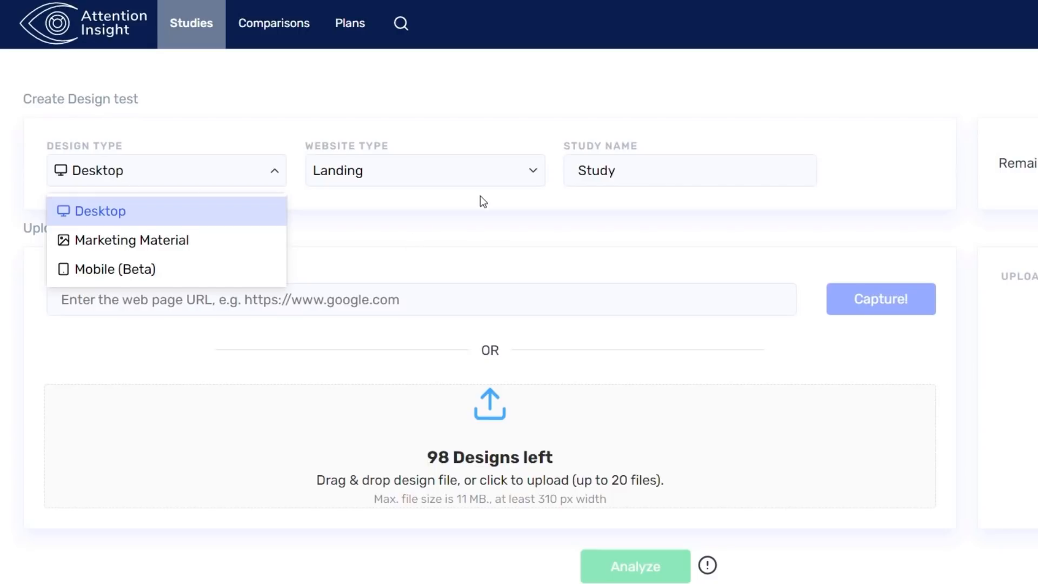
left_click(416, 170)
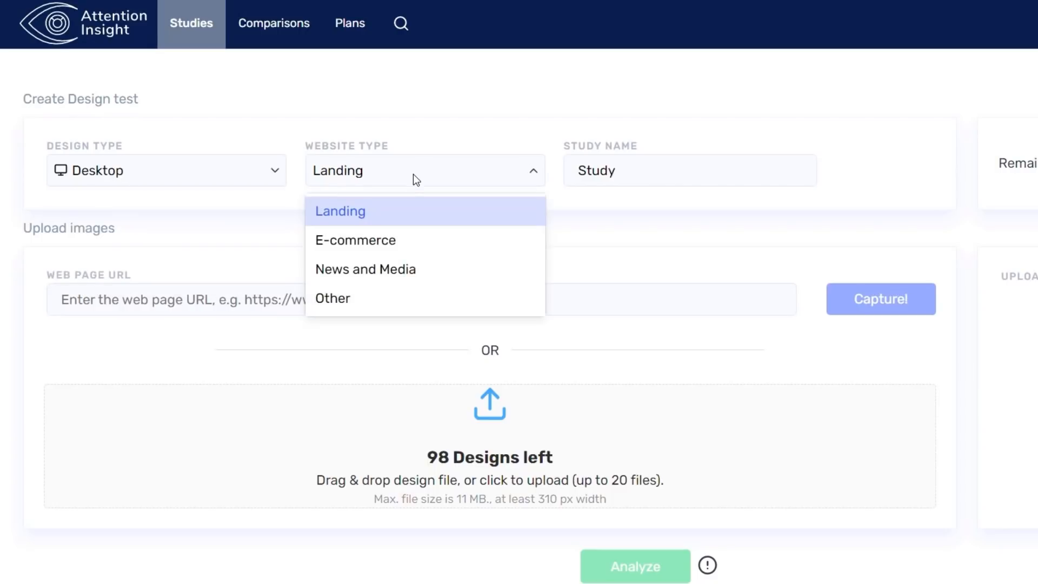
left_click(379, 226)
Step: Name the study 'Florist Site' and paste the florist home page URL
left_click(643, 171)
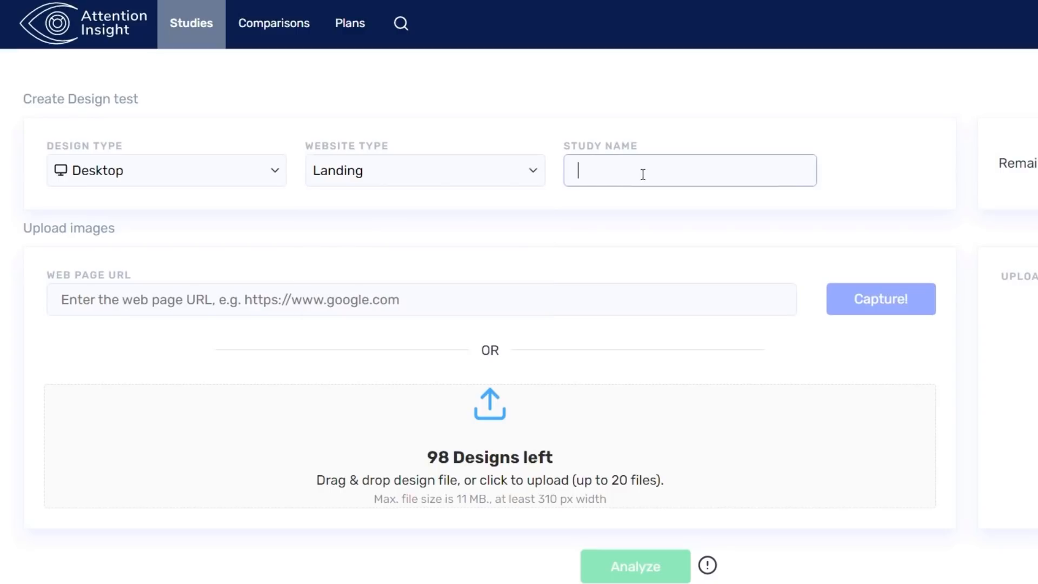
type("Florist Site")
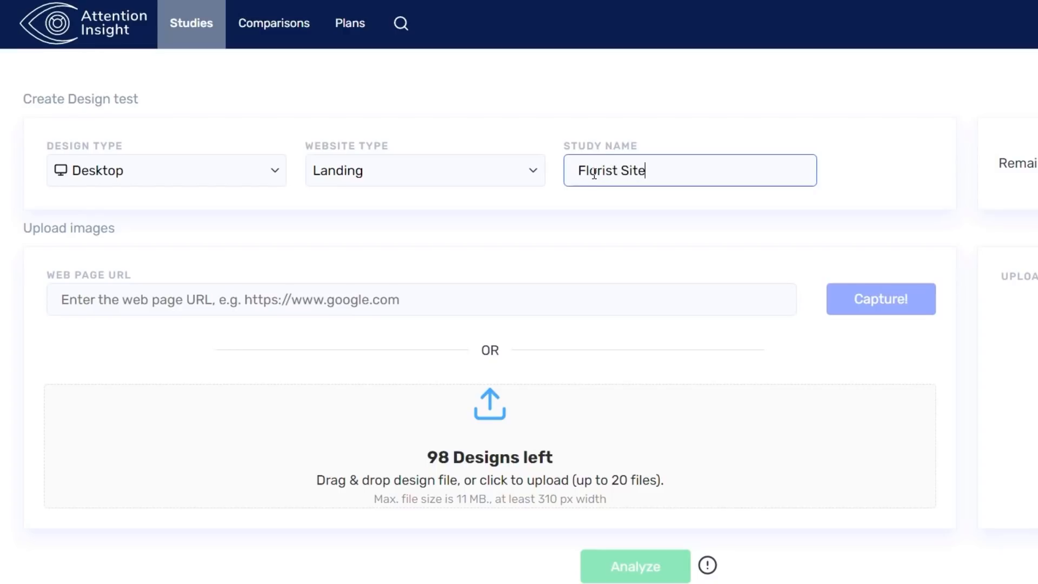
left_click(314, 306)
key("ctrl+v")
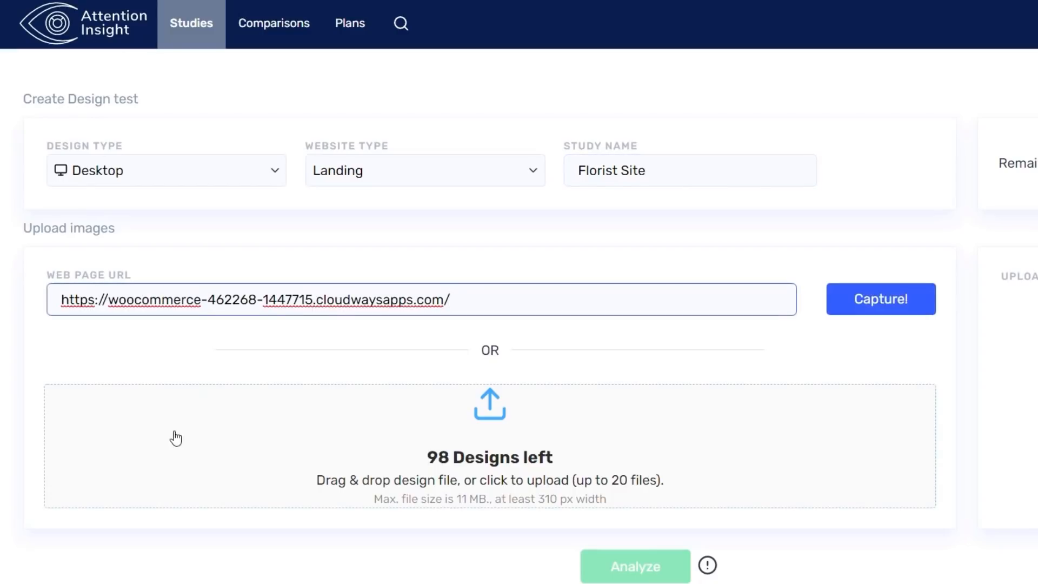
Step: Capture the home page and the pasted shop page URL, then analyze both images
left_click(897, 300)
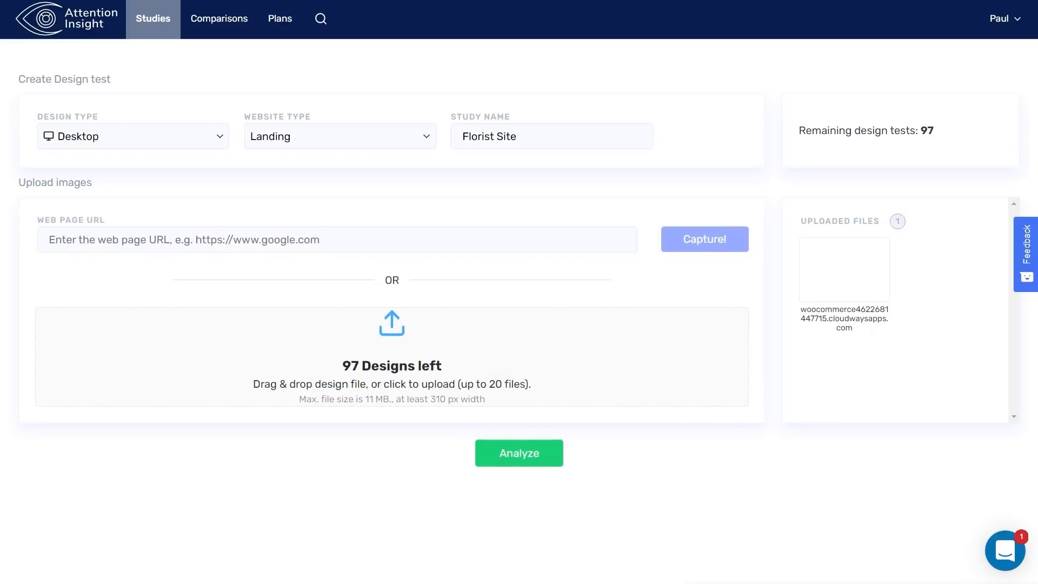
mouse_move(821, 280)
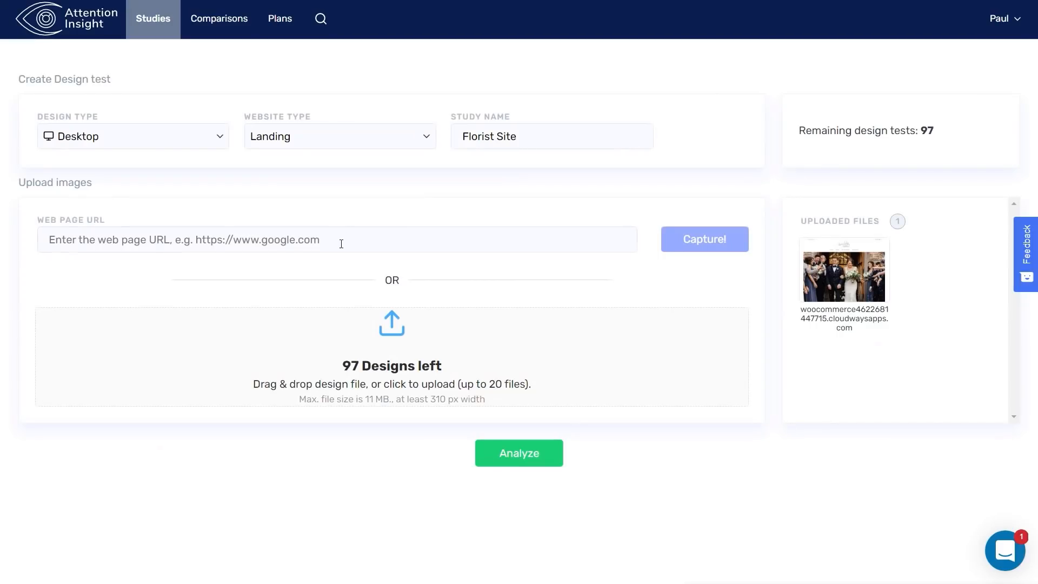
left_click(341, 243)
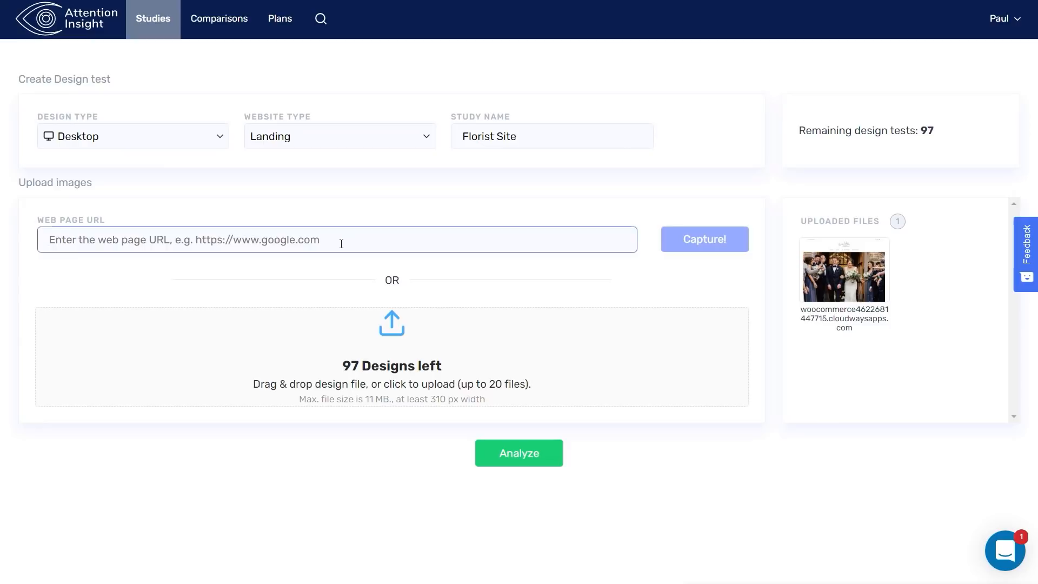
key("ctrl+v")
left_click(708, 247)
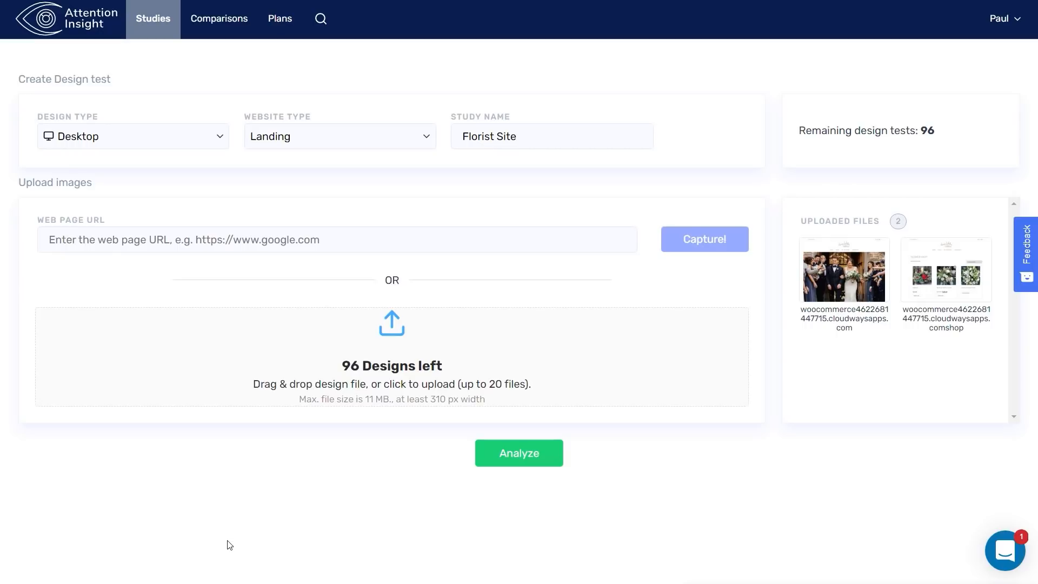
left_click(521, 453)
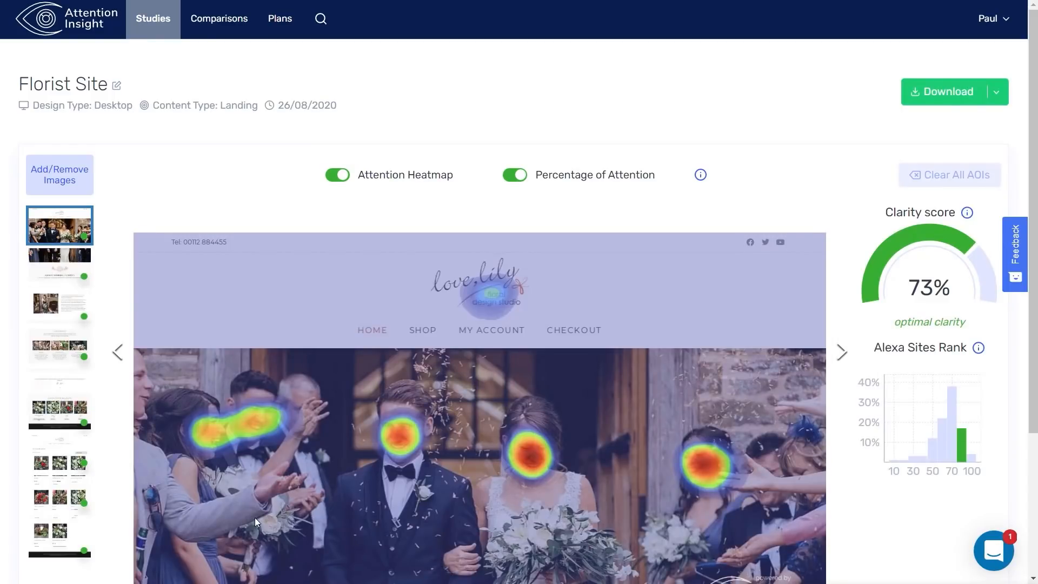
Step: Review the home page attention heatmap, its 73% clarity score and the Alexa Sites Rank tooltip
scroll(69, 454, "down", 3)
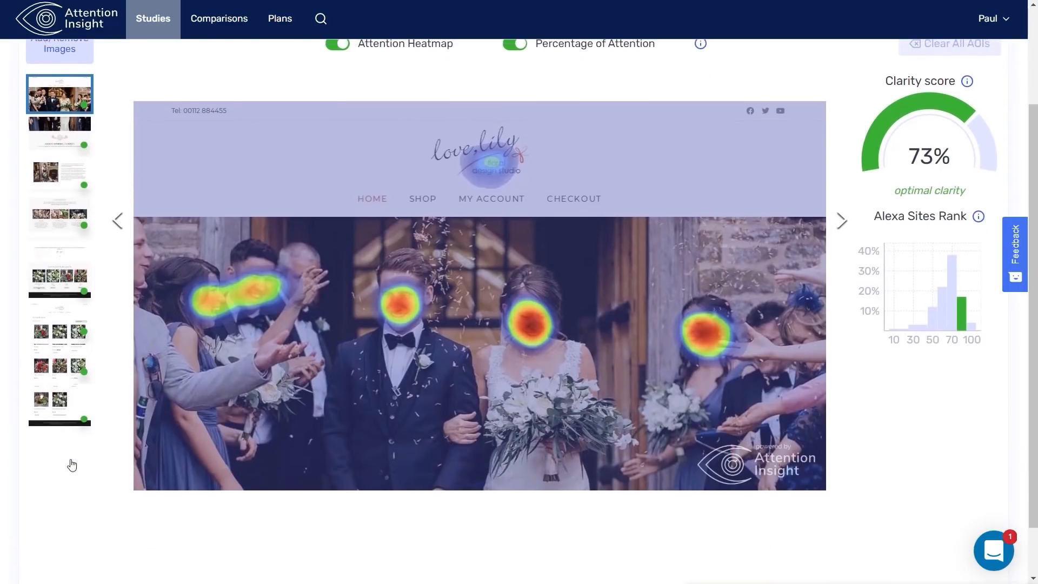
scroll(72, 465, "up", 1)
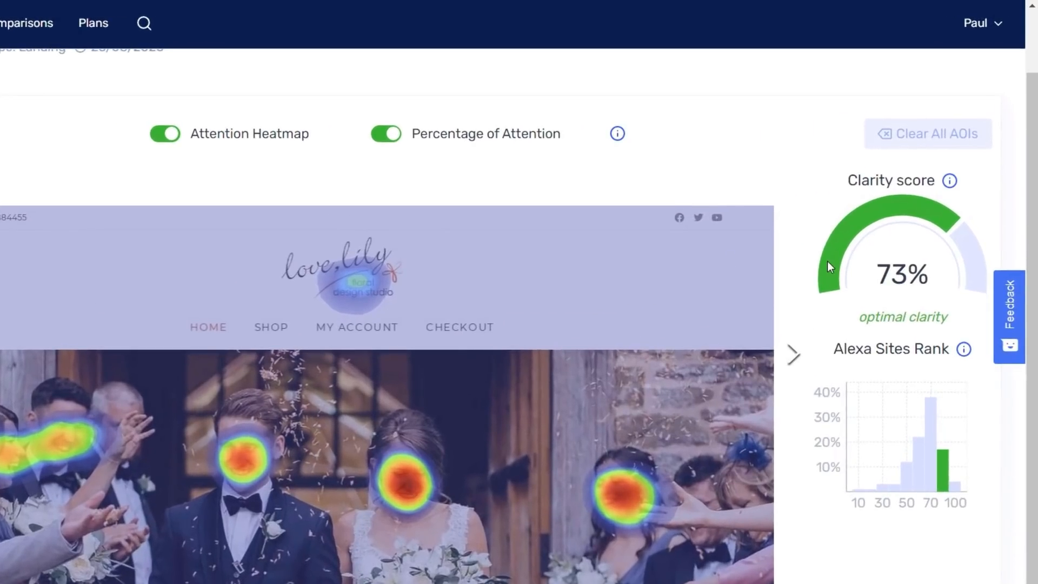
mouse_move(950, 182)
mouse_move(962, 355)
mouse_move(967, 471)
scroll(906, 546, "down", 3)
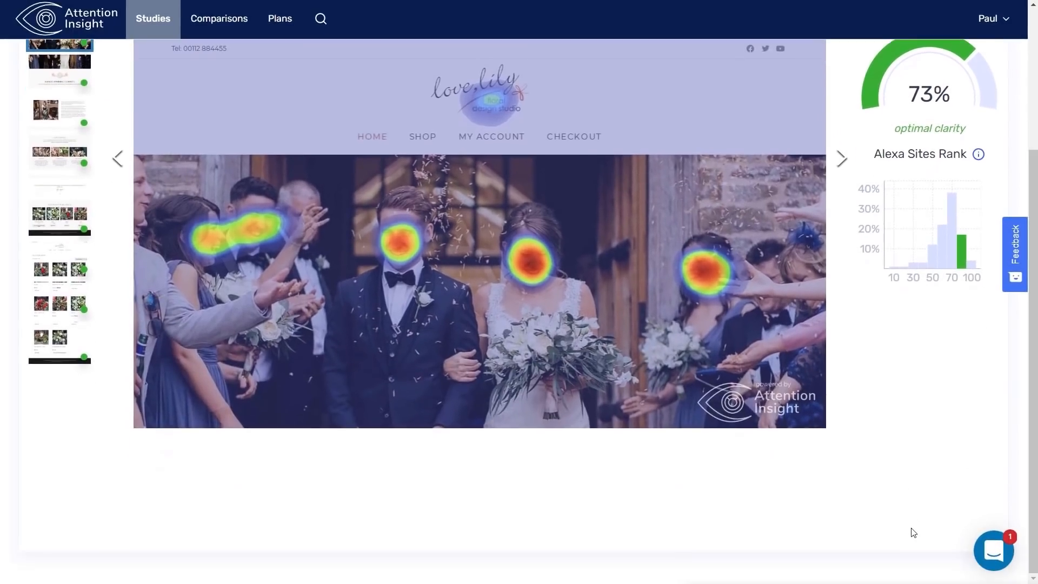
scroll(913, 533, "up", 5)
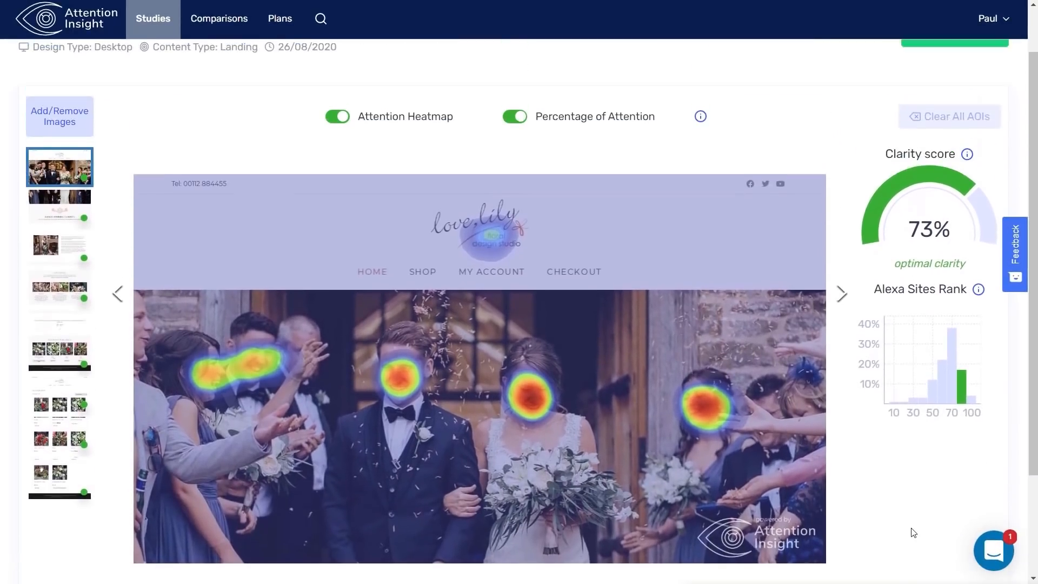
Step: Hide the attention heatmap, enable Percentage of Attention, and draw a rectangle around the groom
left_click(513, 175)
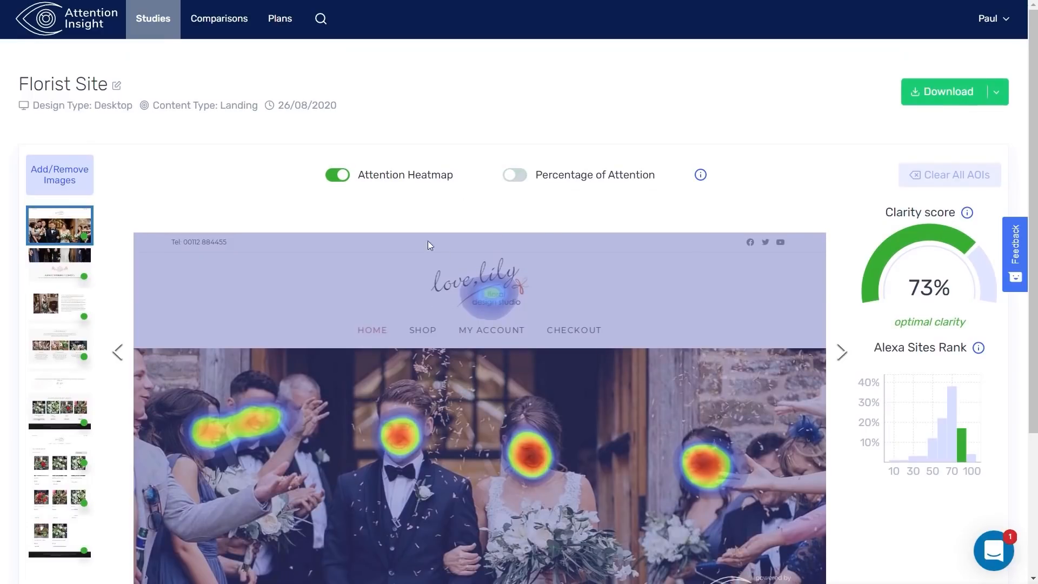
scroll(213, 312, "down", 1)
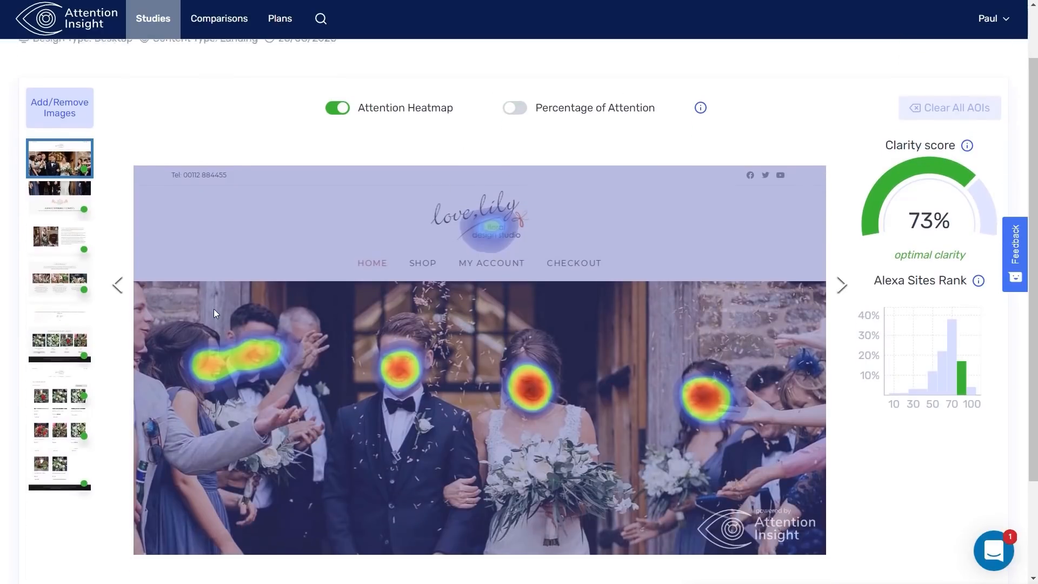
left_click(331, 111)
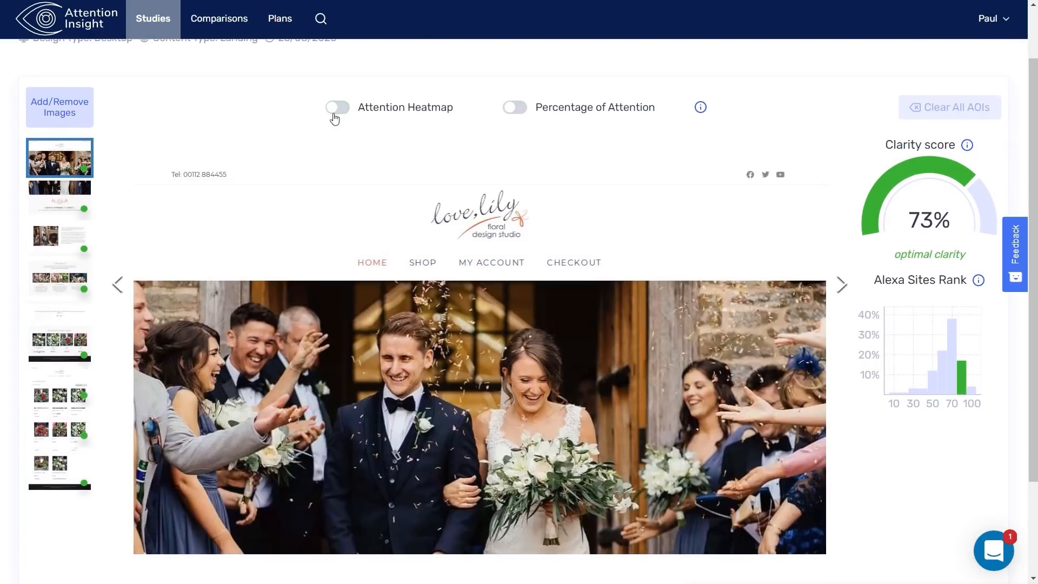
left_click(514, 107)
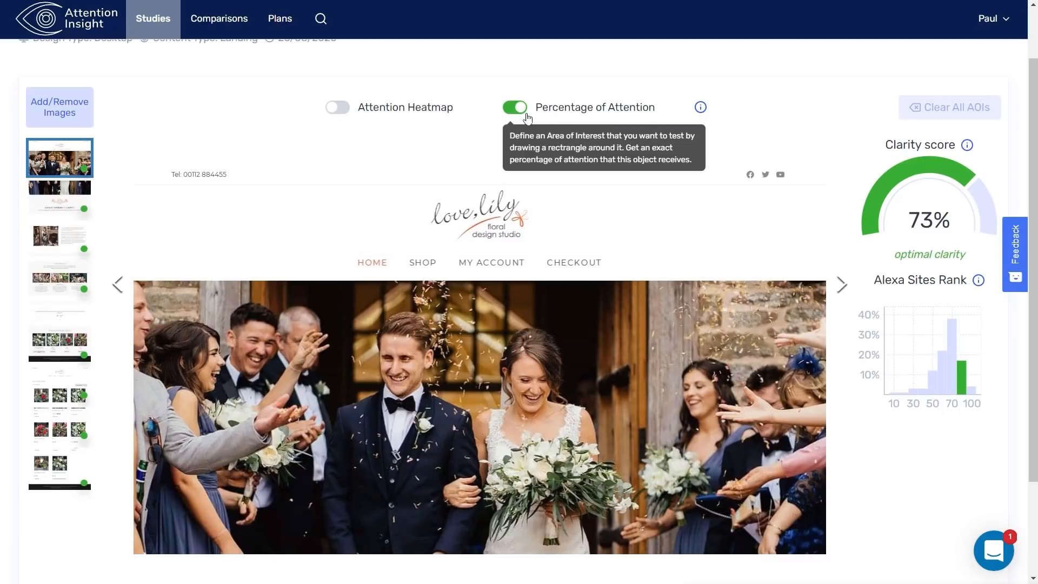
scroll(233, 173, "down", 1)
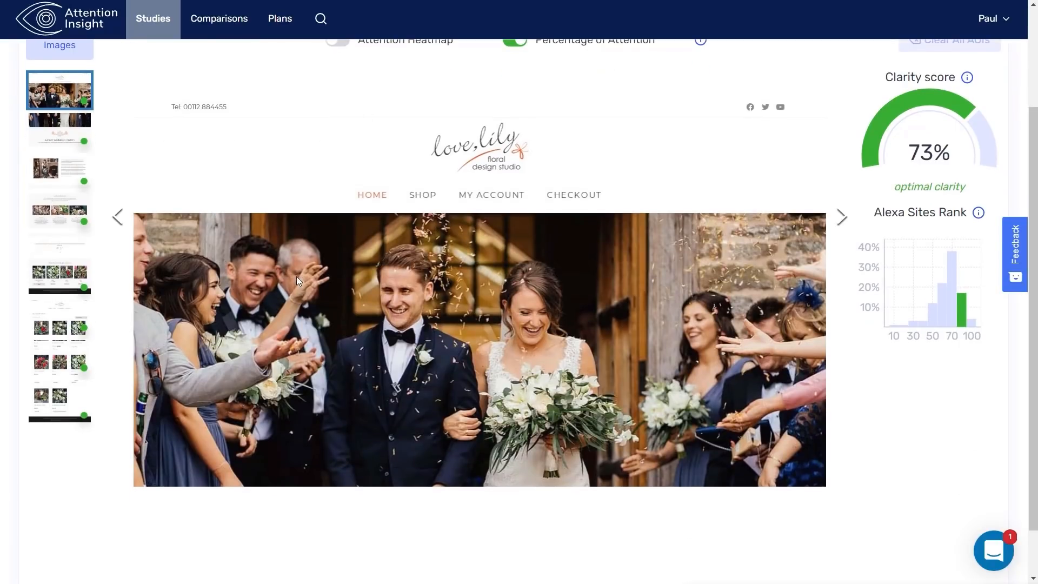
left_click_drag(295, 274, 308, 288)
left_click_drag(360, 321, 503, 383)
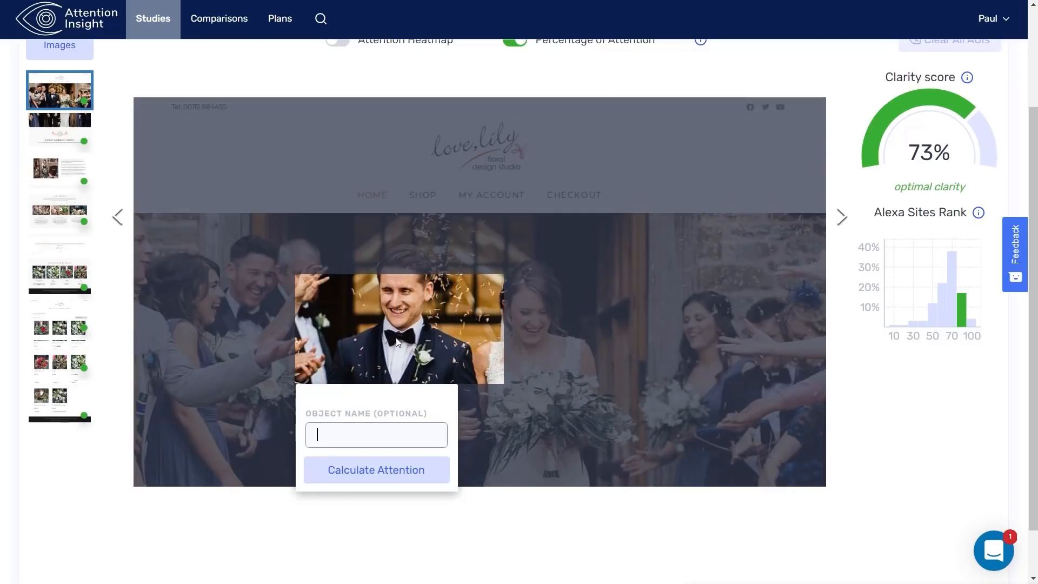
Step: Name the groom area 'Test', calculate its 20% attention share, and show the heatmap again
left_click(379, 434)
type("Test")
left_click(371, 469)
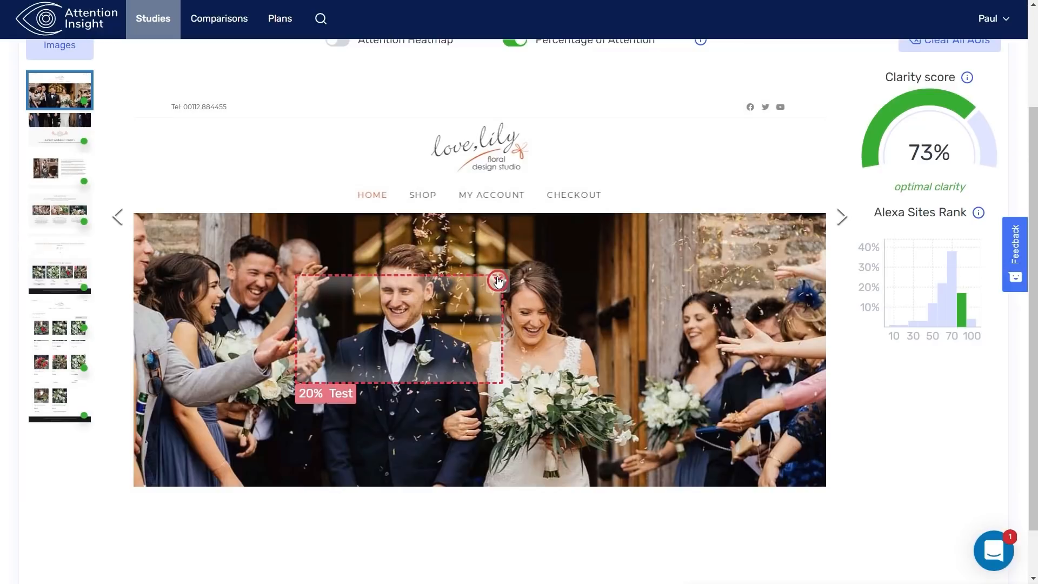
scroll(515, 332, "up", 1)
left_click(337, 107)
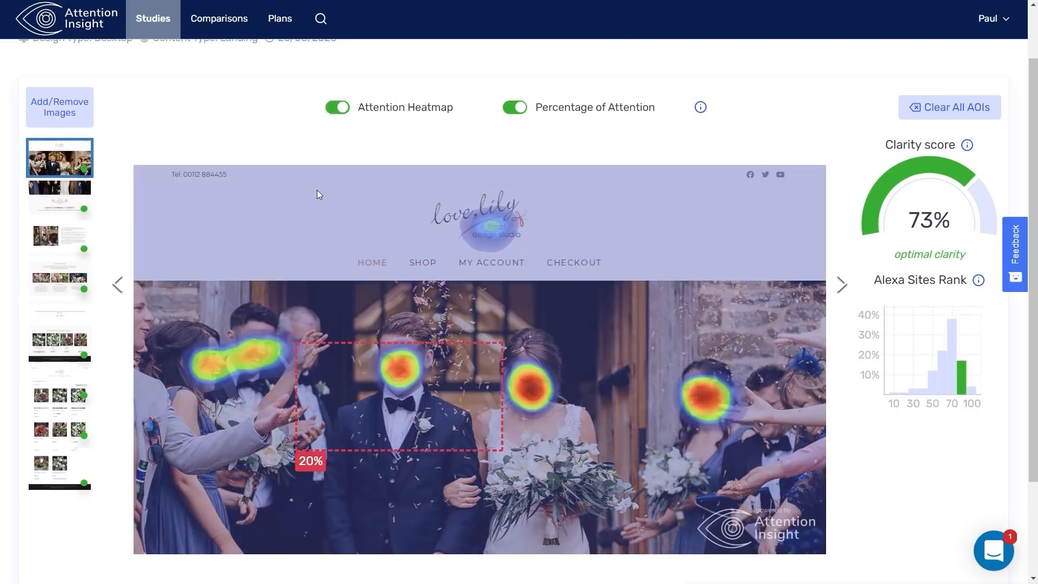
Step: View the second image's heatmap, then the product grid page at 70% clarity
left_click(50, 203)
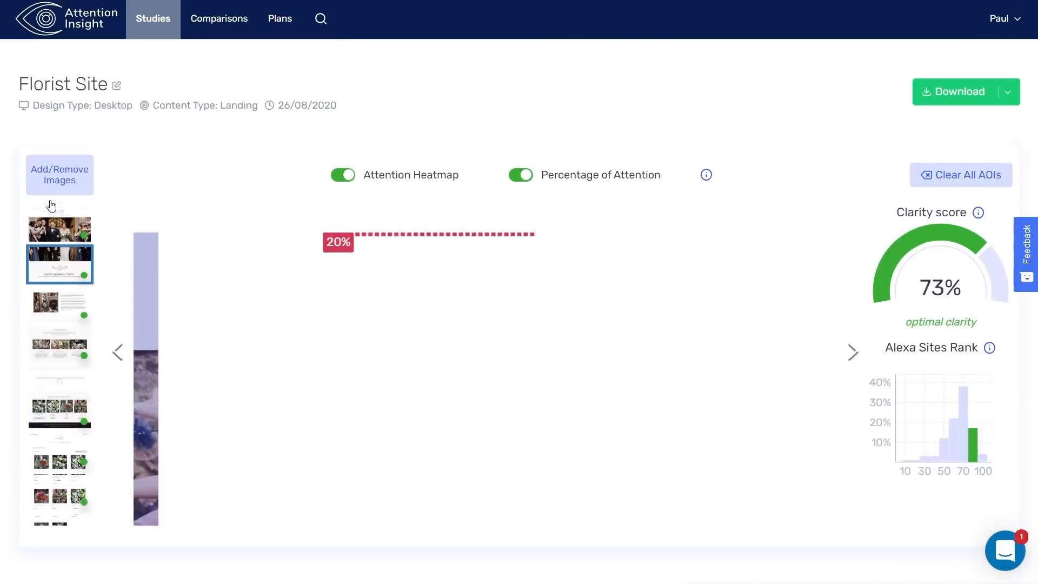
scroll(195, 420, "down", 1)
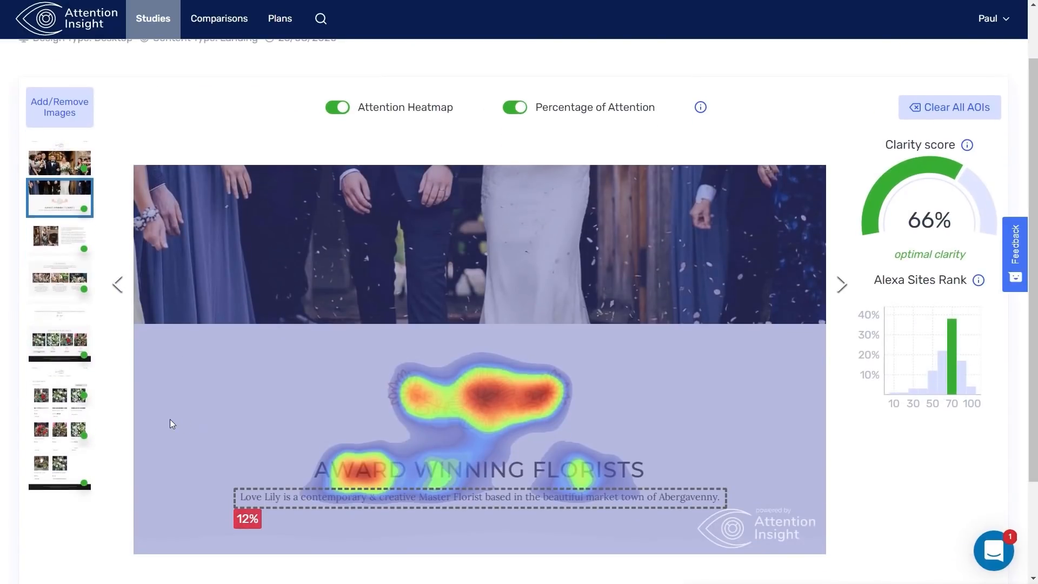
mouse_move(254, 504)
left_click(46, 412)
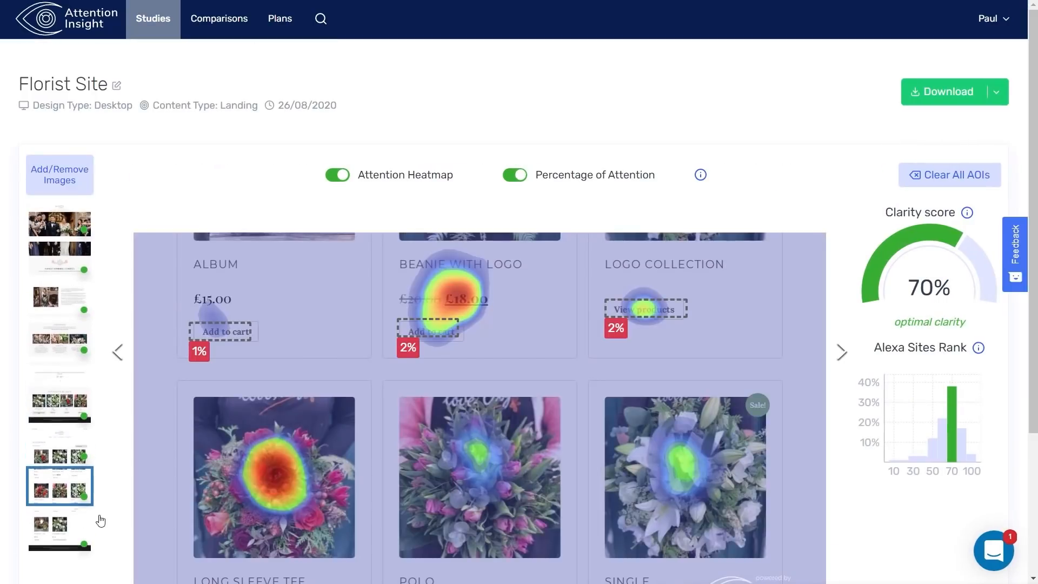
left_click(61, 450)
Step: Return to the product grid image and hide its heatmap, leaving the 1–2% attention scores
scroll(604, 444, "down", 3)
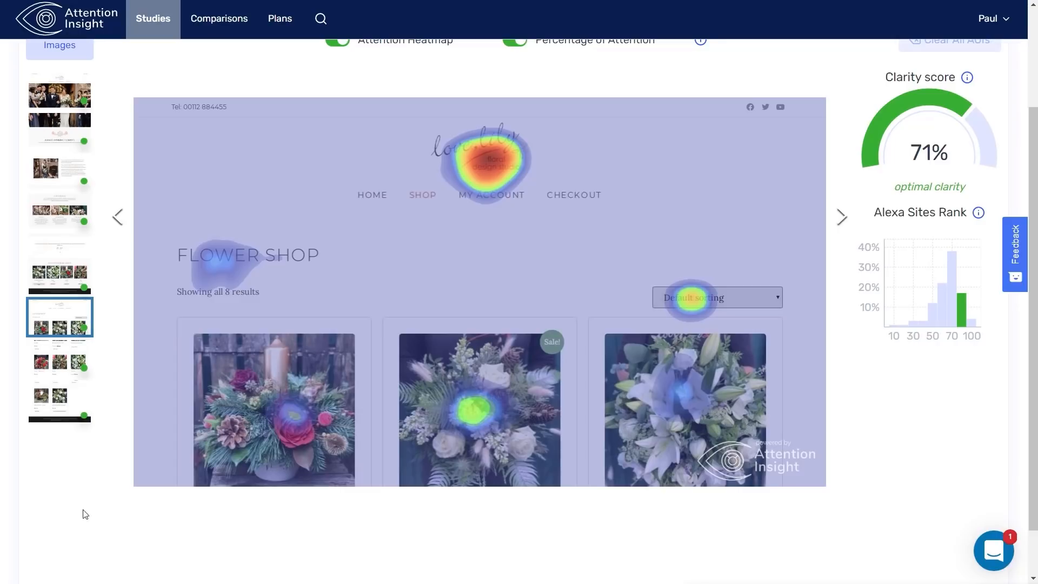
left_click(50, 376)
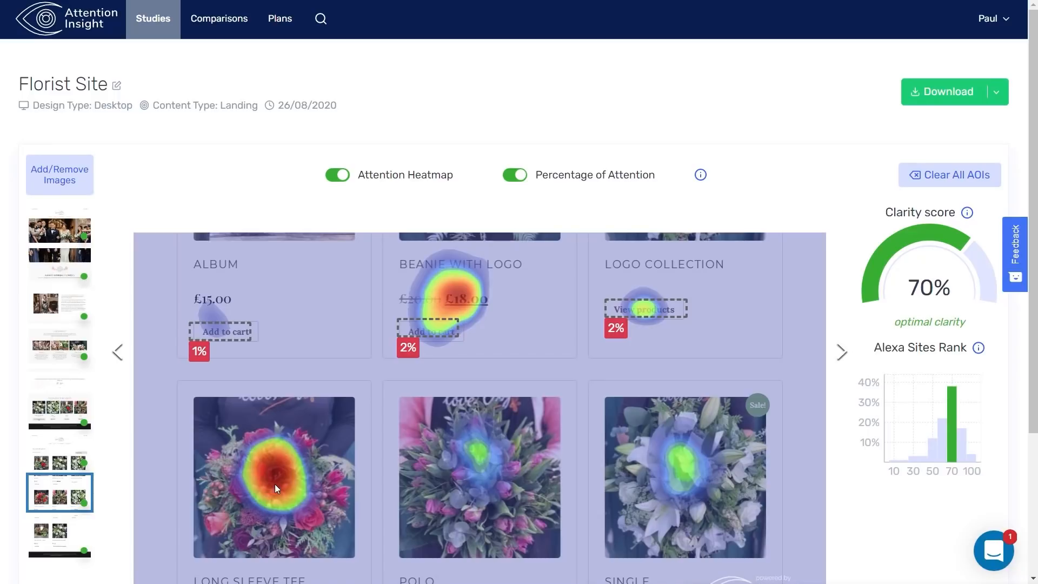
left_click(332, 177)
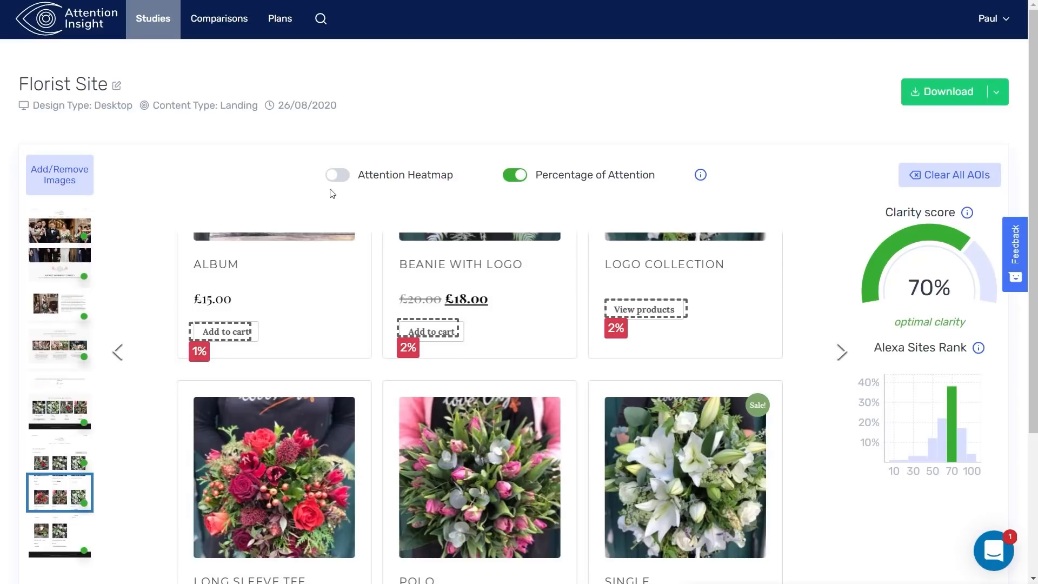
Step: Turn the attention heatmap back on over the product grid image
left_click(339, 177)
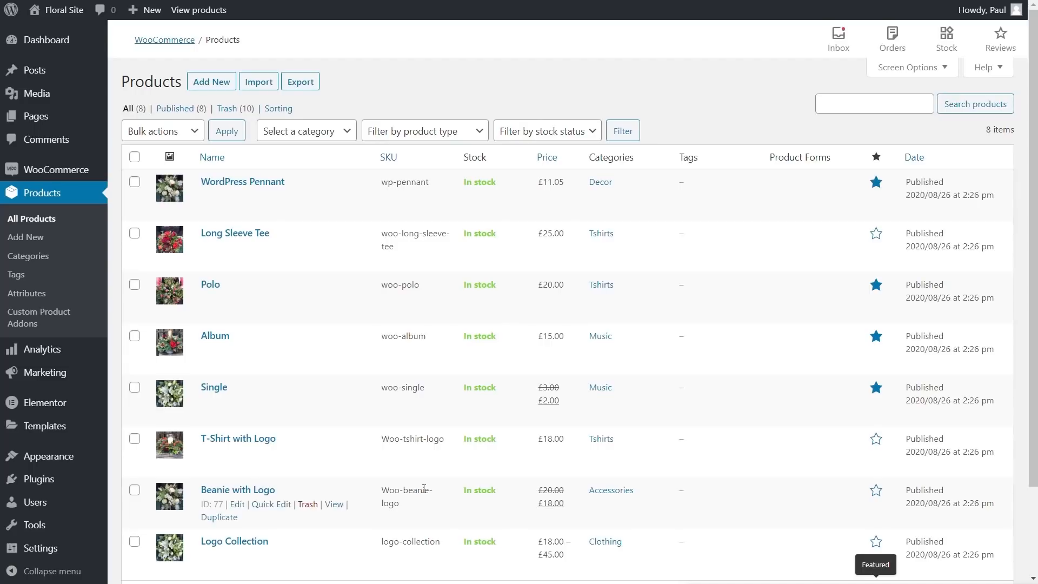
Step: Create a new product add-on form titled 'Default Floral Options'
left_click(14, 319)
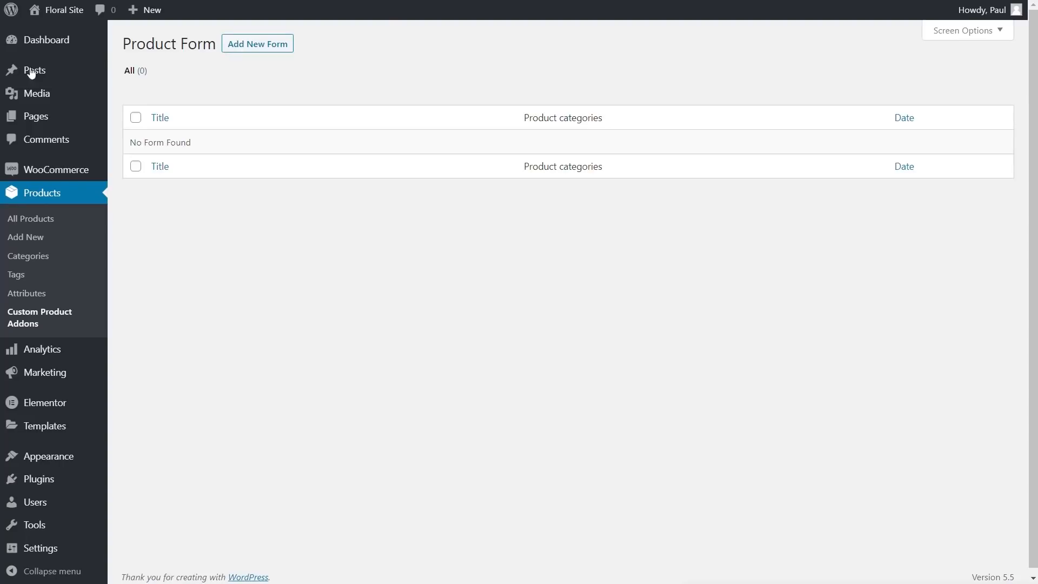
left_click(235, 48)
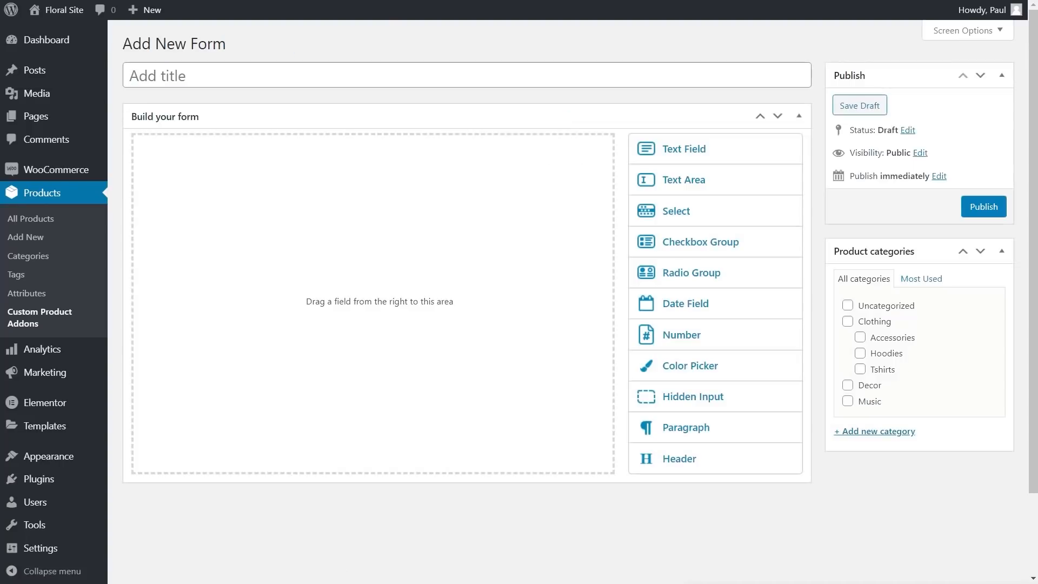
left_click(173, 74)
type("Default Floral Options")
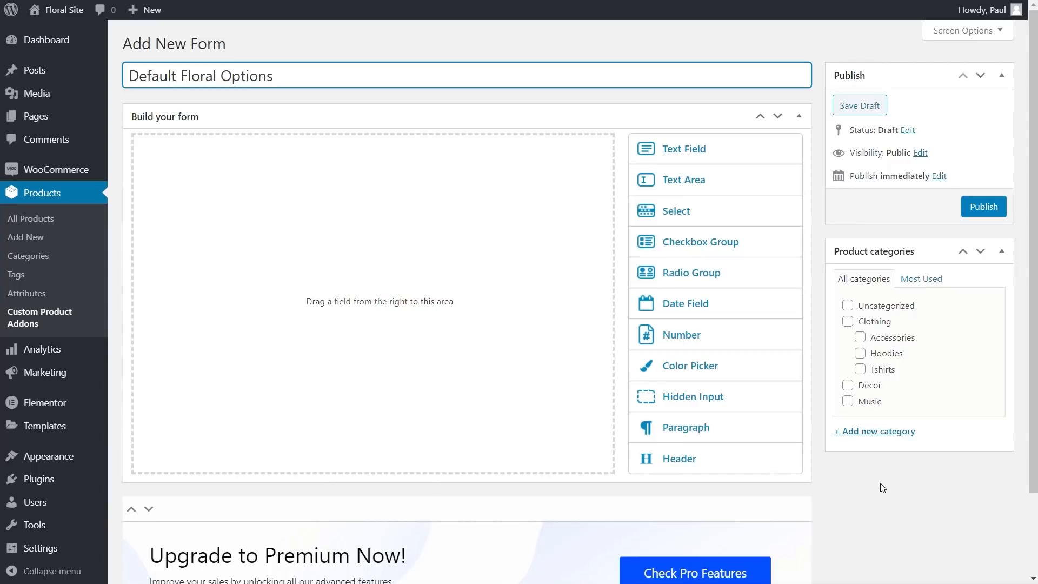
Step: Assign the form to the Clothing, Accessories, Hoodies, Tshirts, Decor and Music categories
left_click(847, 321)
left_click(859, 338)
left_click(860, 353)
left_click(860, 369)
left_click(848, 386)
left_click(847, 401)
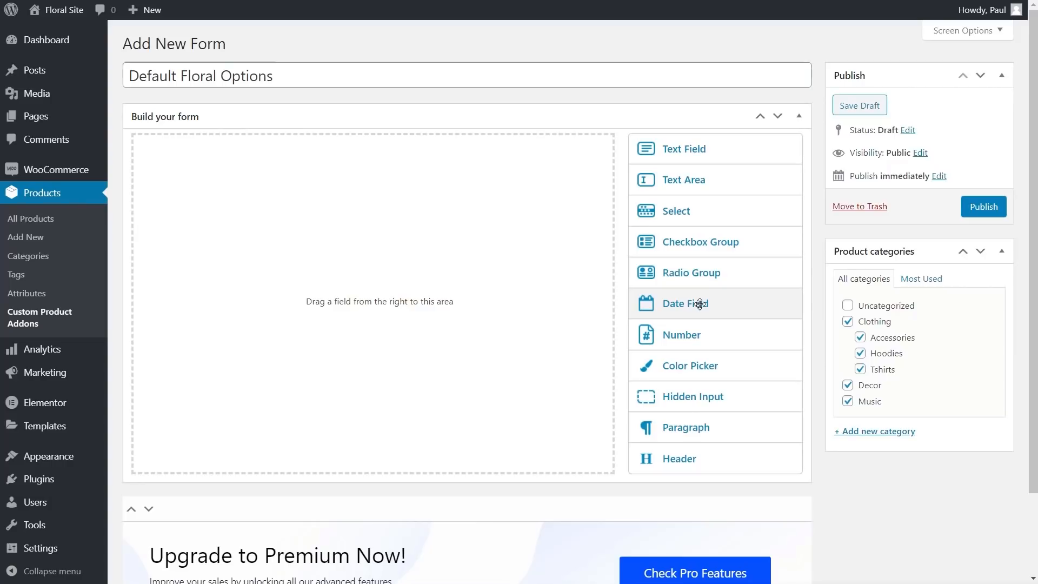
Step: Add a date field labelled 'Delivery Date (Order before 12pm for next day UK delivery)'
left_click_drag(699, 304, 324, 217)
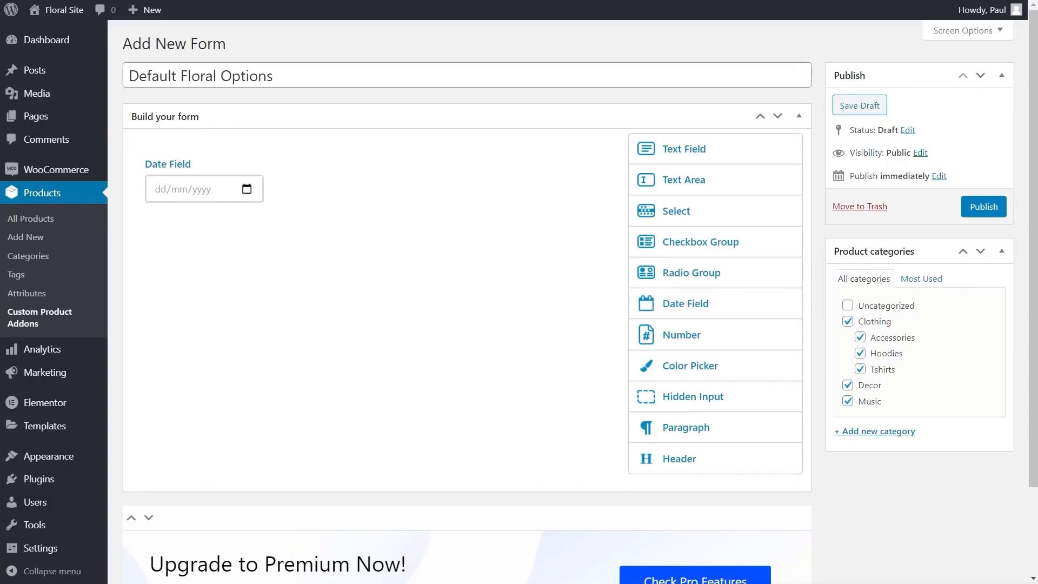
mouse_move(260, 199)
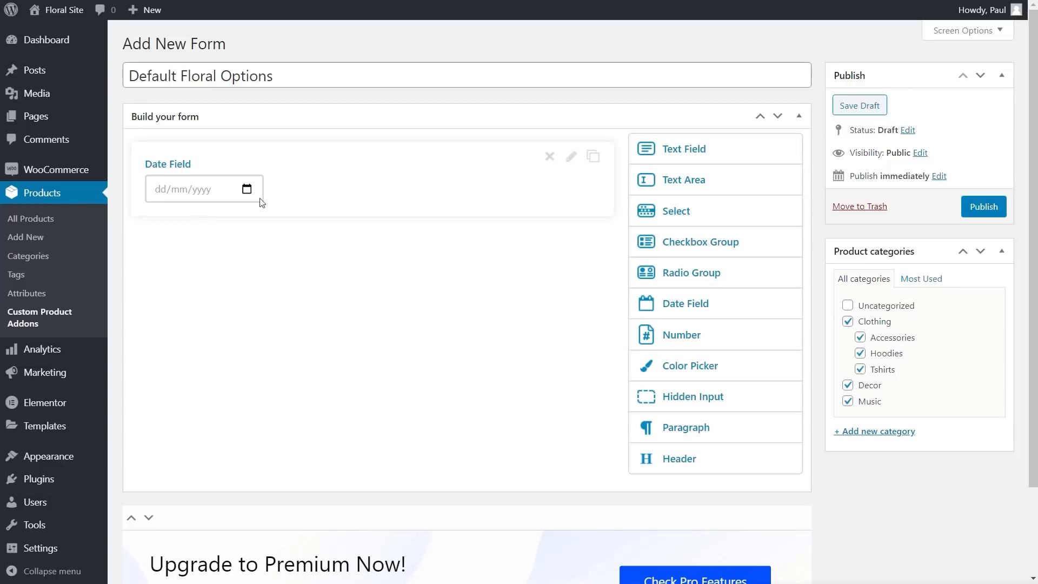
left_click(570, 158)
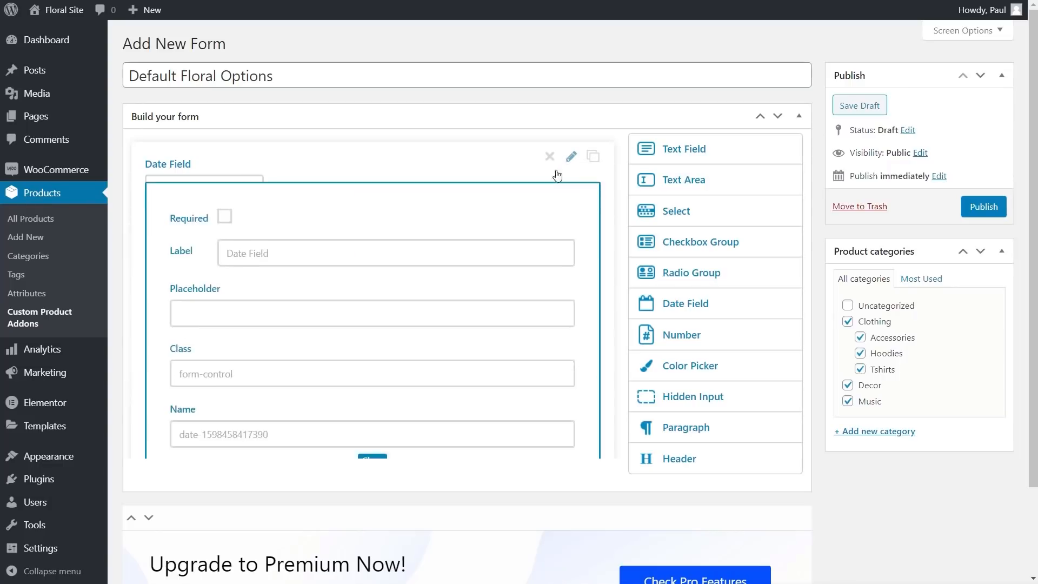
left_click(253, 250)
type("Delivery Date (Order before 12pm for next day UK delivery):")
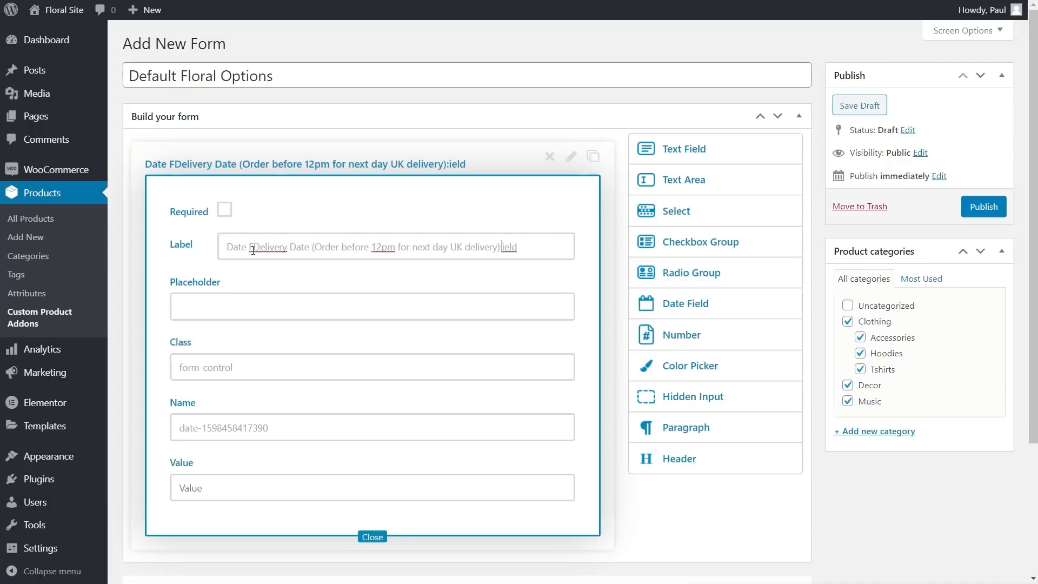
left_click_drag(253, 247, 216, 249)
key("BackSpace")
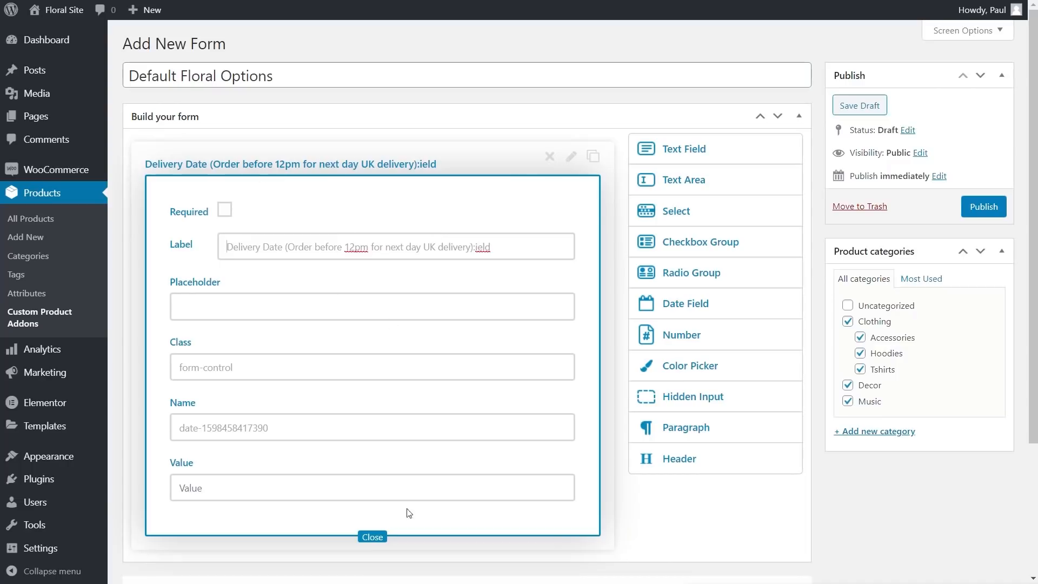
left_click(372, 537)
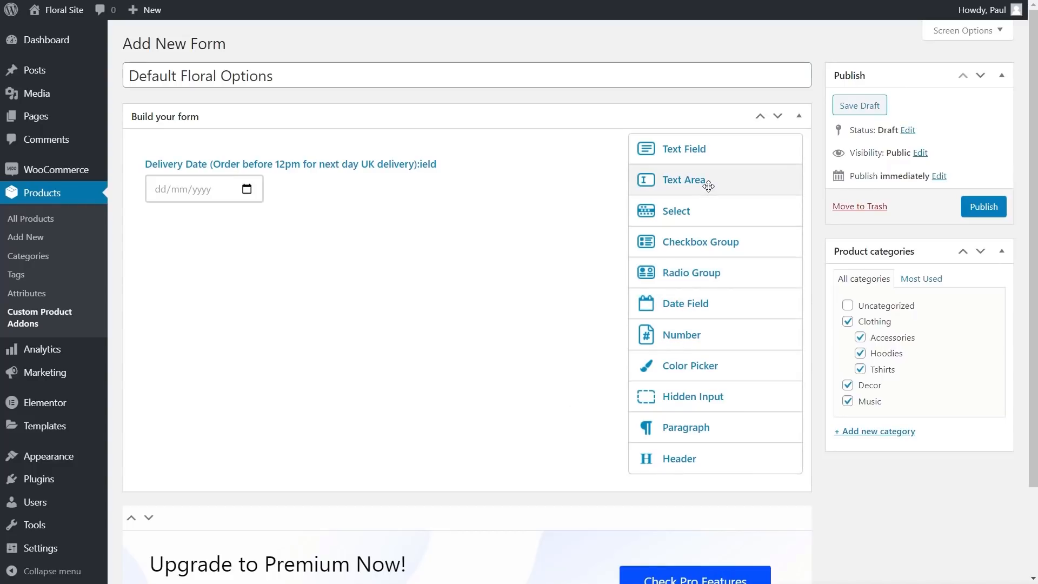
Step: Add a 'Special Instruction' text area with a delivery-instructions placeholder
left_click_drag(708, 186, 357, 232)
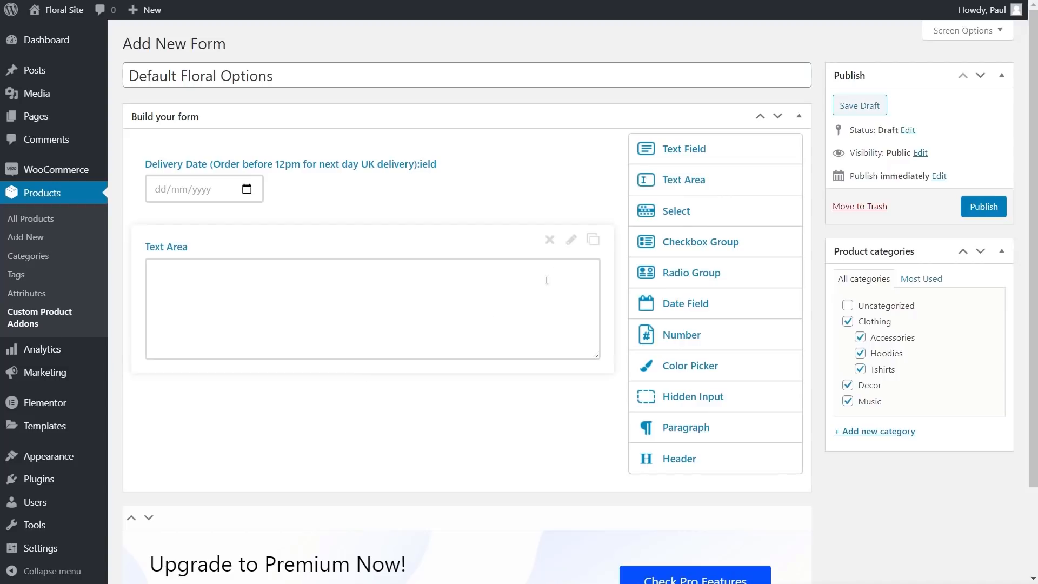
left_click(571, 240)
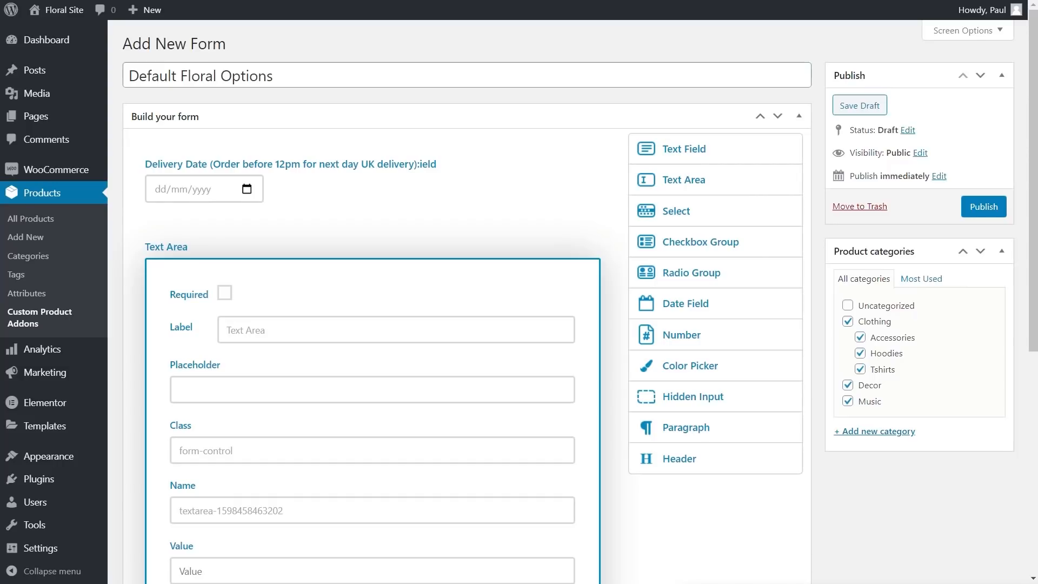
triple_click(249, 332)
type("Special Instruction")
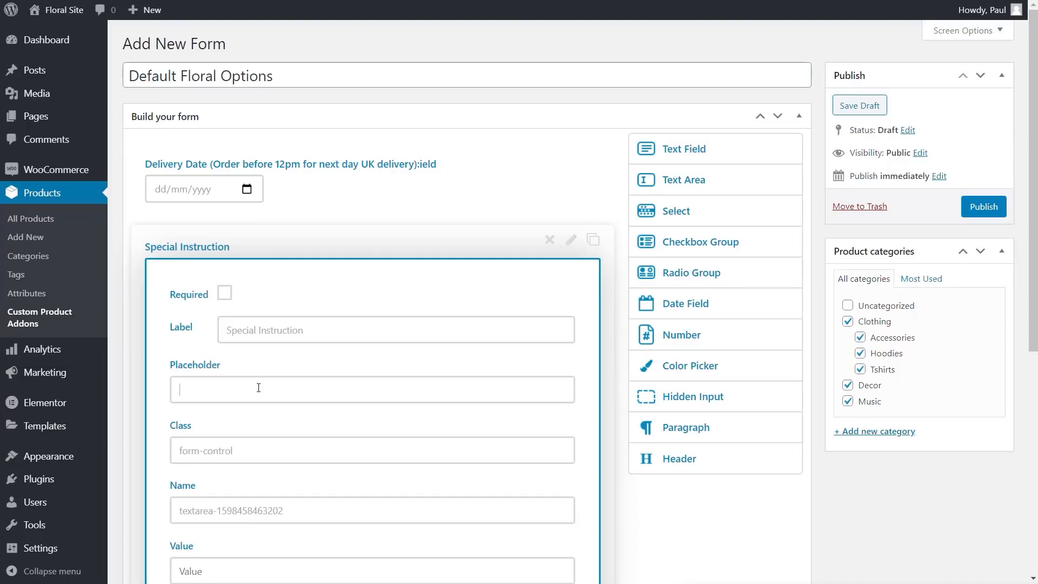
type("If you have any special instructions about your delivery, please include them here.")
left_click(414, 390)
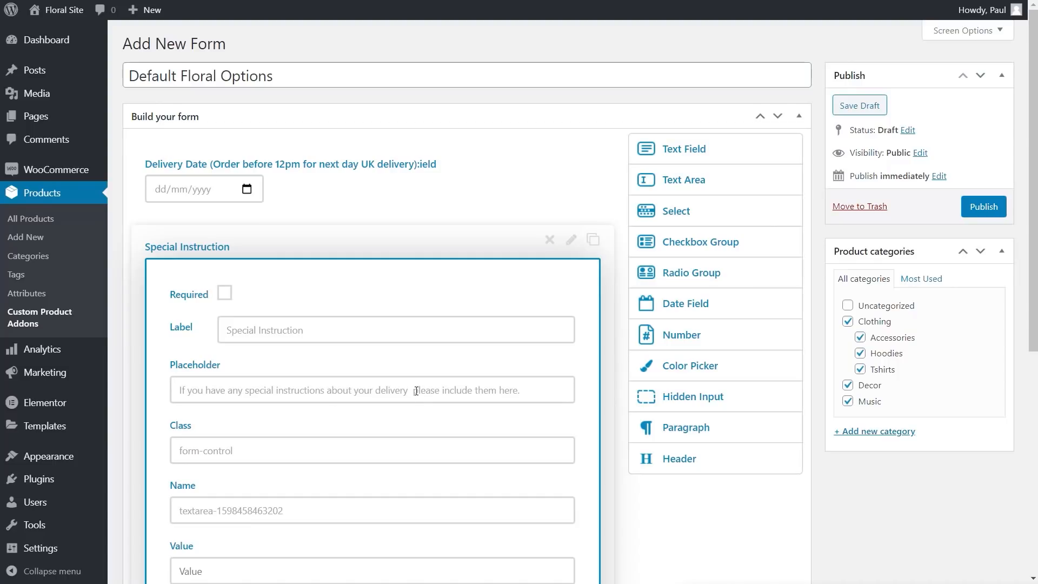
key("BackSpace")
scroll(460, 412, "down", 5)
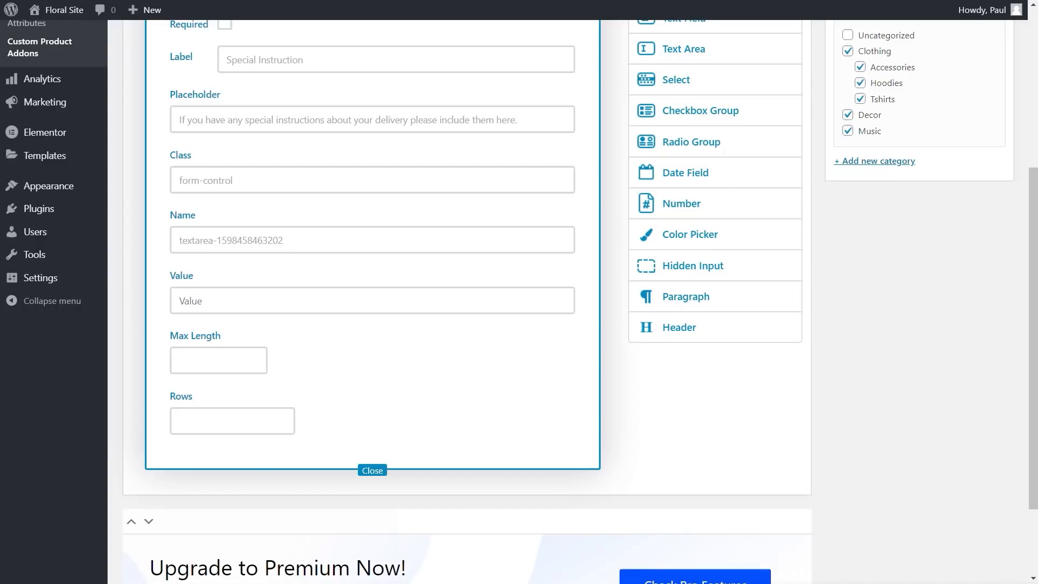
scroll(751, 424, "up", 2)
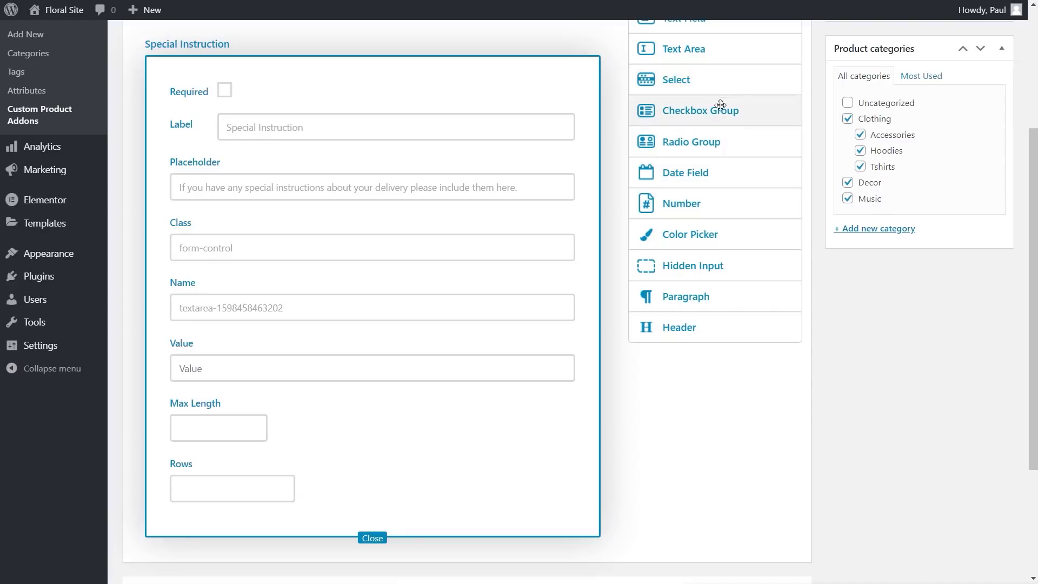
Step: Add a second blank text area below Special Instruction
left_click_drag(688, 60, 449, 537)
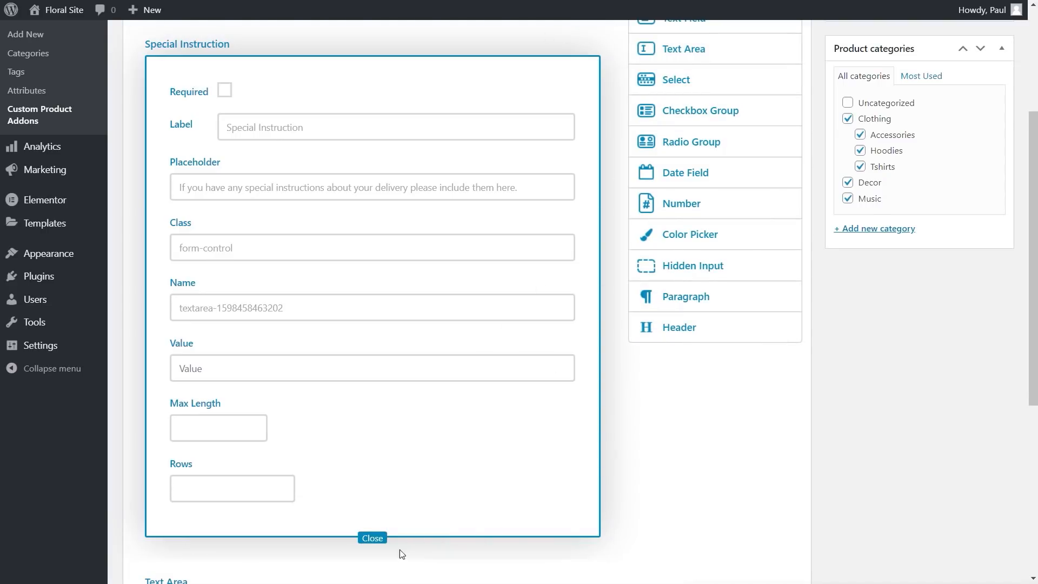
left_click(373, 538)
scroll(449, 513, "up", 1)
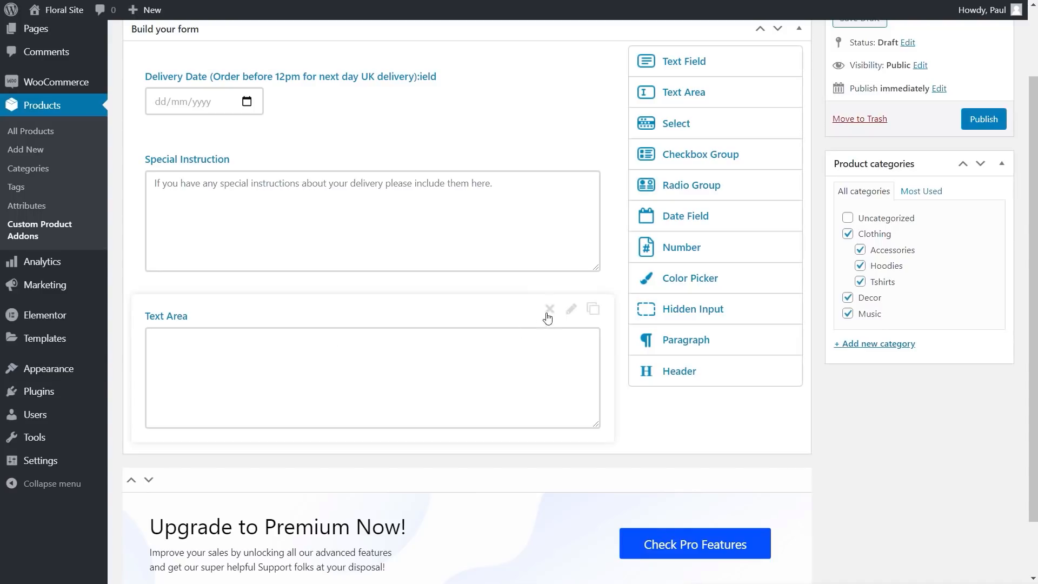
Step: Make the second text area a required 'Card Message:' field with a card prompt, then publish
left_click(571, 309)
left_click(224, 362)
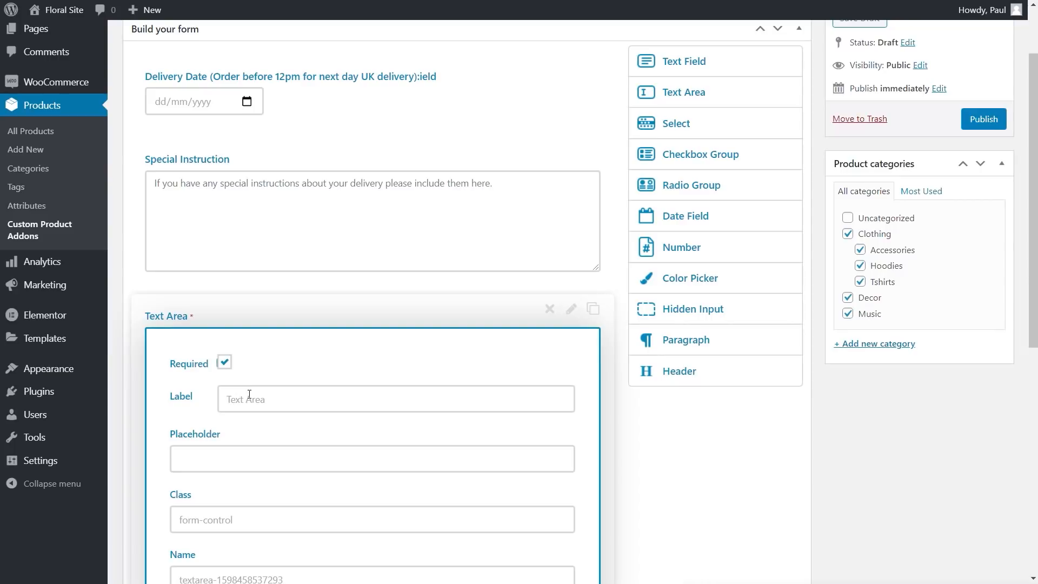
triple_click(261, 401)
type("Card Message:")
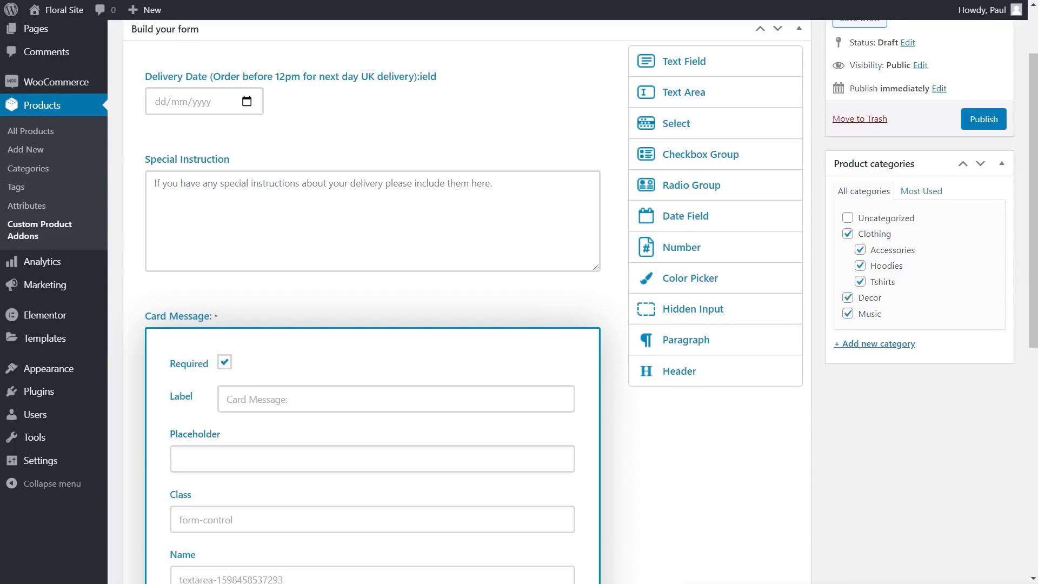
left_click(260, 456)
type("Insert your special message to include on your card...")
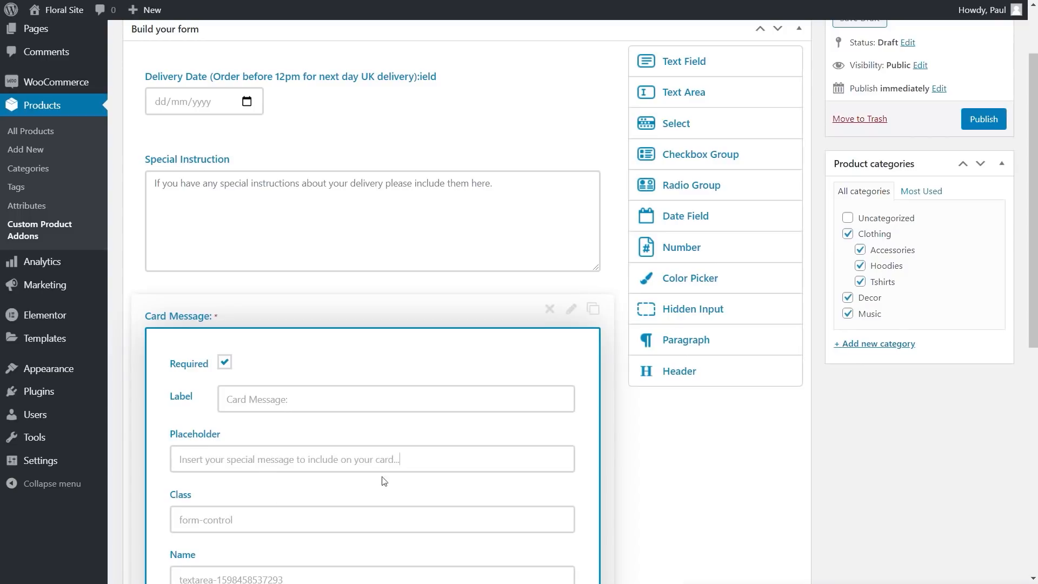
scroll(578, 466, "down", 6)
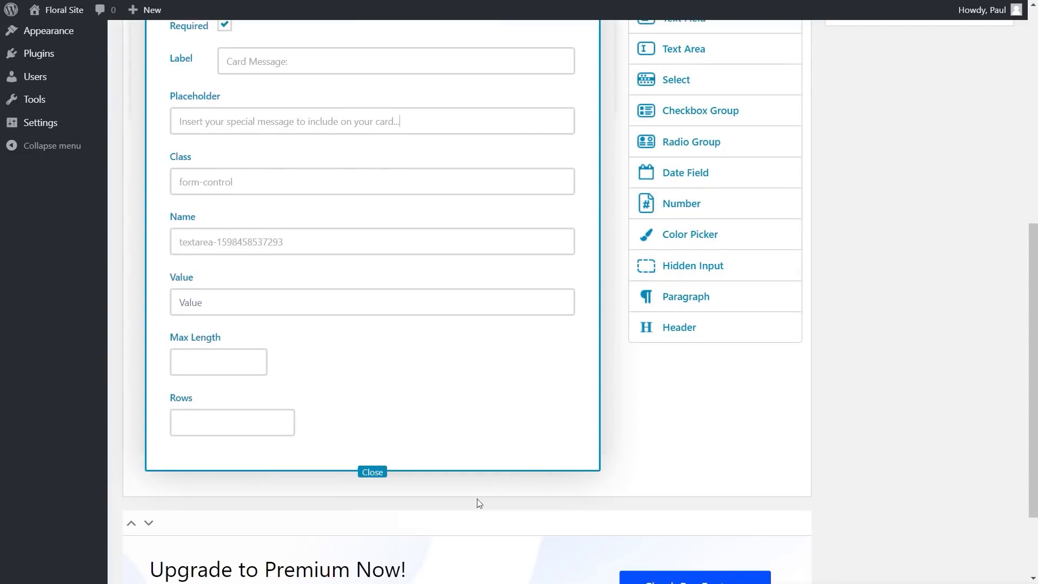
left_click(372, 473)
scroll(444, 442, "up", 3)
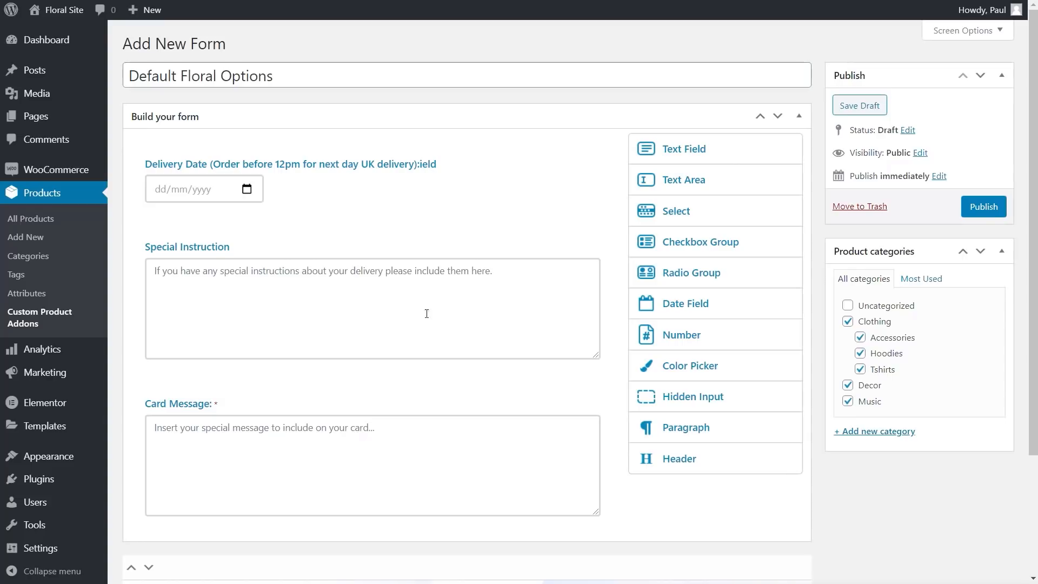
left_click(983, 207)
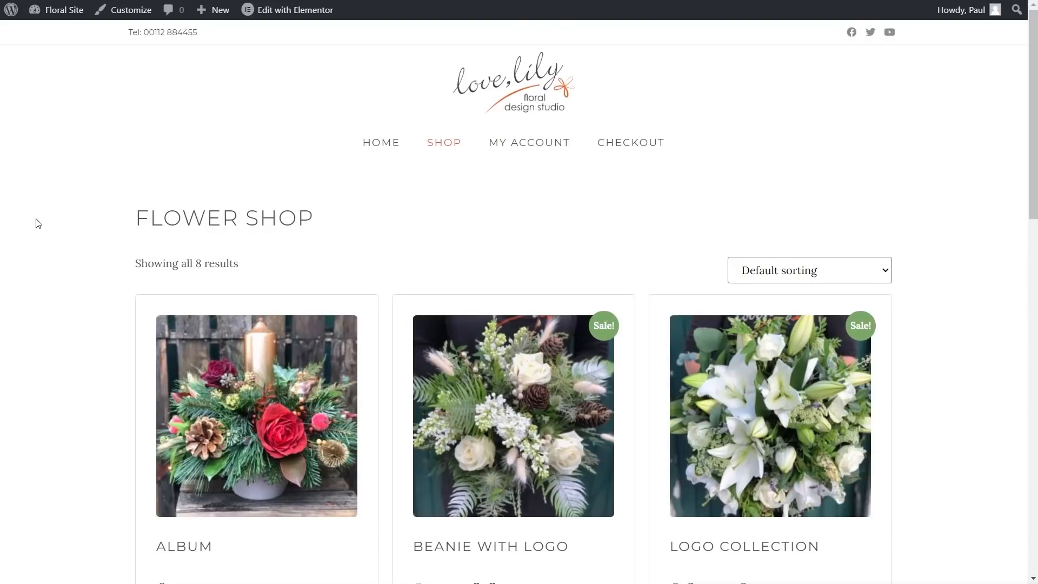
Step: Scroll the Flower Shop page and open the Album product
scroll(70, 308, "down", 3)
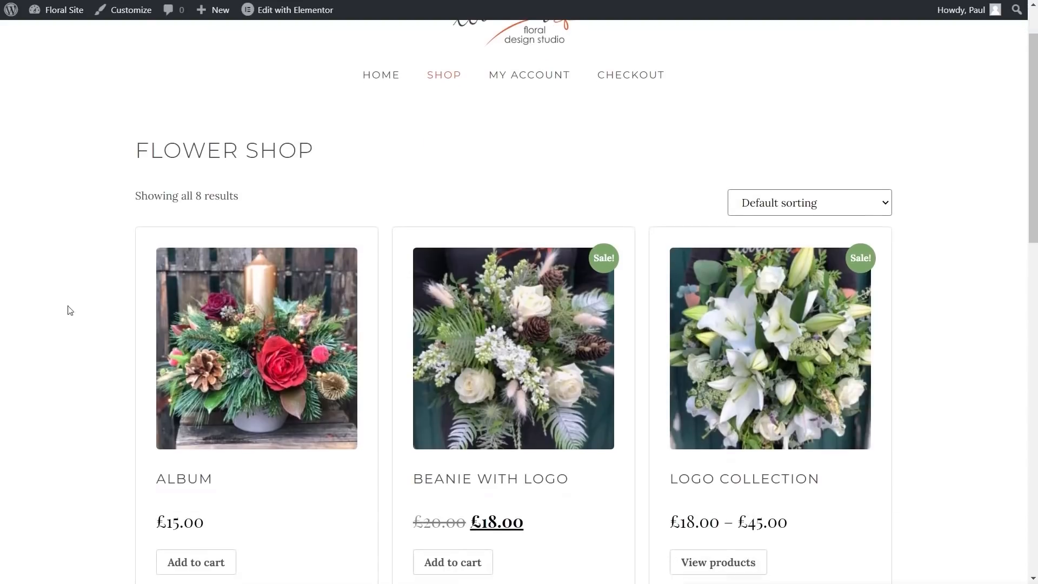
scroll(115, 416, "down", 1)
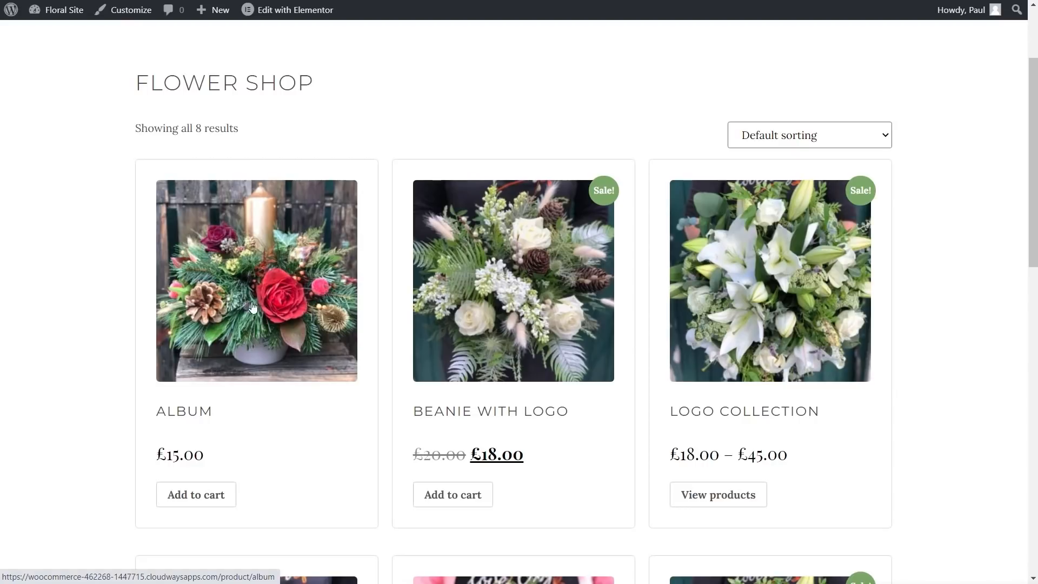
left_click(250, 324)
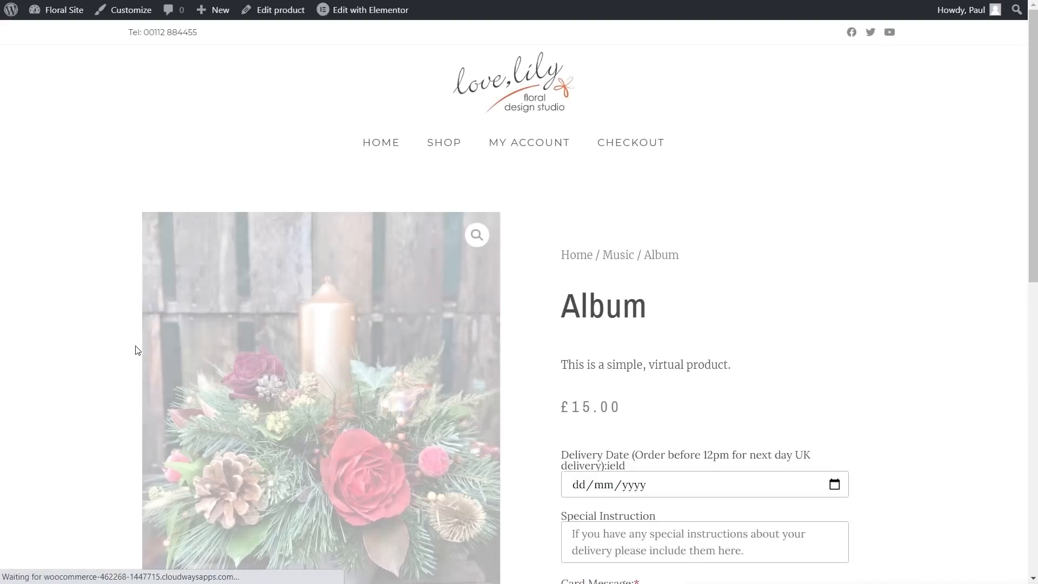
Step: Preview the Delivery Date calendar picker on the Album product page, then close it
scroll(650, 365, "down", 3)
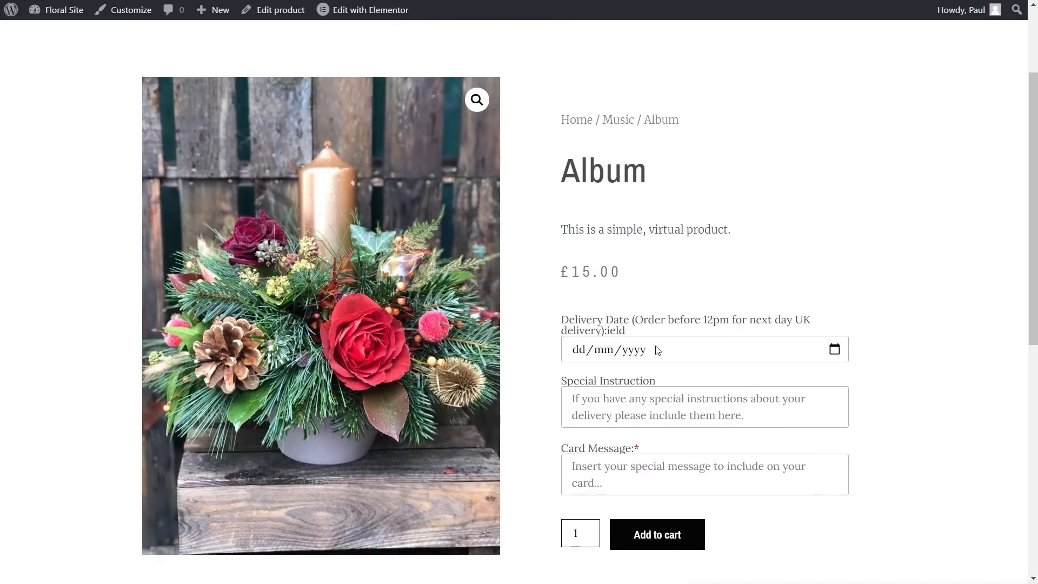
left_click(834, 351)
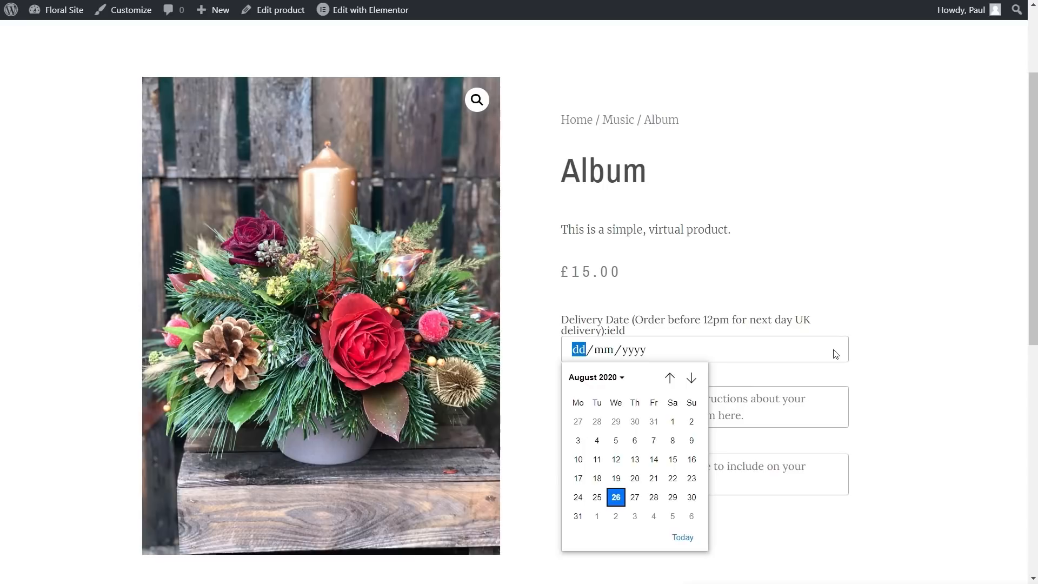
left_click(895, 355)
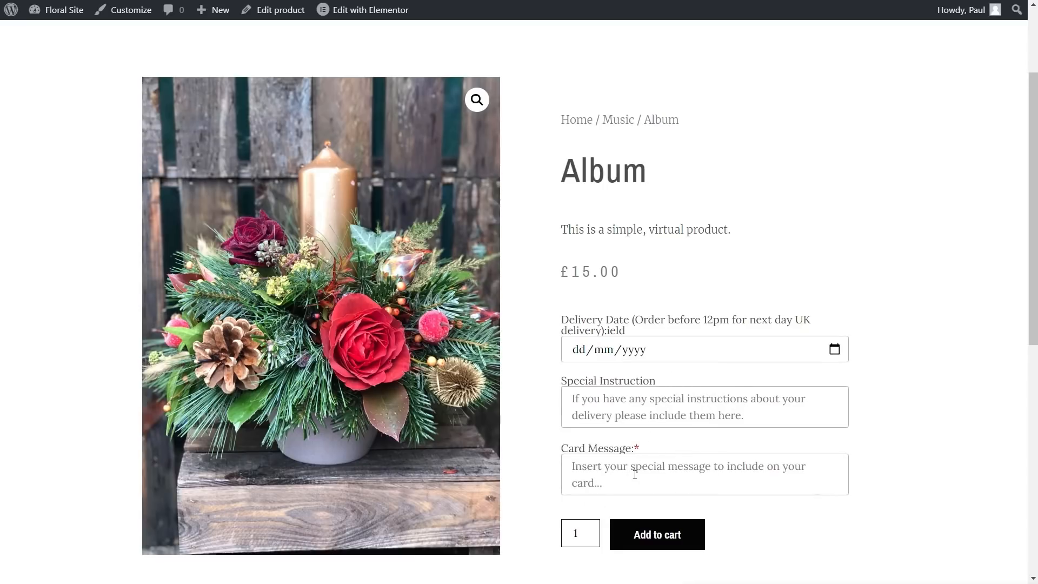